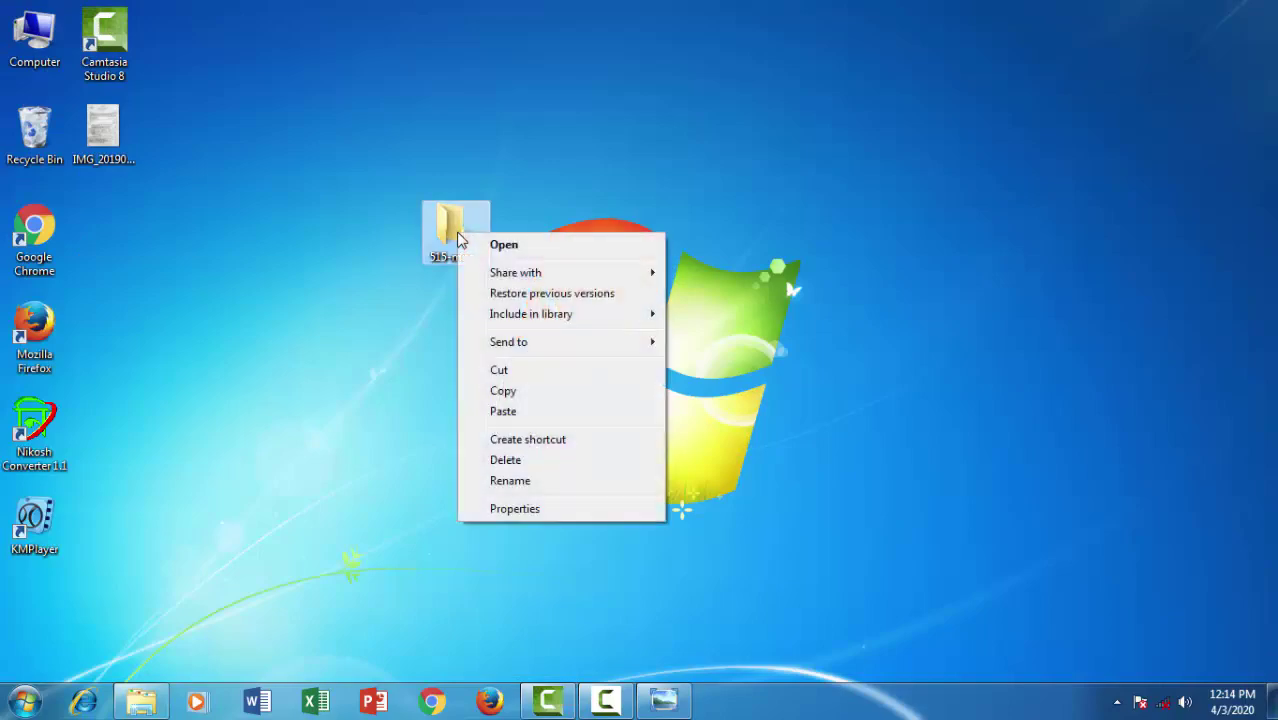
# Step: Review the folder and file instructions in the exam question paper image
pyautogui.click(502, 250)
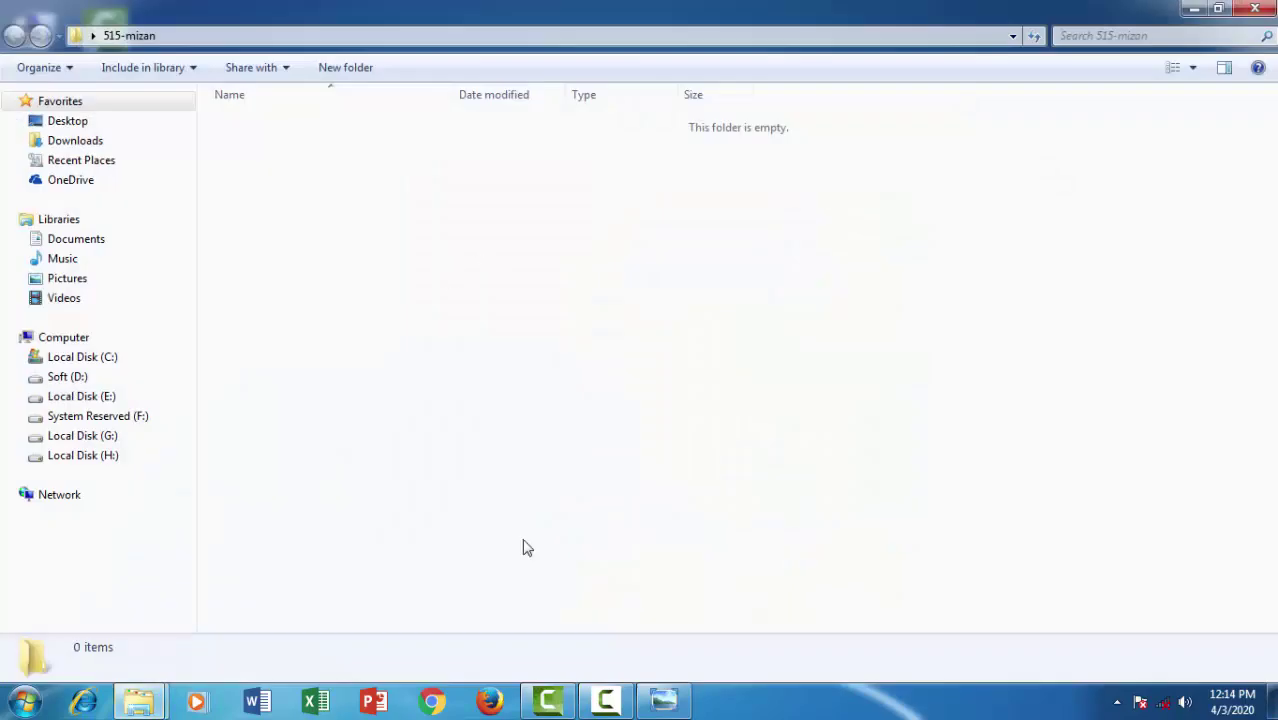
pyautogui.click(664, 698)
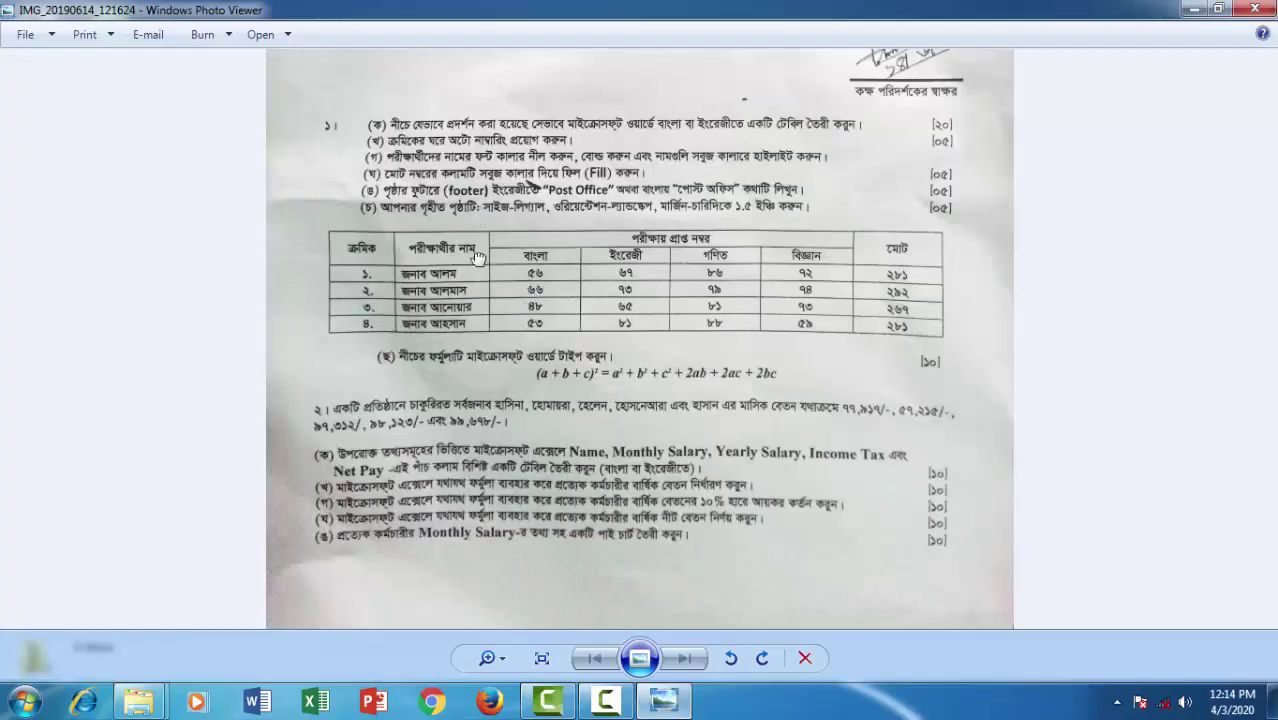
pyautogui.moveTo(477, 261); pyautogui.dragTo(492, 389)
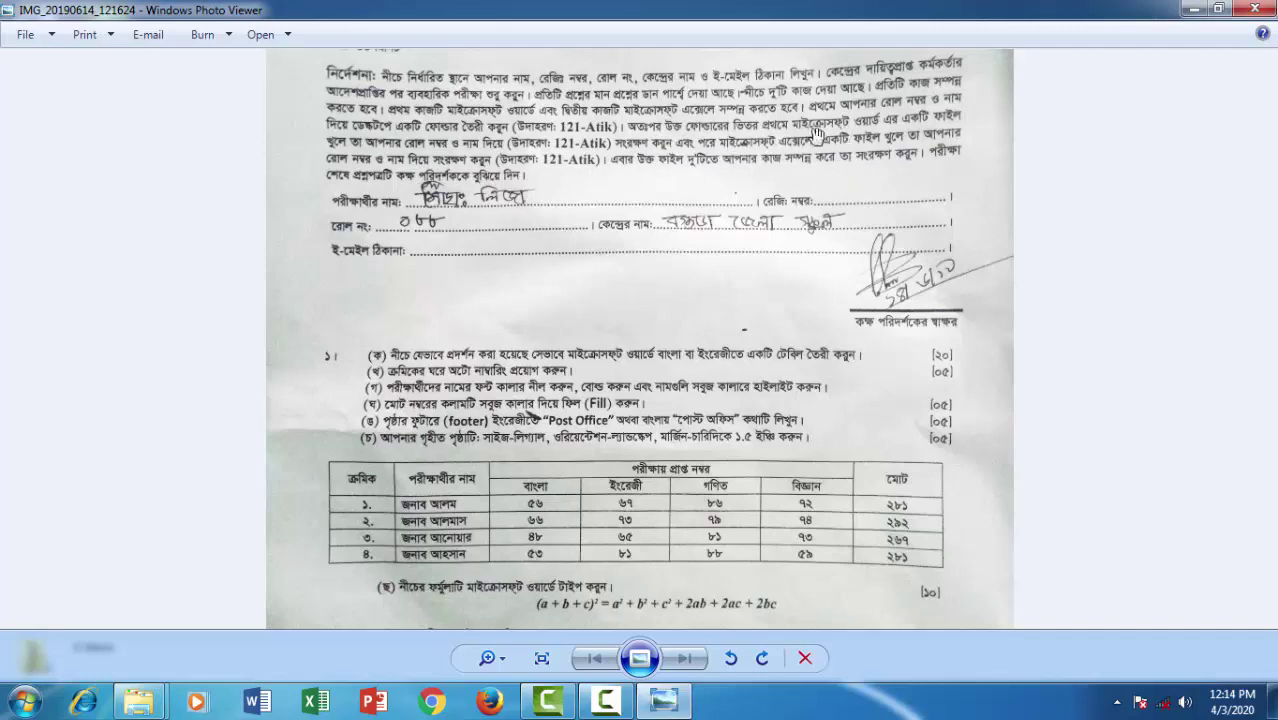
pyautogui.click(1194, 10)
pyautogui.click(1254, 9)
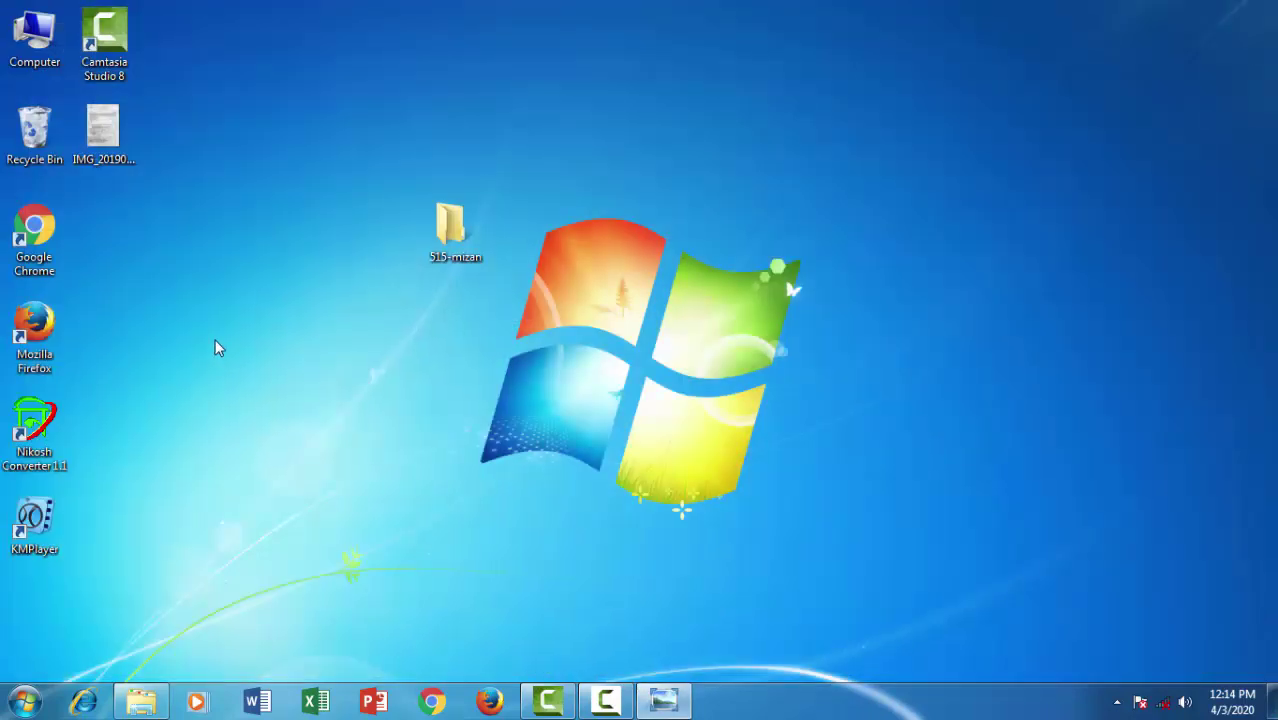
# Step: Create a new Microsoft Word document inside the desktop exam folder and give it the same name as the folder
pyautogui.doubleClick(466, 235)
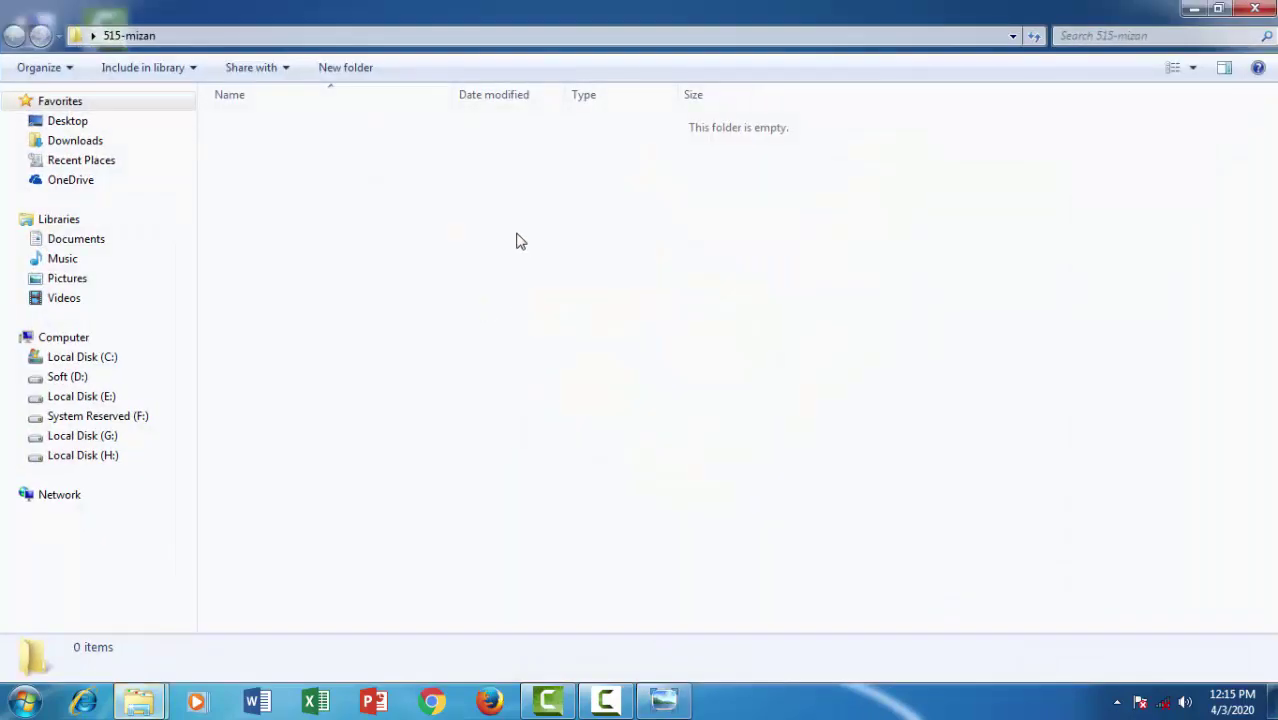
pyautogui.rightClick(519, 236)
pyautogui.moveTo(535, 528)
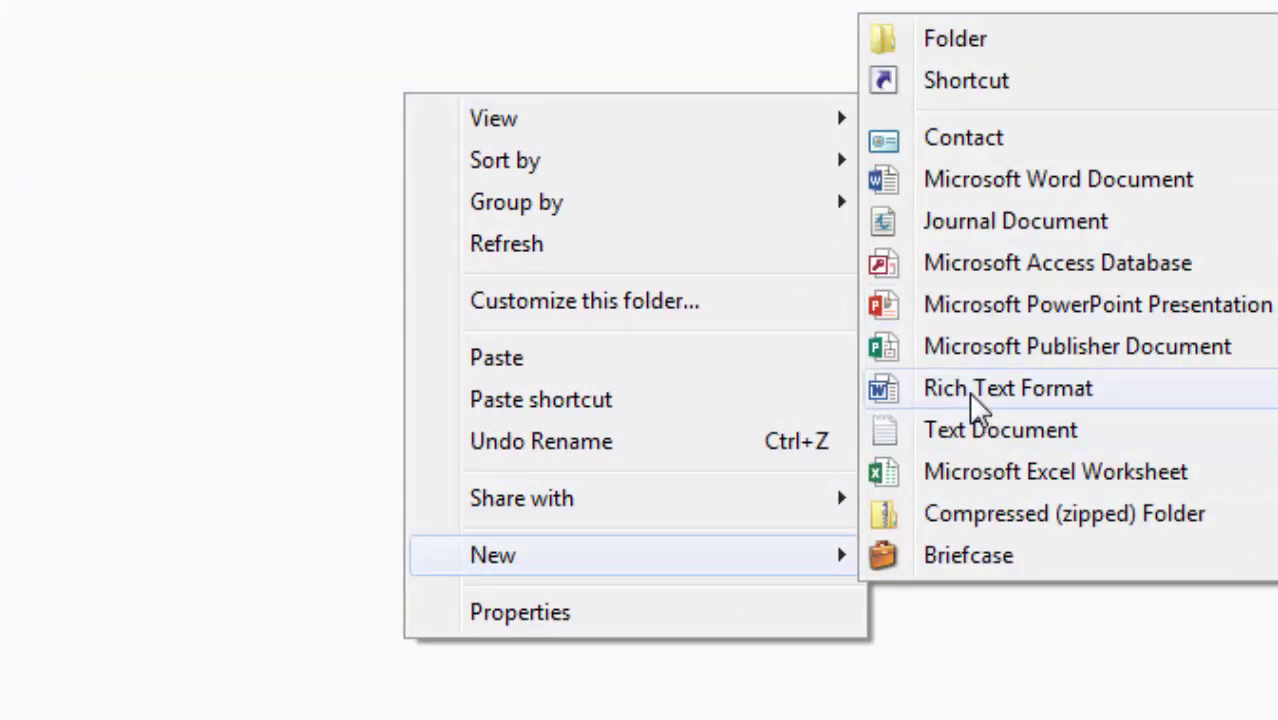
pyautogui.click(986, 179)
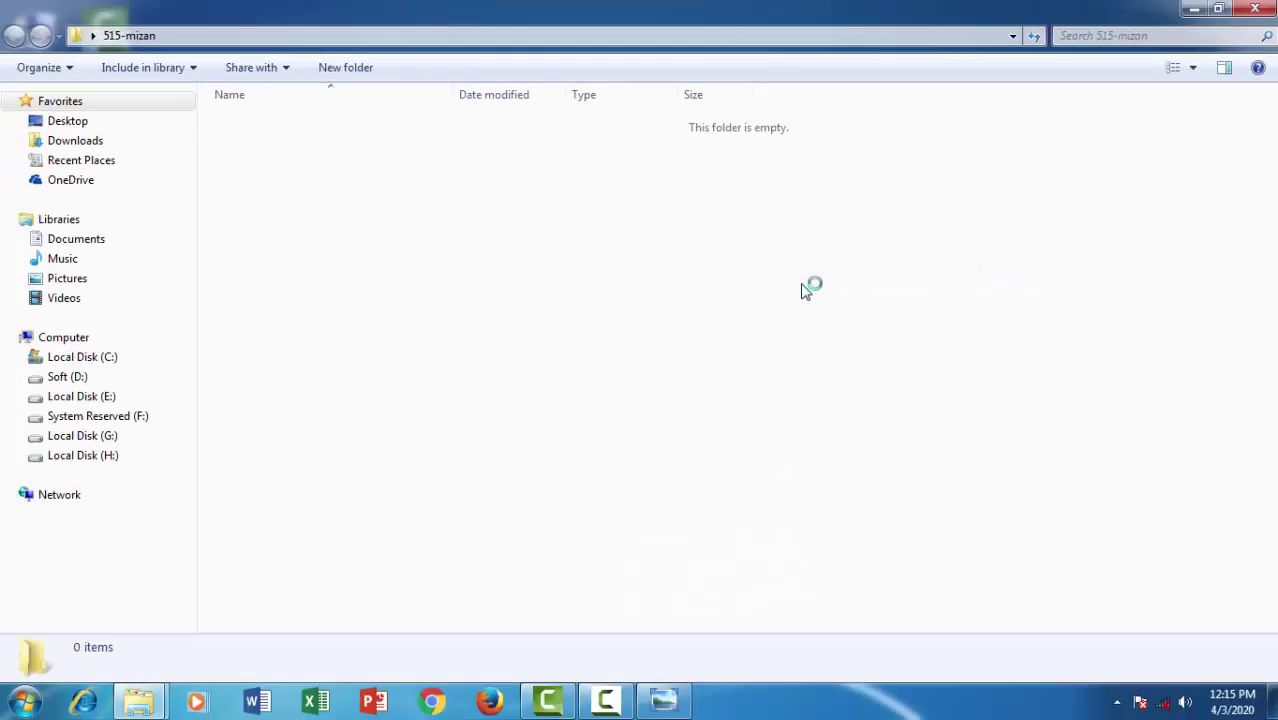
pyautogui.write('515')
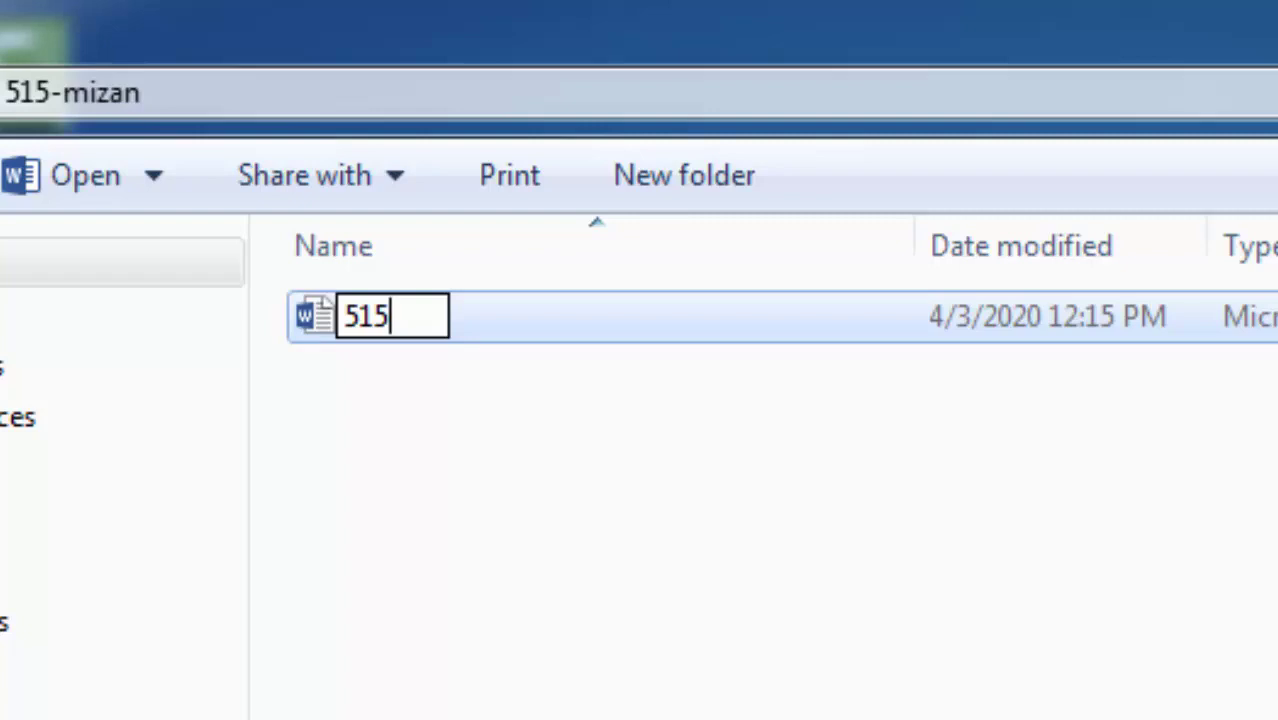
pyautogui.write('-mizan')
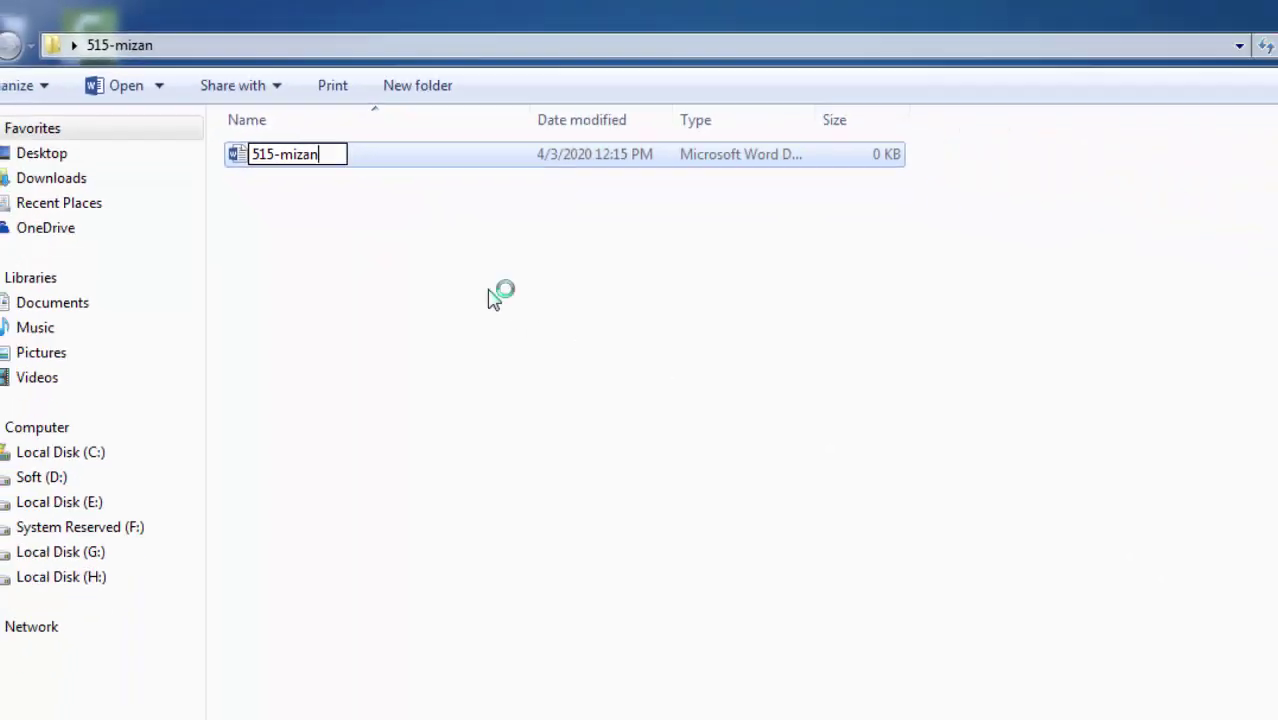
pyautogui.press('Return')
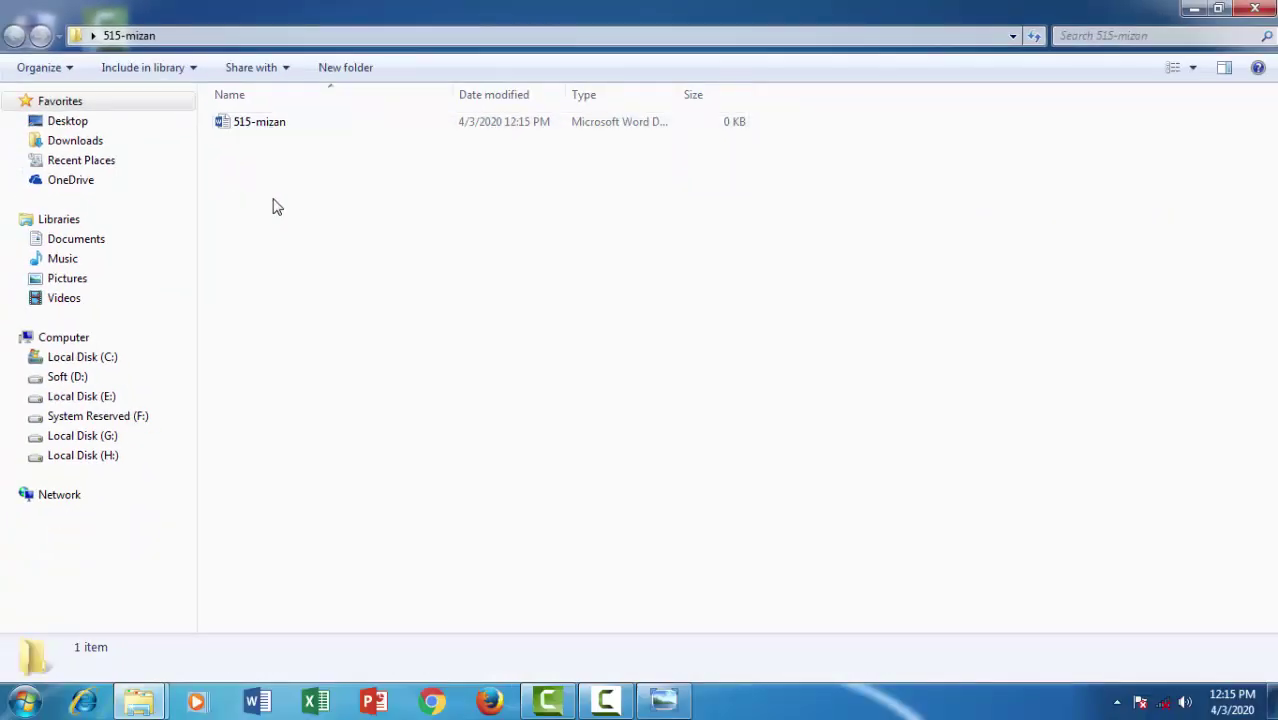
# Step: Create a new Microsoft Excel worksheet in the exam folder with the same name as the Word document
pyautogui.rightClick(300, 256)
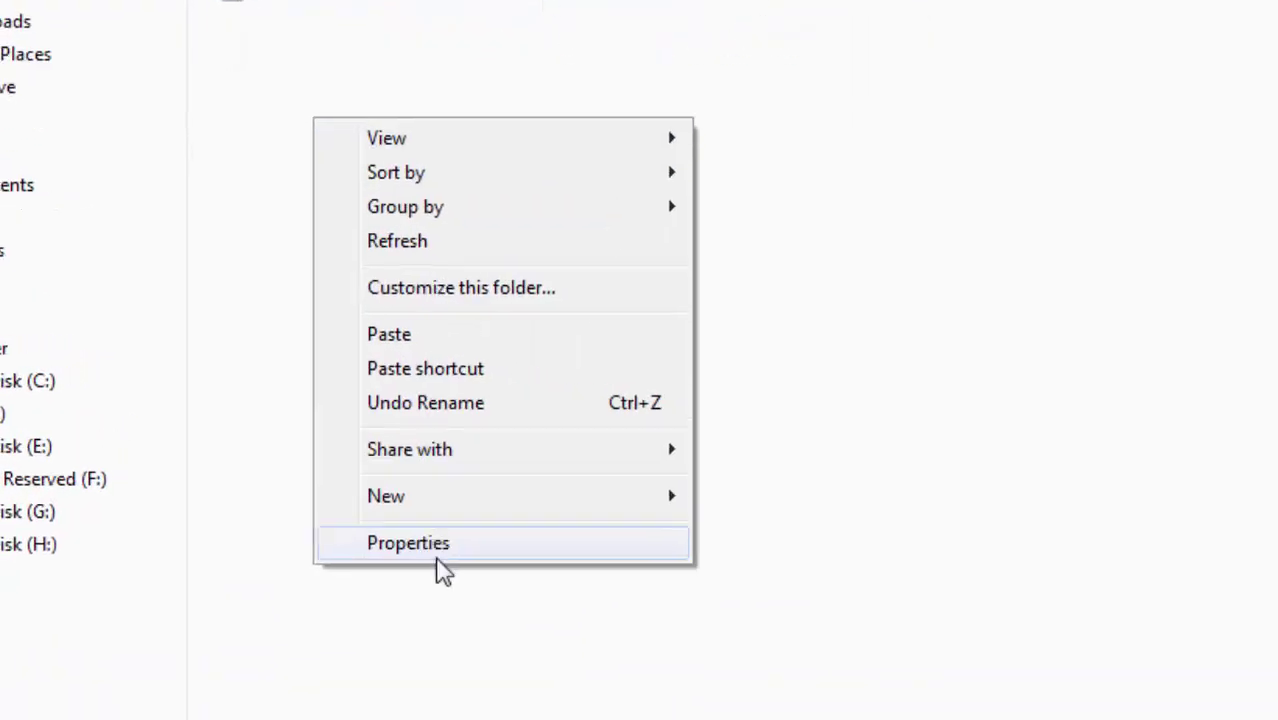
pyautogui.moveTo(440, 496)
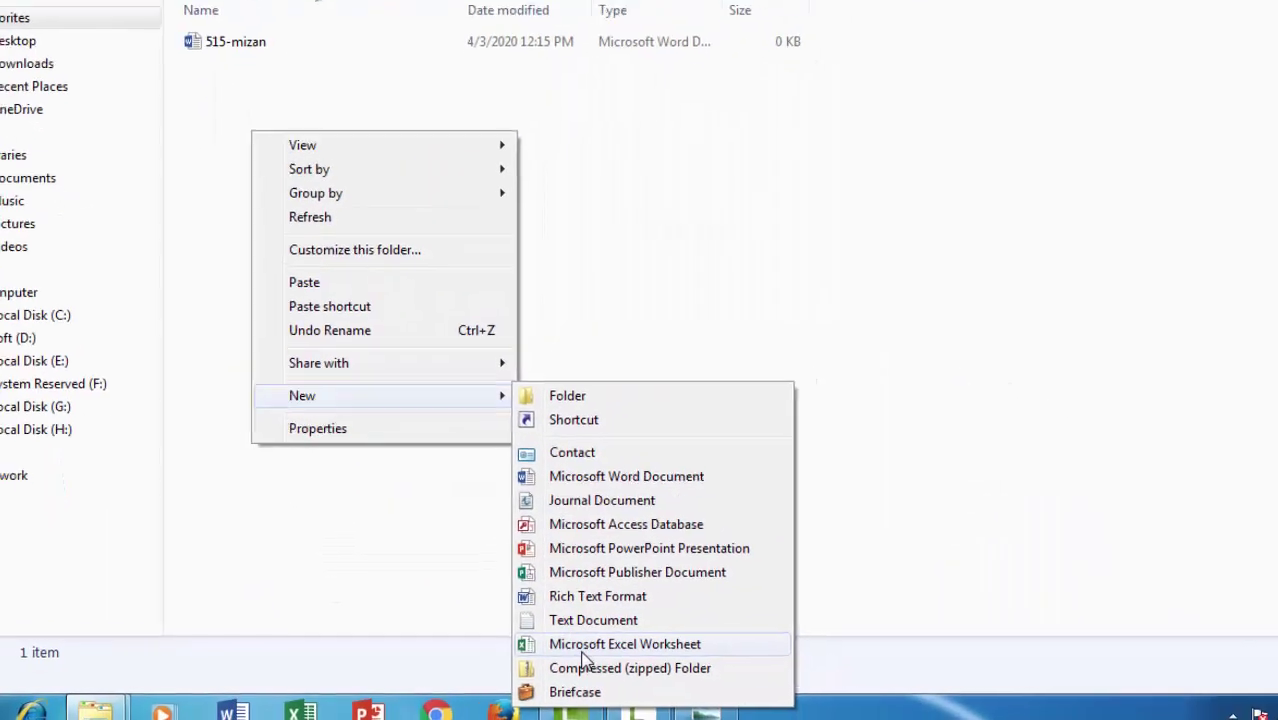
pyautogui.click(660, 650)
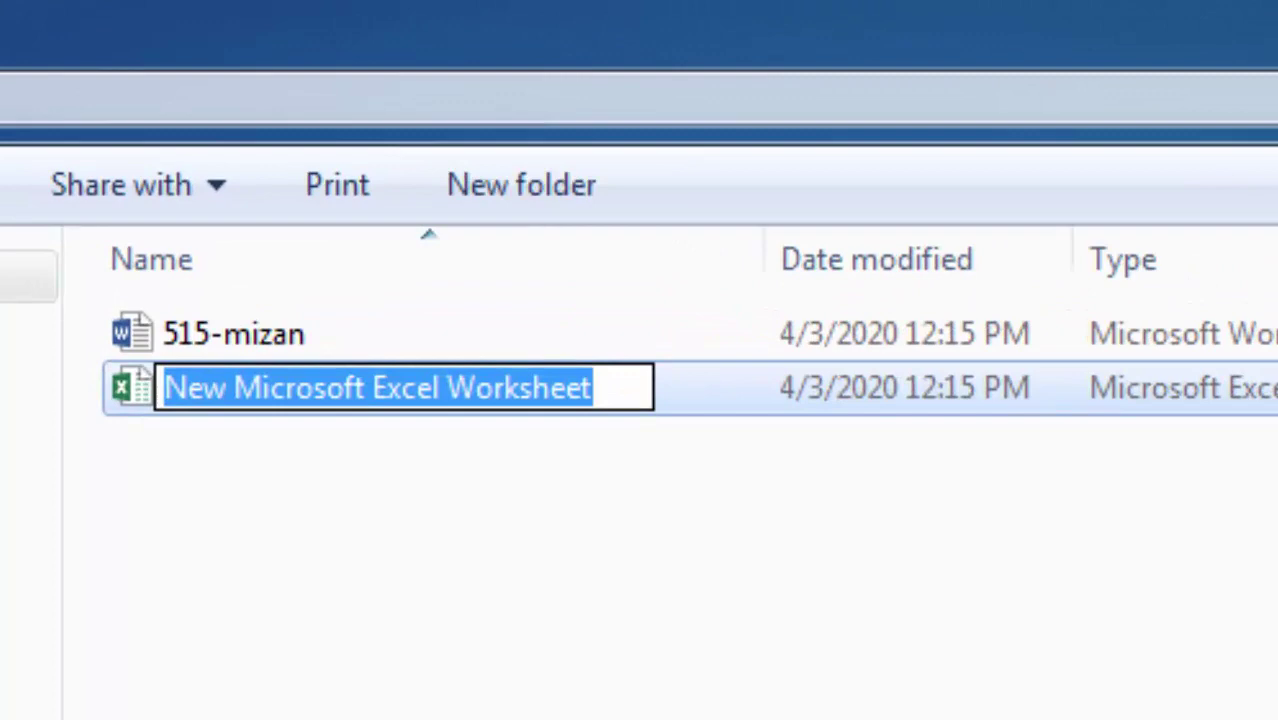
pyautogui.write('5')
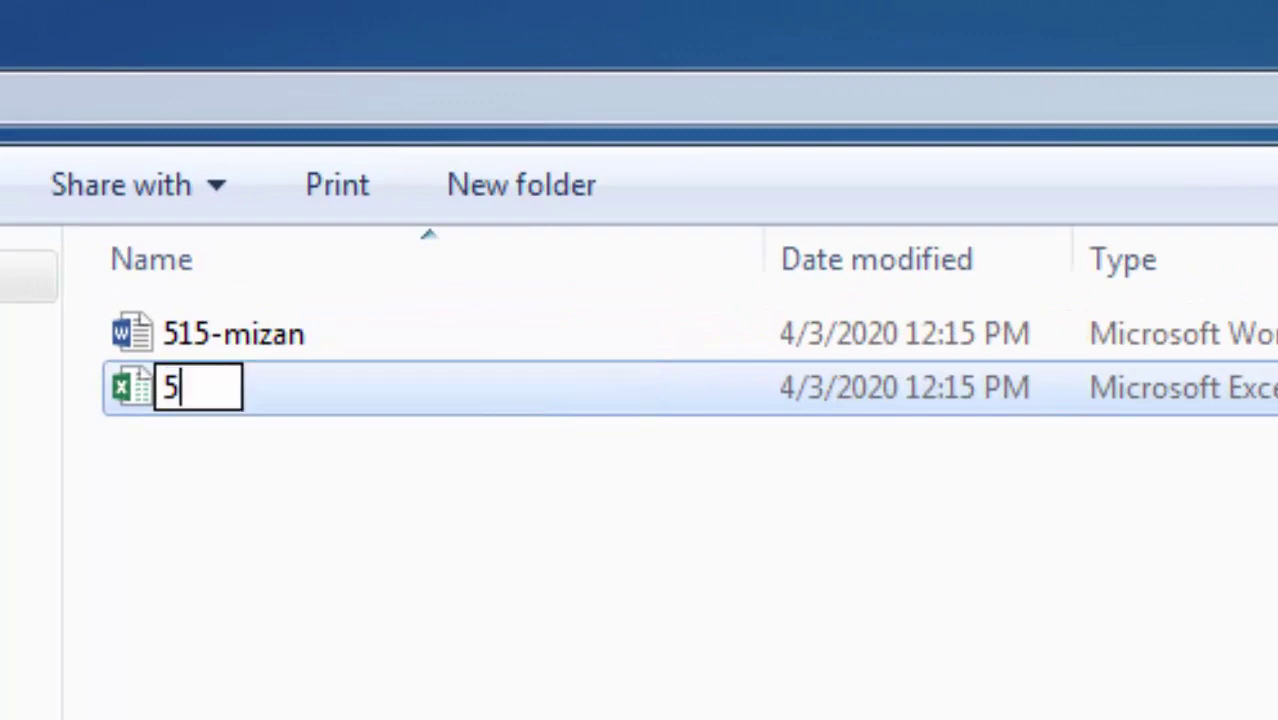
pyautogui.write('15-mizan')
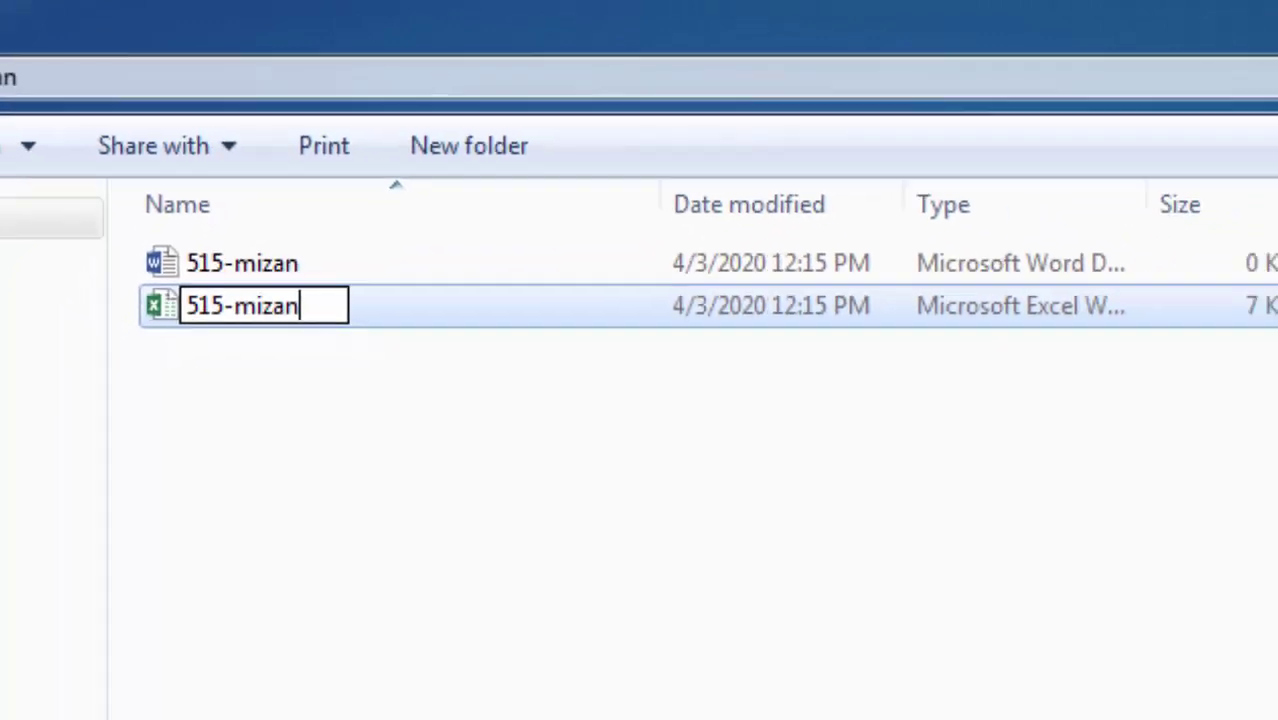
pyautogui.press('Return')
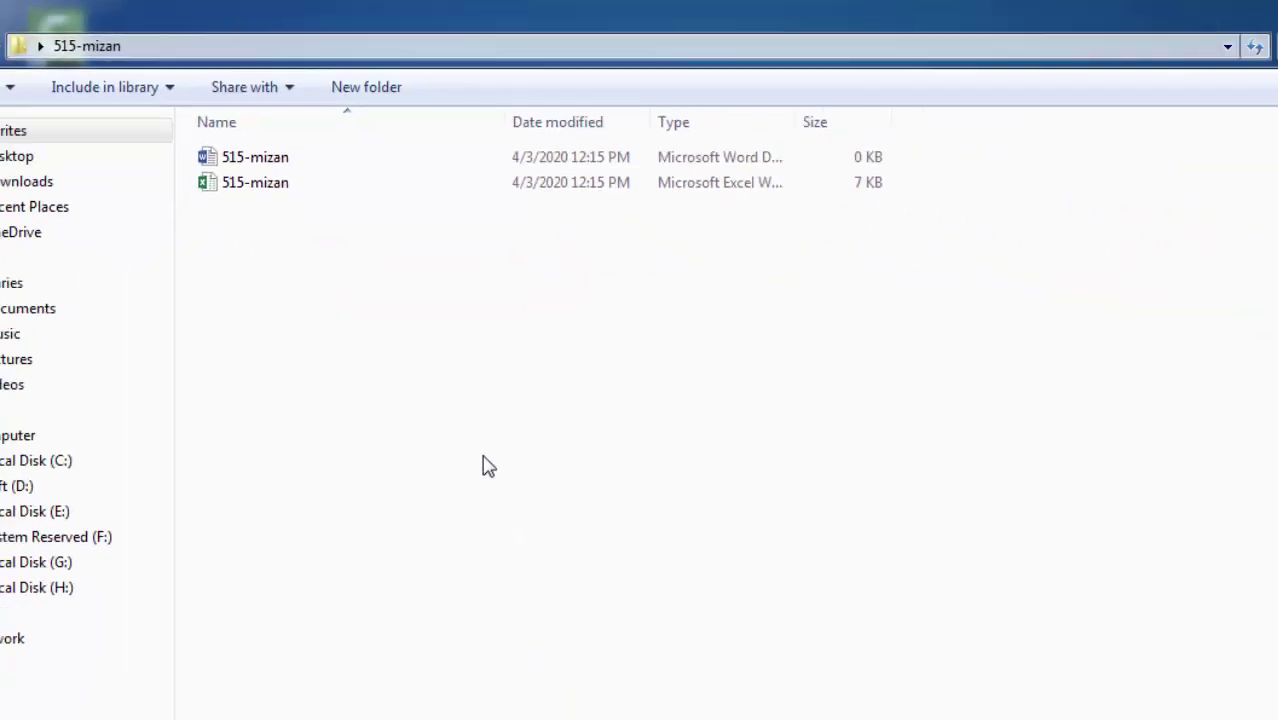
pyautogui.click(250, 124)
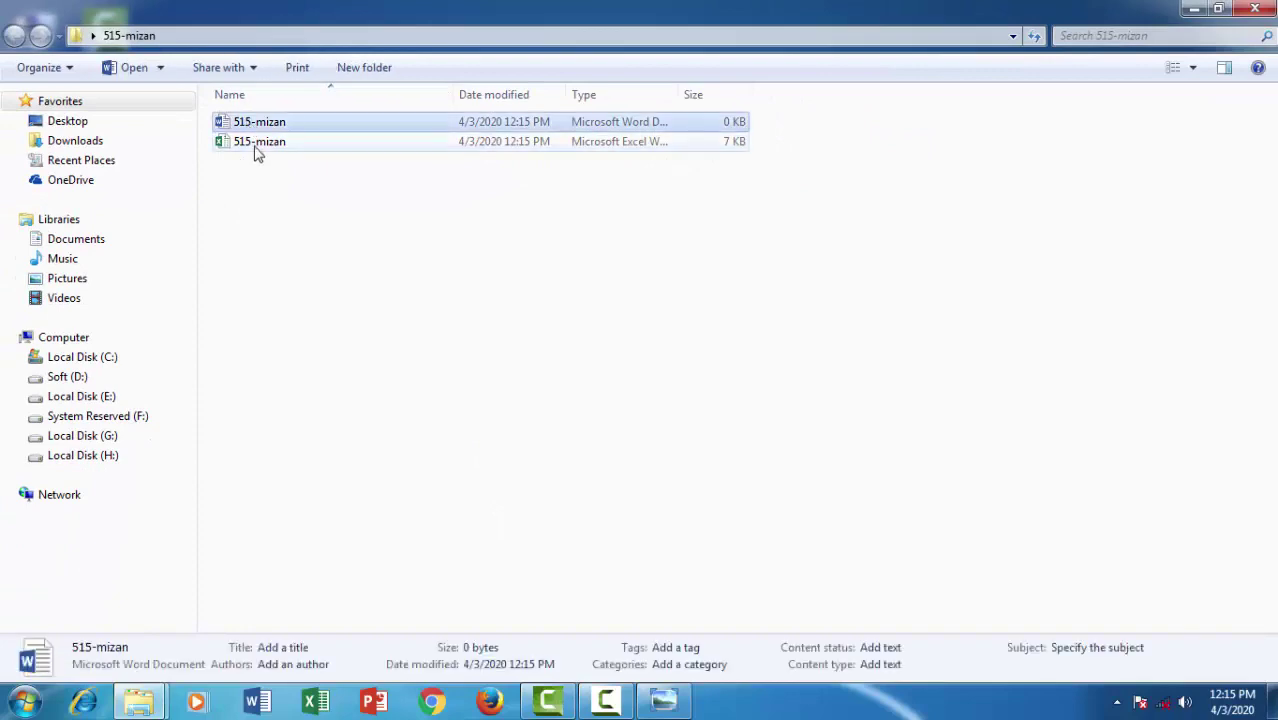
pyautogui.click(257, 143)
# Step: Check the table task in the question paper image and open the new Word document from the exam folder
pyautogui.click(664, 700)
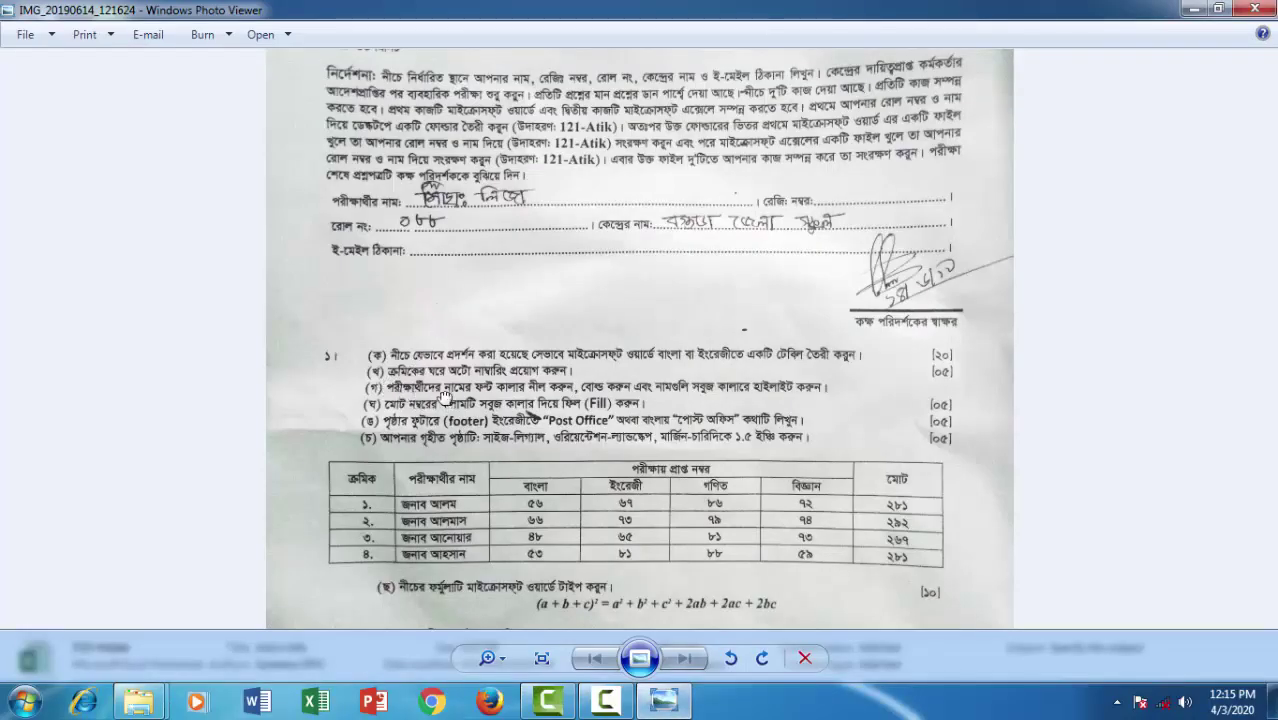
pyautogui.moveTo(440, 395); pyautogui.dragTo(405, 262)
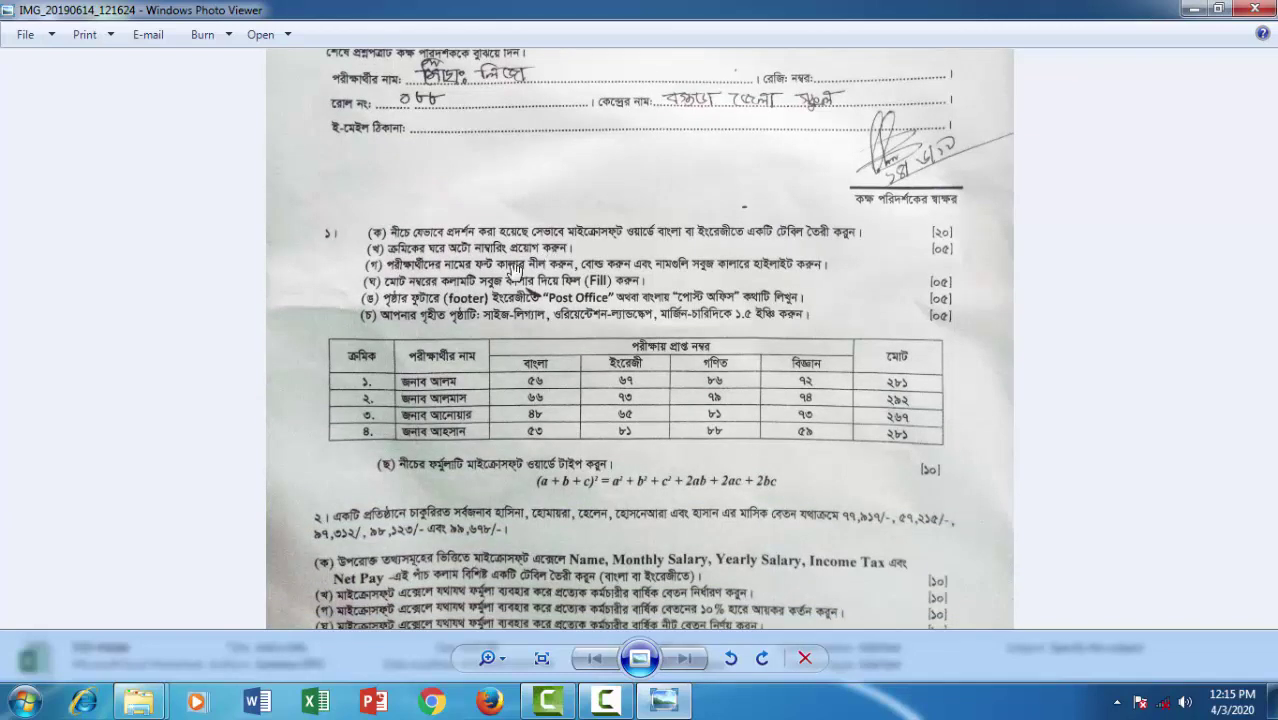
pyautogui.moveTo(395, 312); pyautogui.dragTo(395, 256)
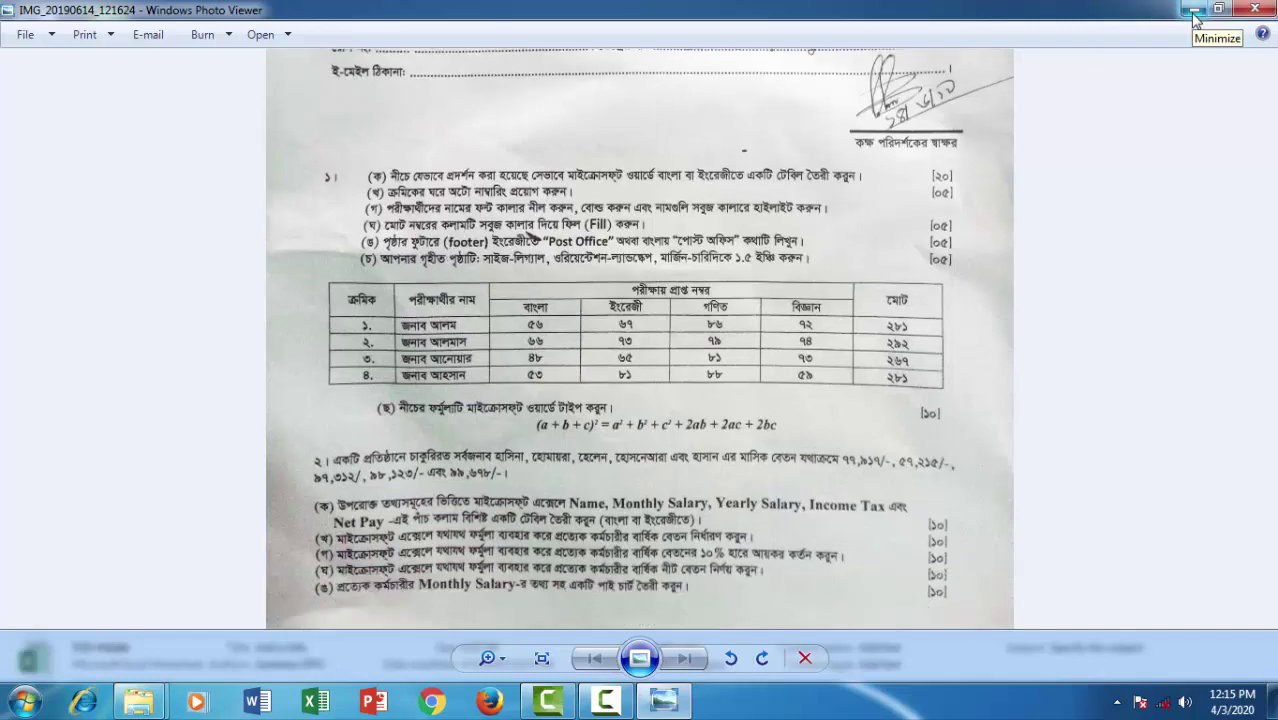
pyautogui.hotkey('alt', 'F4')
pyautogui.doubleClick(256, 122)
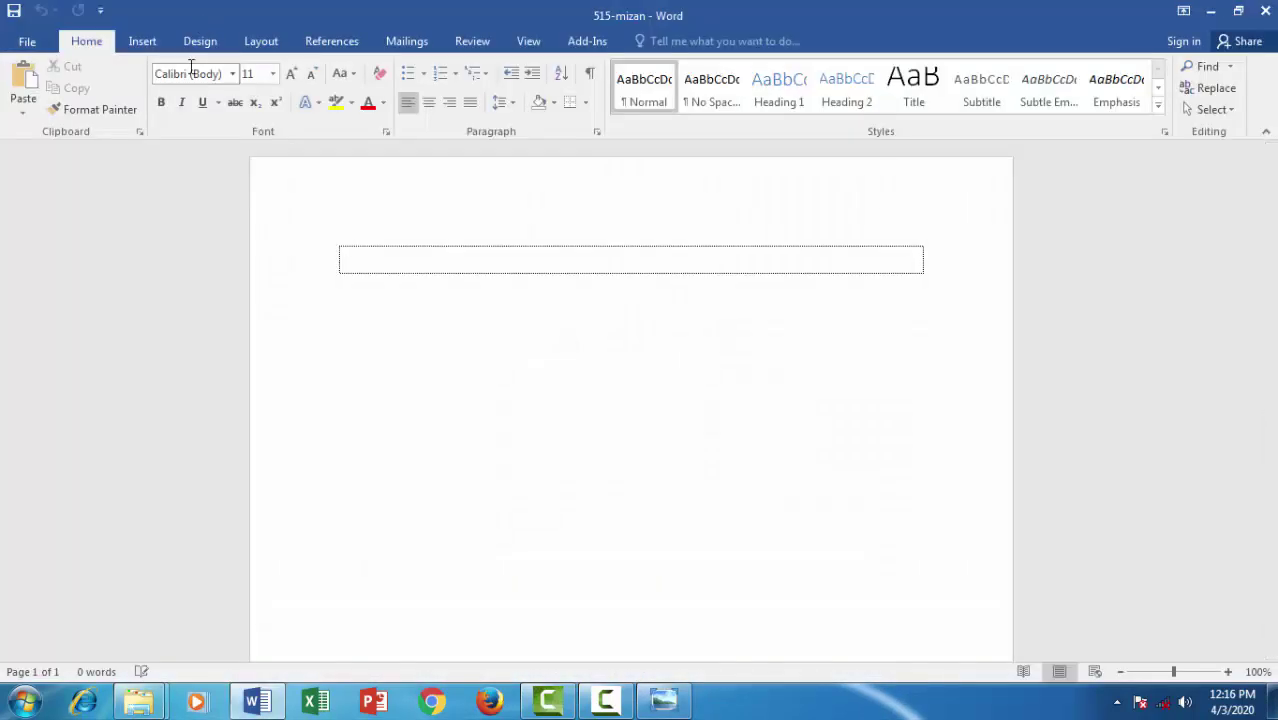
# Step: Insert a table with 7 columns and 6 rows in the blank Word document
pyautogui.click(142, 41)
pyautogui.click(123, 112)
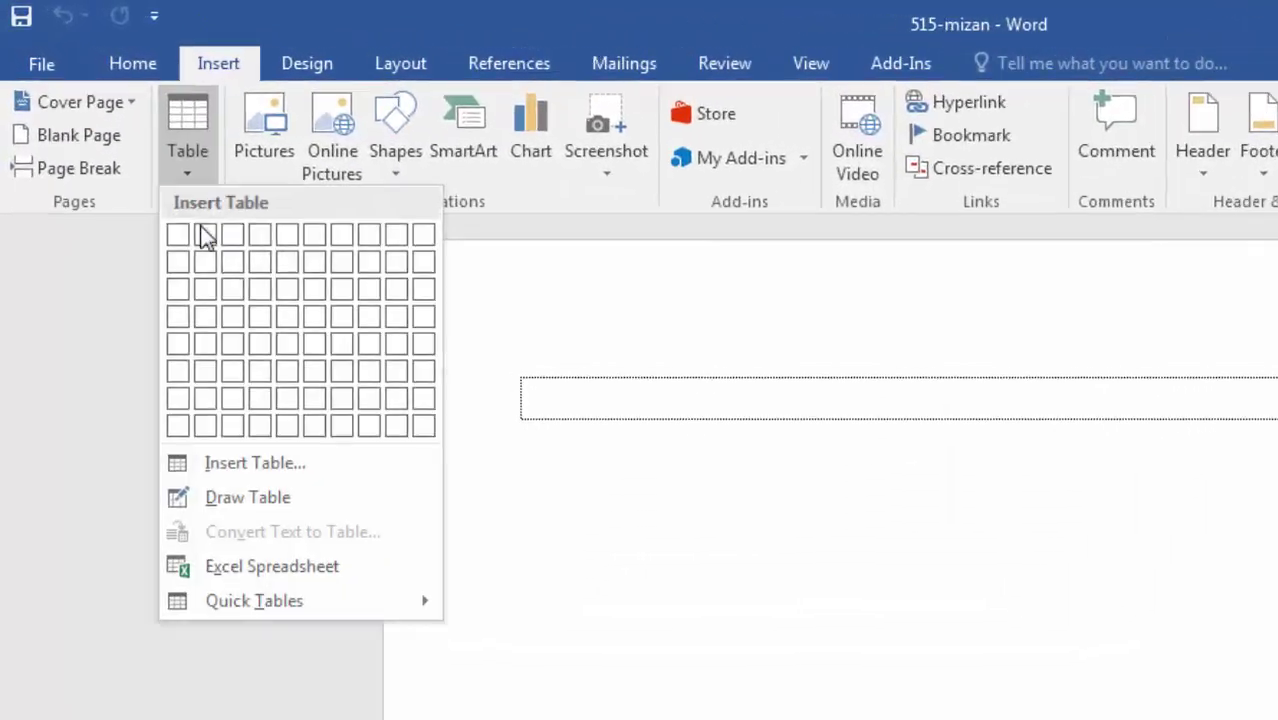
pyautogui.click(172, 351)
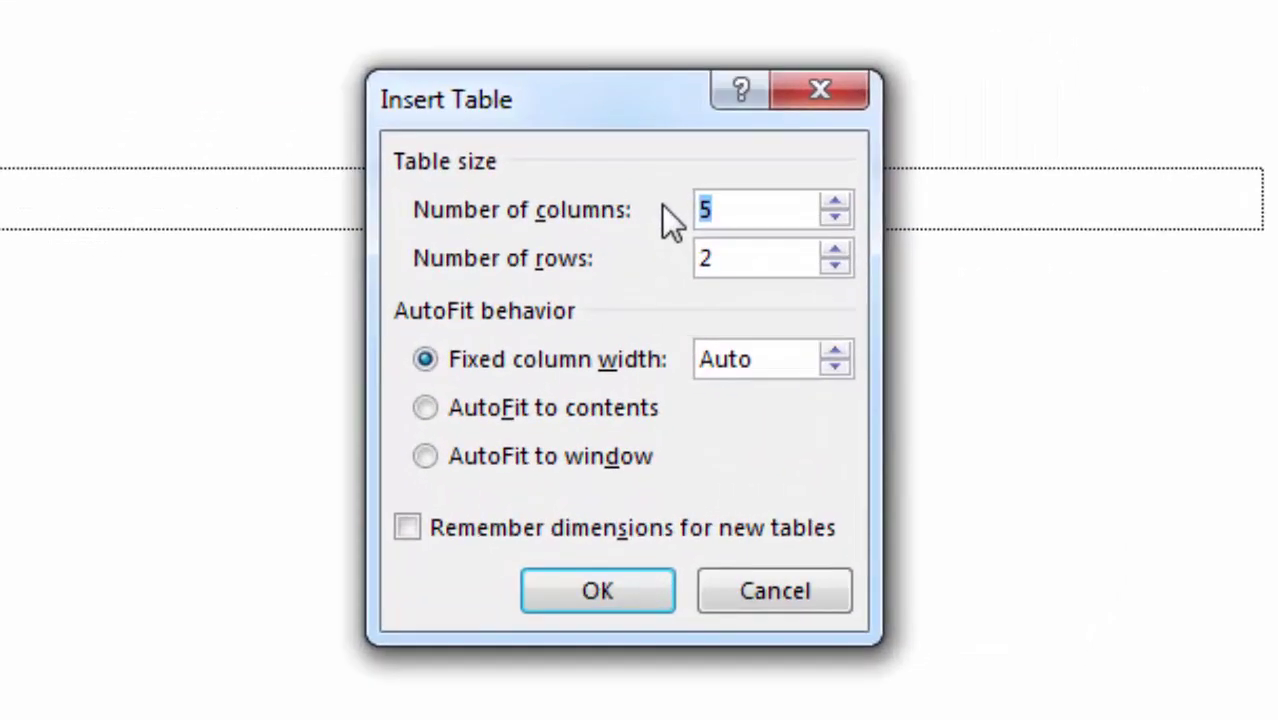
pyautogui.write('7')
pyautogui.press('Tab')
pyautogui.write('6')
pyautogui.press('Return')
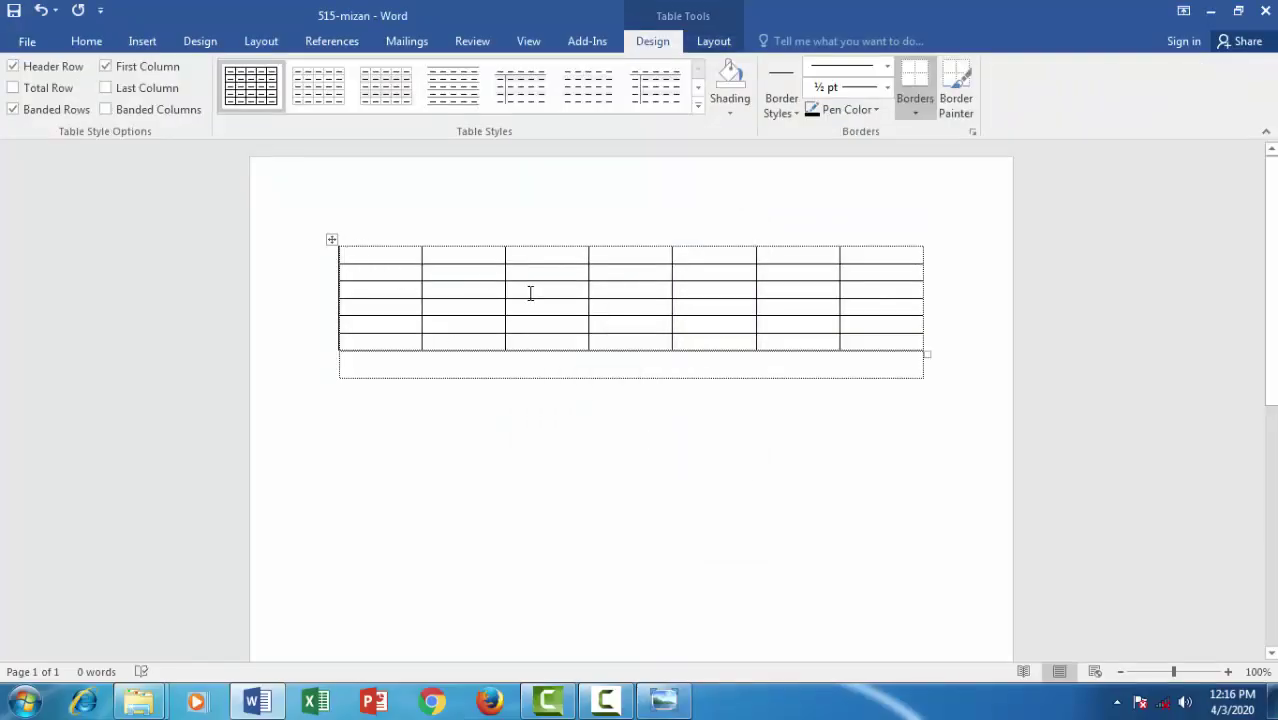
# Step: Merge the top two cells vertically in each of the table's first, second and last columns
pyautogui.hotkey('shift', 'Down')
pyautogui.click(714, 41)
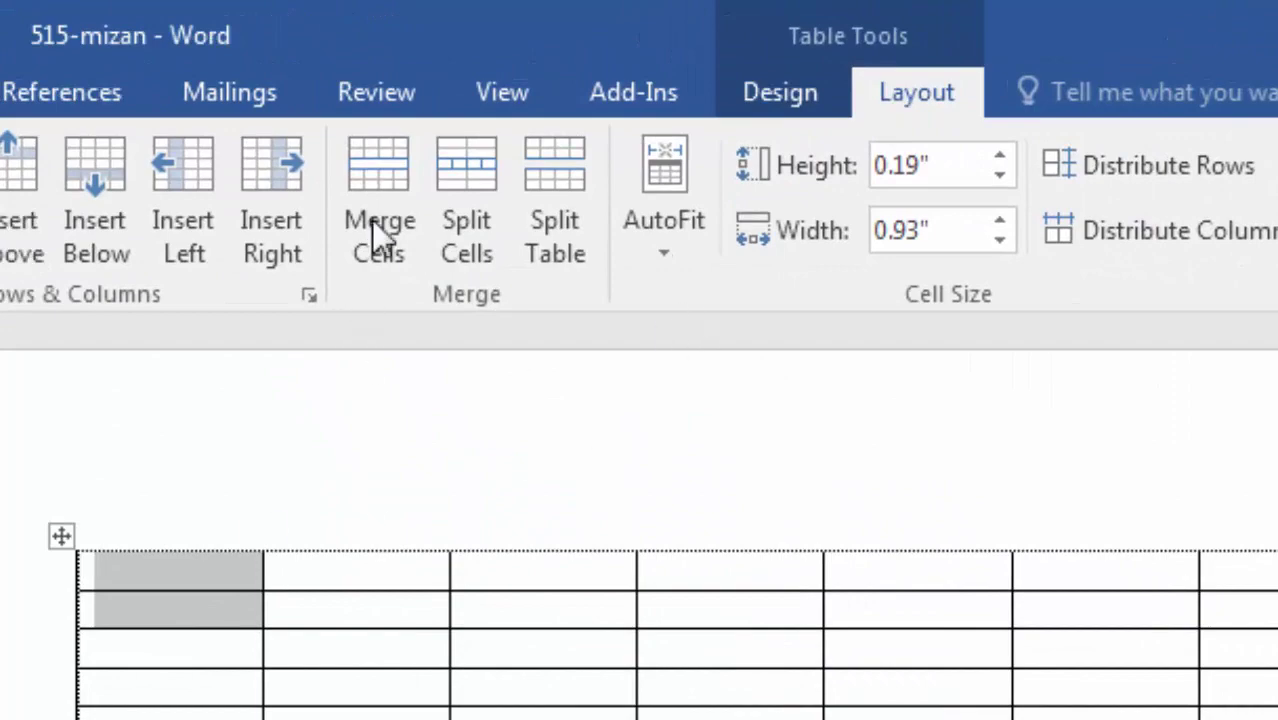
pyautogui.click(378, 186)
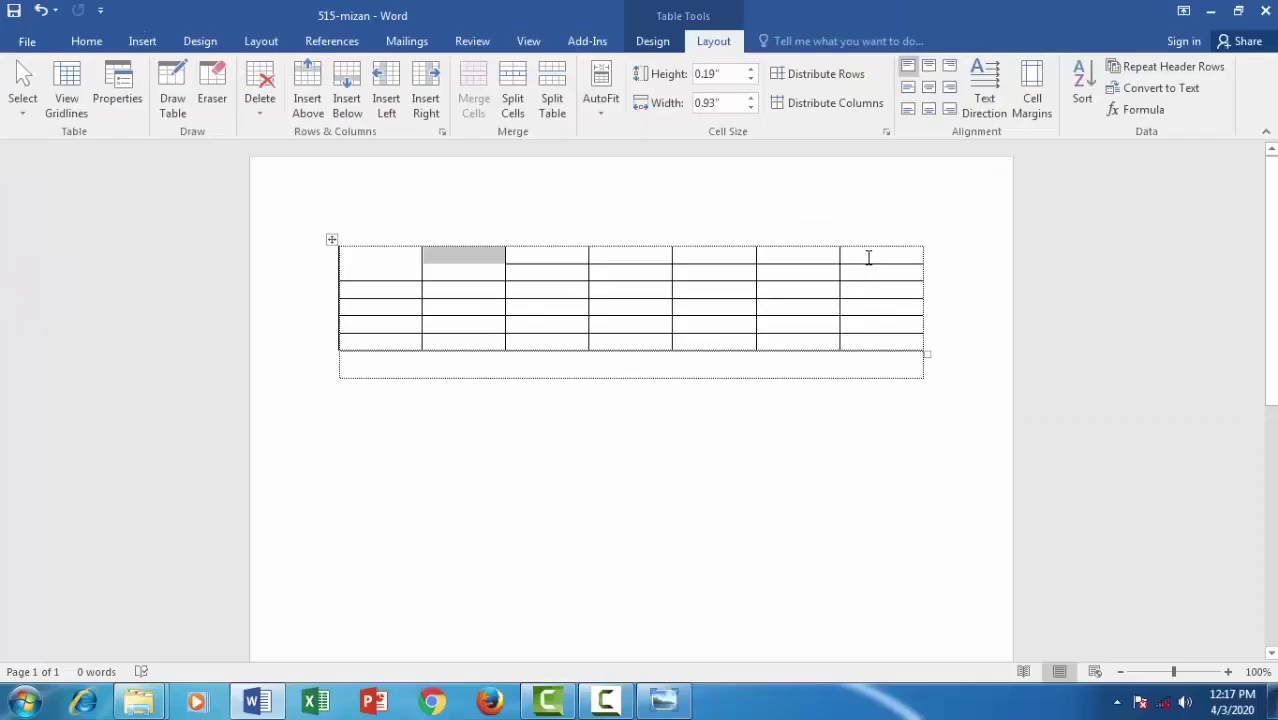
pyautogui.moveTo(867, 257); pyautogui.dragTo(867, 274)
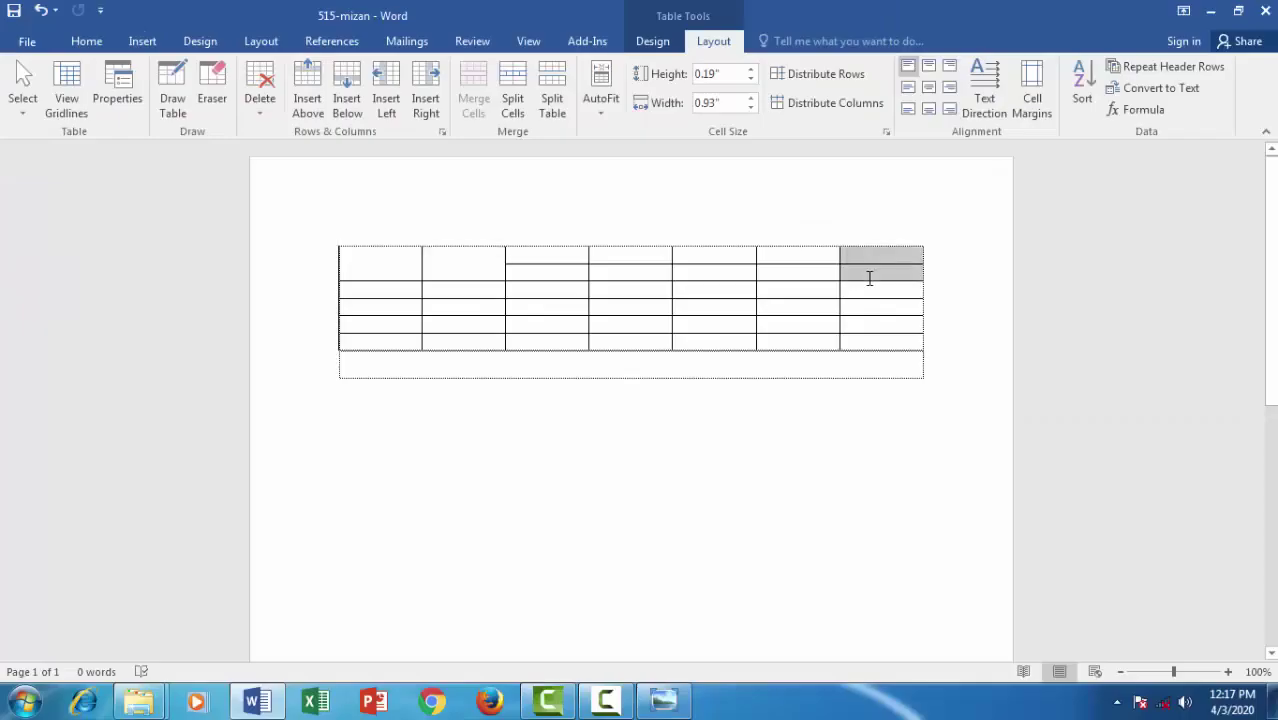
pyautogui.click(474, 100)
# Step: Merge the top-row cells of the third to sixth columns into one header cell
pyautogui.moveTo(590, 256); pyautogui.dragTo(773, 248)
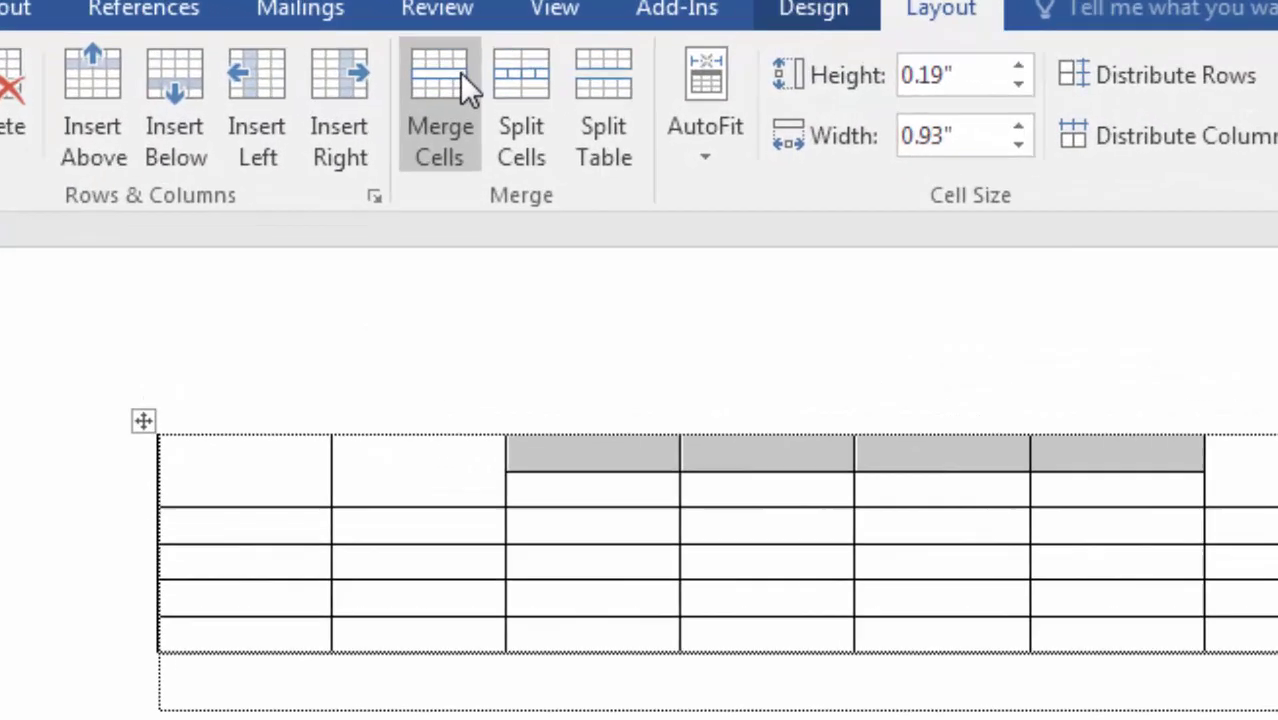
pyautogui.click(470, 84)
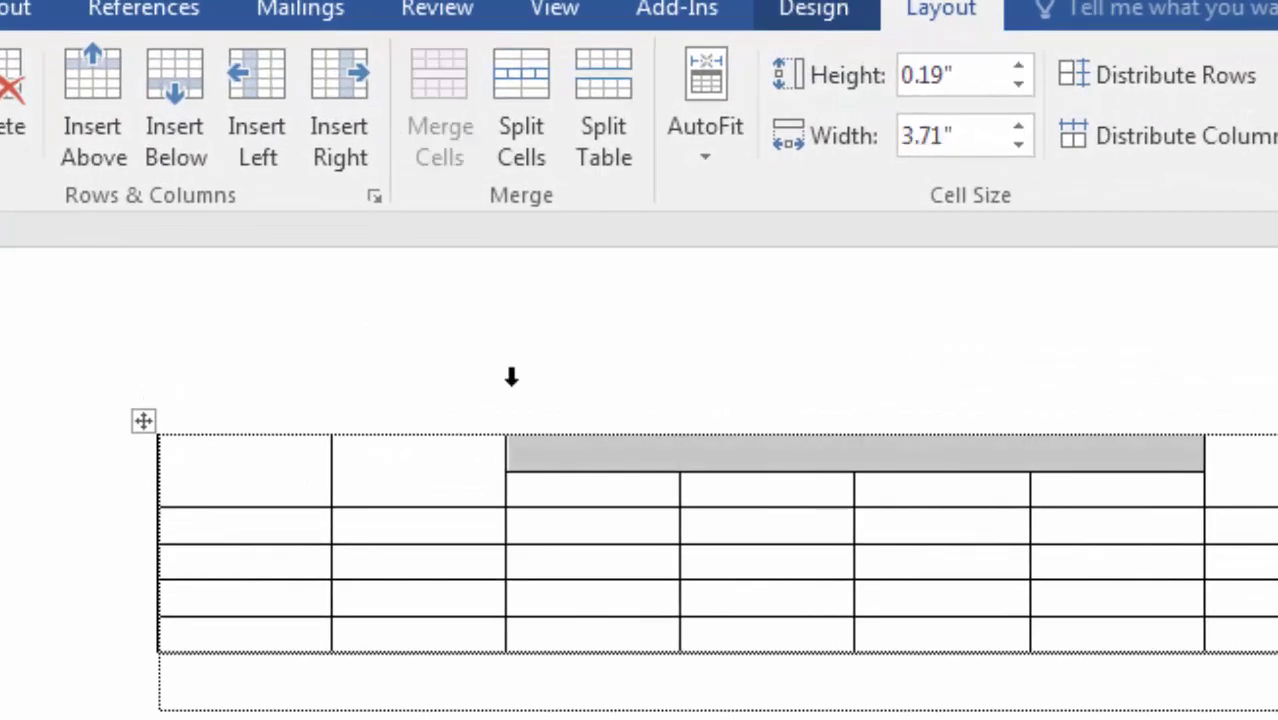
pyautogui.click(560, 598)
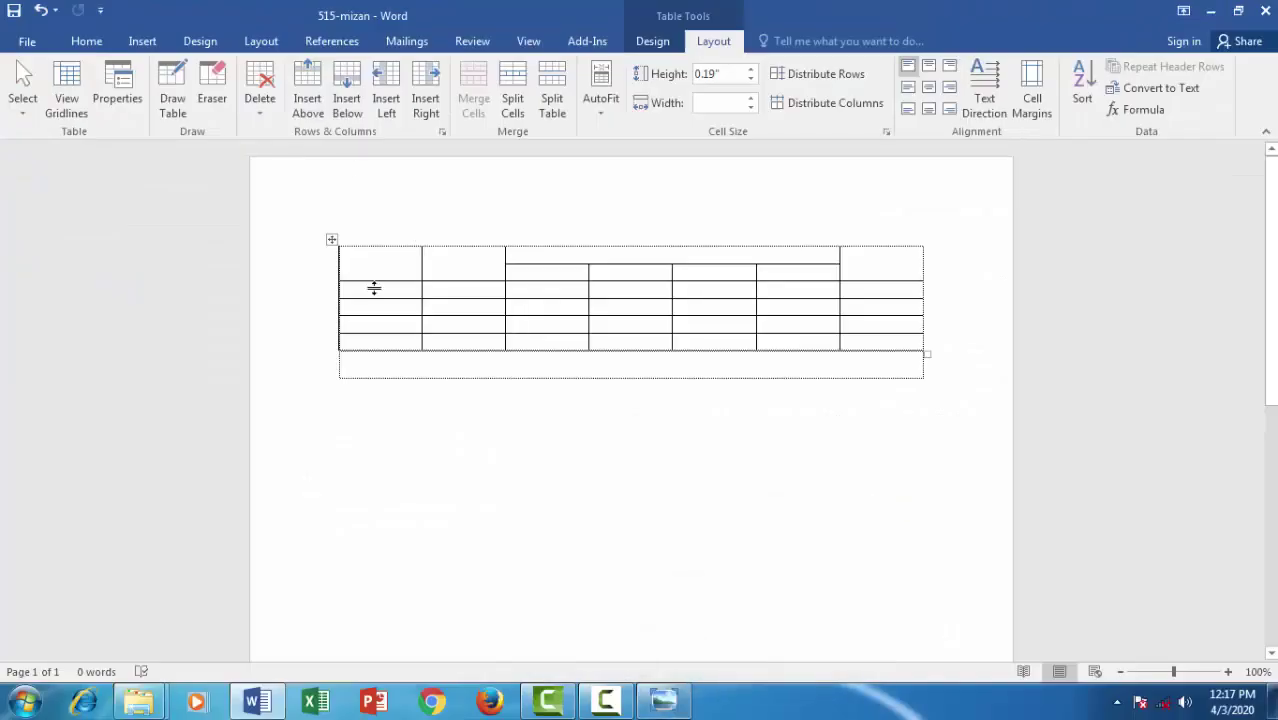
# Step: Enter the headings "SL No." and "Name" in the merged cells of the table's first two columns
pyautogui.click(383, 262)
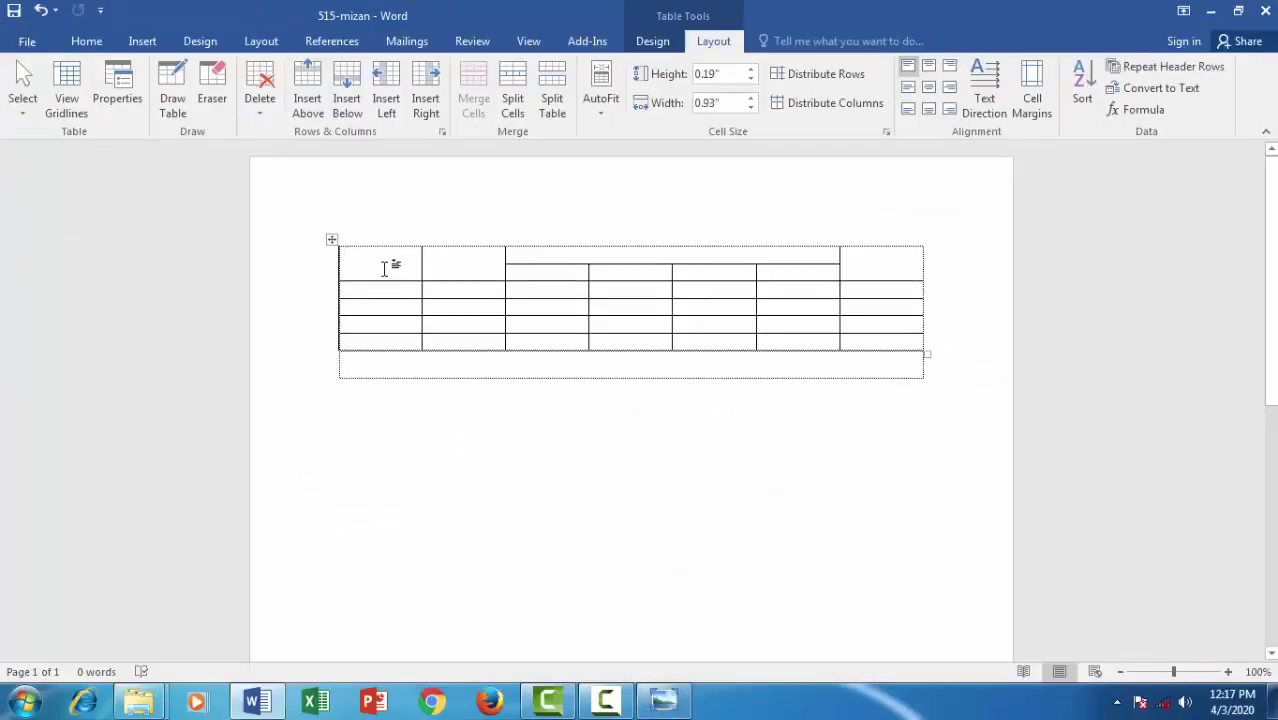
pyautogui.write('S')
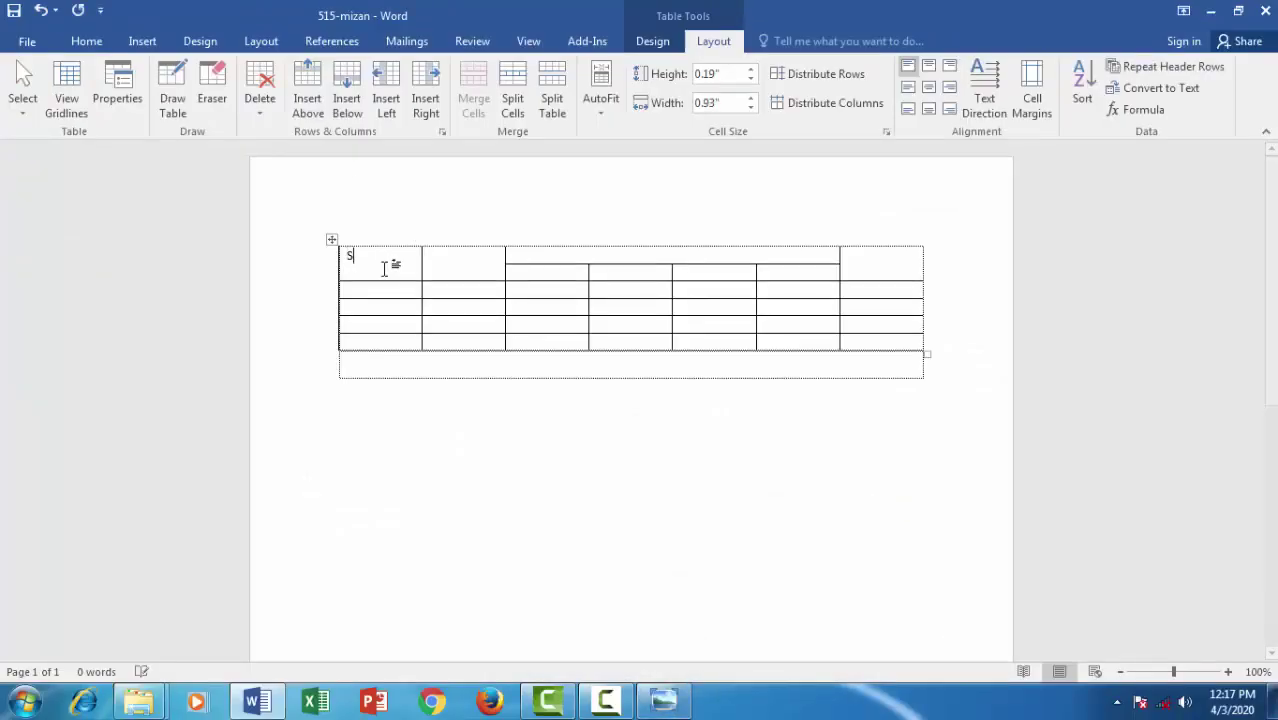
pyautogui.write('L No')
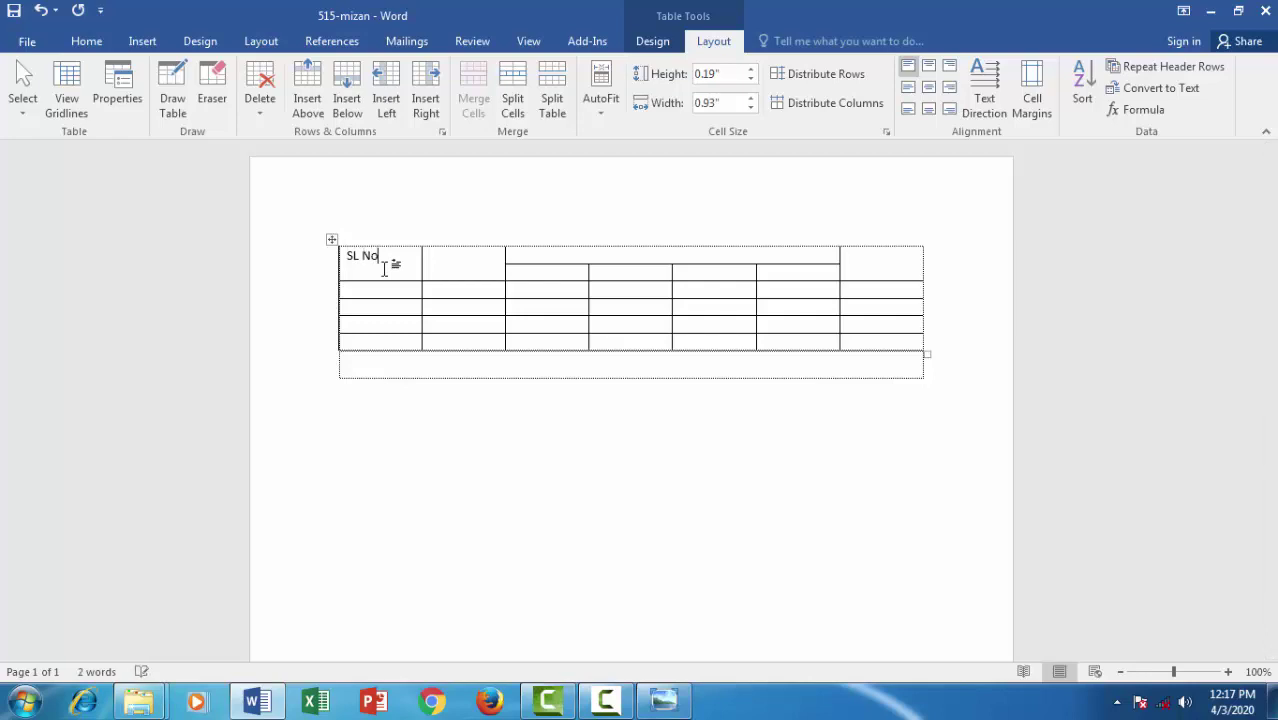
pyautogui.write('.')
pyautogui.press('Tab')
pyautogui.write('E')
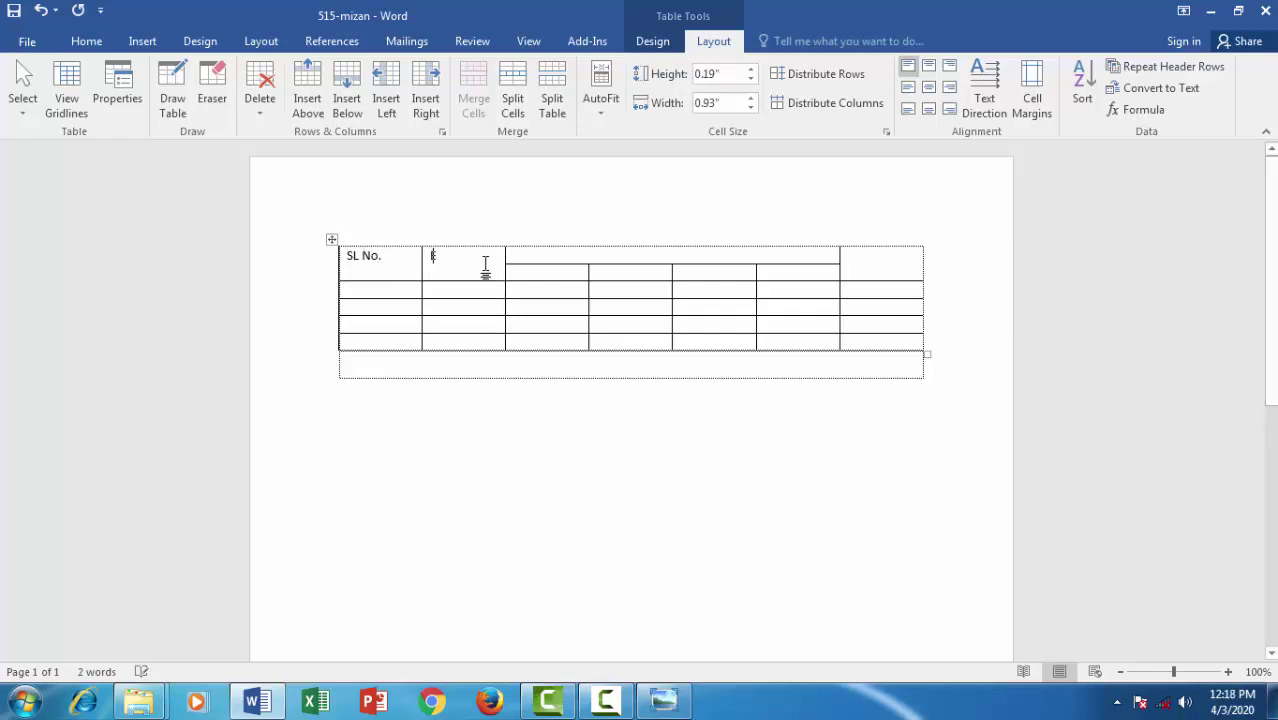
pyautogui.write('x')
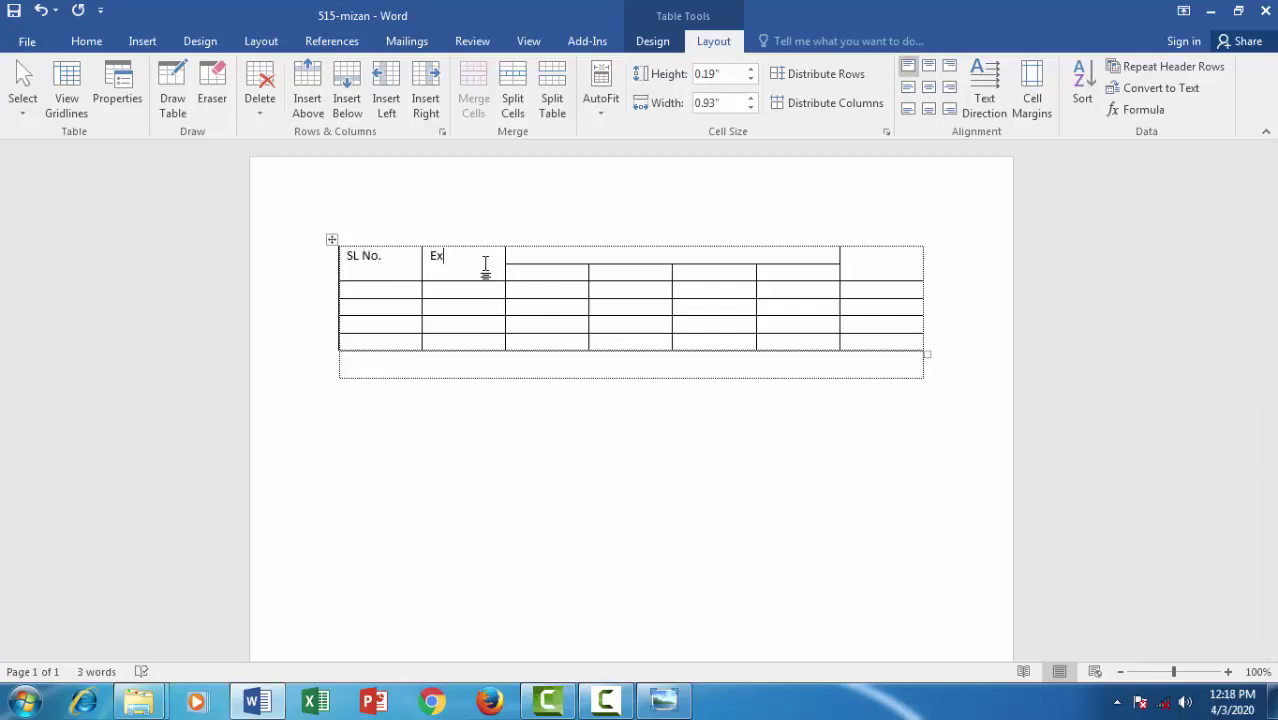
pyautogui.write('ame')
# Step: Enter "Total Number" in the wide merged header cell and "Total" in the last column's merged header cell
pyautogui.click(645, 262)
pyautogui.write('total Num')
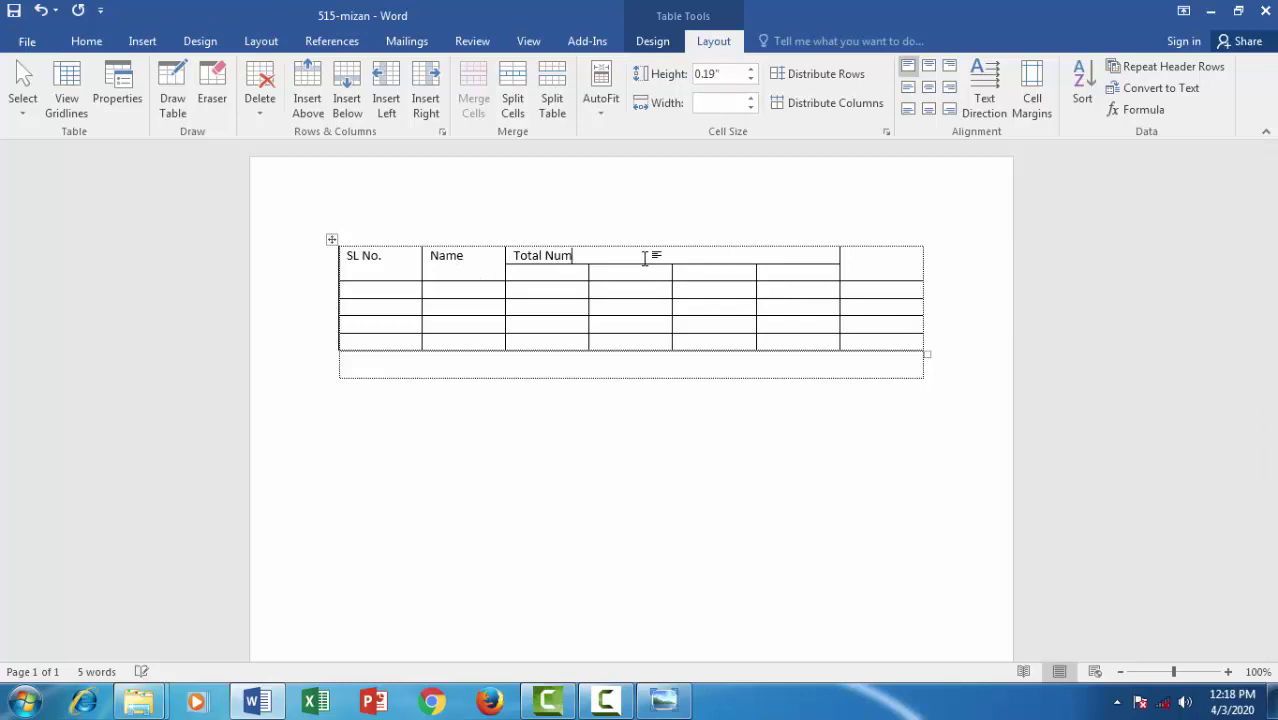
pyautogui.write('ber')
pyautogui.click(864, 265)
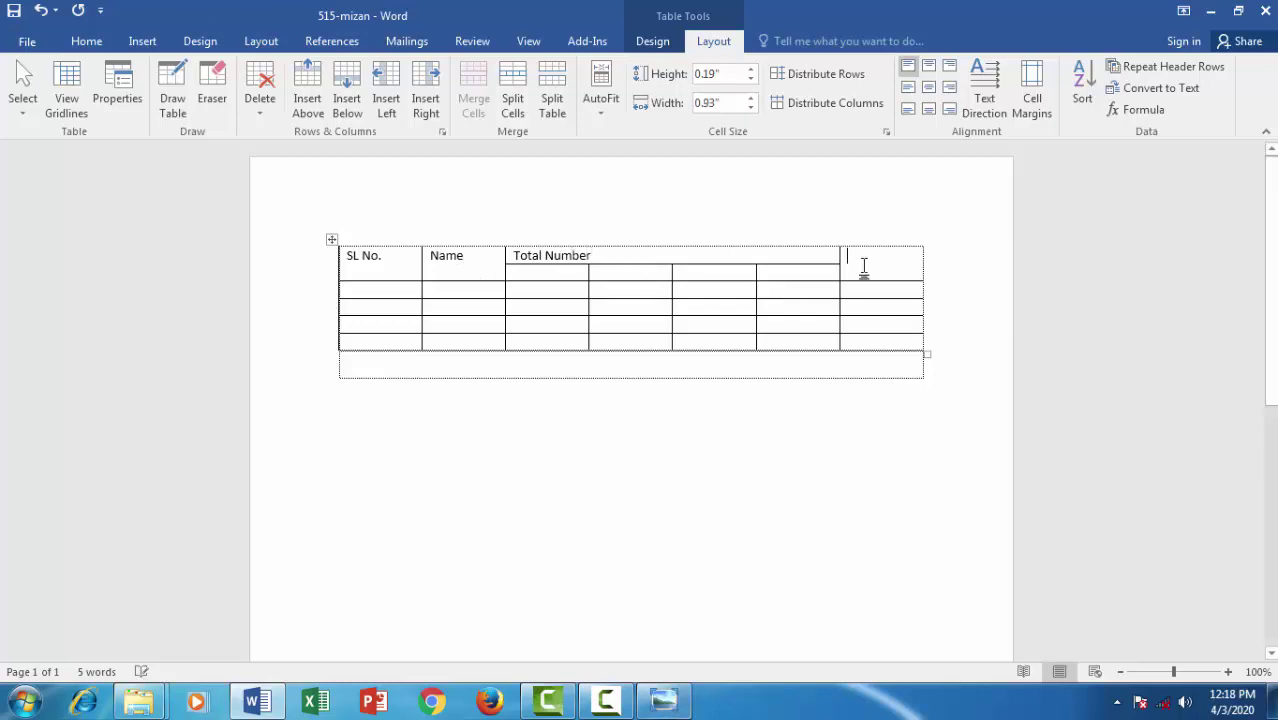
pyautogui.write('Total')
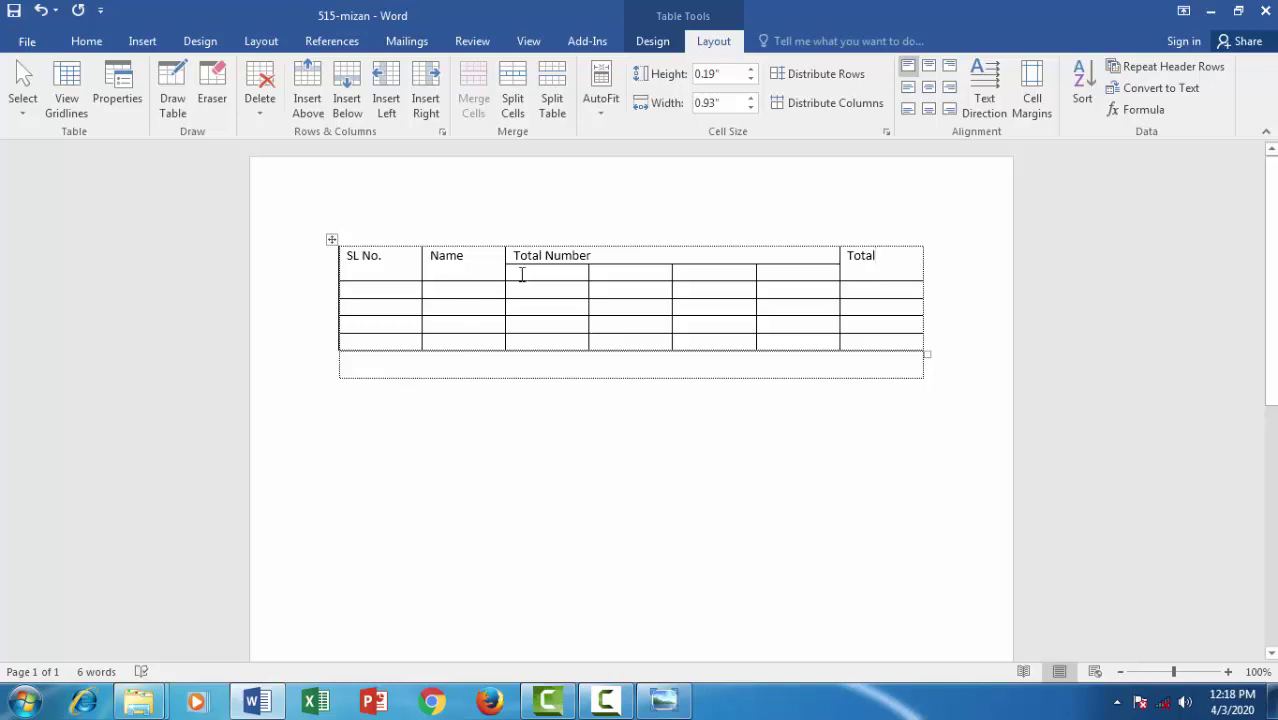
# Step: Enter the subject headings Bangla, English, Math and Science in the cells beneath "Total Number"
pyautogui.click(521, 274)
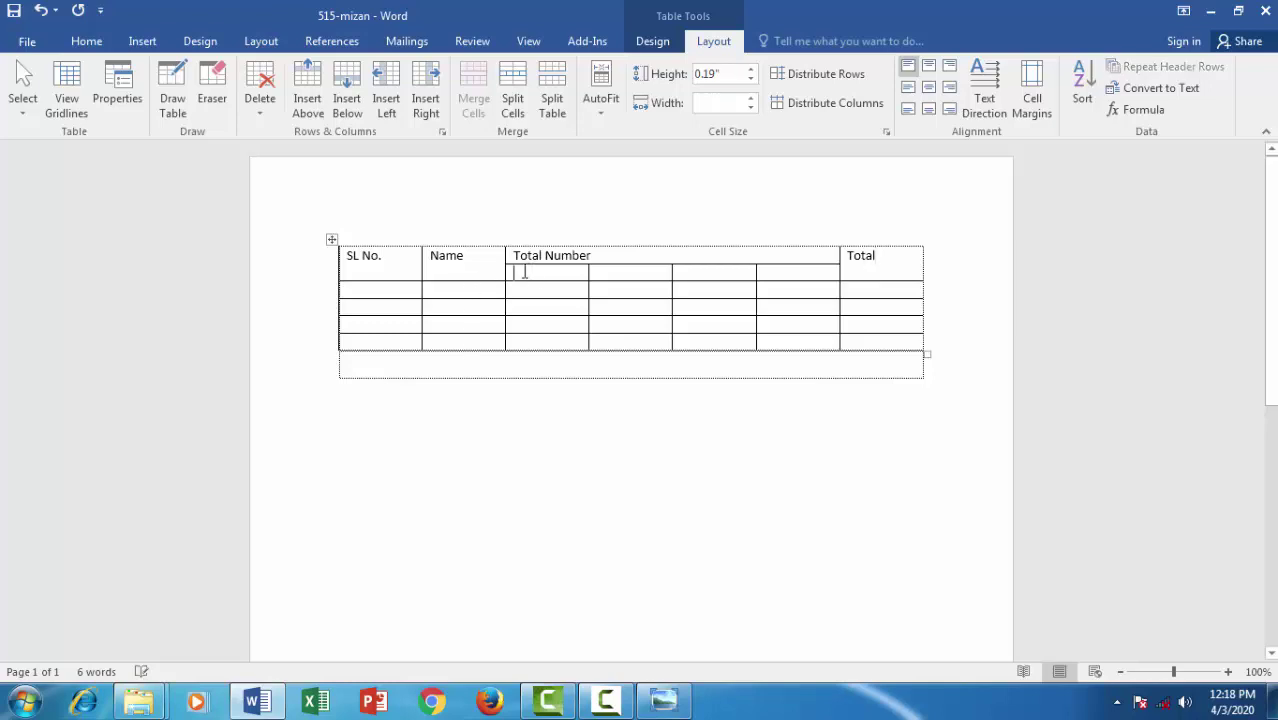
pyautogui.write('Bangla')
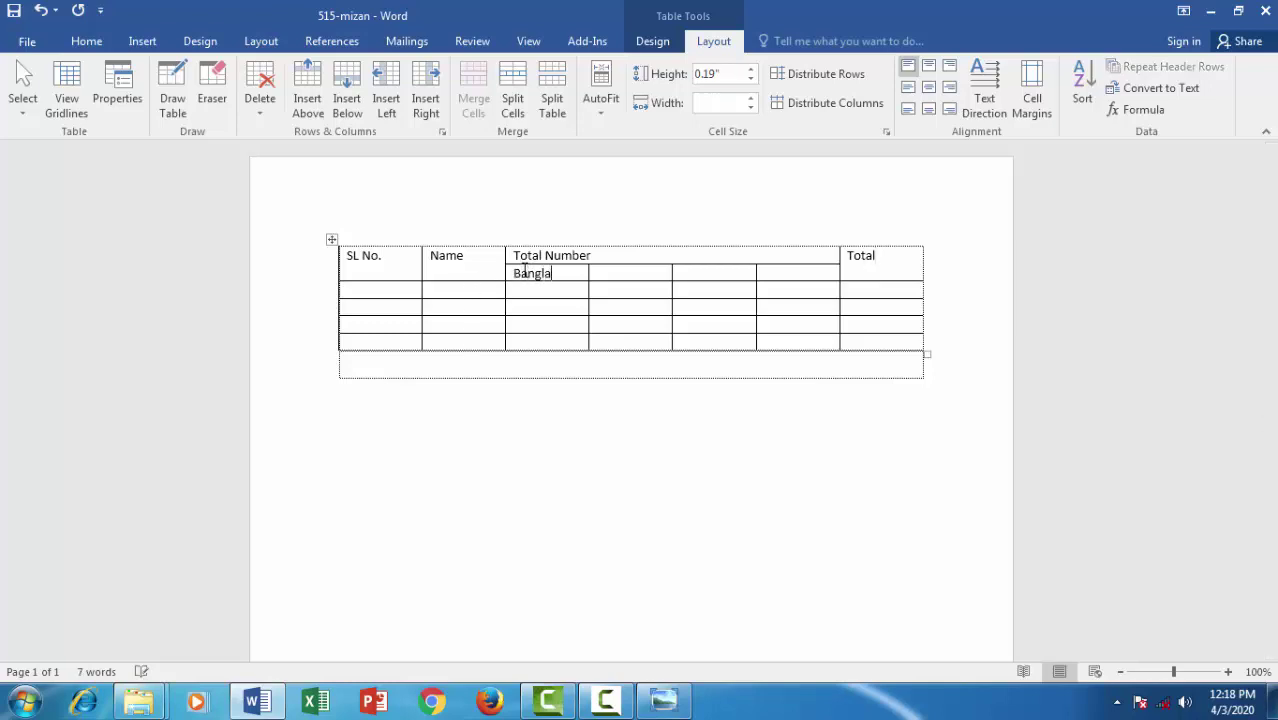
pyautogui.press('Tab')
pyautogui.write('Ma')
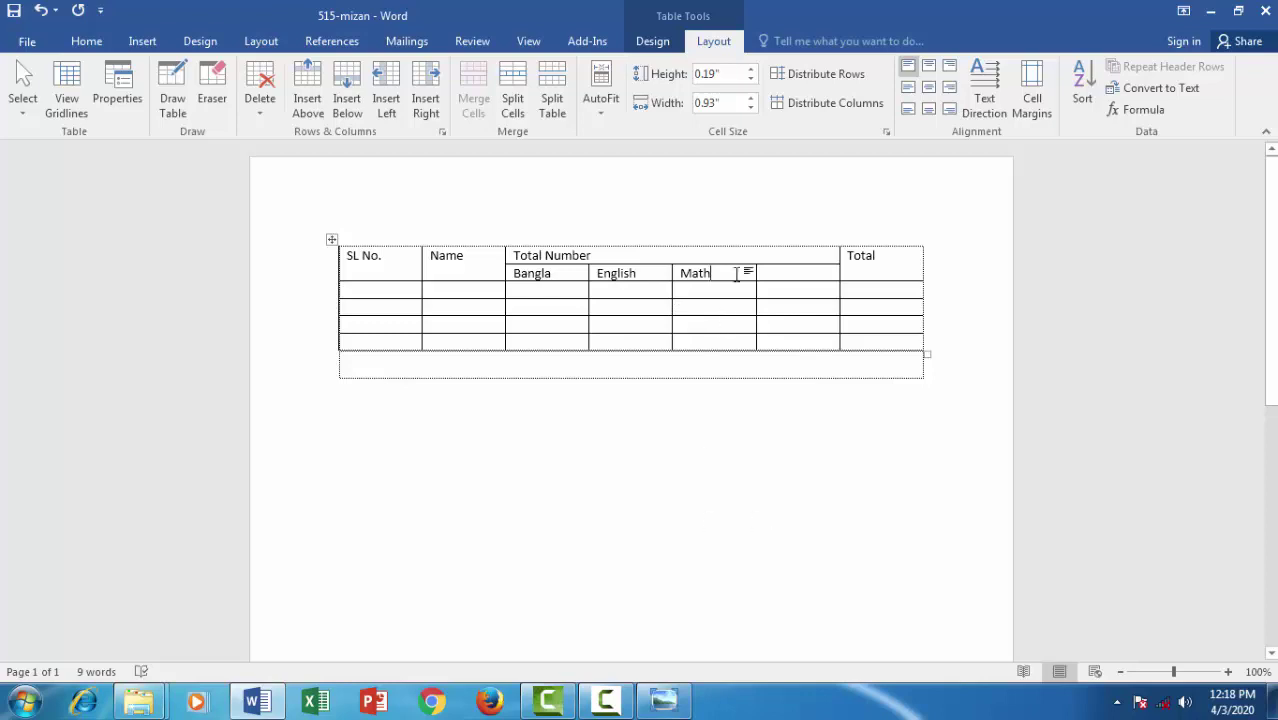
pyautogui.click(774, 276)
pyautogui.write('Science')
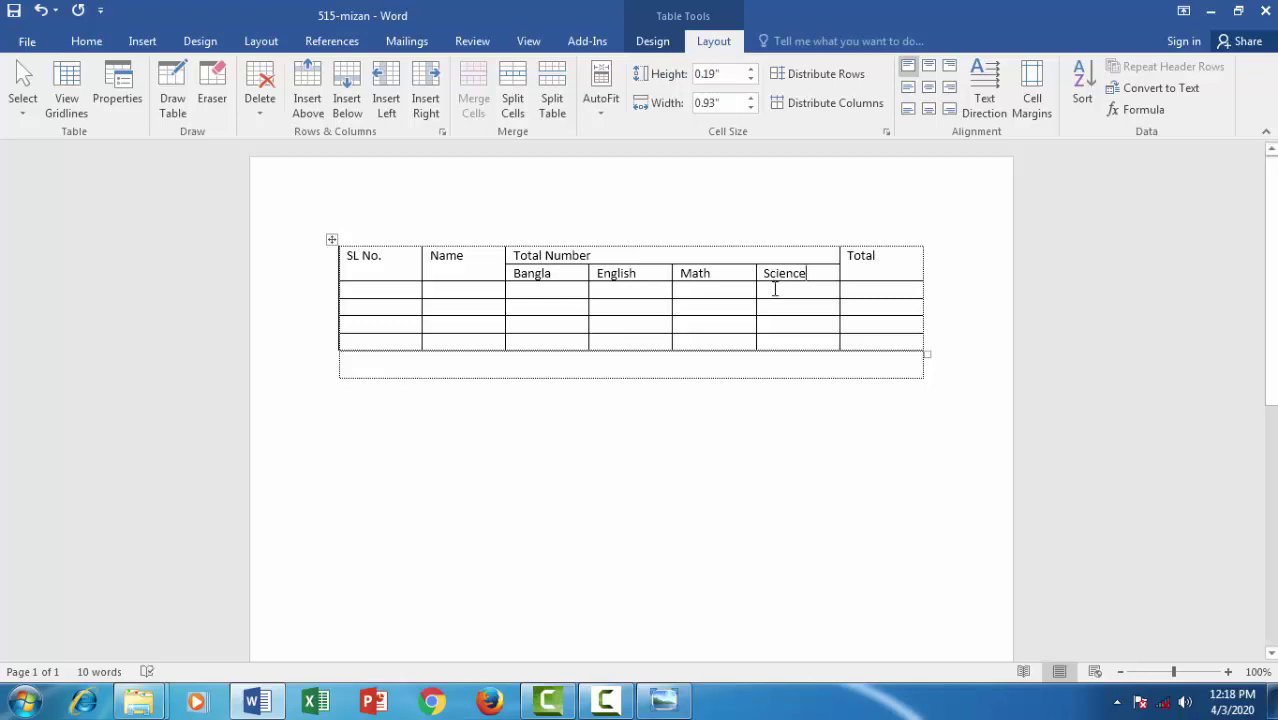
# Step: Apply the 1., 2., 3. numbering format to the four empty cells of the SL No. column
pyautogui.click(699, 292)
pyautogui.moveTo(365, 287); pyautogui.dragTo(379, 342)
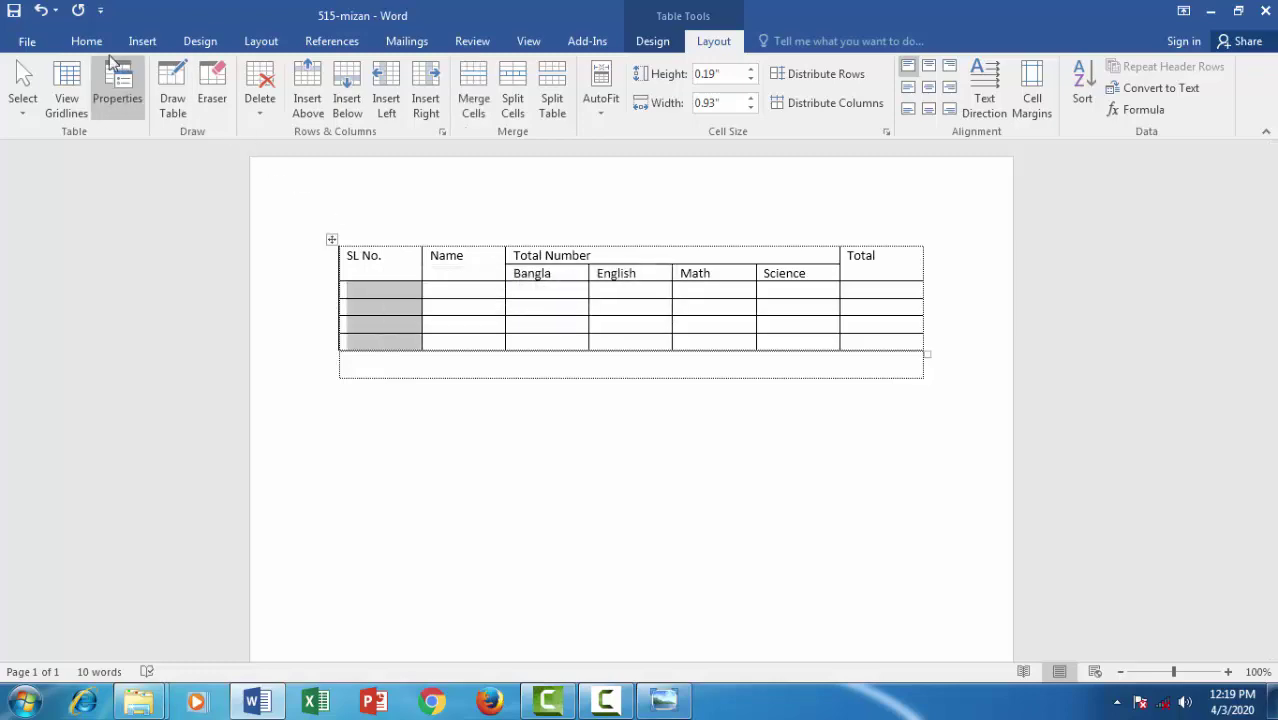
pyautogui.click(80, 41)
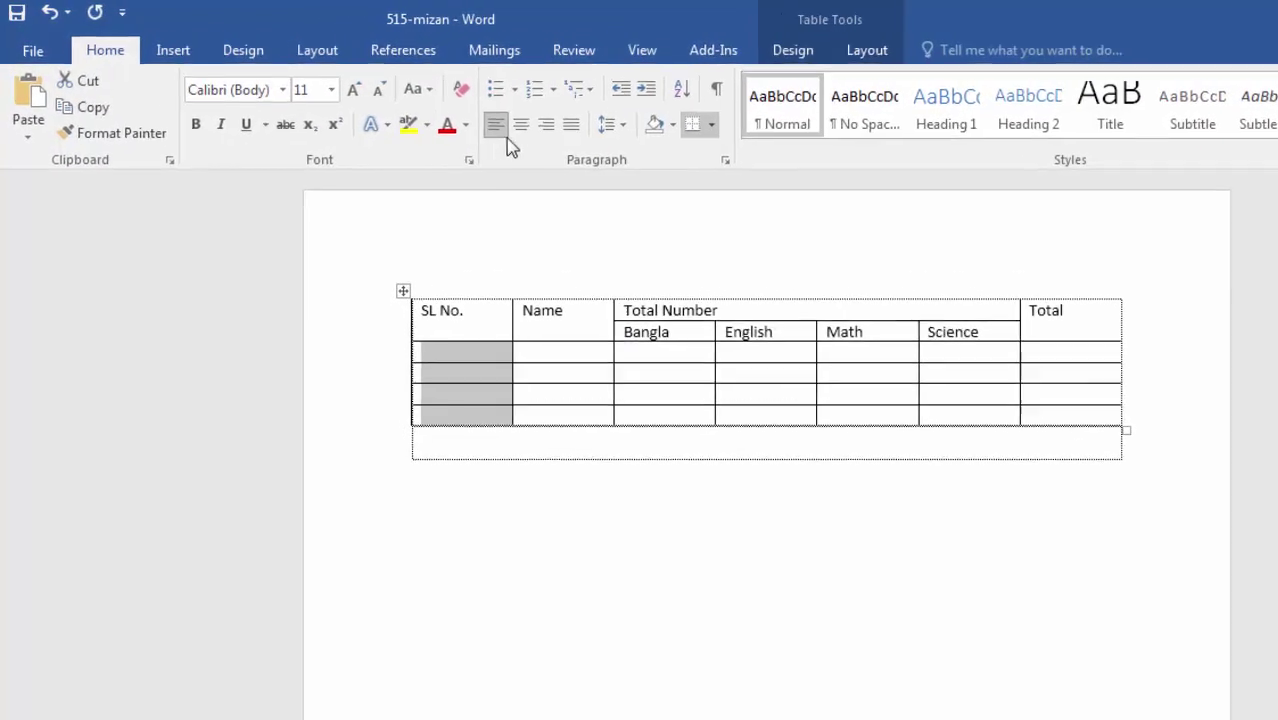
pyautogui.click(521, 86)
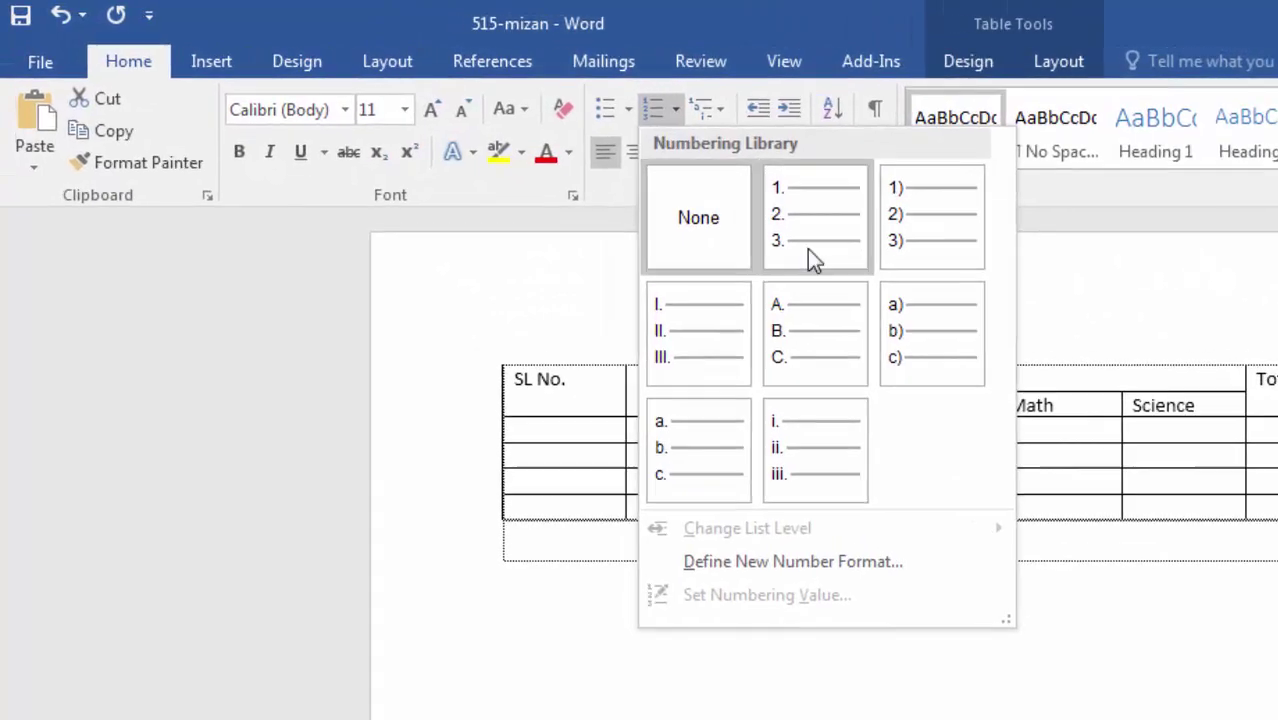
pyautogui.click(790, 225)
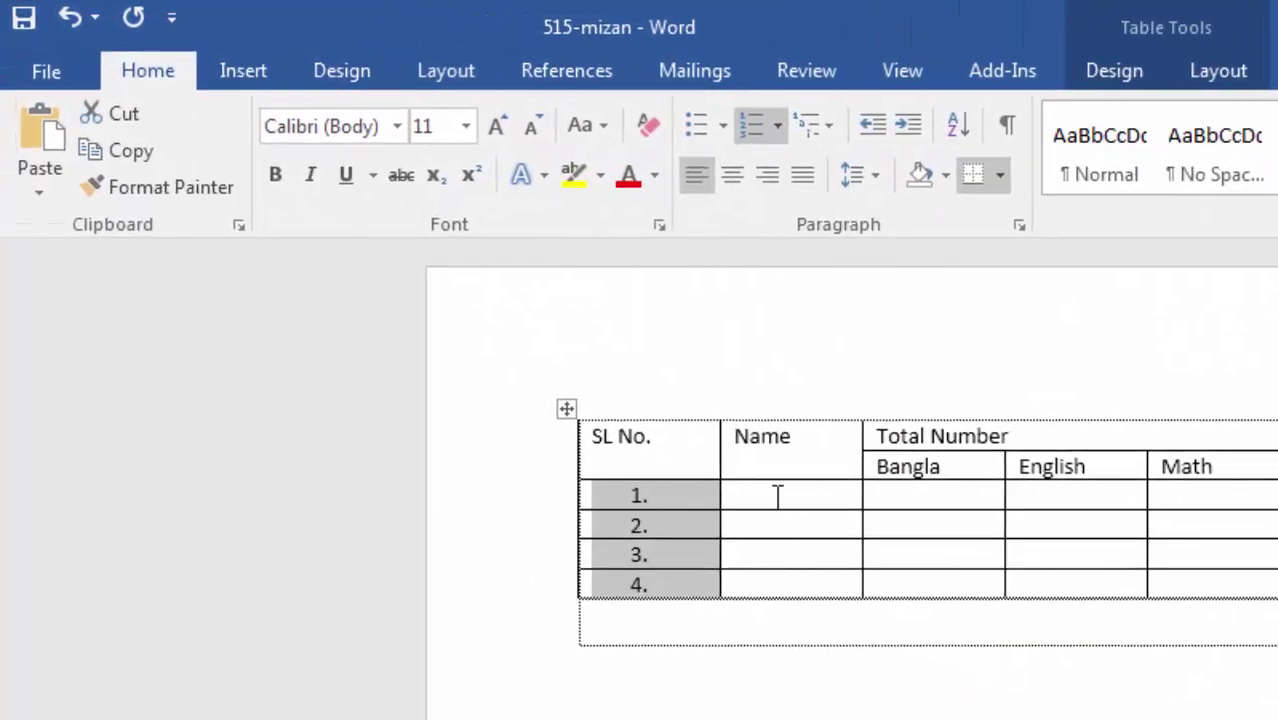
# Step: Enter the four students' names, each with the title "Mr.", in the rows of the Name column
pyautogui.click(798, 492)
pyautogui.write('Mr.')
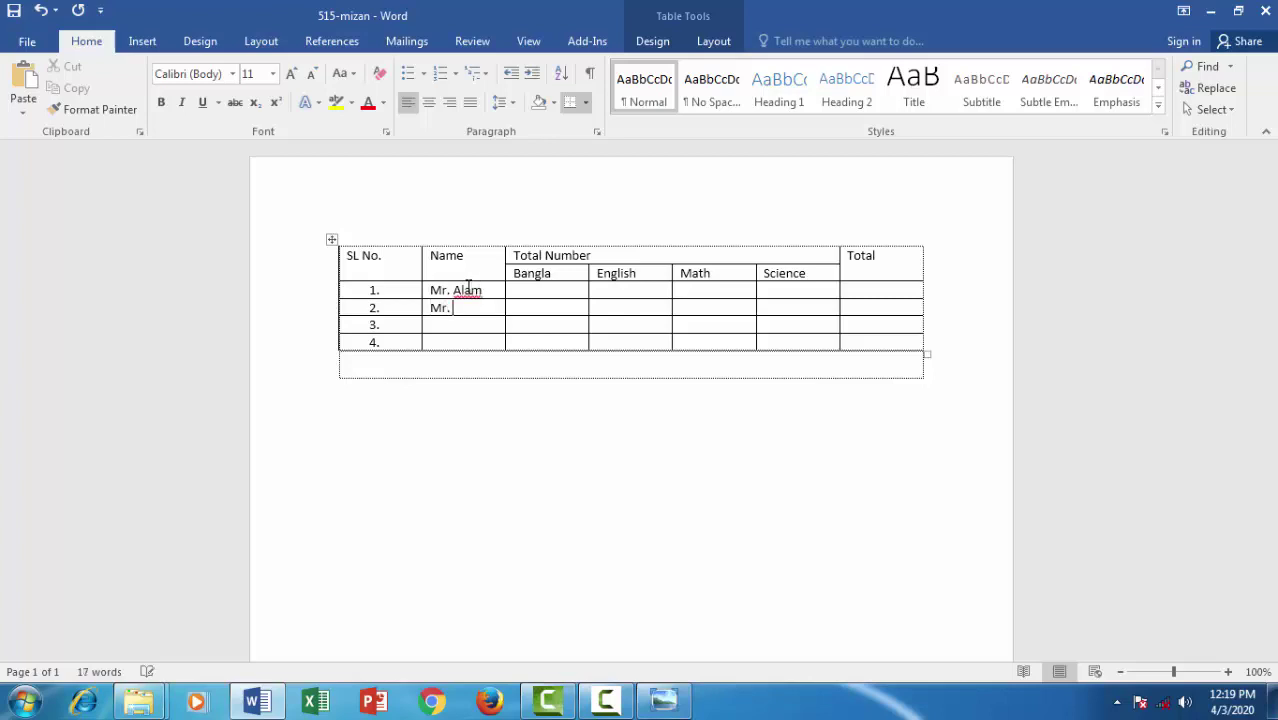
pyautogui.write('m')
pyautogui.write('Mr. A')
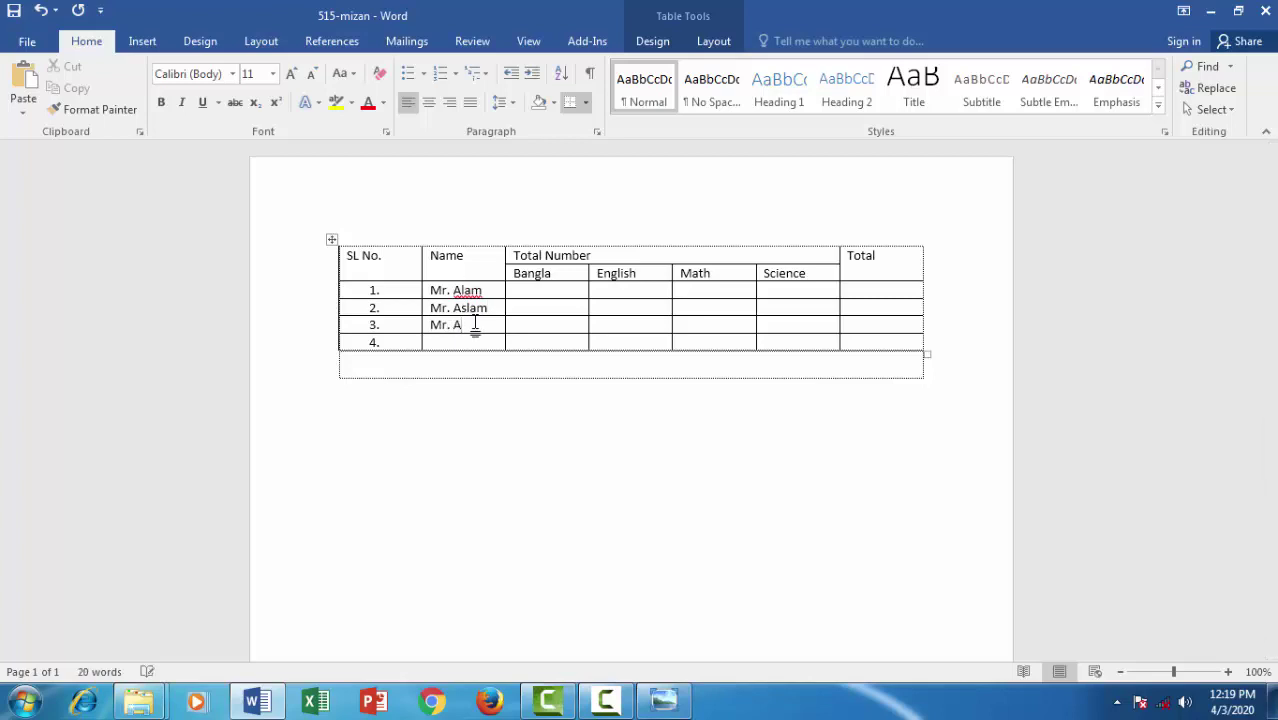
pyautogui.write('nower')
pyautogui.press('Down')
pyautogui.write('Mr. Ahsan')
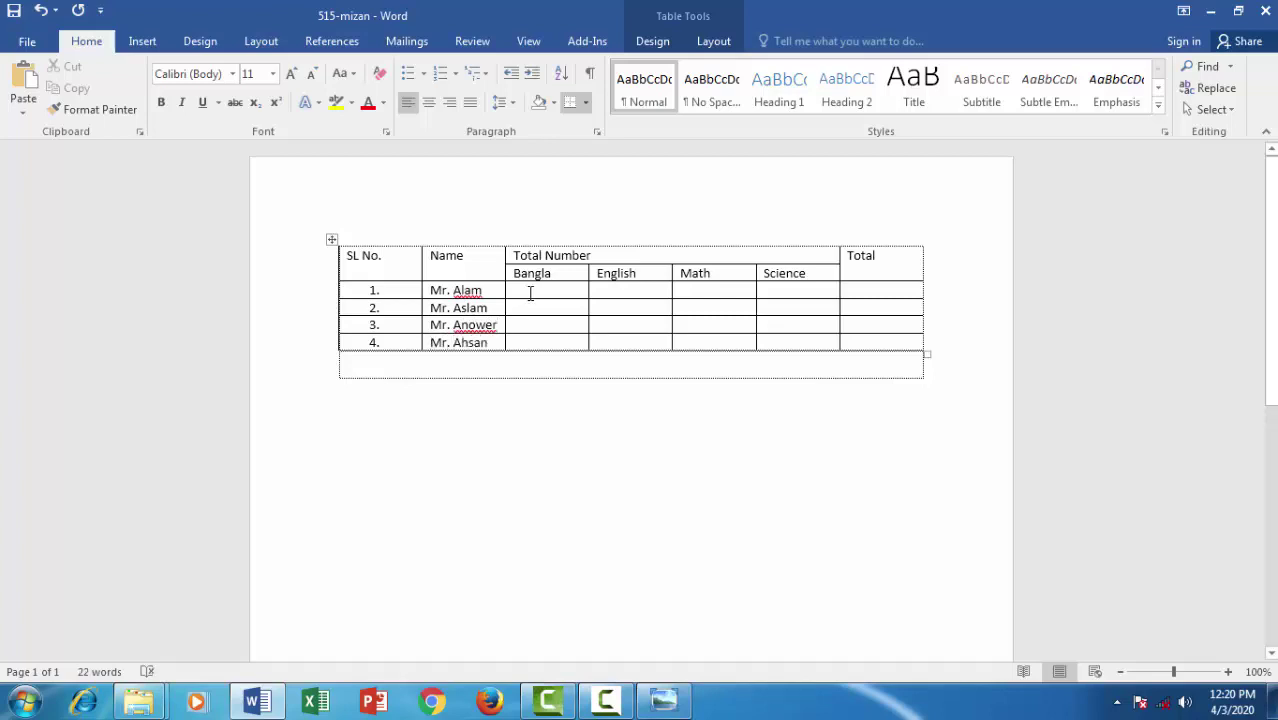
# Step: Fill in the Bangla marks 56, 78, 58, 65 and the English marks 88, 44, 77, 66 for rows 1 to 4
pyautogui.click(530, 292)
pyautogui.write('56')
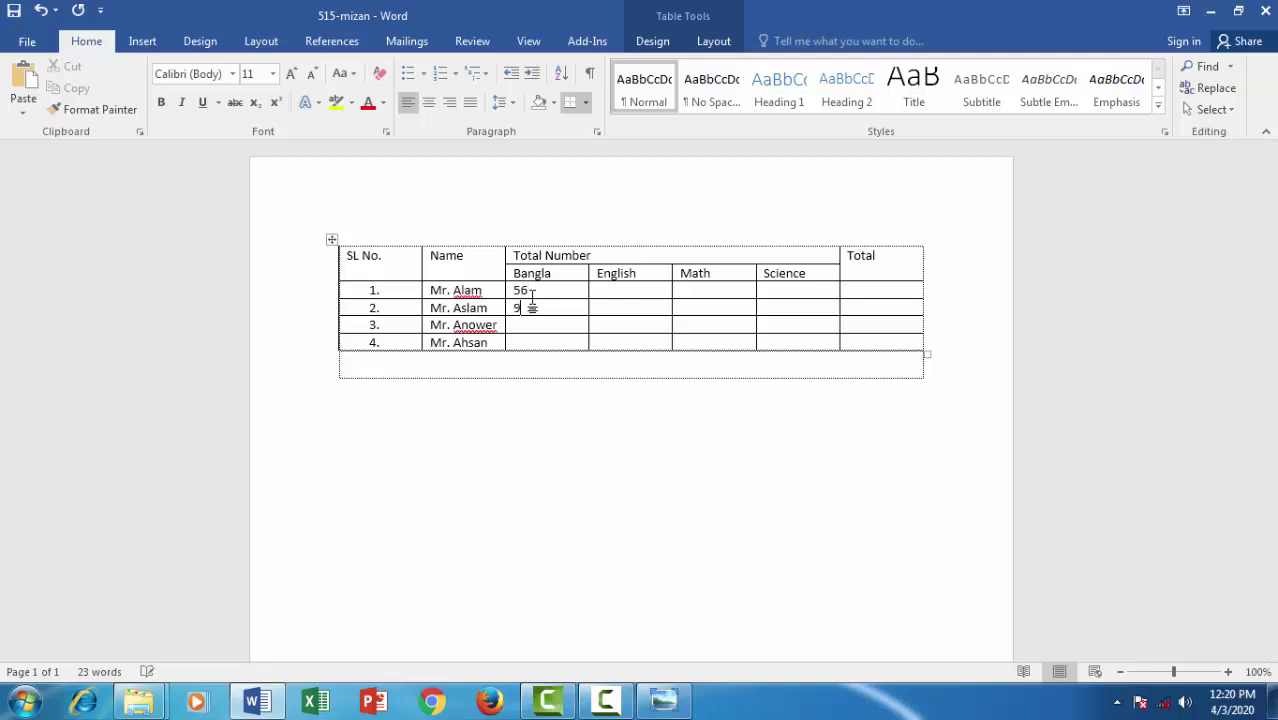
pyautogui.write('78')
pyautogui.click(631, 293)
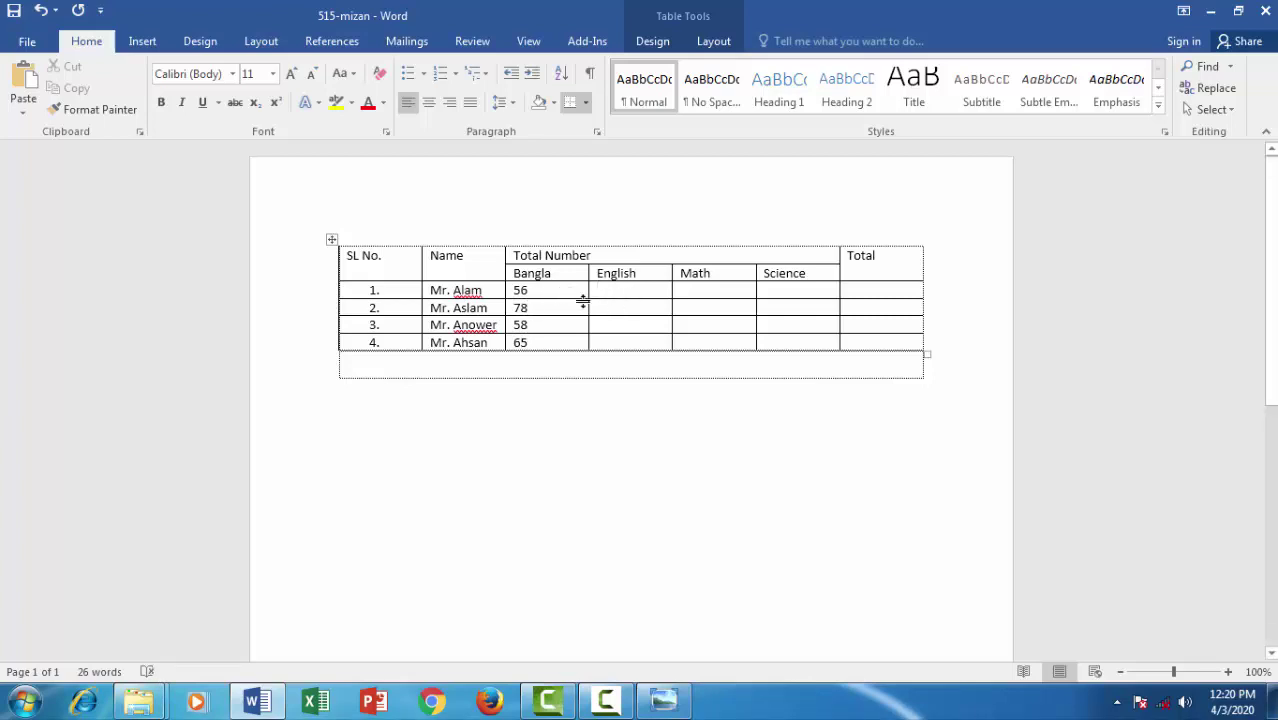
pyautogui.write('88')
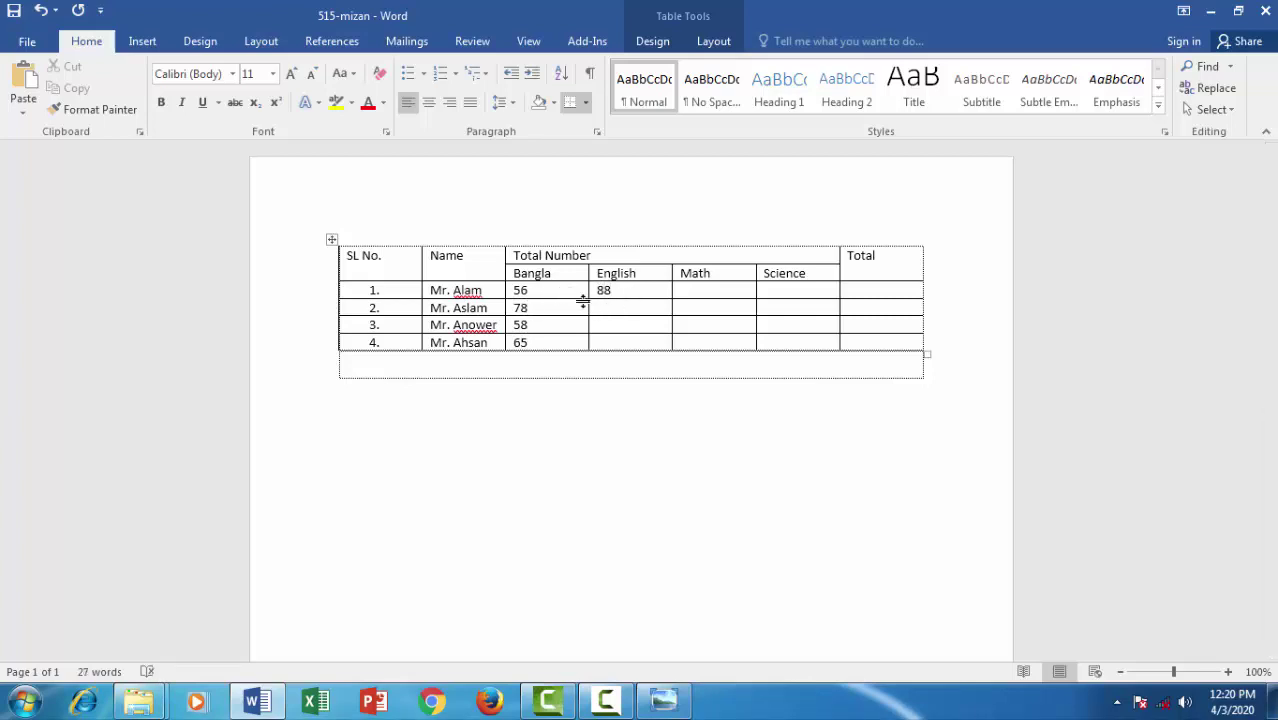
pyautogui.write('77')
pyautogui.press('Down')
# Step: Fill in the Math marks 45, 68, 80, 77 and the Science marks 66, 77, 88, 44 for rows 1 to 4
pyautogui.click(718, 289)
pyautogui.write('45')
pyautogui.press('Down')
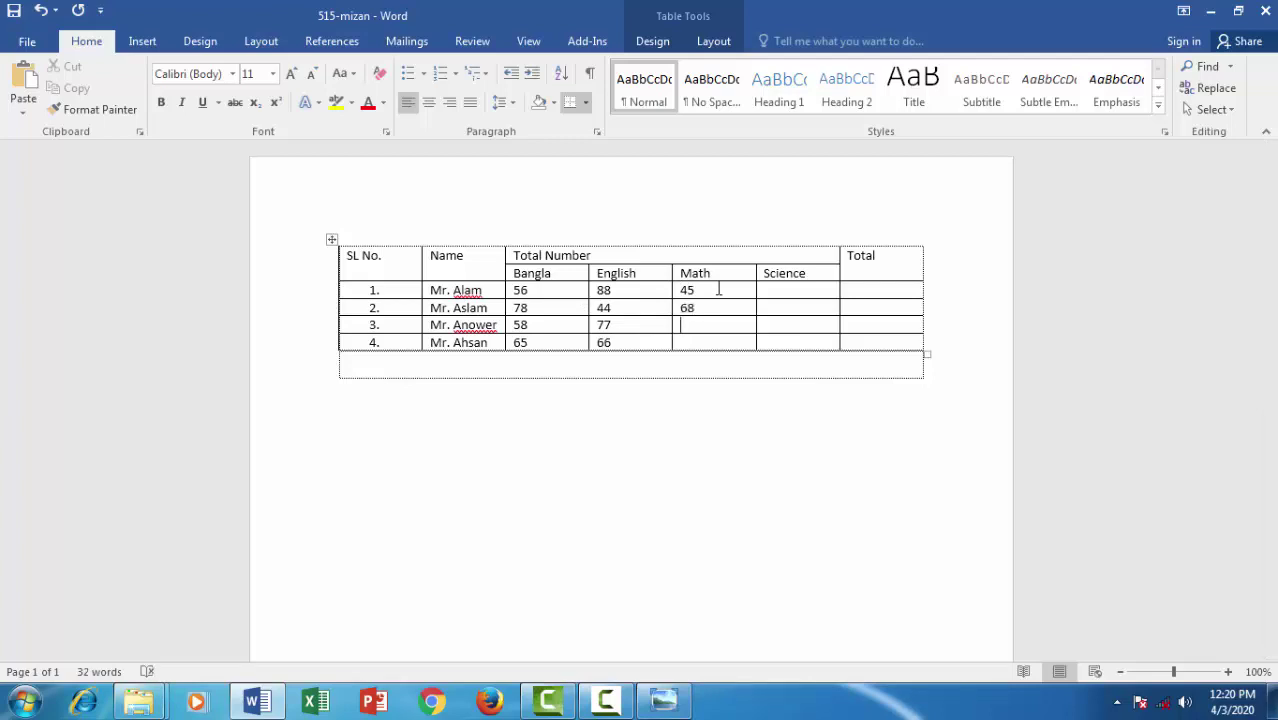
pyautogui.write('80')
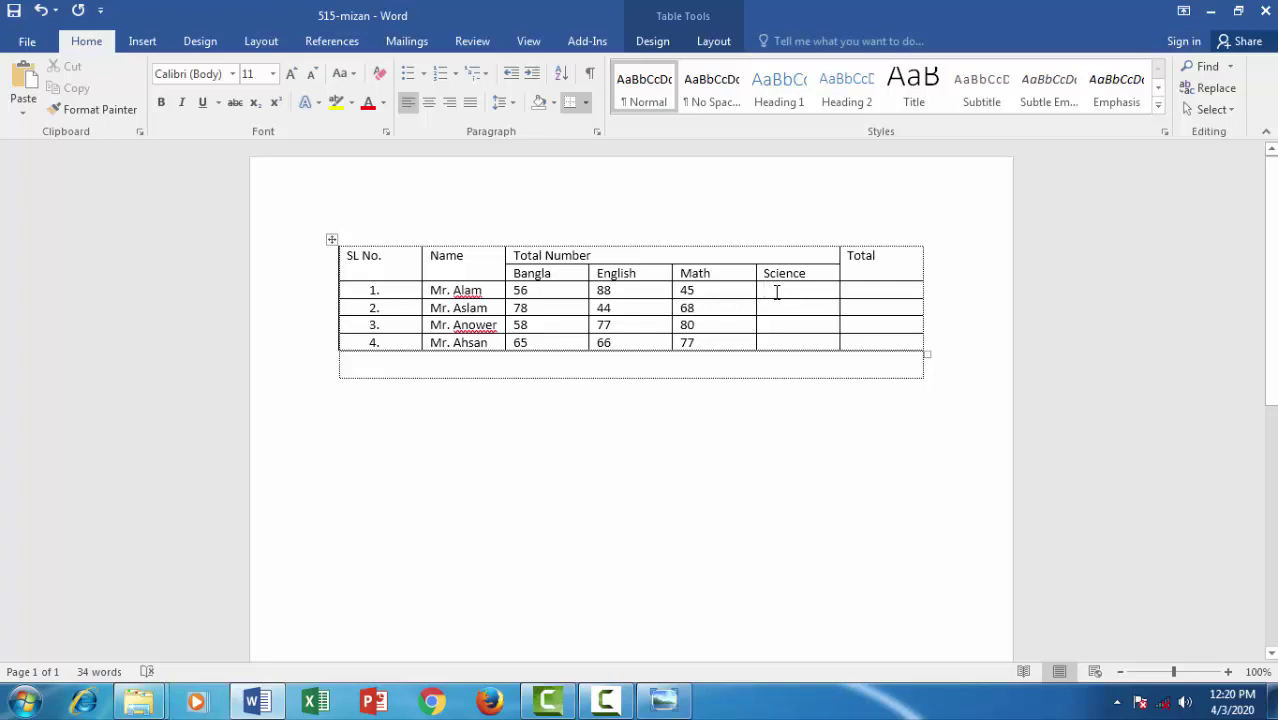
pyautogui.write('6')
pyautogui.press('Down')
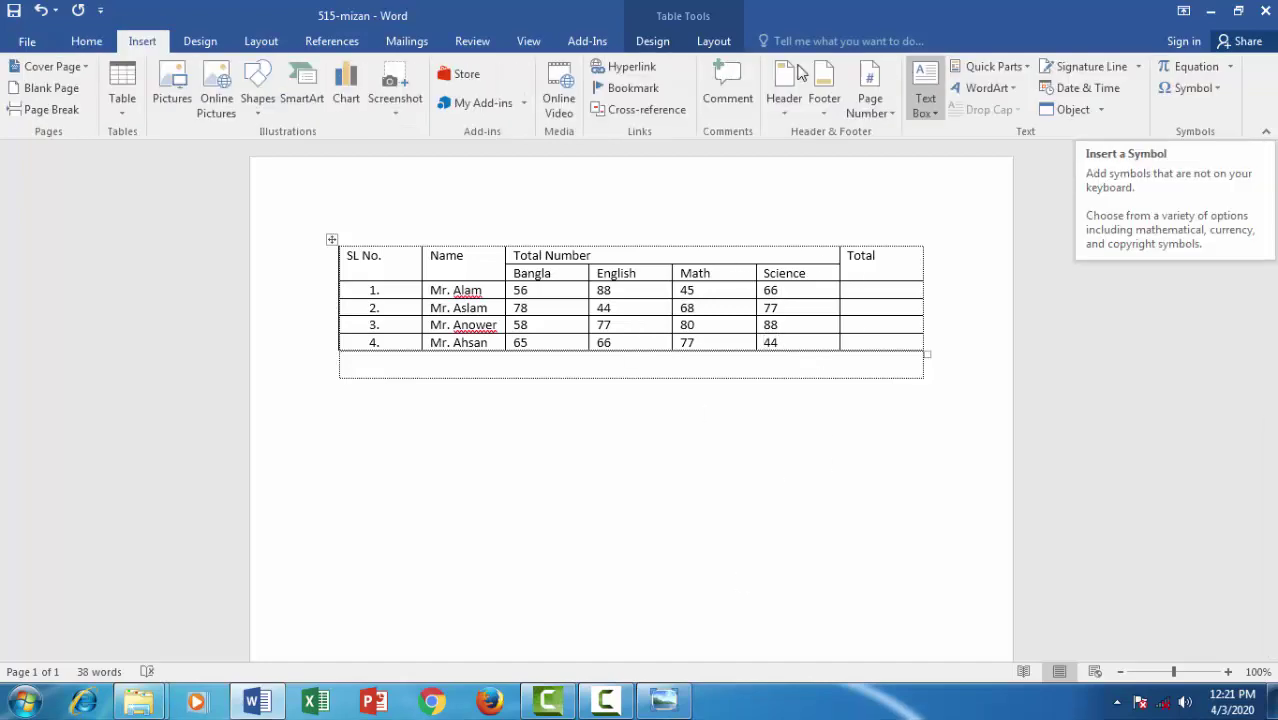
# Step: Start a table formula in the first student's Total cell and change its expression to =SUM(LEFT)
pyautogui.click(714, 42)
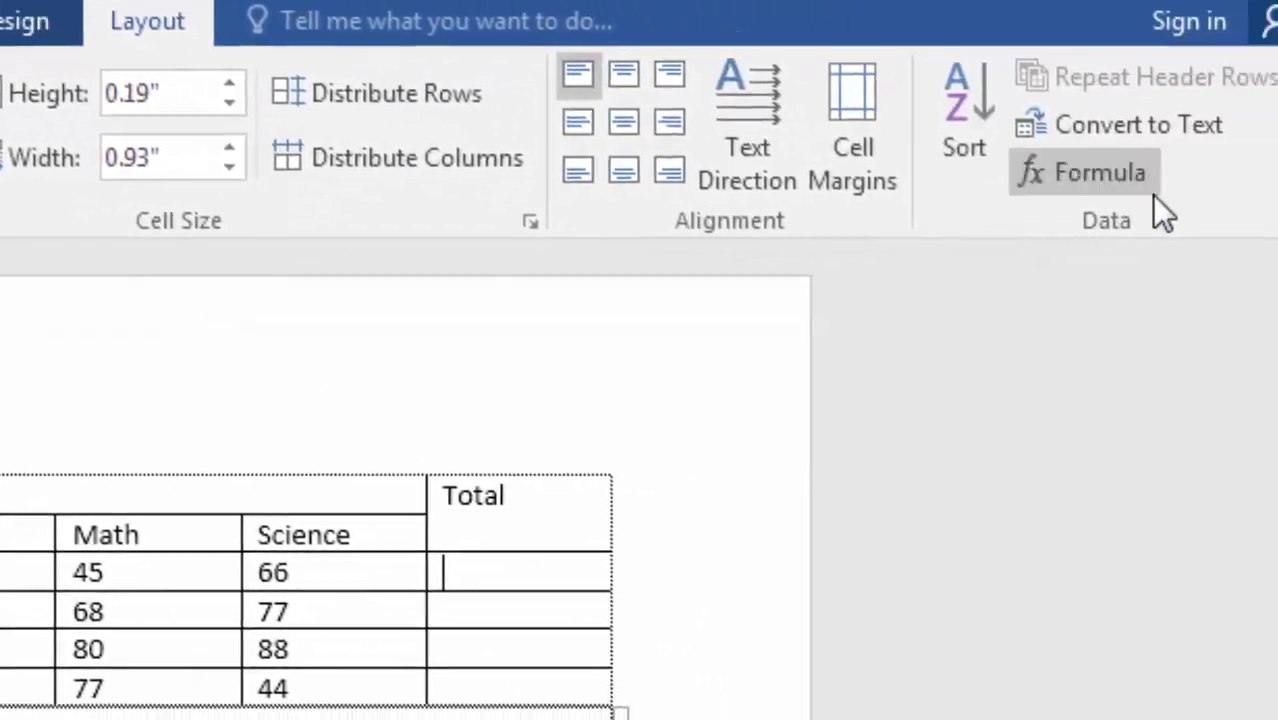
pyautogui.click(1110, 185)
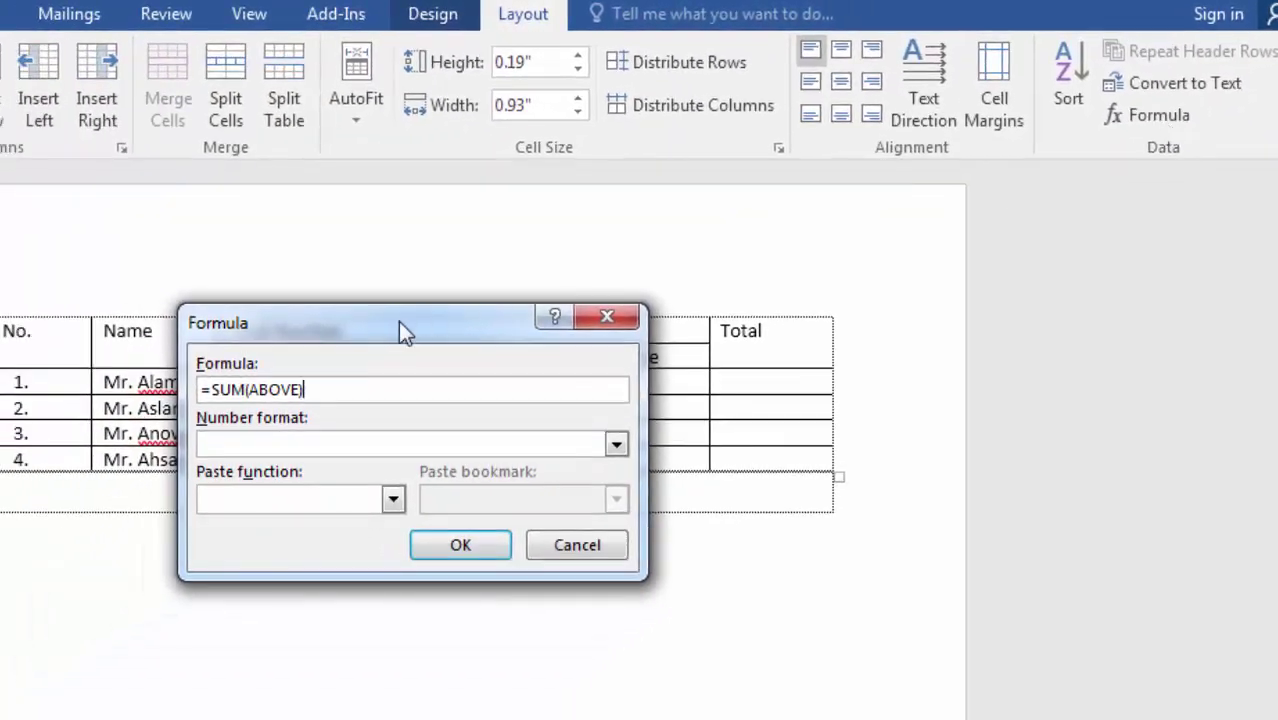
pyautogui.moveTo(398, 320); pyautogui.dragTo(419, 599)
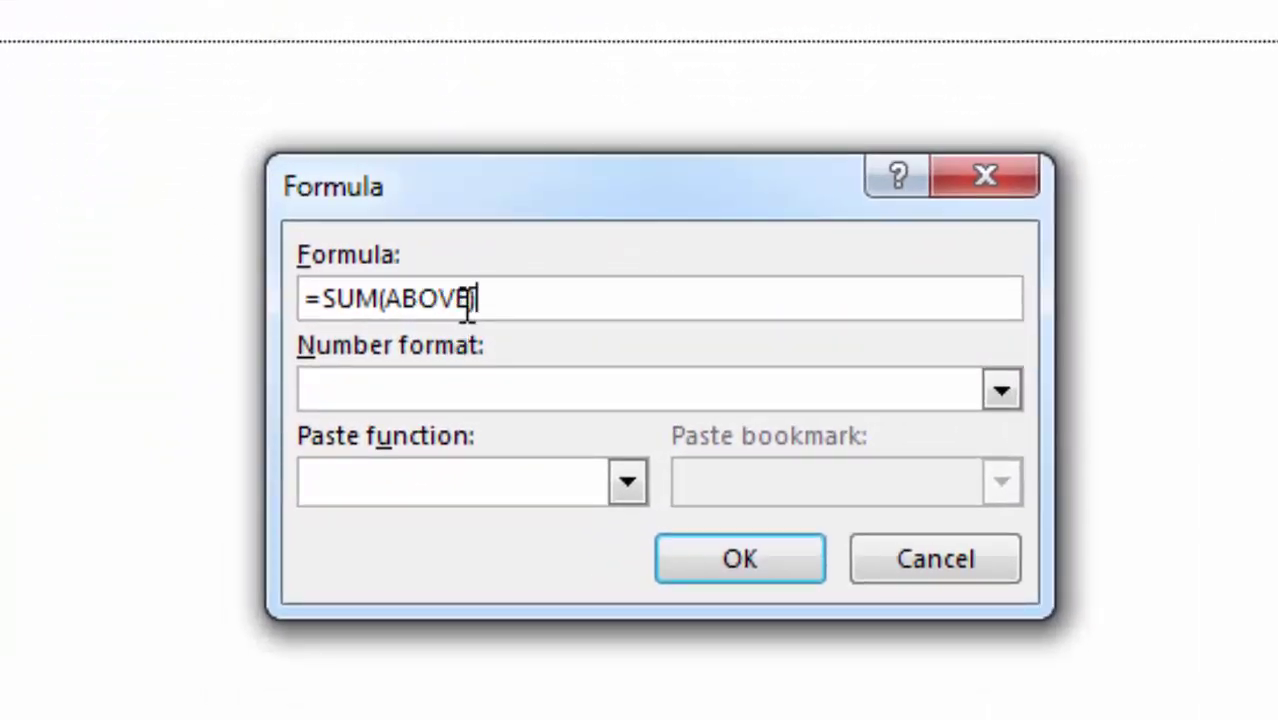
pyautogui.moveTo(456, 300); pyautogui.dragTo(418, 303)
pyautogui.press('BackSpace')
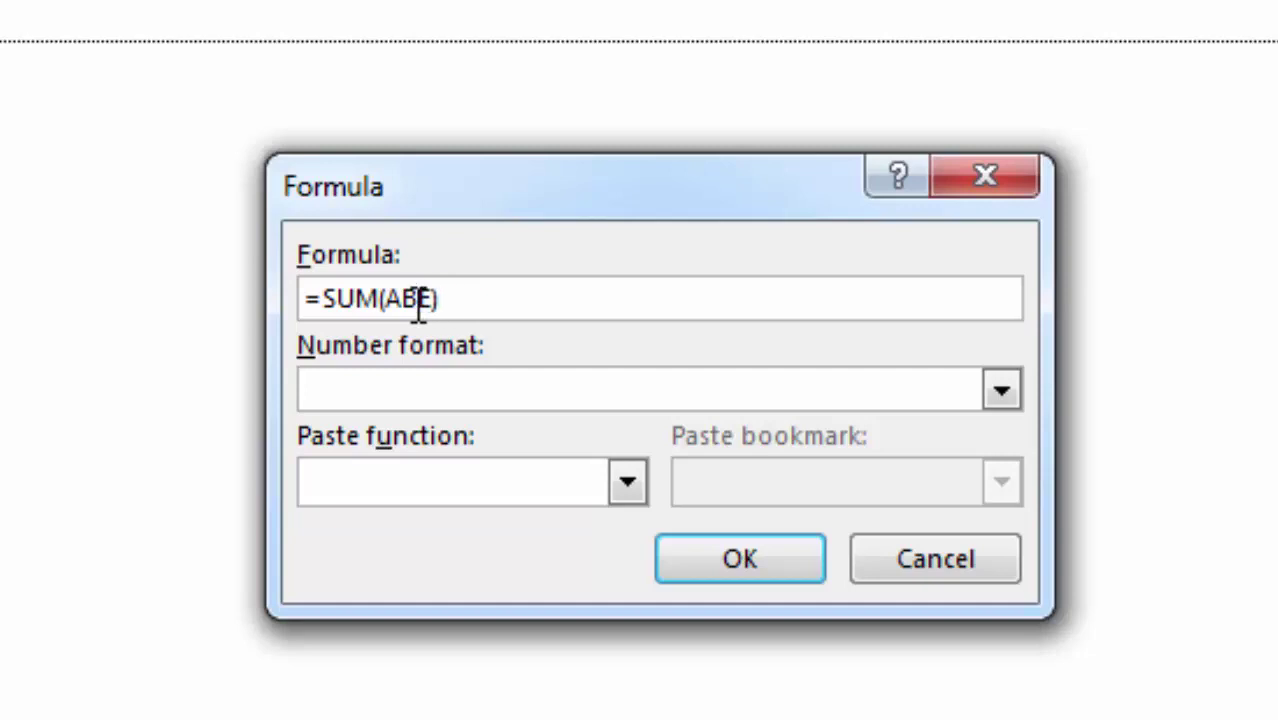
pyautogui.press('Delete')
pyautogui.press('Delete')
pyautogui.press('BackSpace')
pyautogui.press('BackSpace')
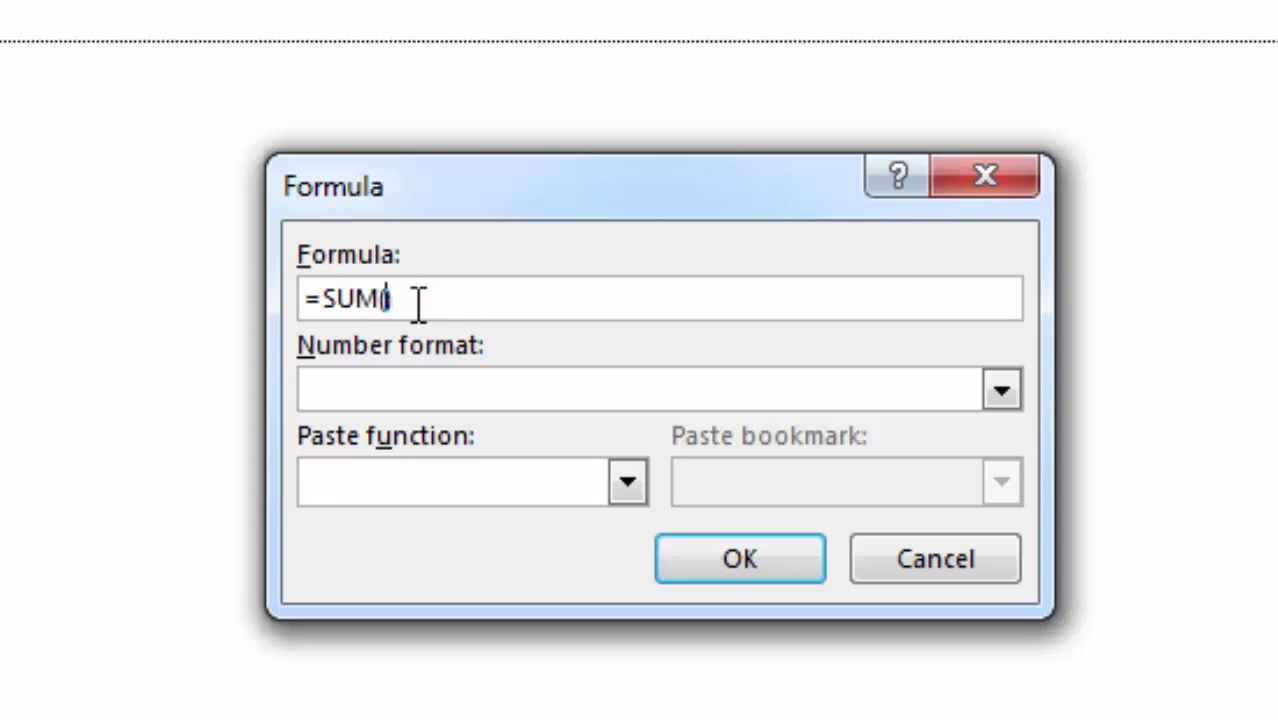
pyautogui.write('LEFT')
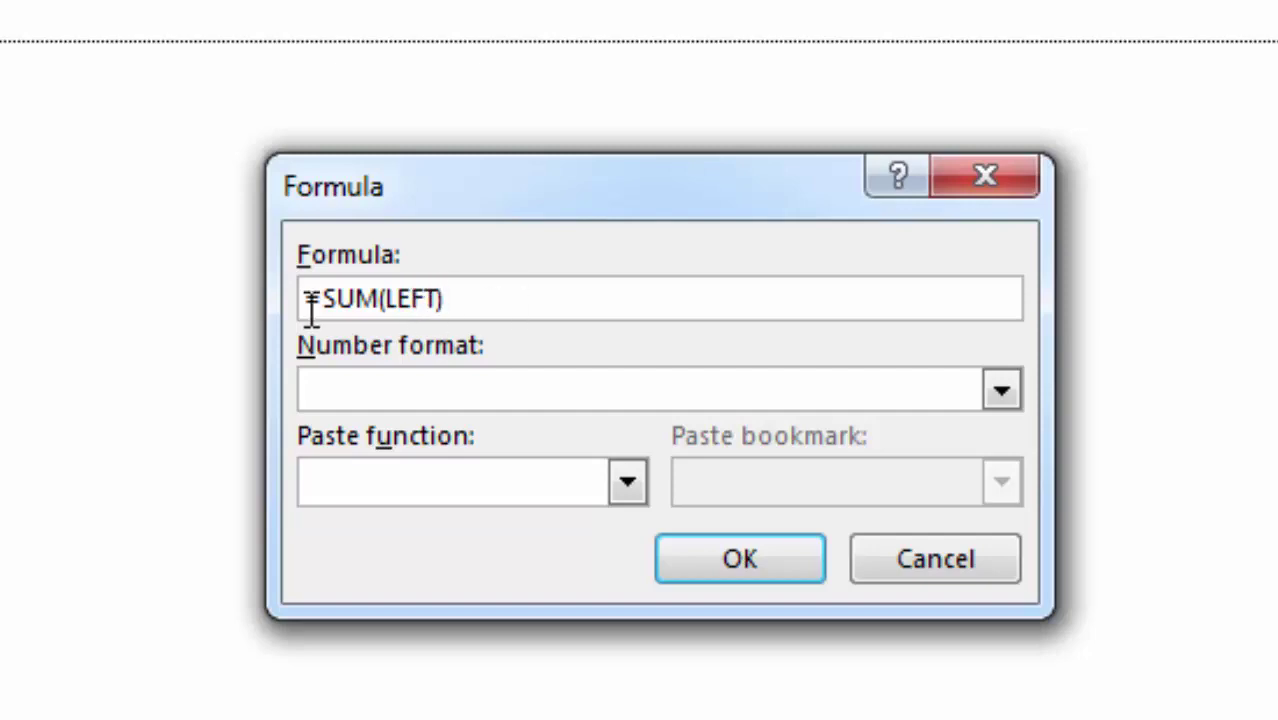
# Step: Copy the =SUM(LEFT) expression for reuse and insert the formula in the first student's Total cell
pyautogui.hotkey('ctrl', 'a')
pyautogui.rightClick(379, 300)
pyautogui.click(440, 394)
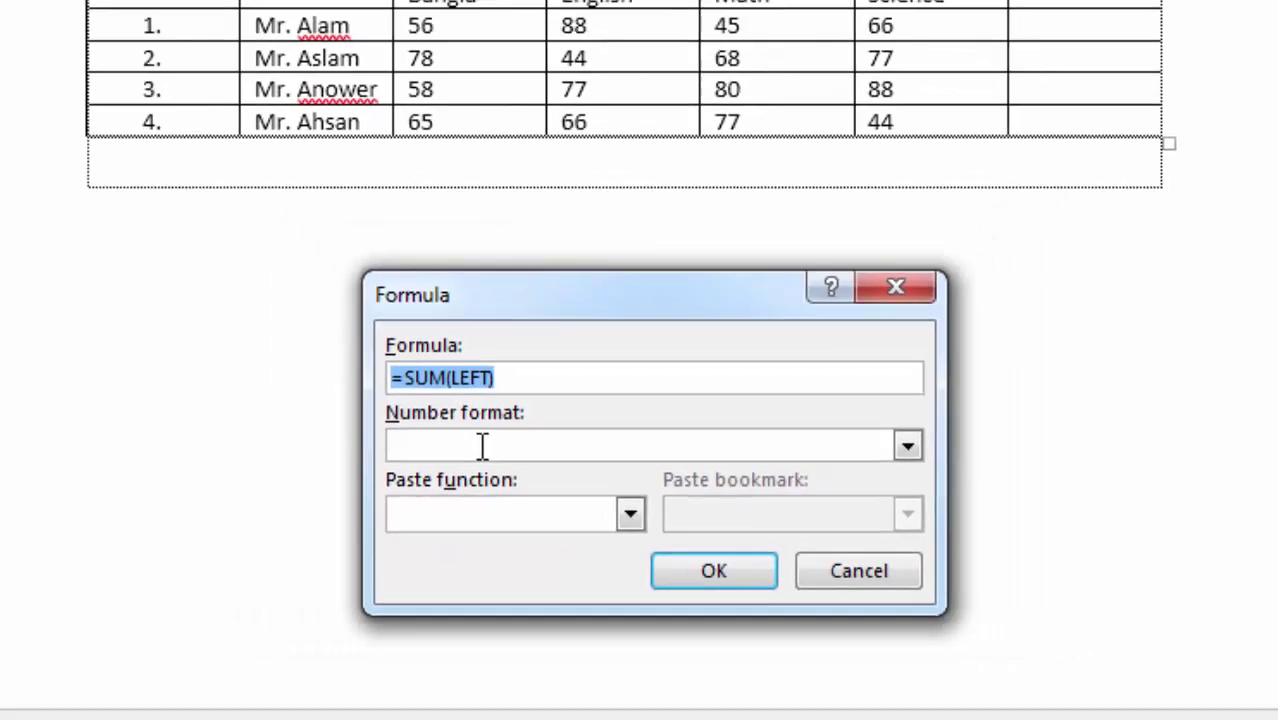
pyautogui.click(713, 570)
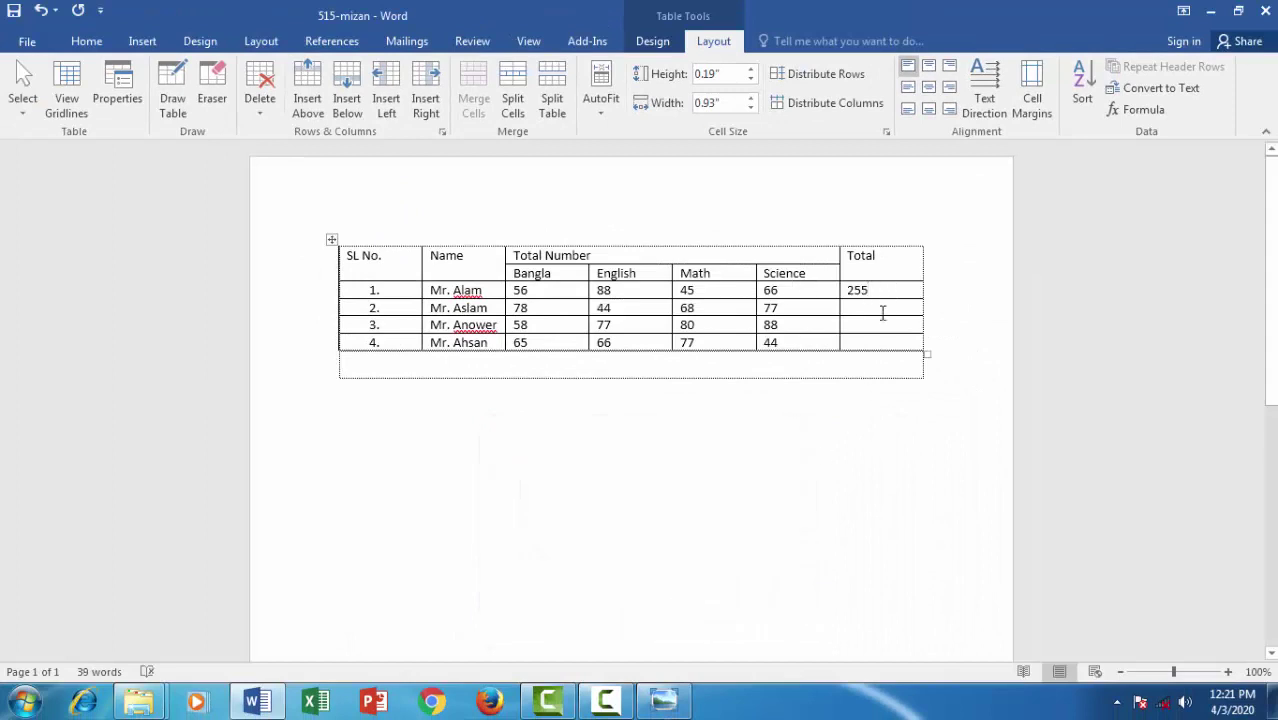
# Step: Insert the table formula =SUM(LEFT) in the second student's Total cell
pyautogui.click(1138, 109)
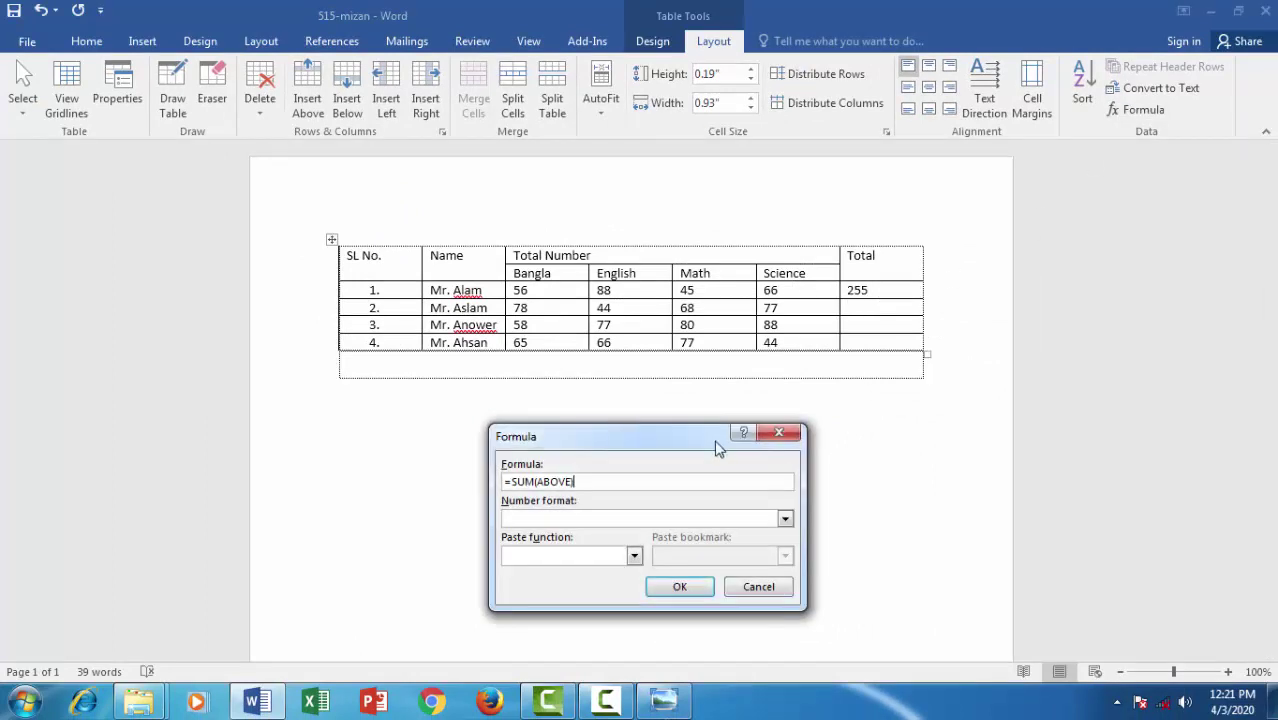
pyautogui.moveTo(622, 481); pyautogui.dragTo(462, 480)
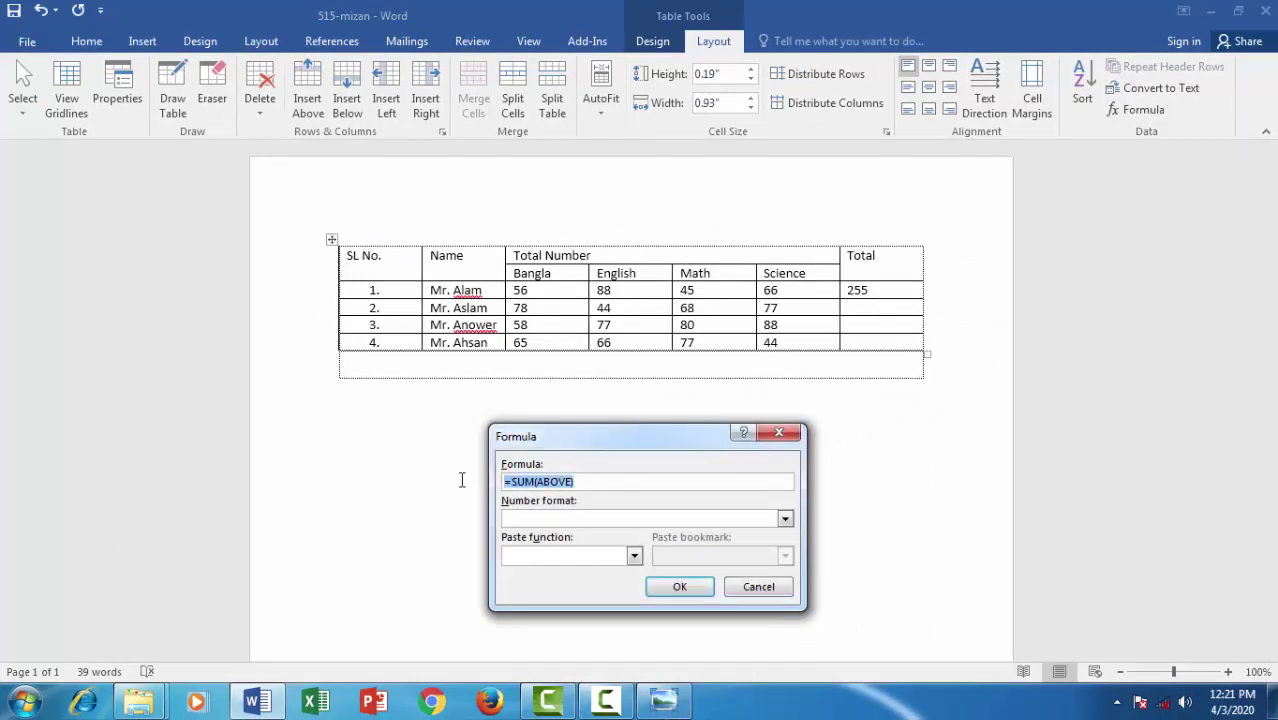
pyautogui.rightClick(525, 481)
pyautogui.click(571, 532)
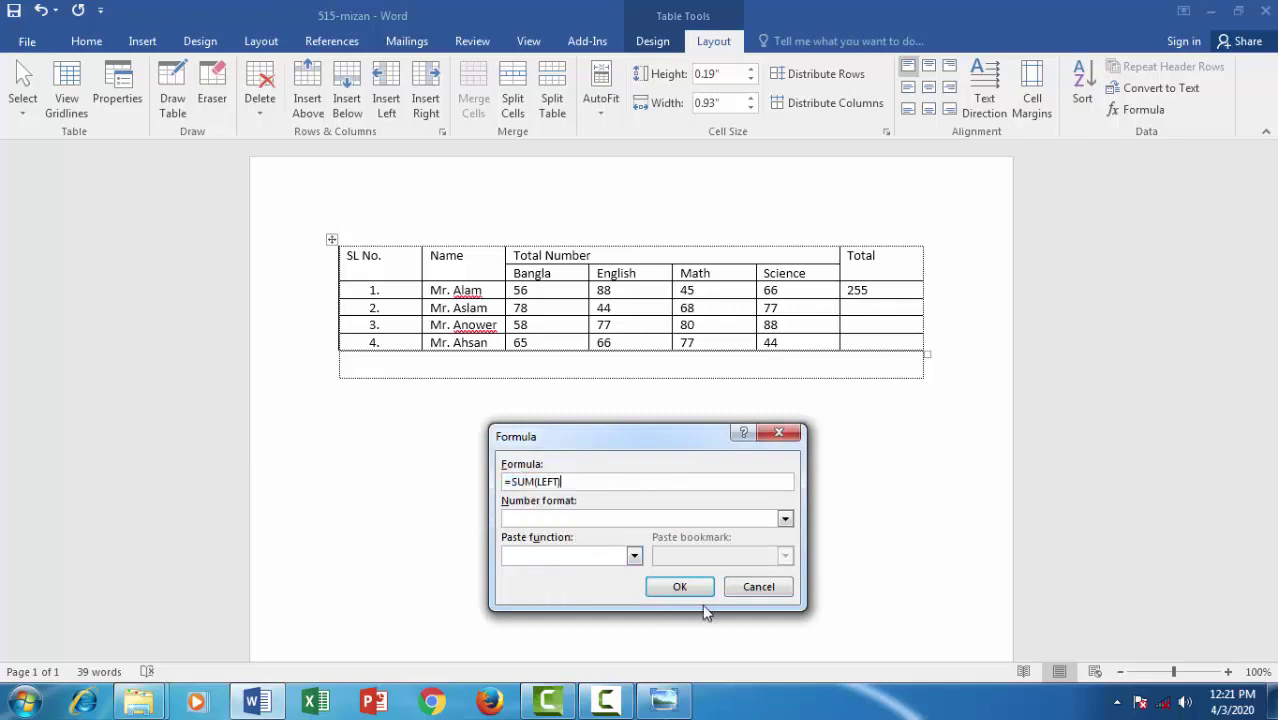
pyautogui.click(681, 587)
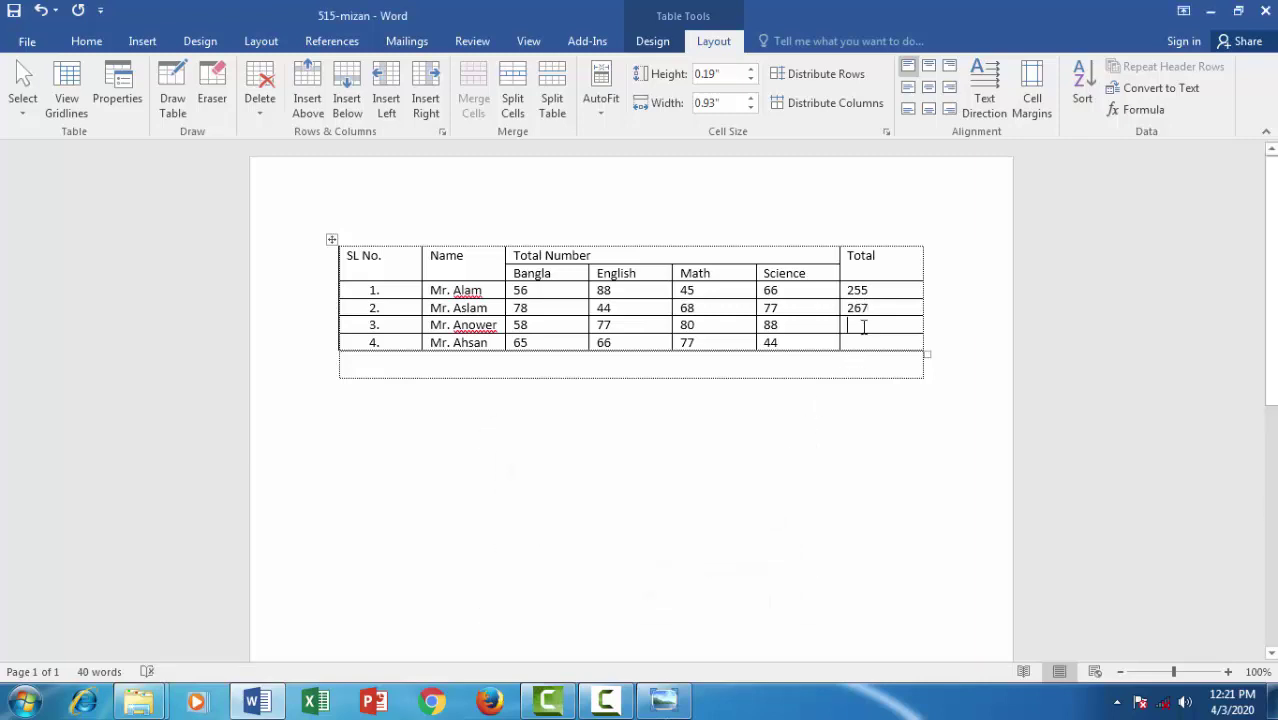
# Step: Insert the table formula =SUM(LEFT) in the third student's Total cell
pyautogui.click(1148, 109)
pyautogui.doubleClick(550, 483)
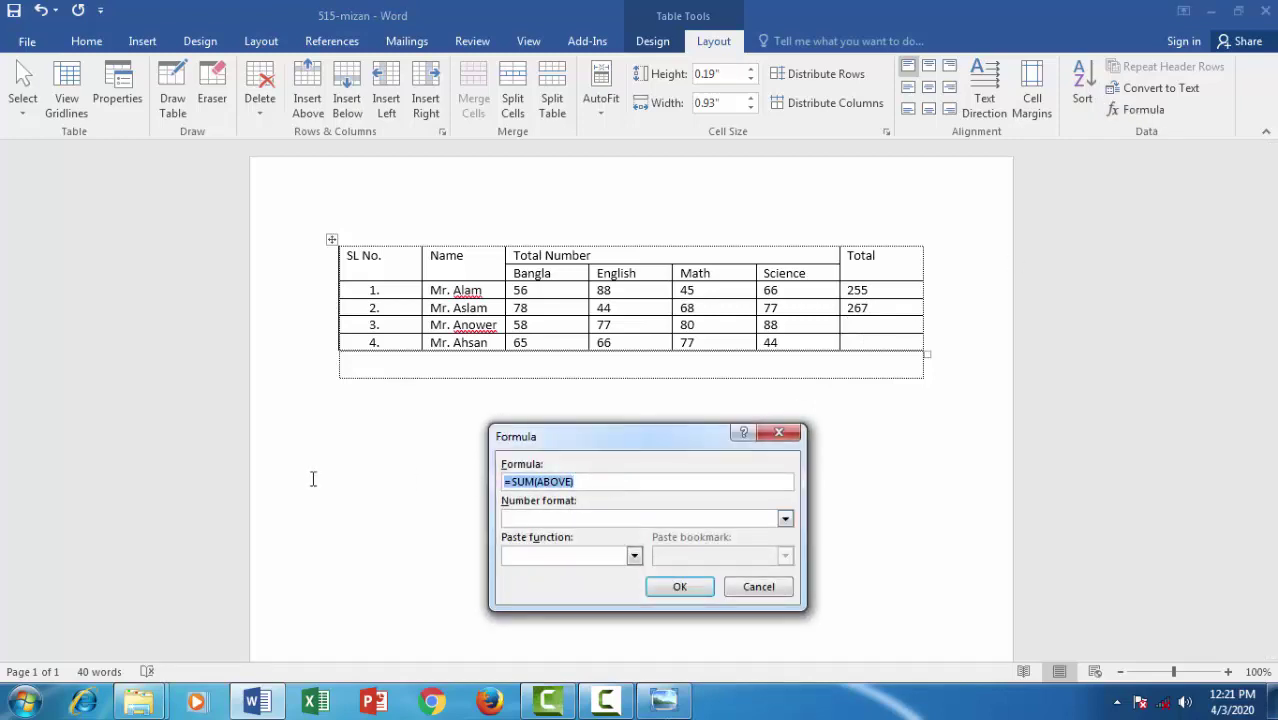
pyautogui.hotkey('ctrl', 'v')
pyautogui.click(681, 587)
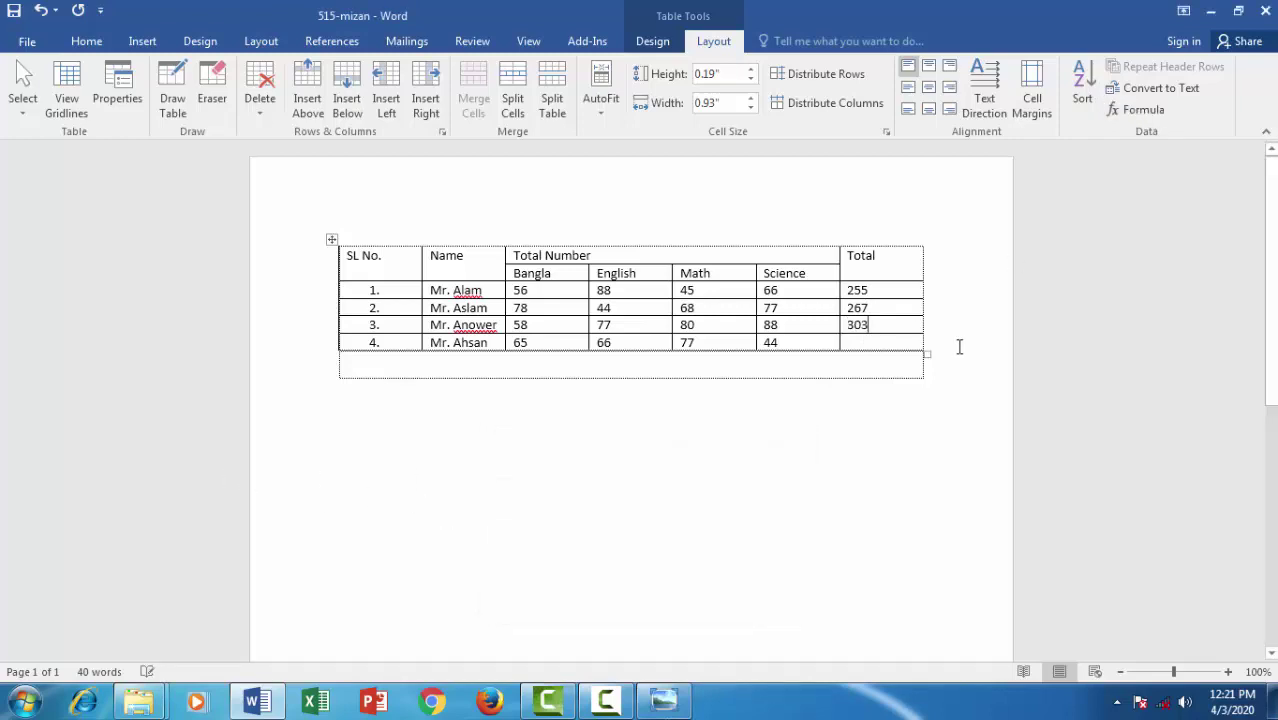
# Step: Insert the table formula =SUM(LEFT) in the fourth student's Total cell
pyautogui.click(1143, 109)
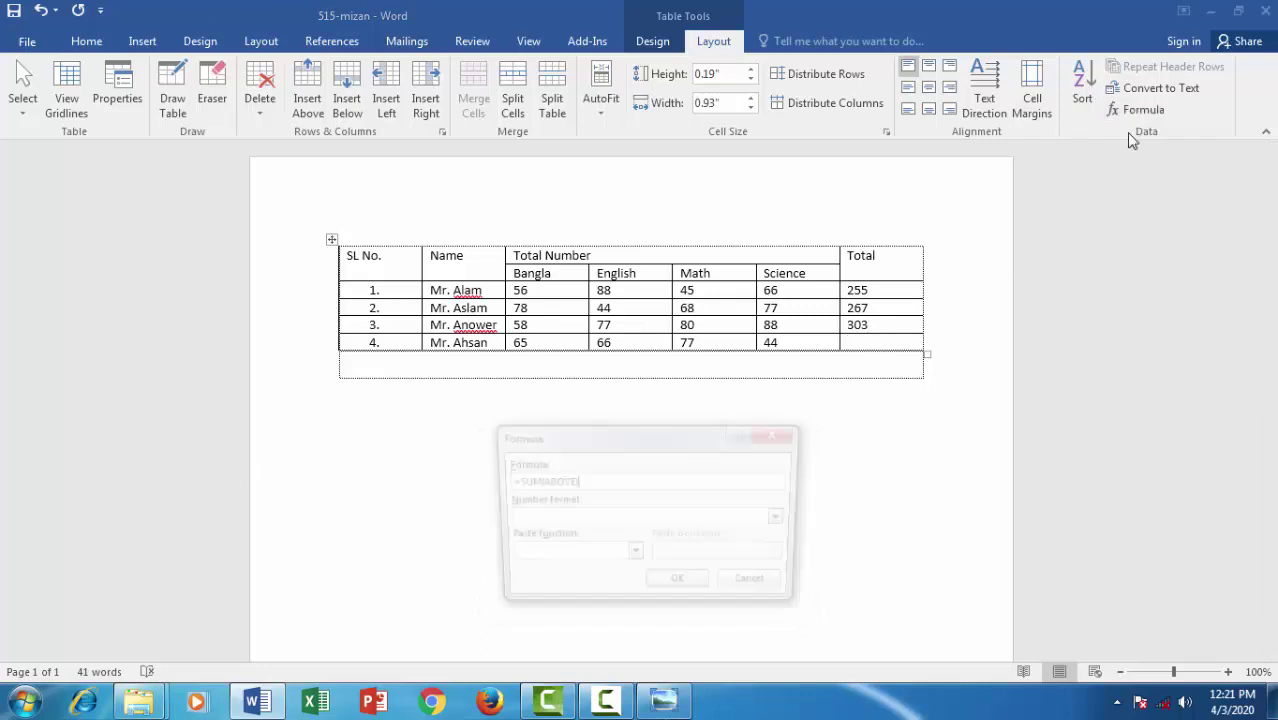
pyautogui.moveTo(628, 481); pyautogui.dragTo(78, 484)
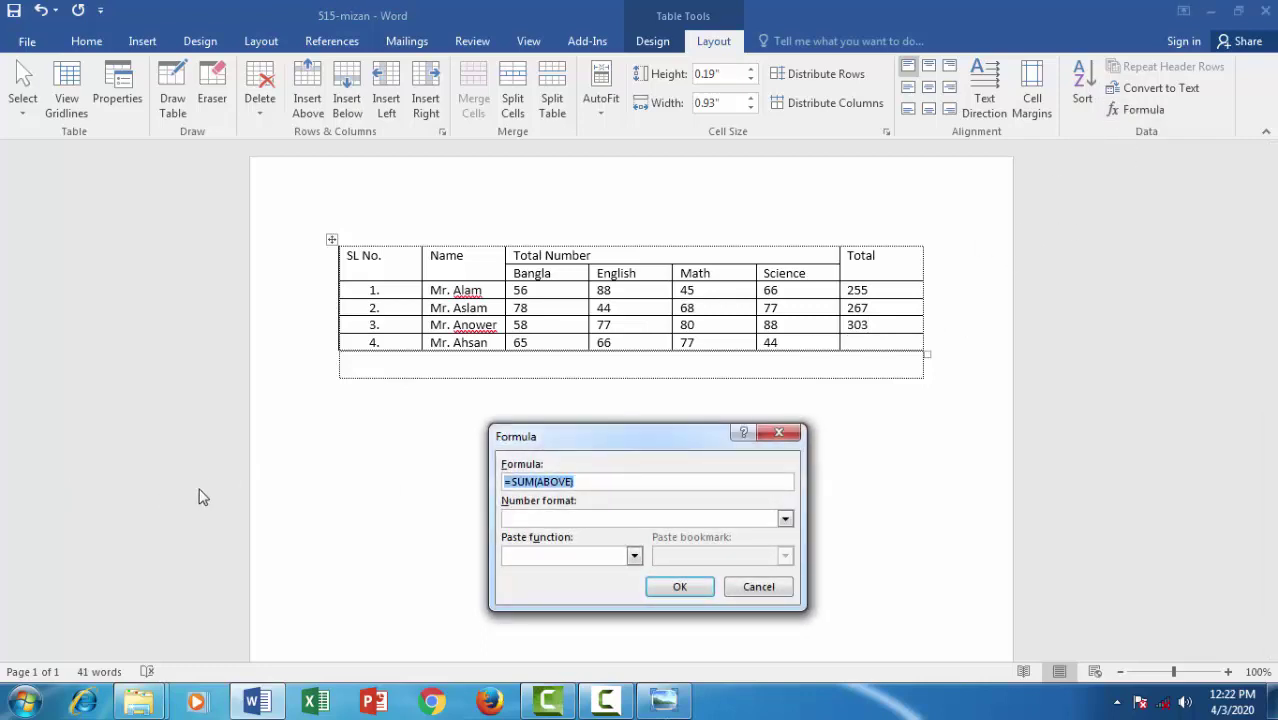
pyautogui.write('=SUM(LEFT)')
pyautogui.click(682, 590)
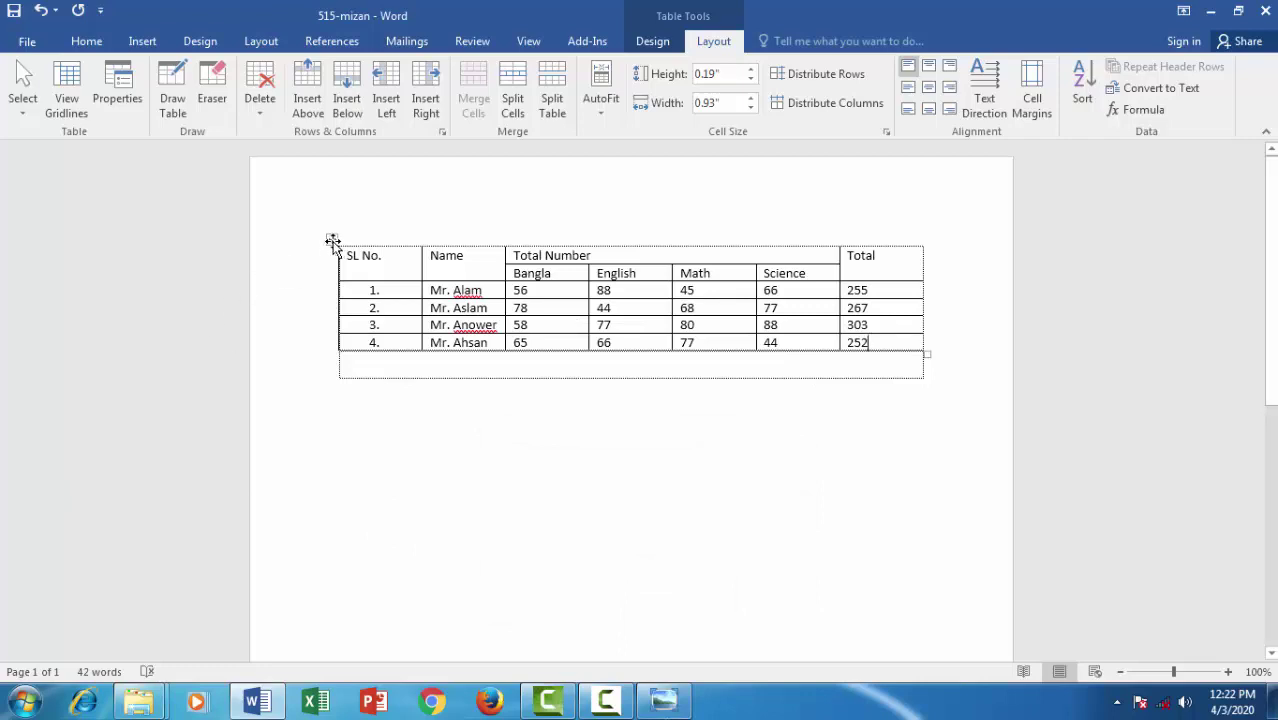
# Step: Centre the text in all cells of the marks table, from the SL No. header to the last total
pyautogui.moveTo(348, 256); pyautogui.dragTo(890, 346)
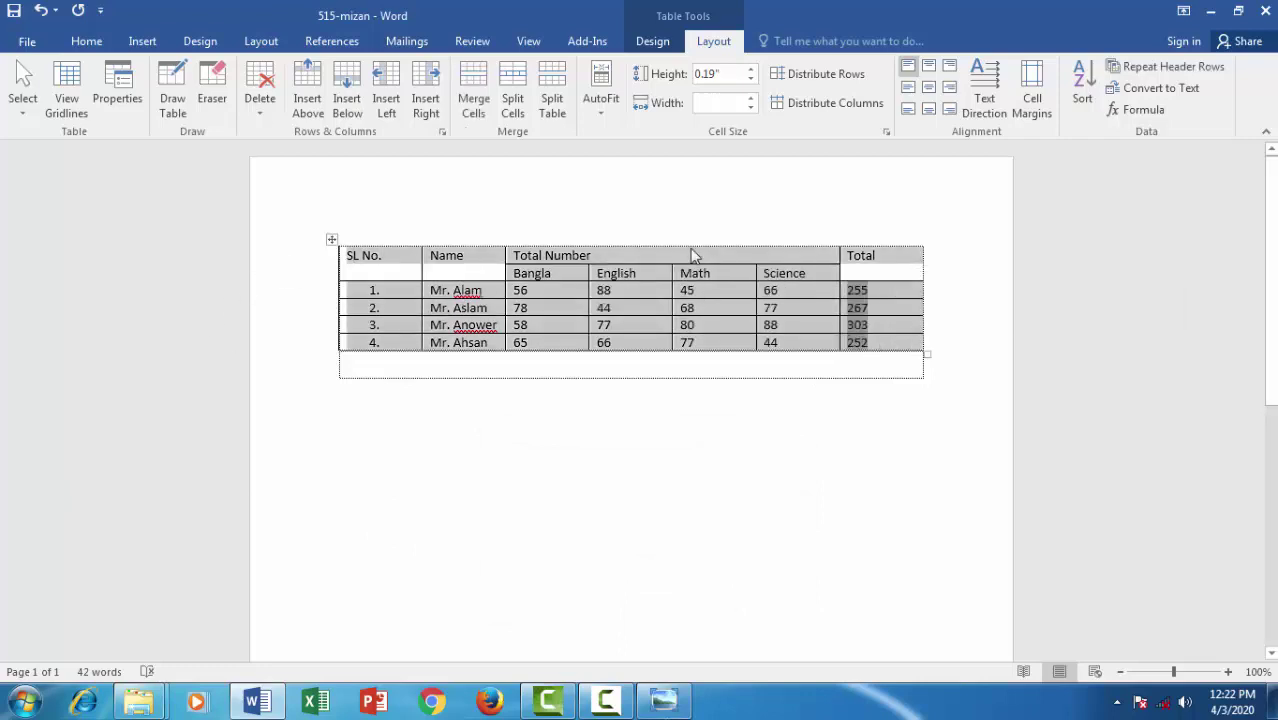
pyautogui.click(88, 41)
pyautogui.click(427, 106)
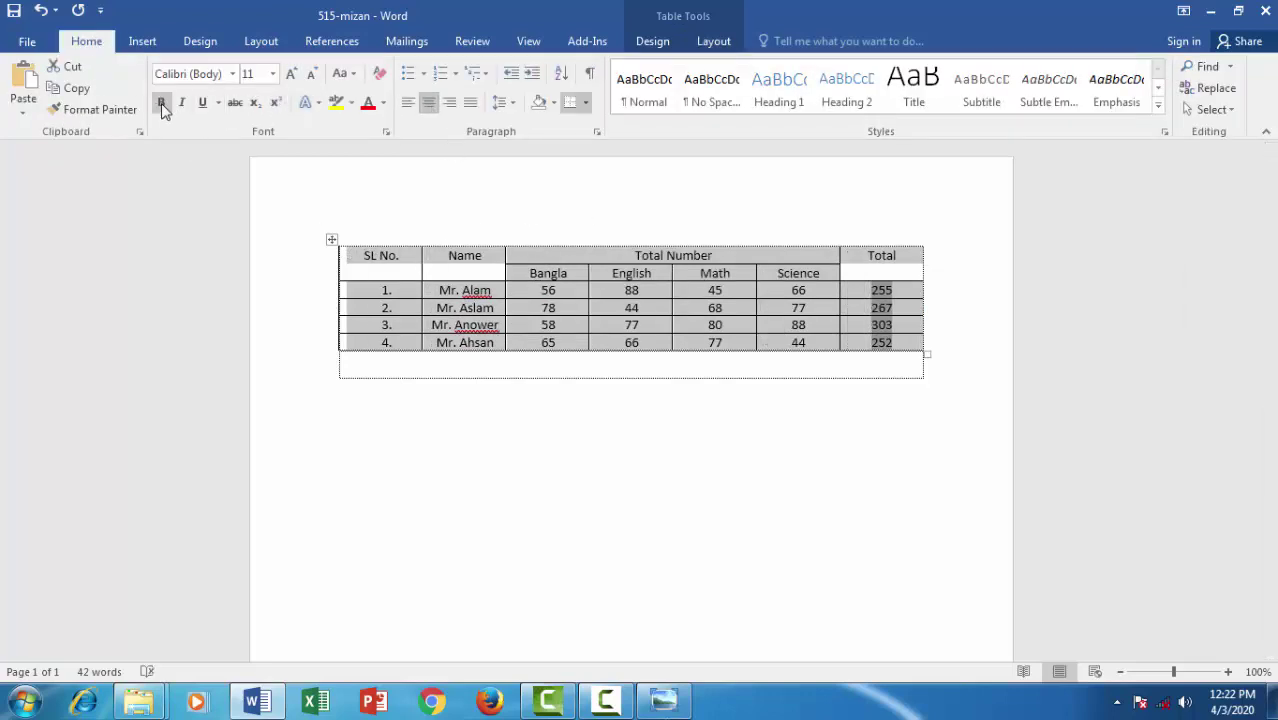
pyautogui.click(494, 310)
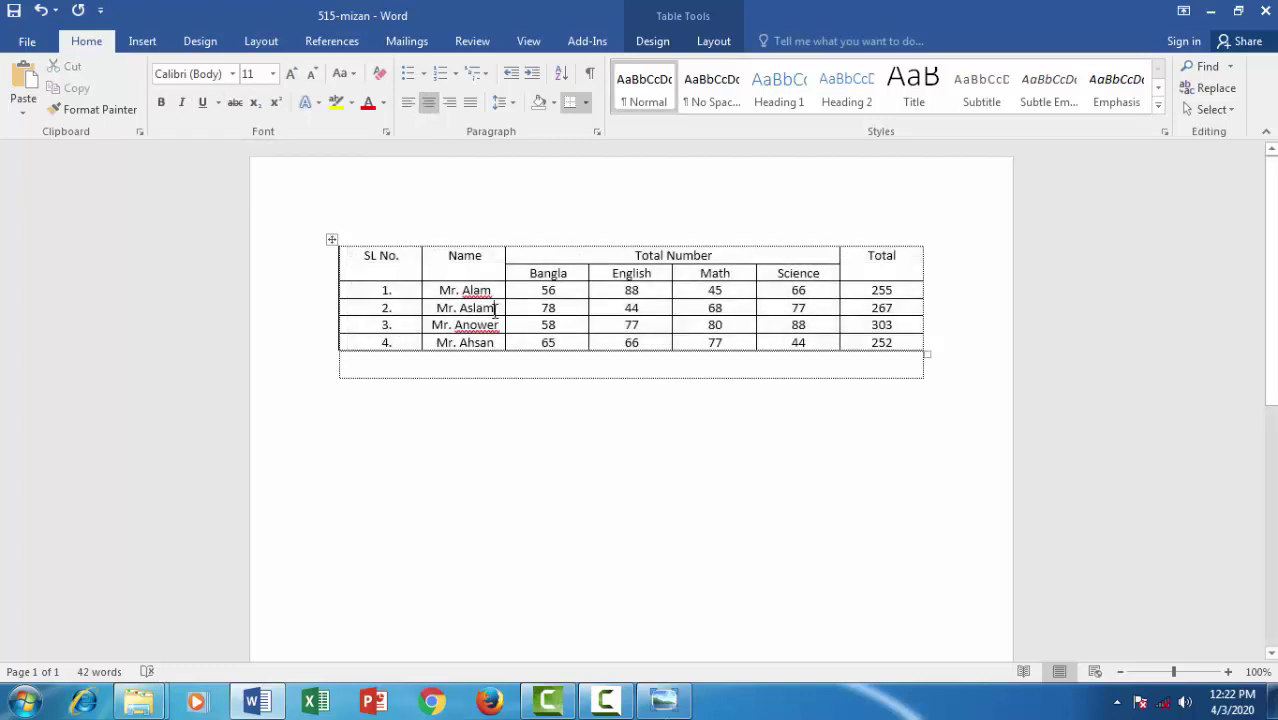
# Step: Left-align the four student names in the Name column
pyautogui.moveTo(468, 342); pyautogui.dragTo(465, 290)
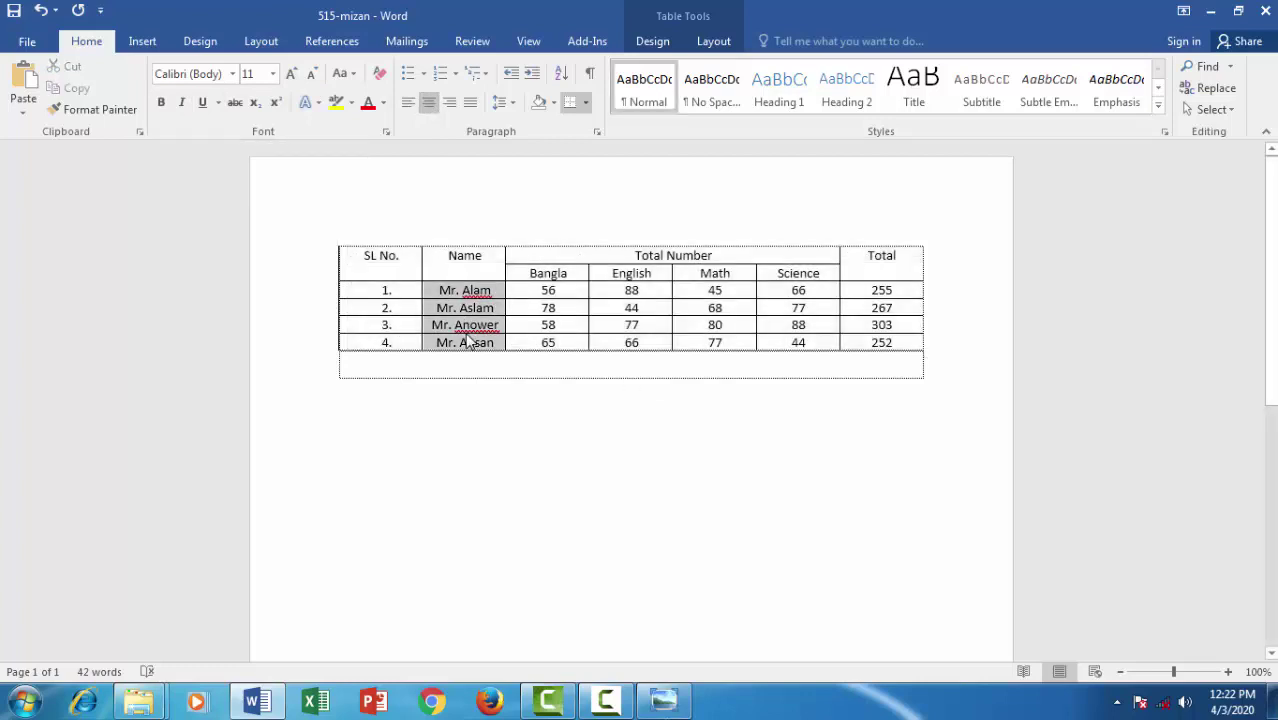
pyautogui.click(408, 102)
pyautogui.click(575, 321)
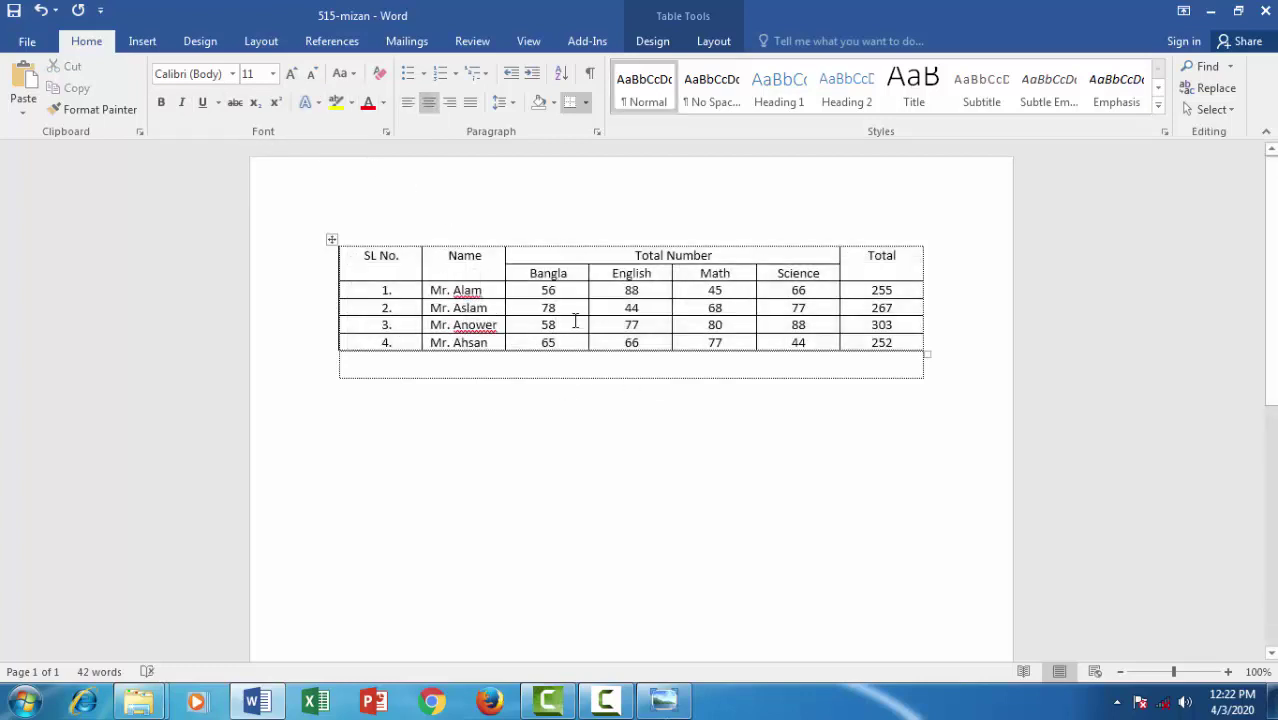
# Step: Add two blank lines below the marks table, check the required formula in the exam paper image, and insert an empty equation
pyautogui.click(468, 366)
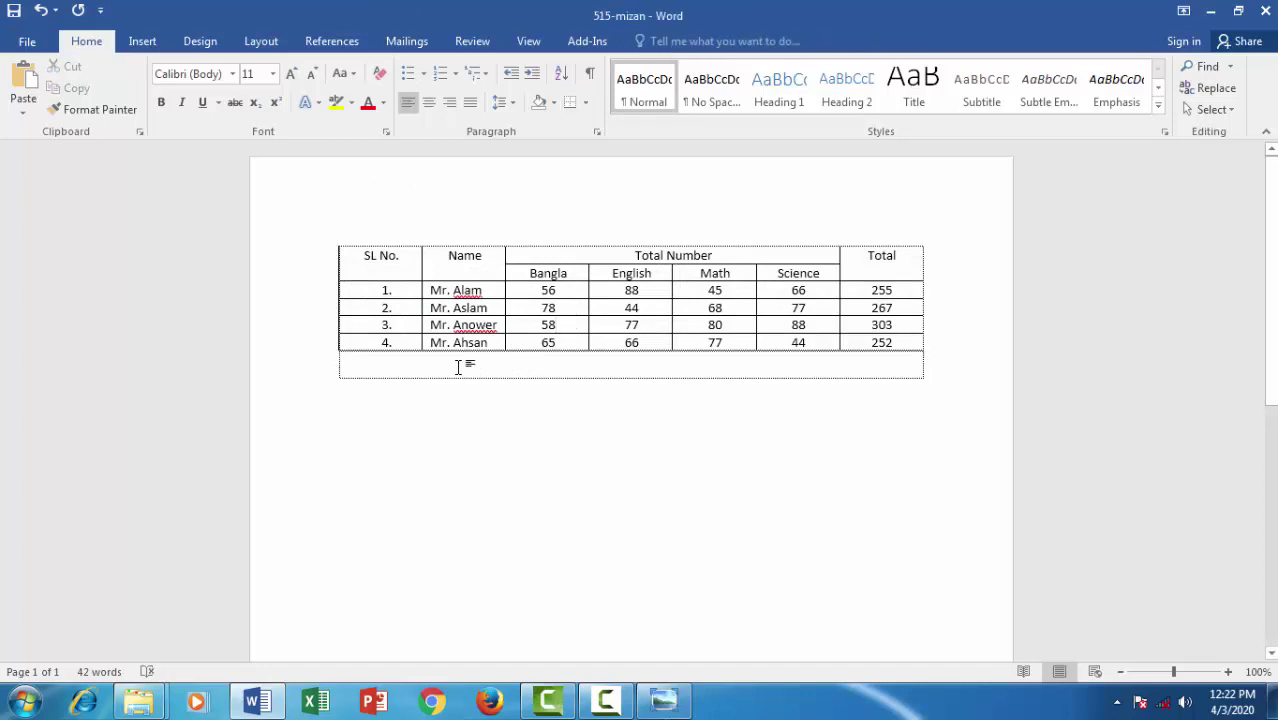
pyautogui.press('Return')
pyautogui.press('Return')
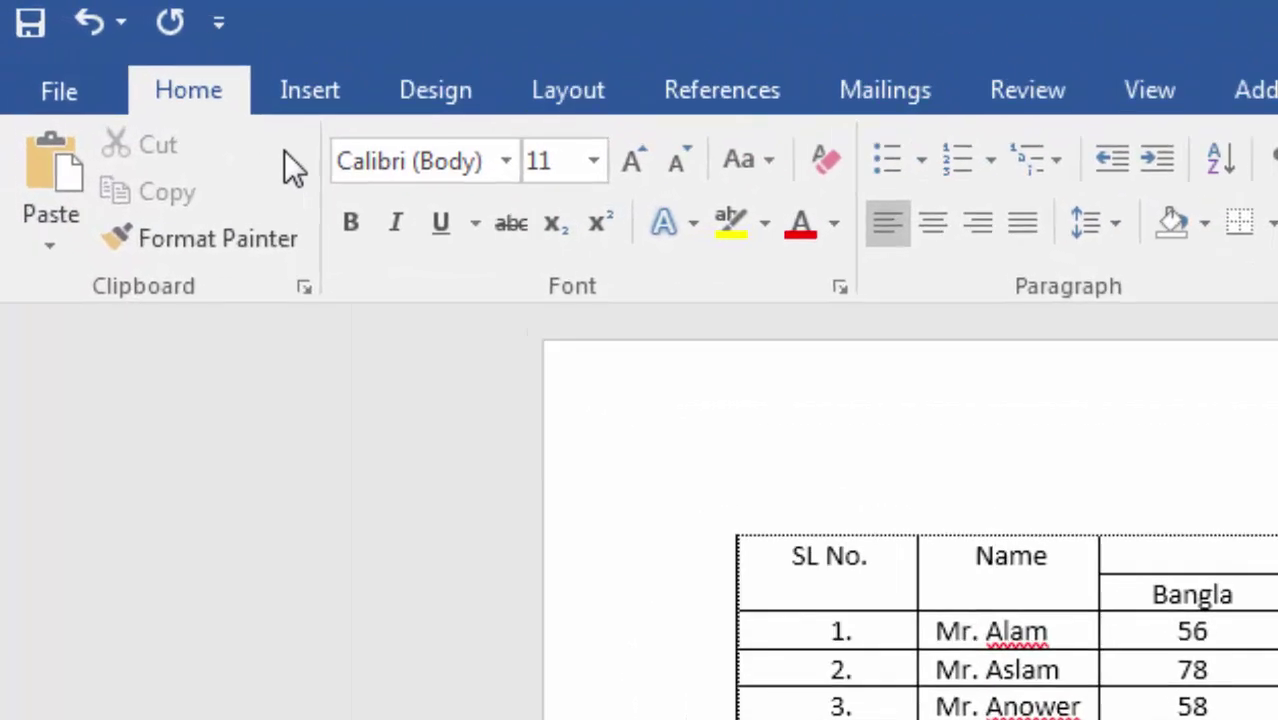
pyautogui.click(142, 41)
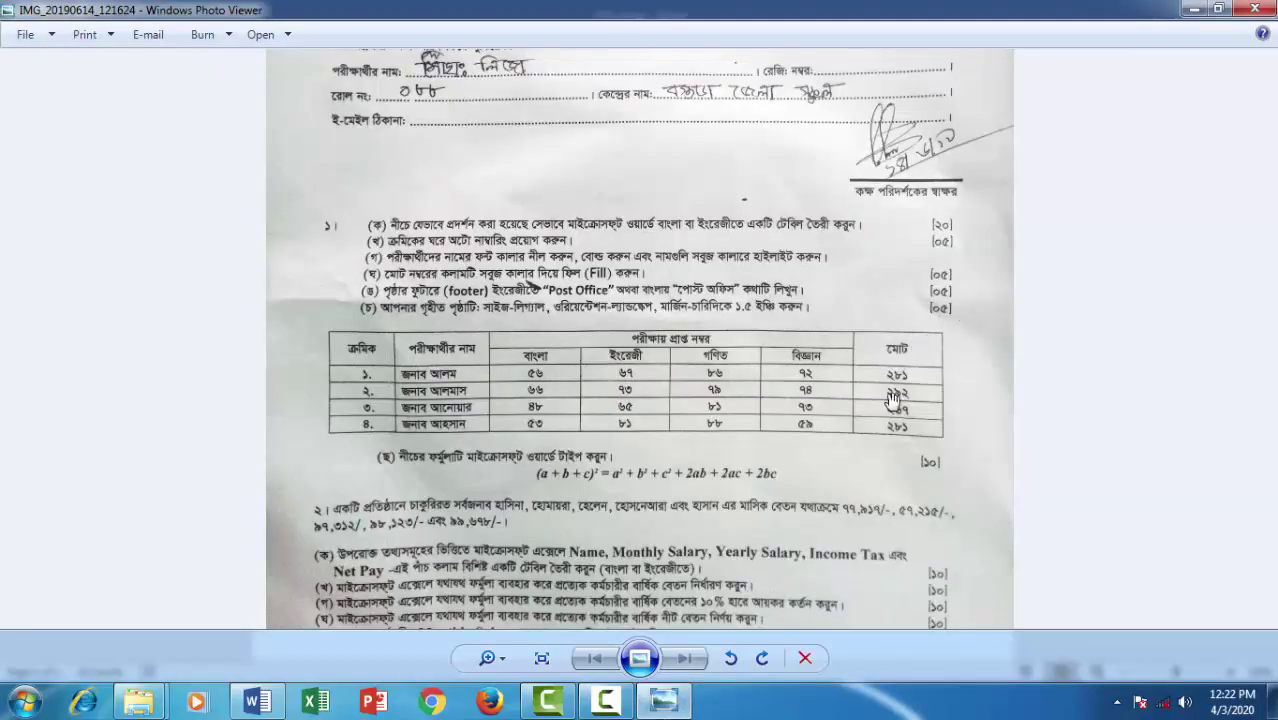
pyautogui.scroll(-1, 778, 352)
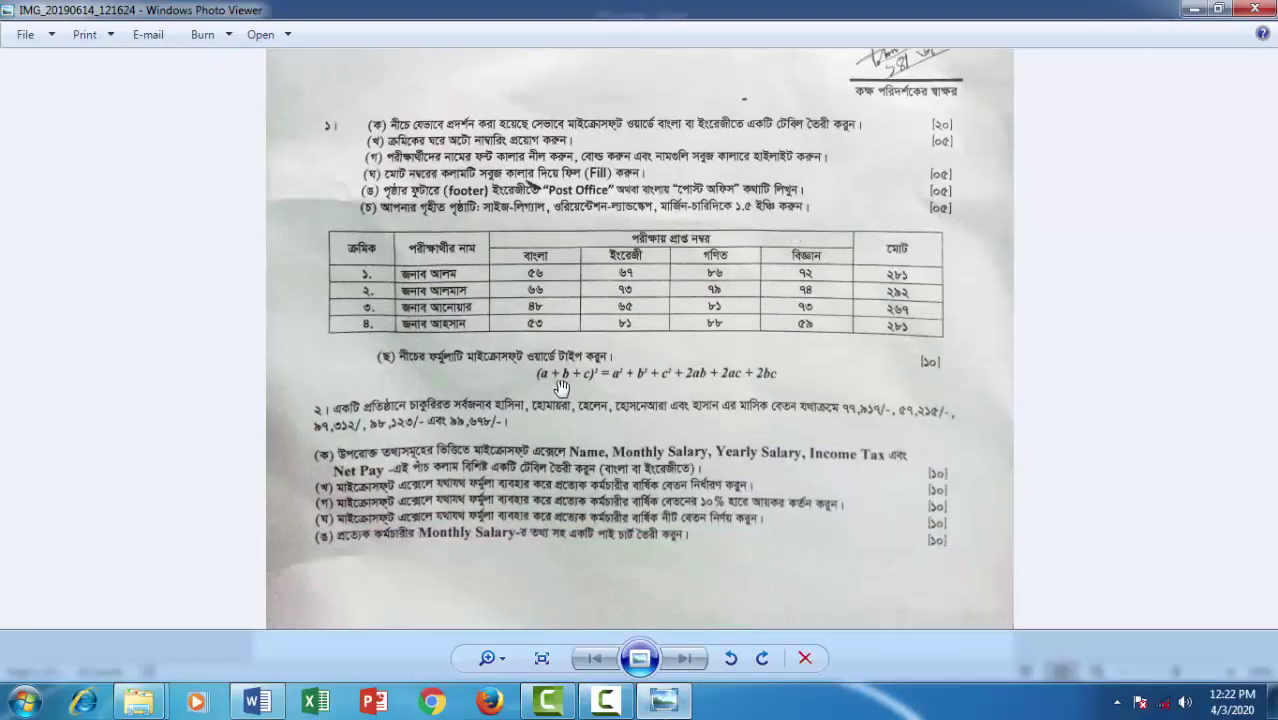
pyautogui.click(1194, 9)
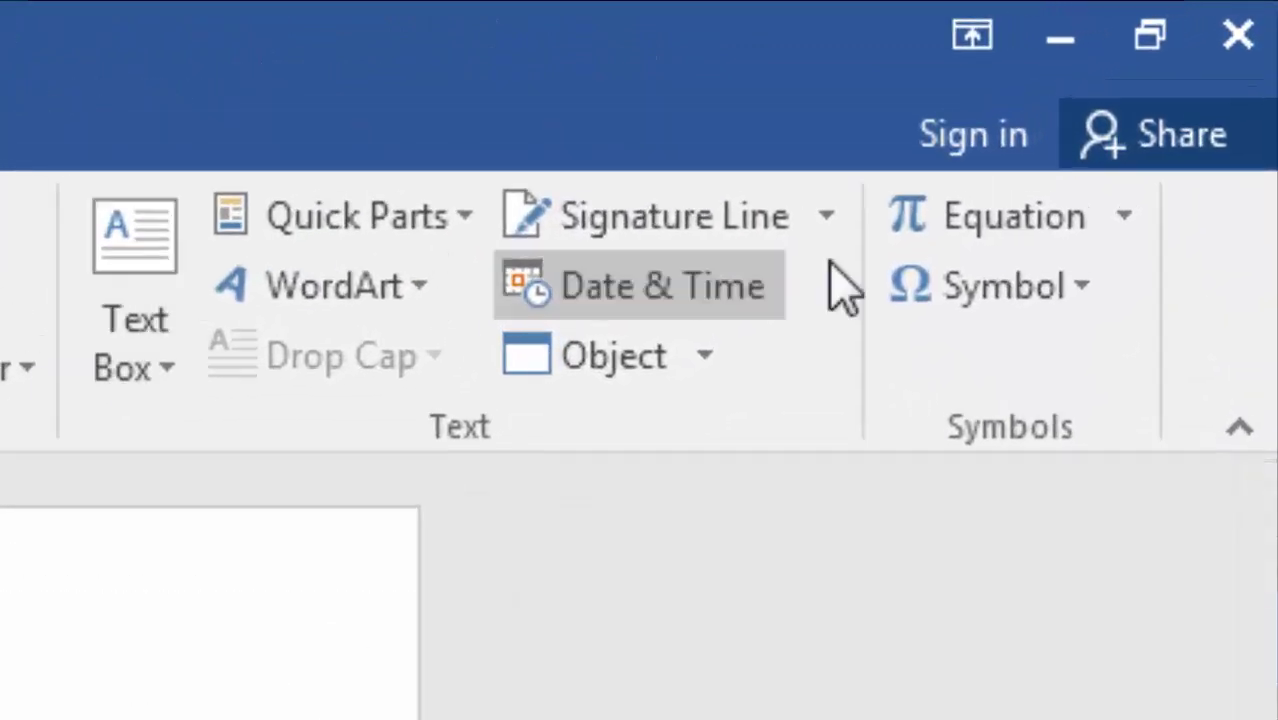
pyautogui.click(938, 222)
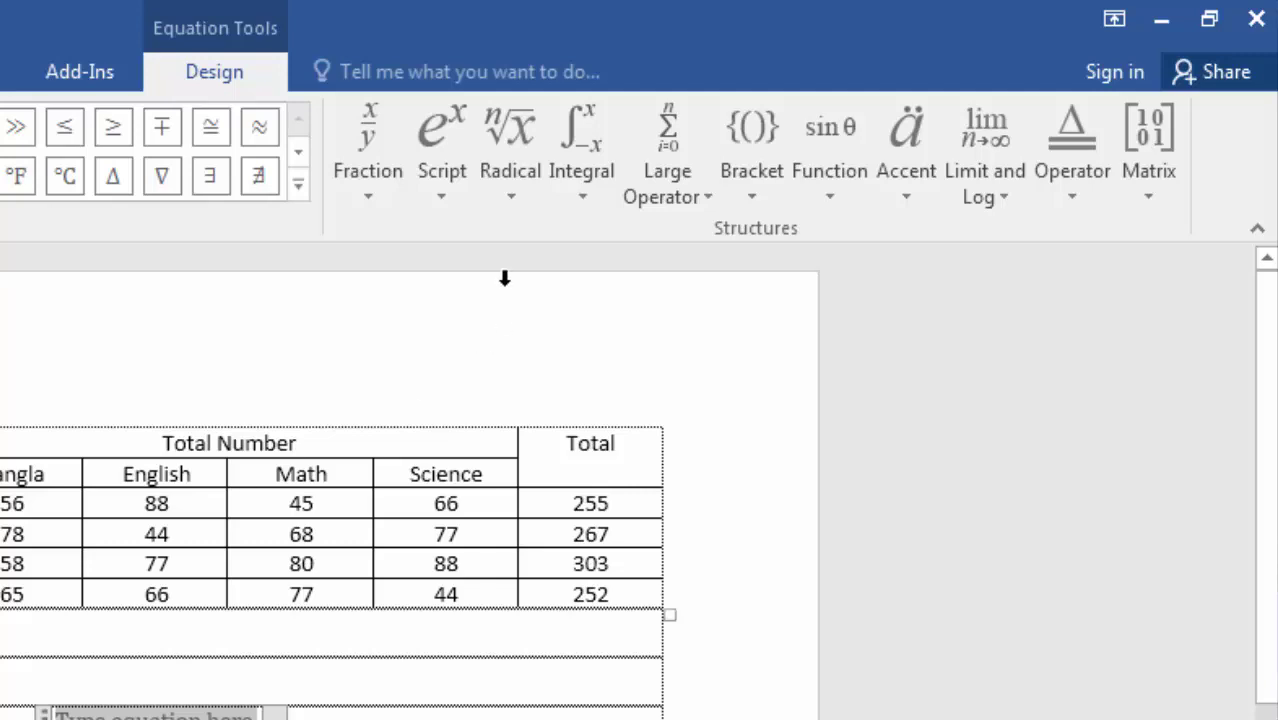
# Step: Build the equation's left side (a+b+c)² using a superscript structure with round brackets in its base
pyautogui.click(447, 176)
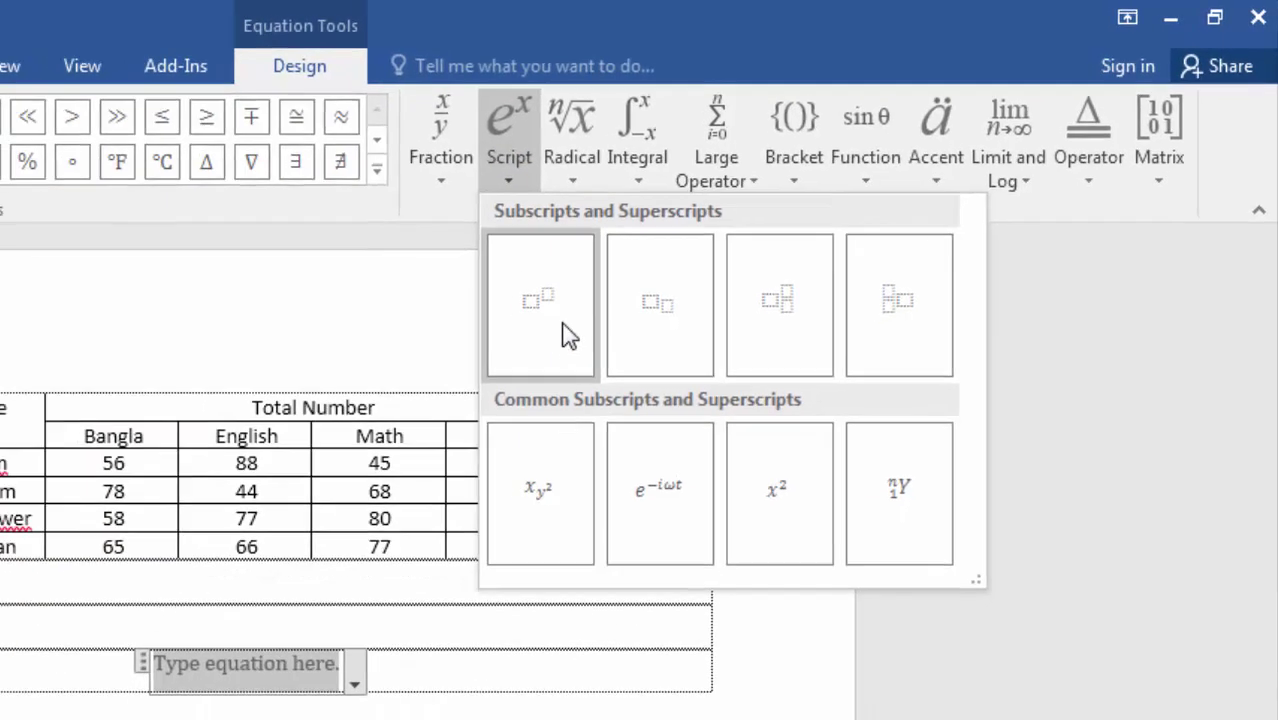
pyautogui.click(563, 327)
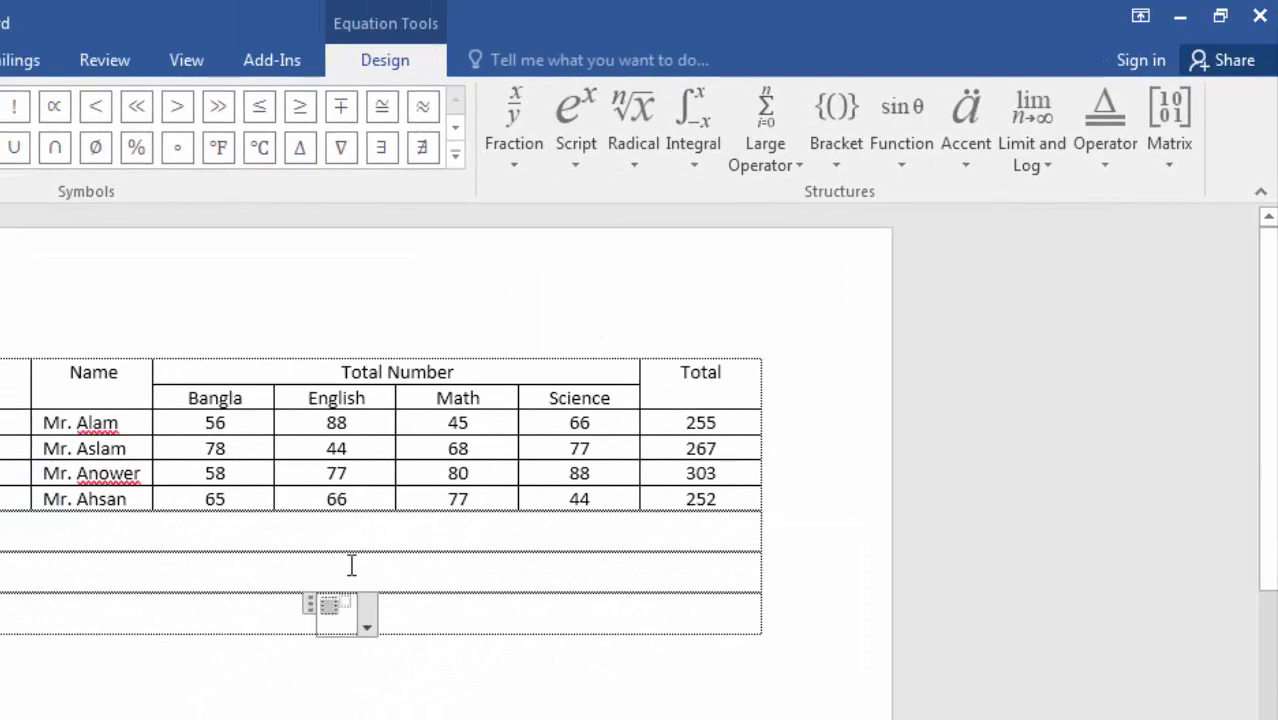
pyautogui.click(836, 152)
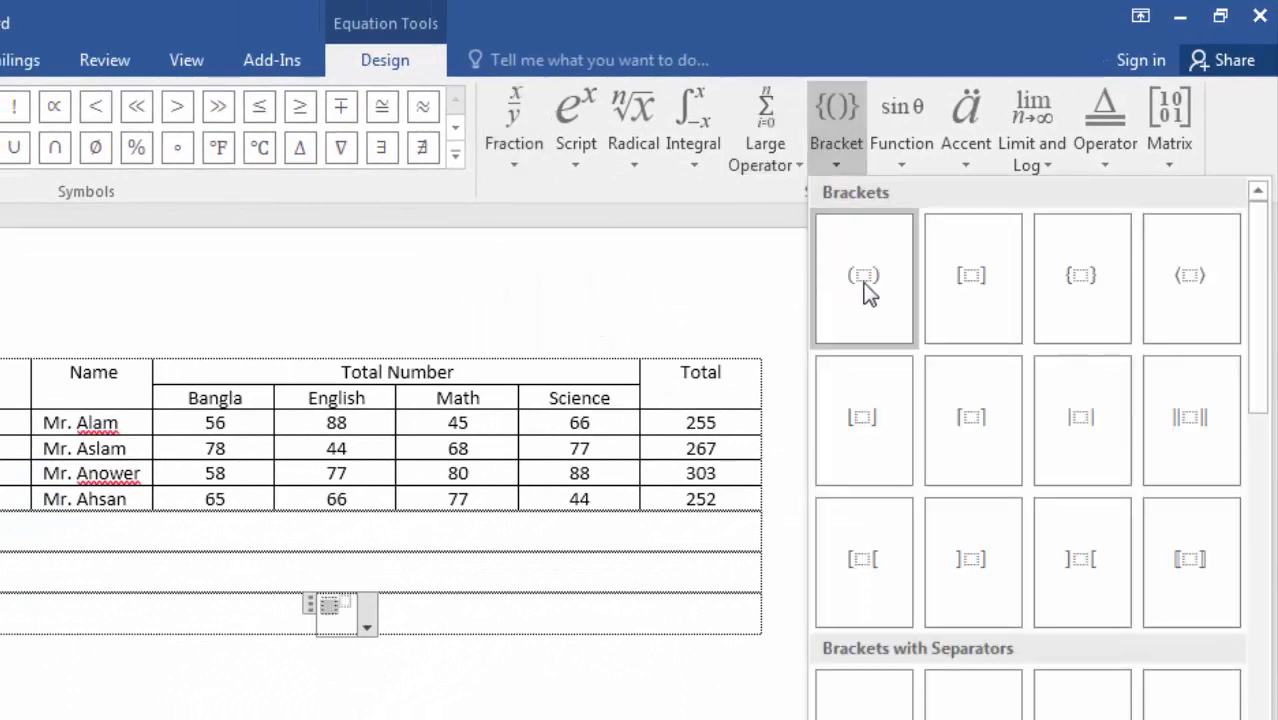
pyautogui.click(865, 285)
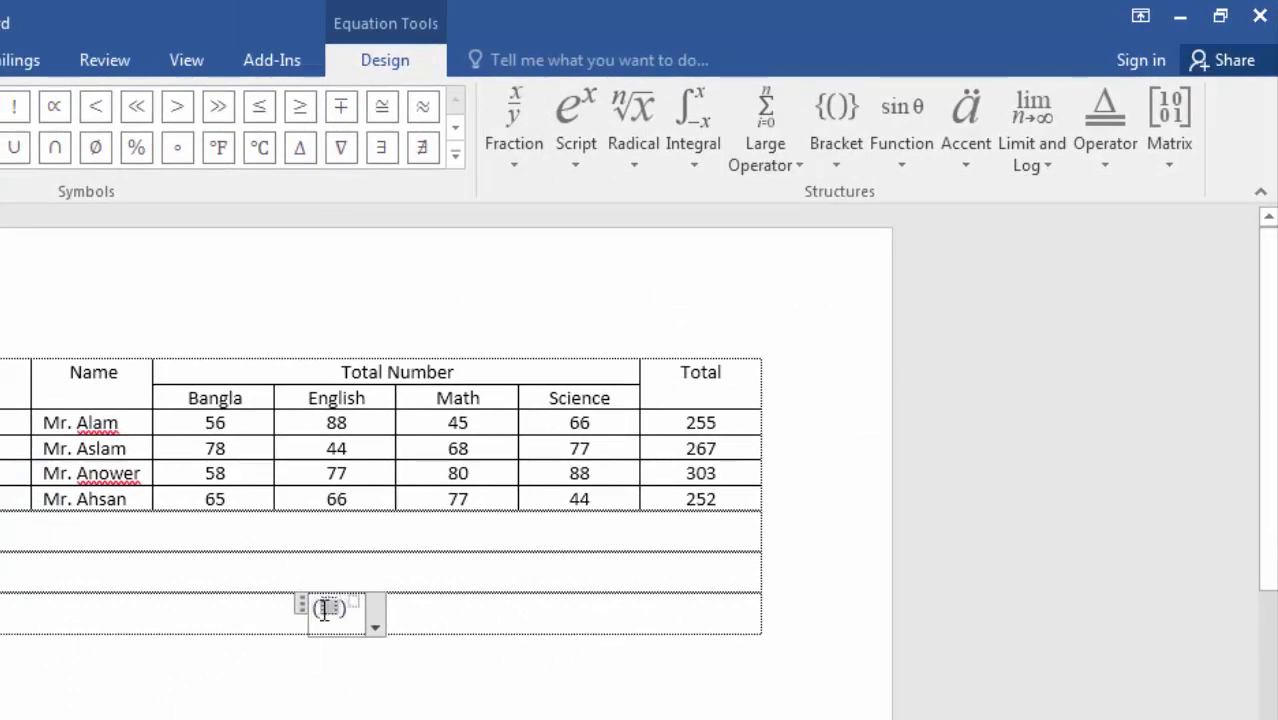
pyautogui.write('a')
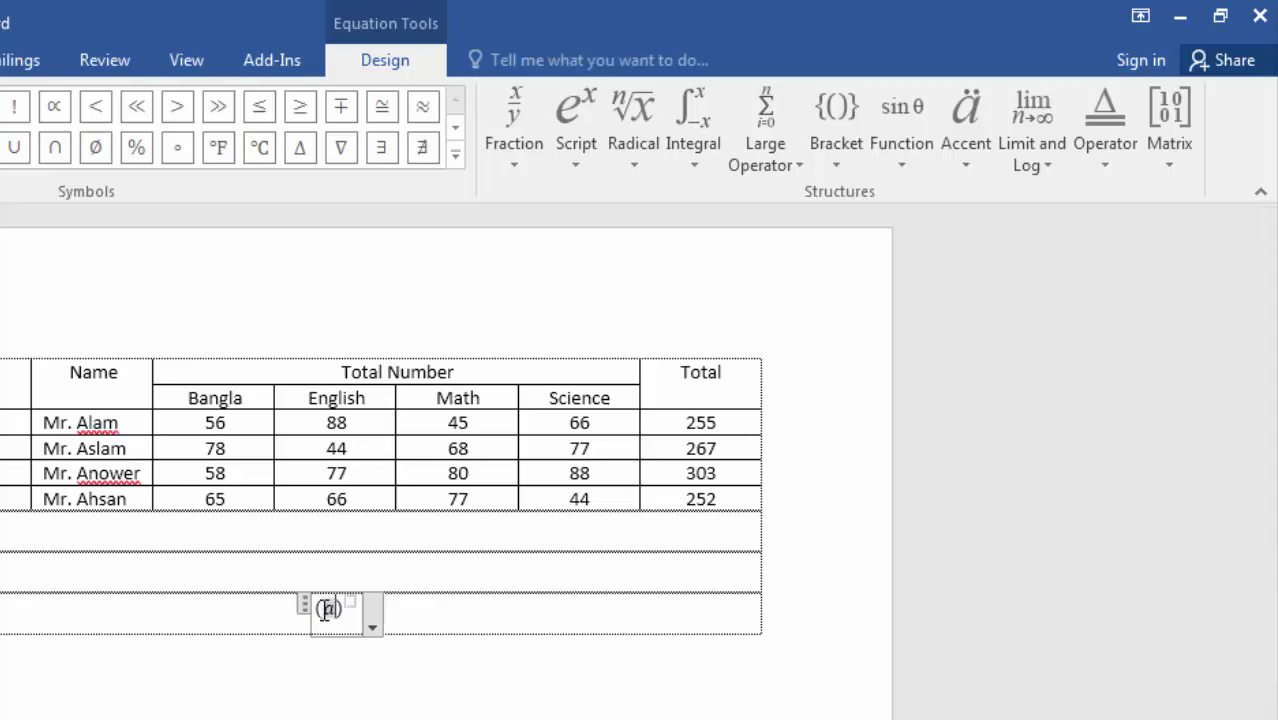
pyautogui.write('+b+c')
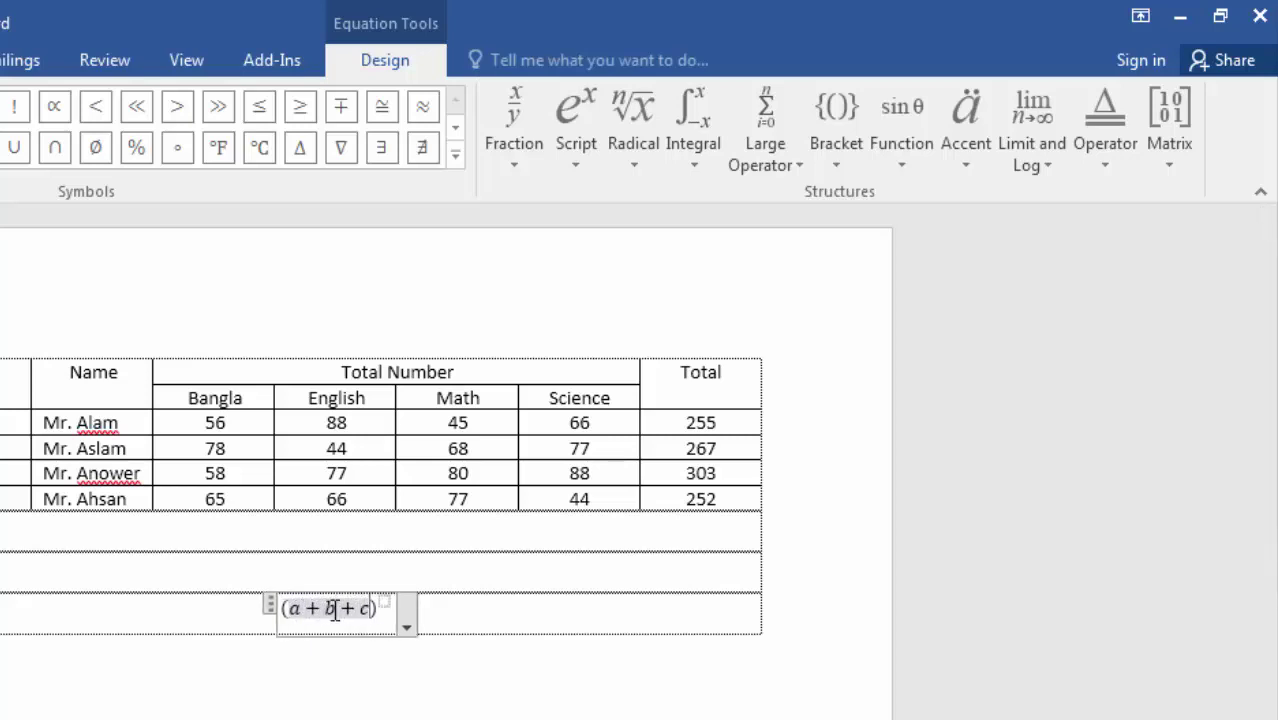
pyautogui.write('^2 ')
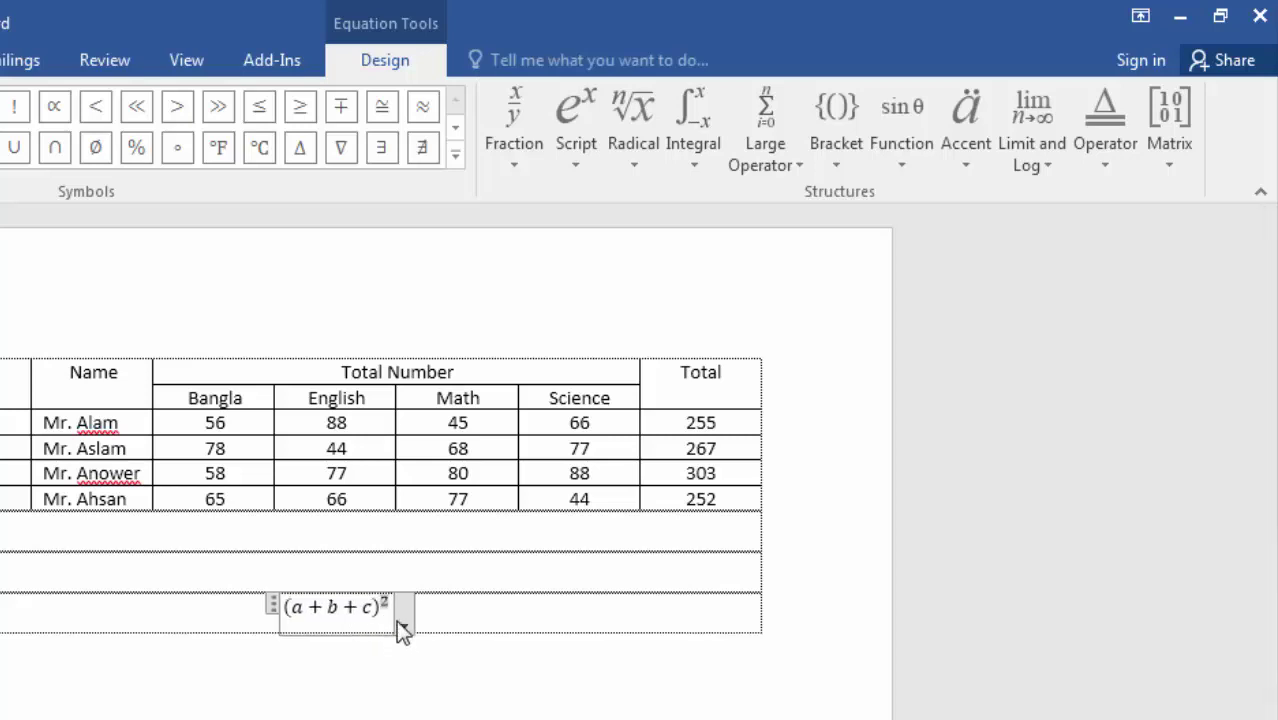
# Step: Continue the equation with = and three empty superscript structures joined by plus signs, and recheck the formula in the exam paper image
pyautogui.write('=')
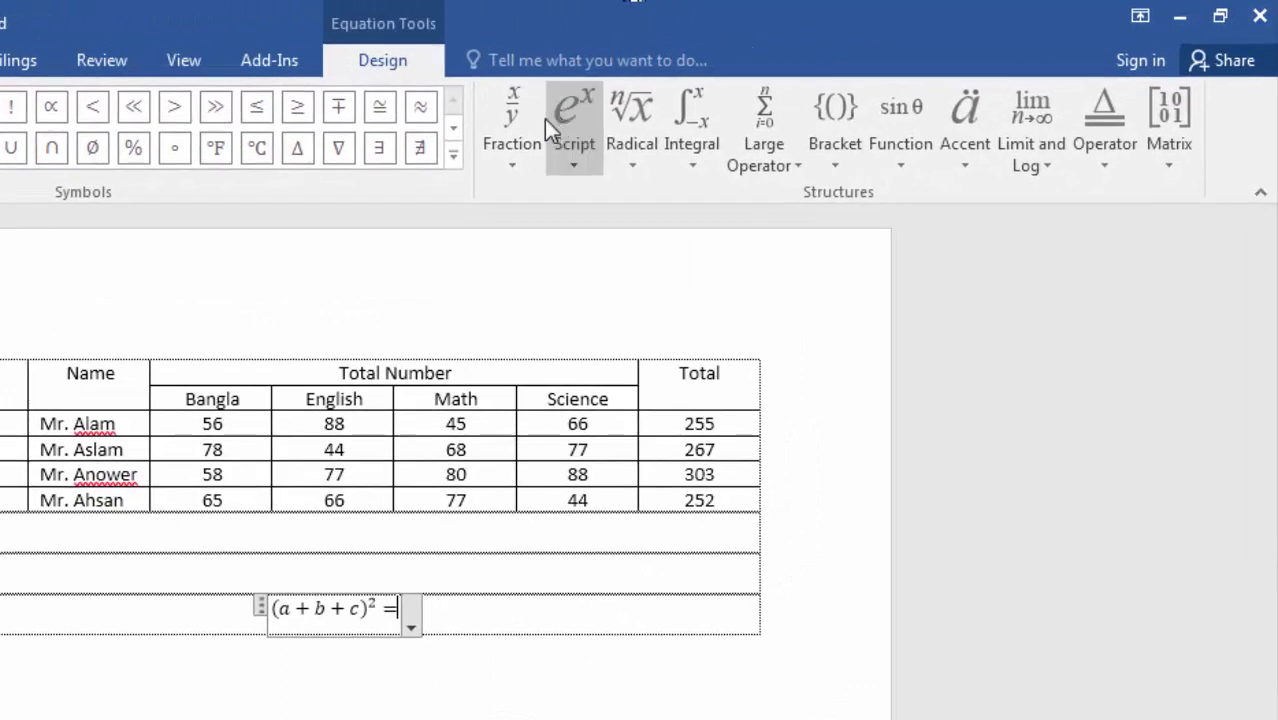
pyautogui.click(790, 86)
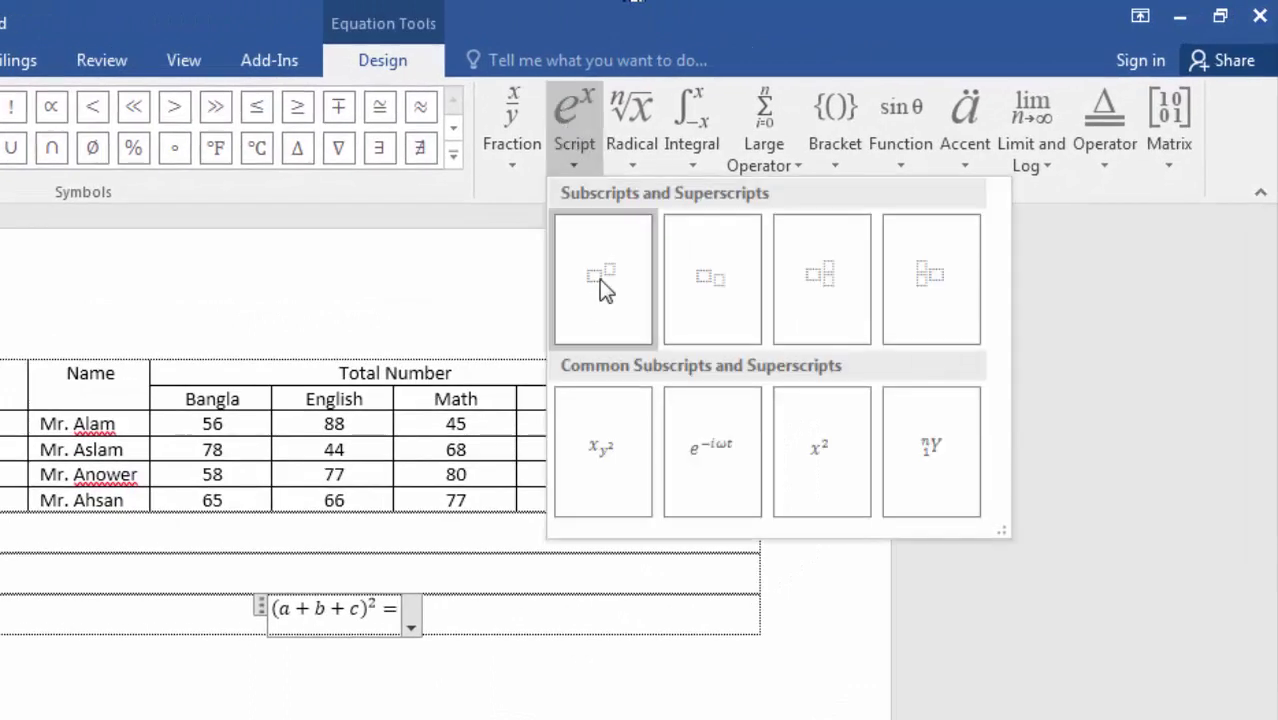
pyautogui.click(601, 278)
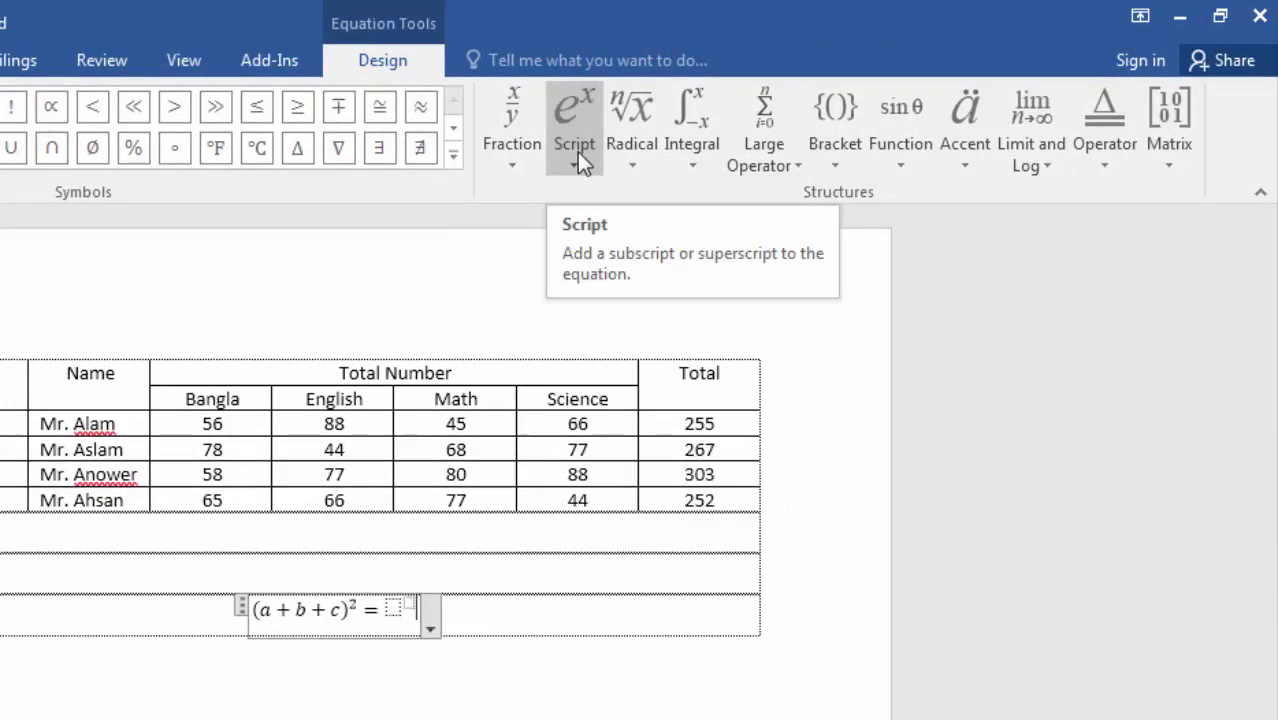
pyautogui.write('+')
pyautogui.click(577, 152)
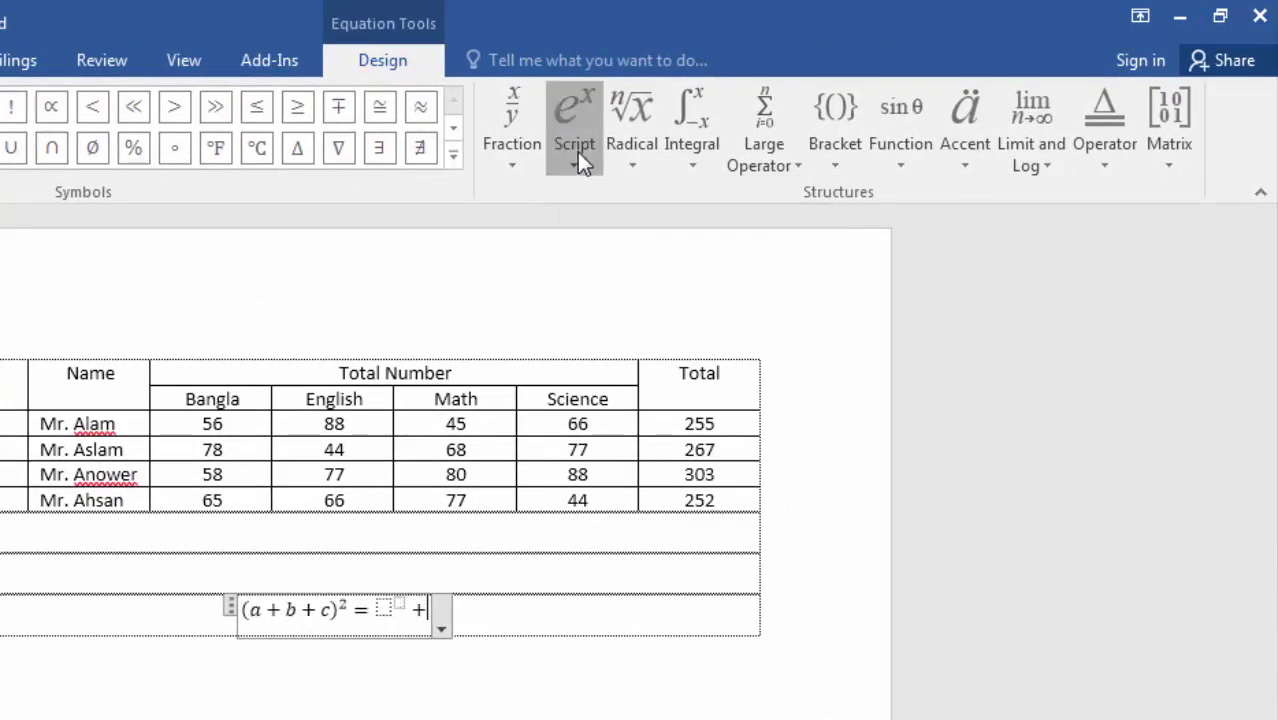
pyautogui.click(593, 277)
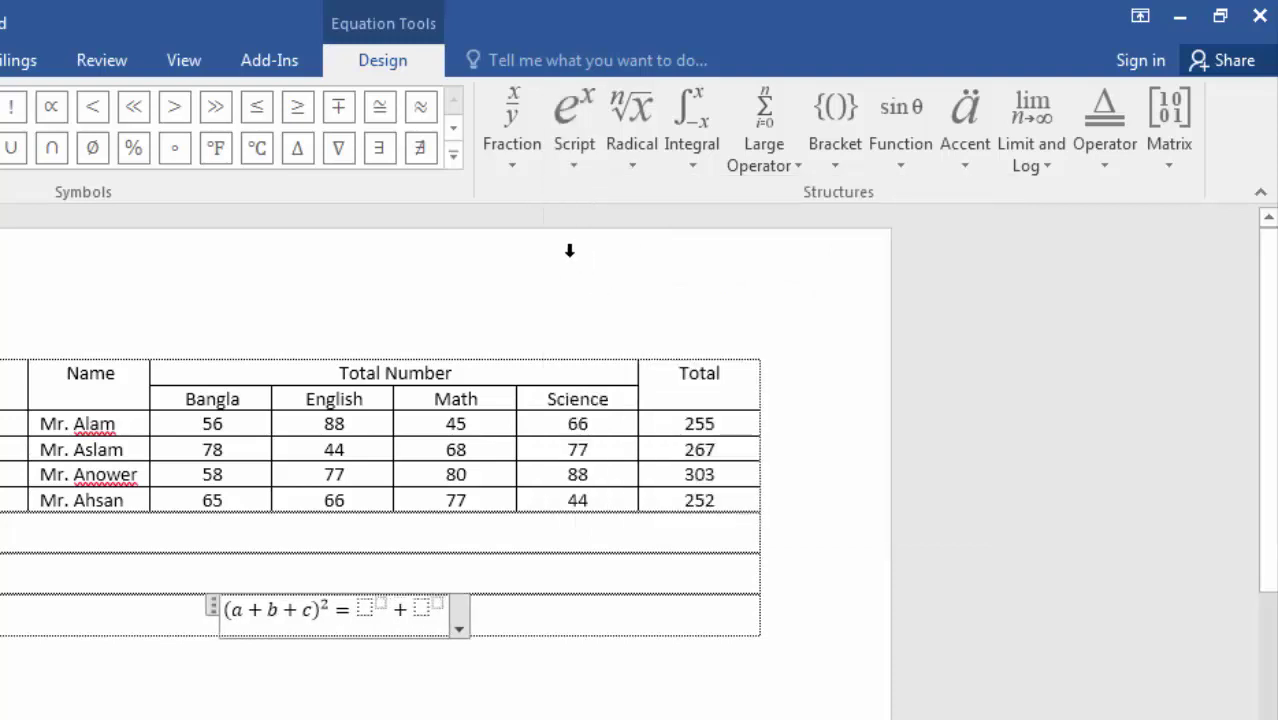
pyautogui.write('+')
pyautogui.click(564, 120)
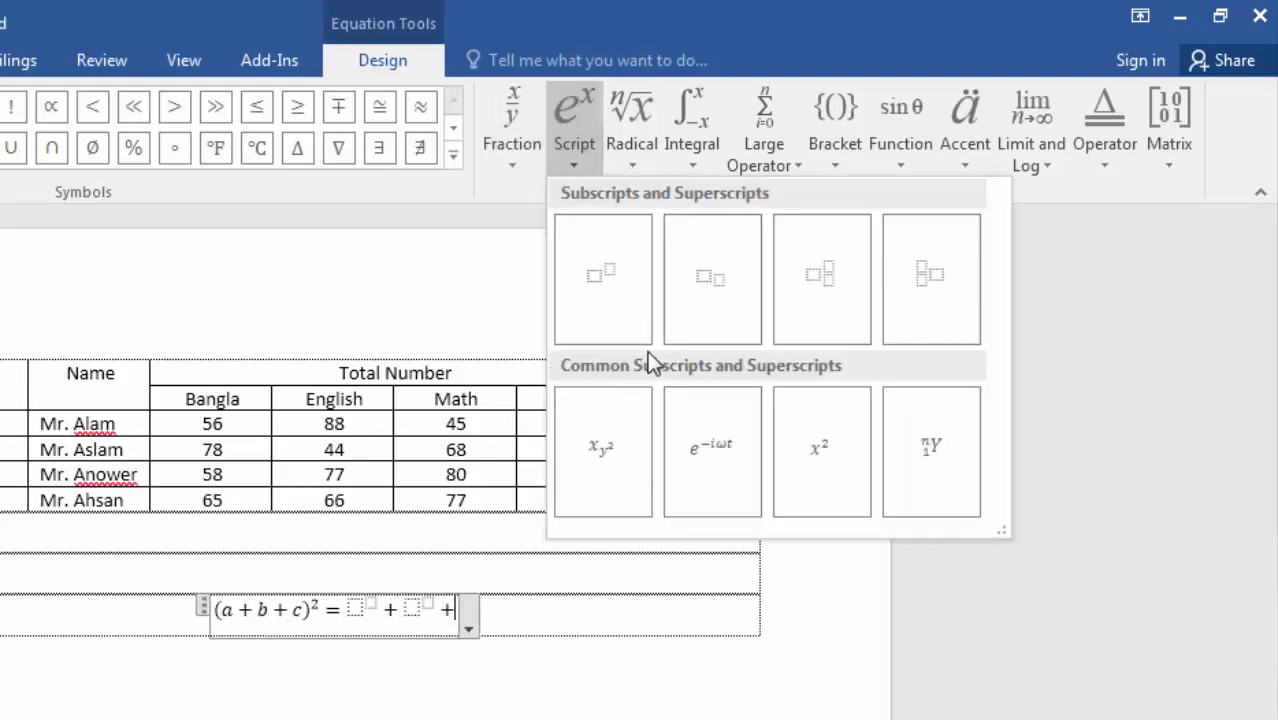
pyautogui.click(605, 278)
pyautogui.hotkey('alt', 'Tab')
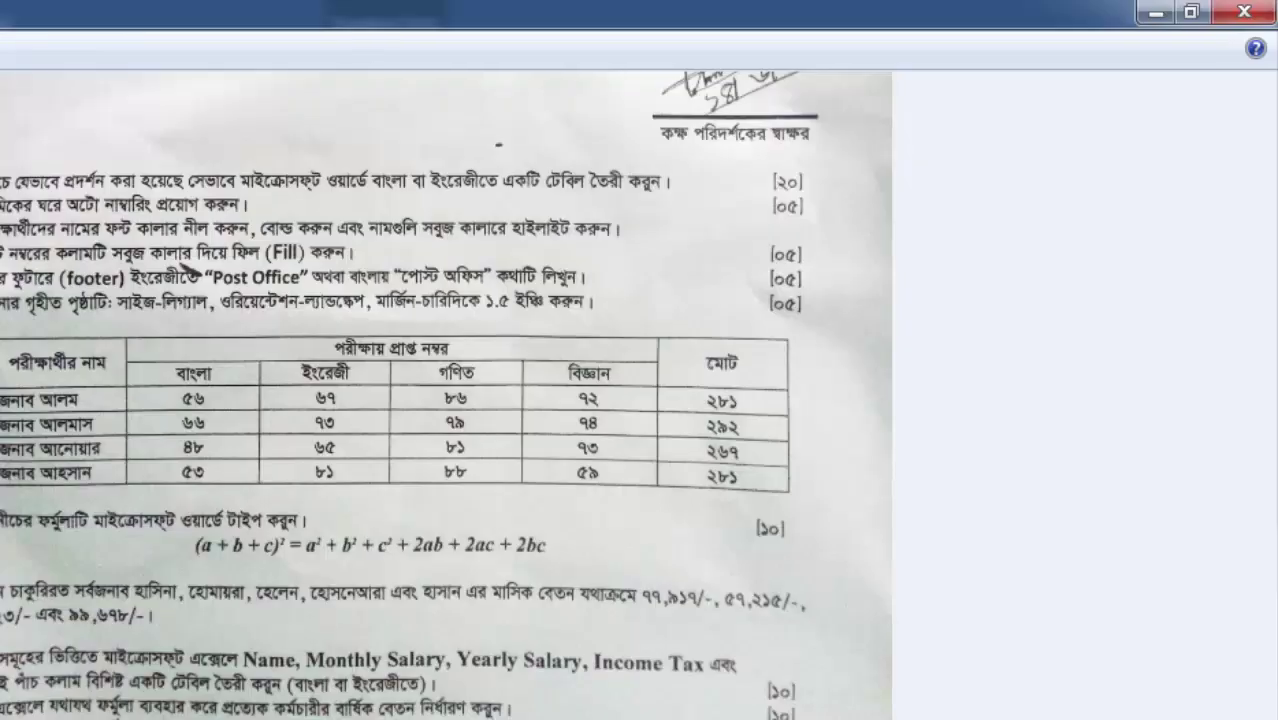
pyautogui.hotkey('alt', 'Tab')
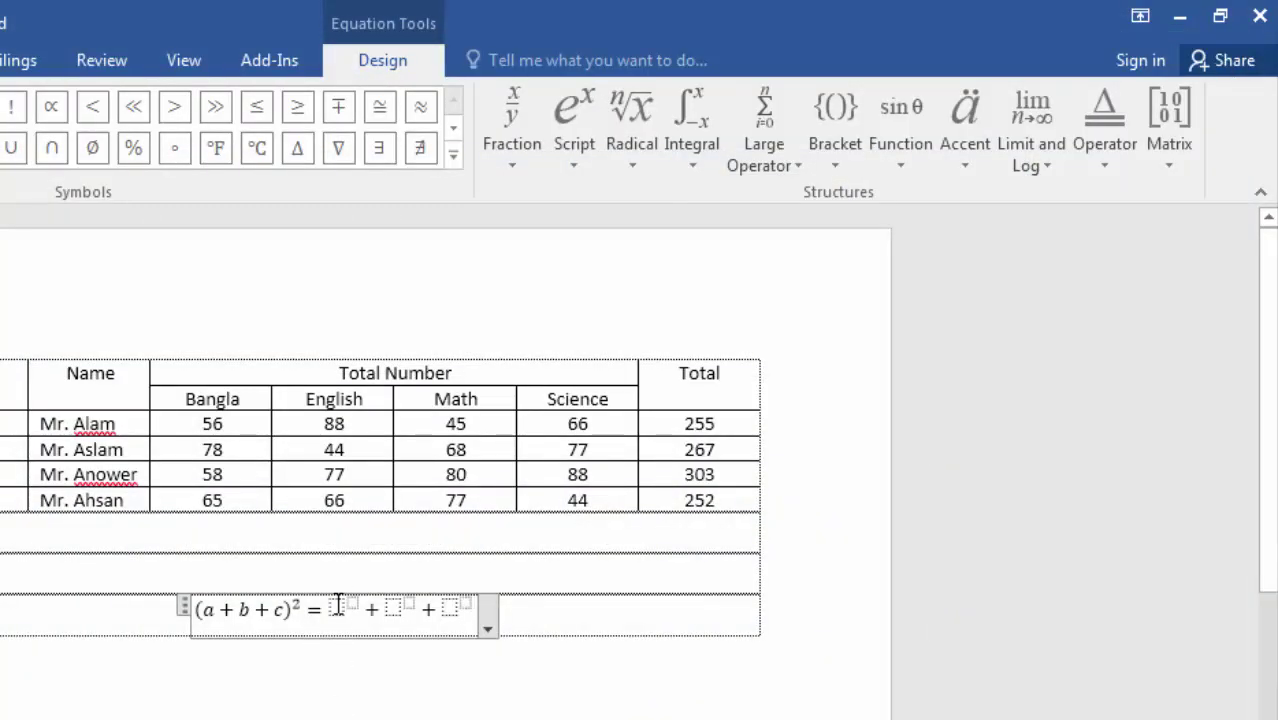
# Step: Fill the equation's three empty superscript structures with a², b² and c²
pyautogui.click(338, 606)
pyautogui.write('a')
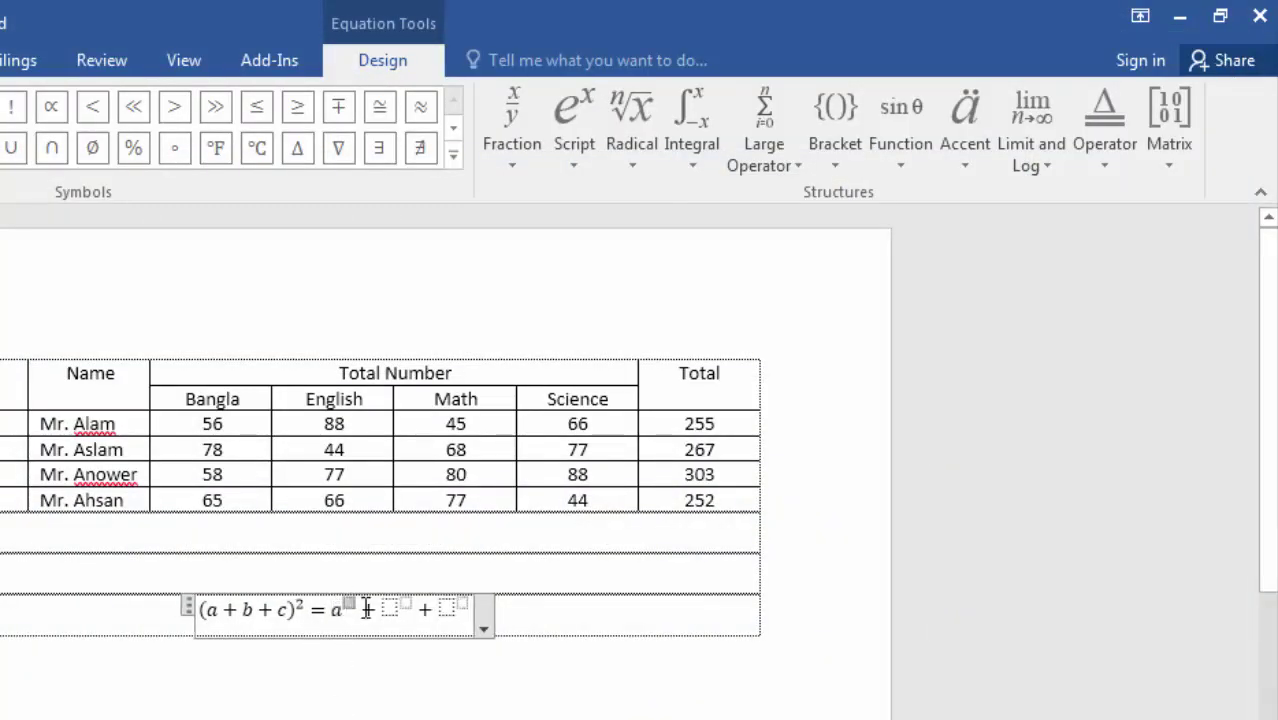
pyautogui.press('Right')
pyautogui.write('2')
pyautogui.press('Right')
pyautogui.write('+')
pyautogui.click(386, 608)
pyautogui.write('b')
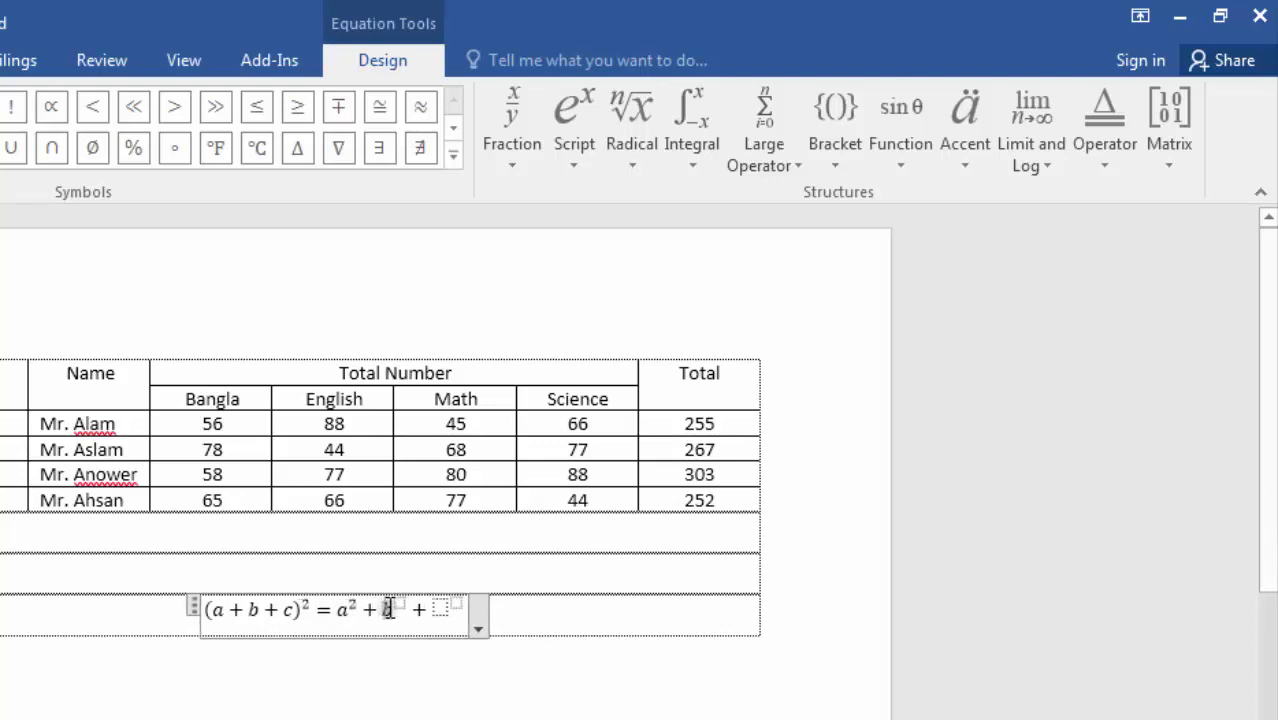
pyautogui.press('Right')
pyautogui.write('2')
pyautogui.press('Right')
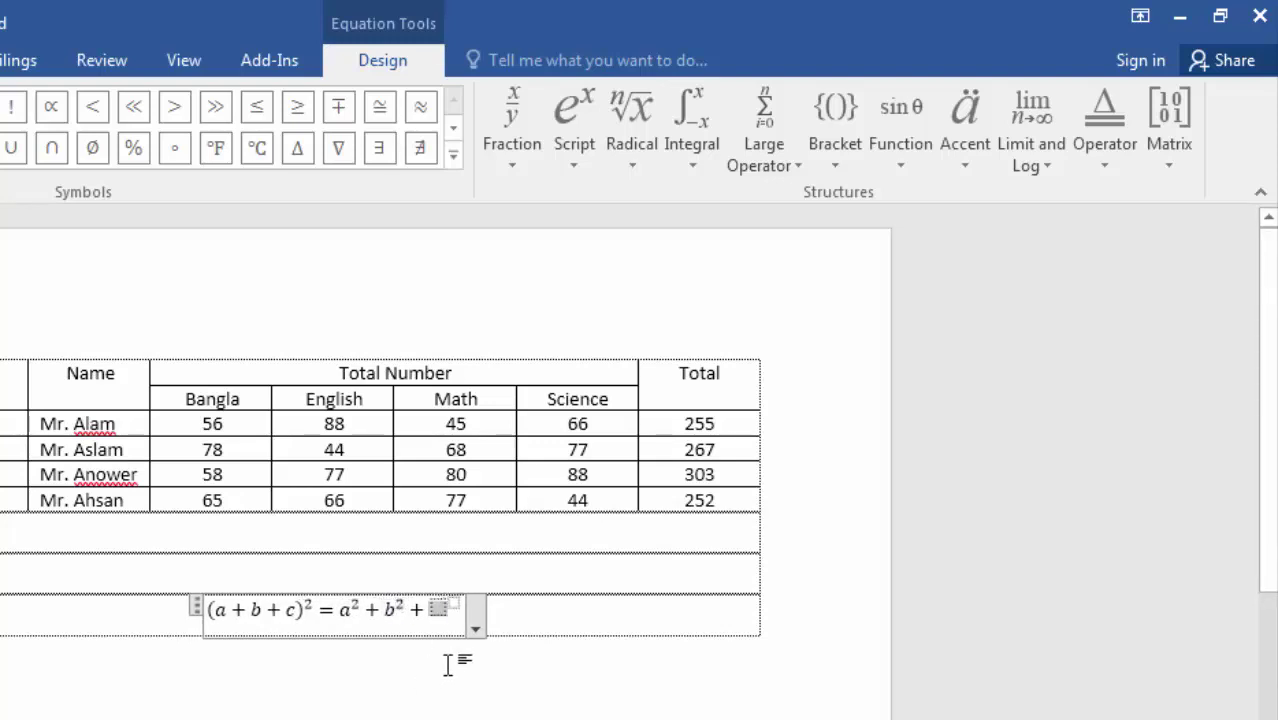
pyautogui.write('c')
pyautogui.press('Right')
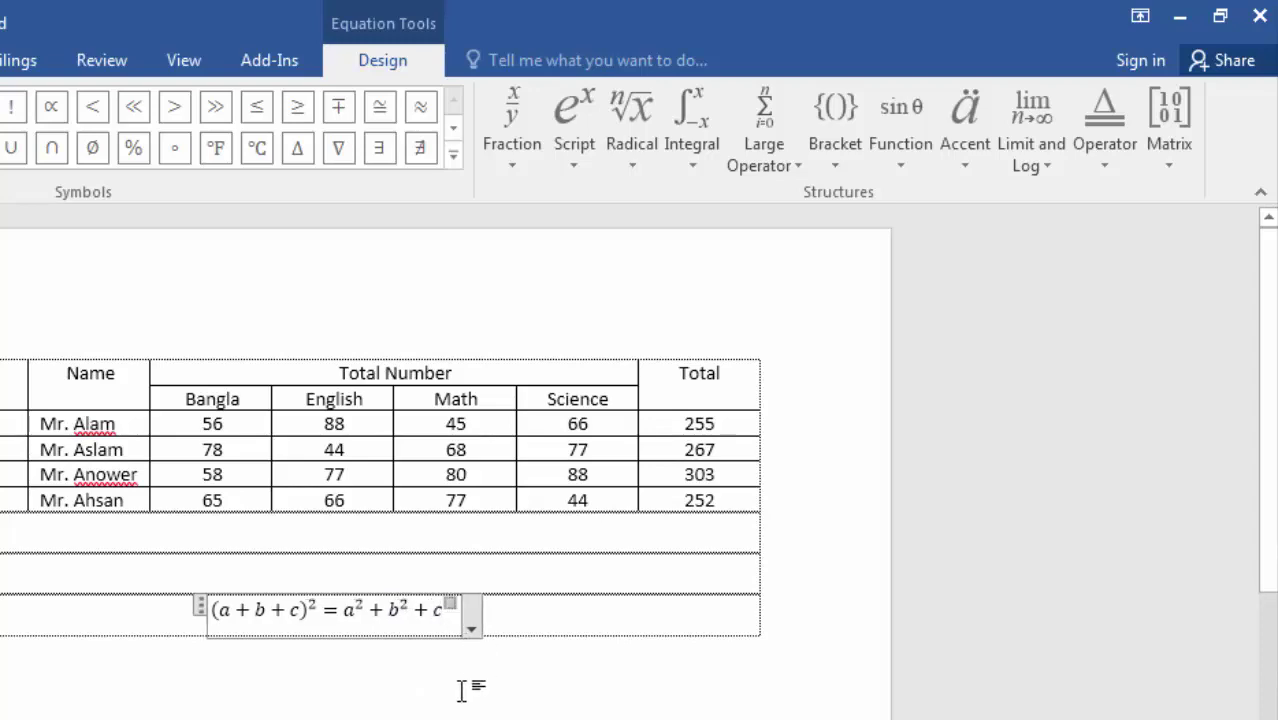
pyautogui.write('2')
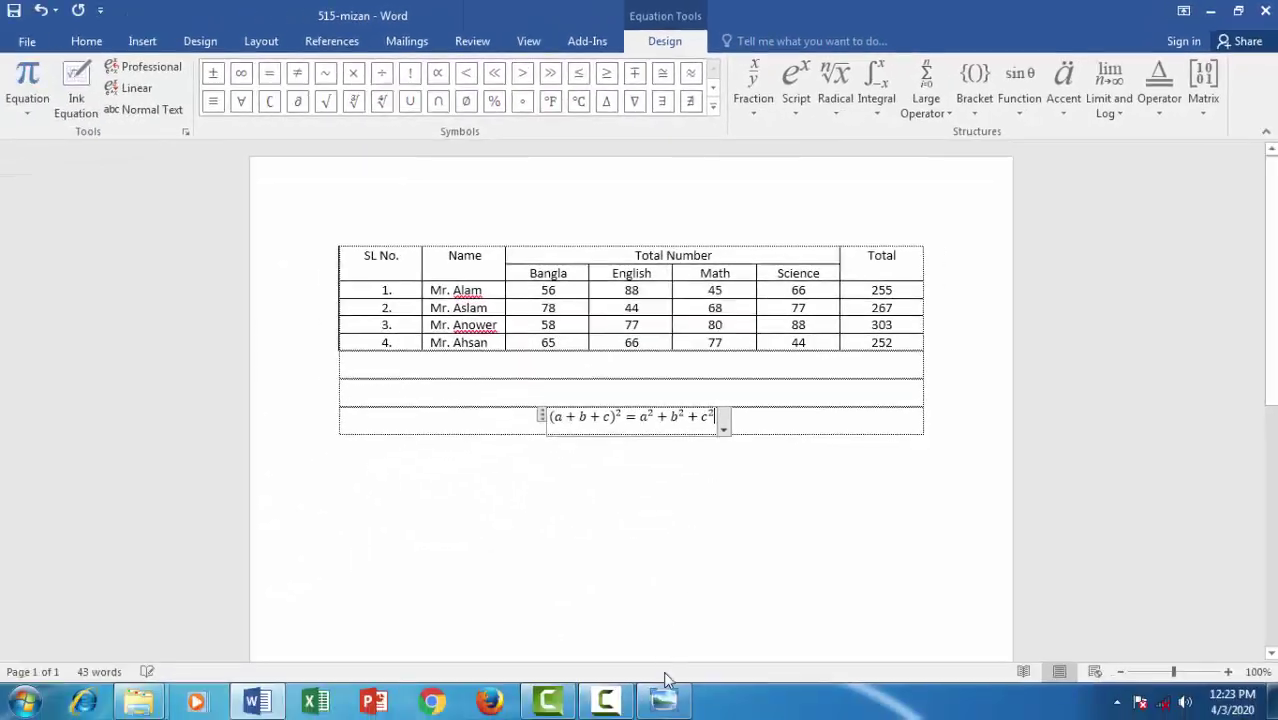
# Step: Check the formula in the exam paper image and extend the equation with +2ab+2ac+2bc
pyautogui.click(663, 700)
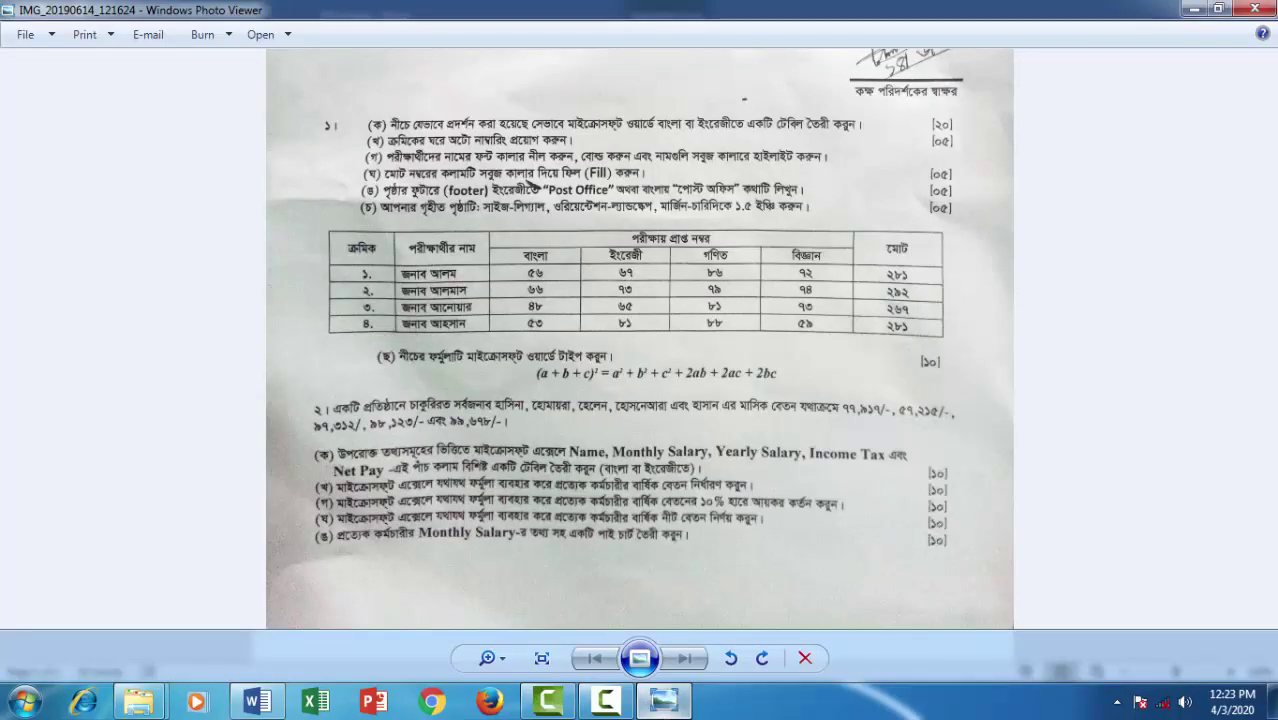
pyautogui.hotkey('alt', 'Tab')
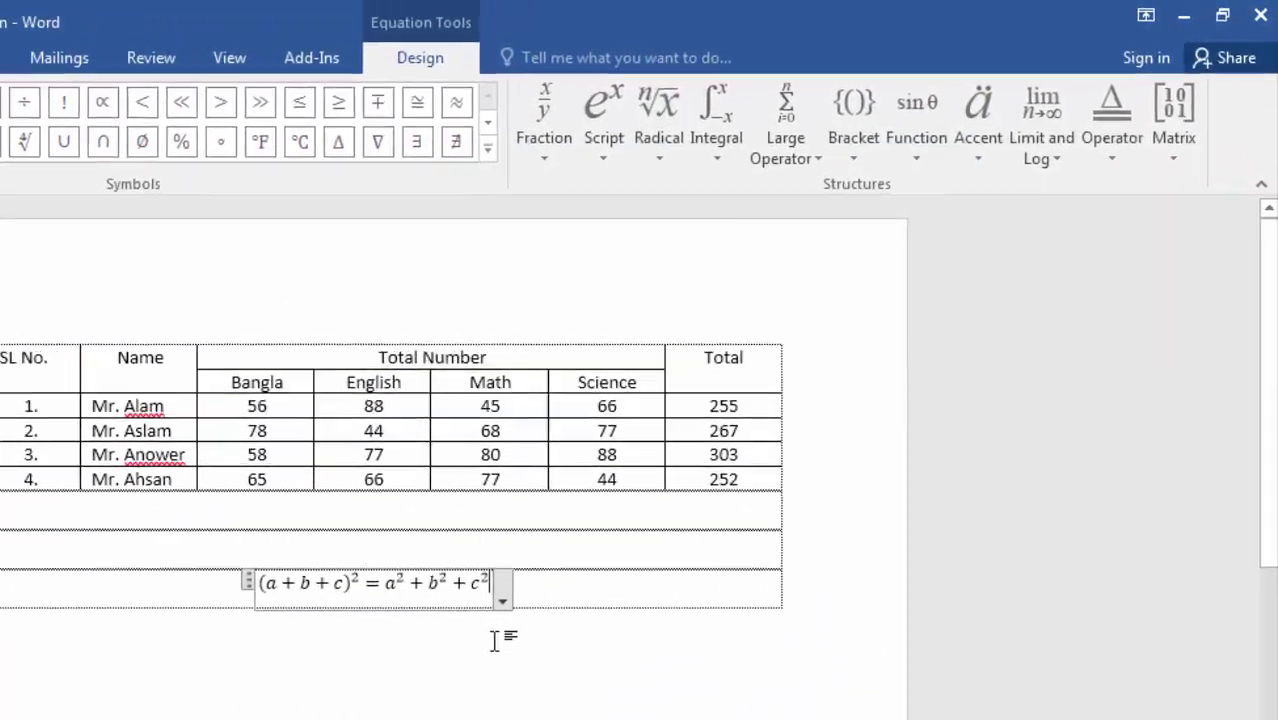
pyautogui.write('2')
pyautogui.press('BackSpace')
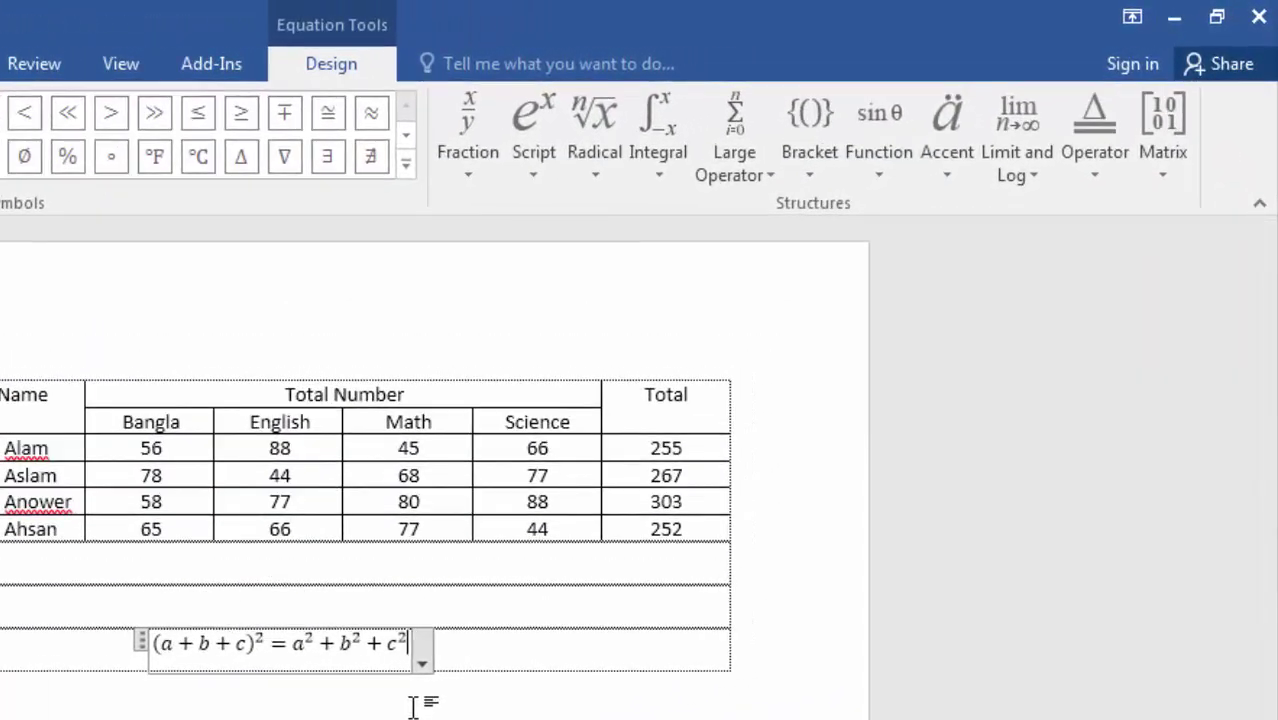
pyautogui.write('+')
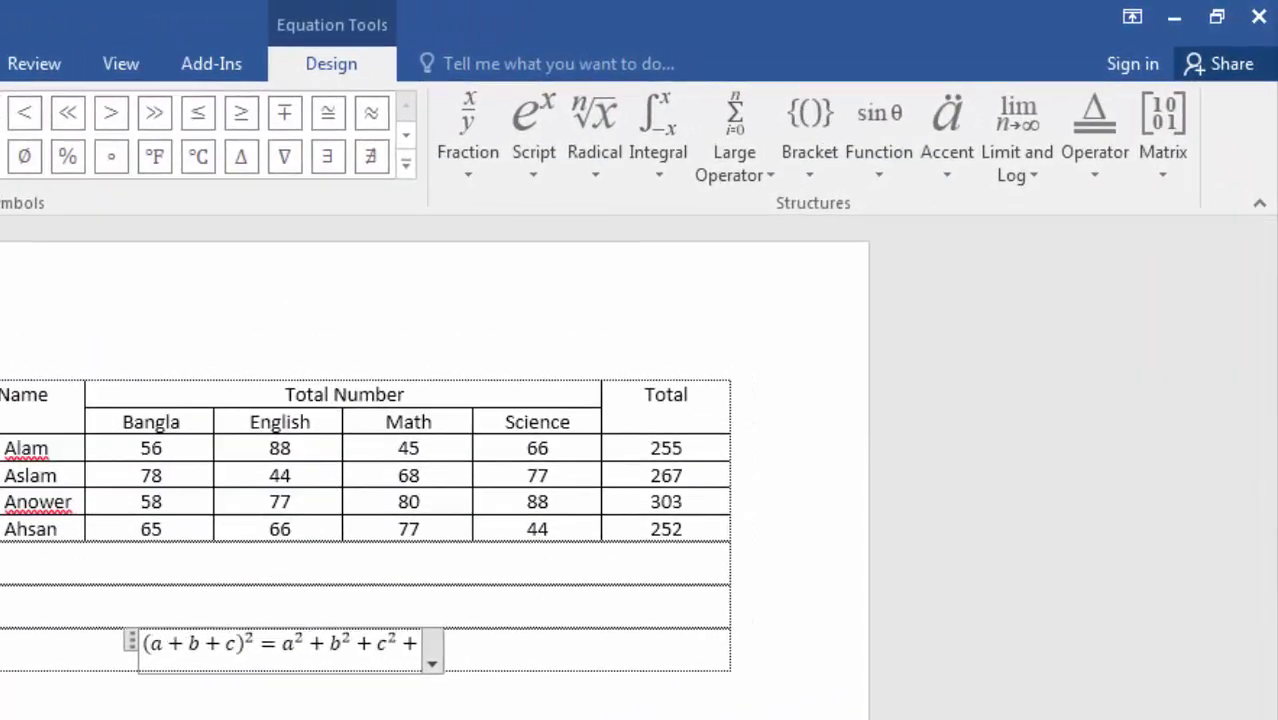
pyautogui.write('2ab')
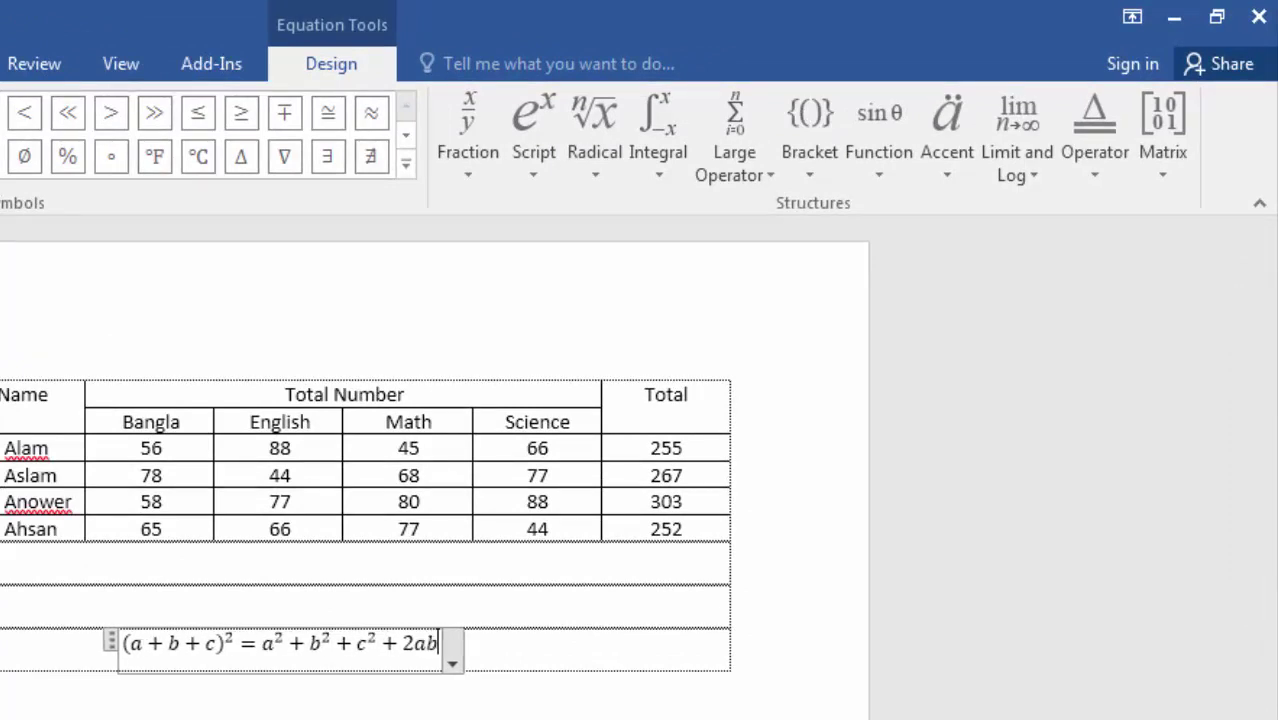
pyautogui.write('+')
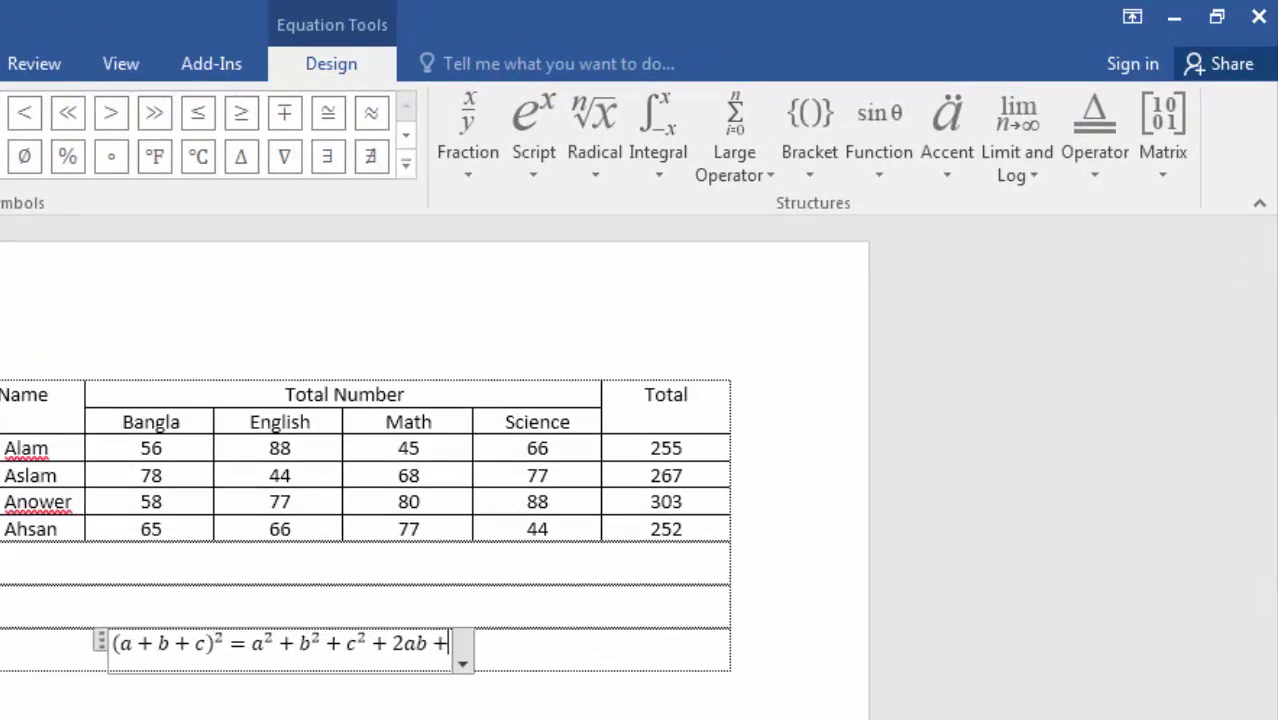
pyautogui.write('2')
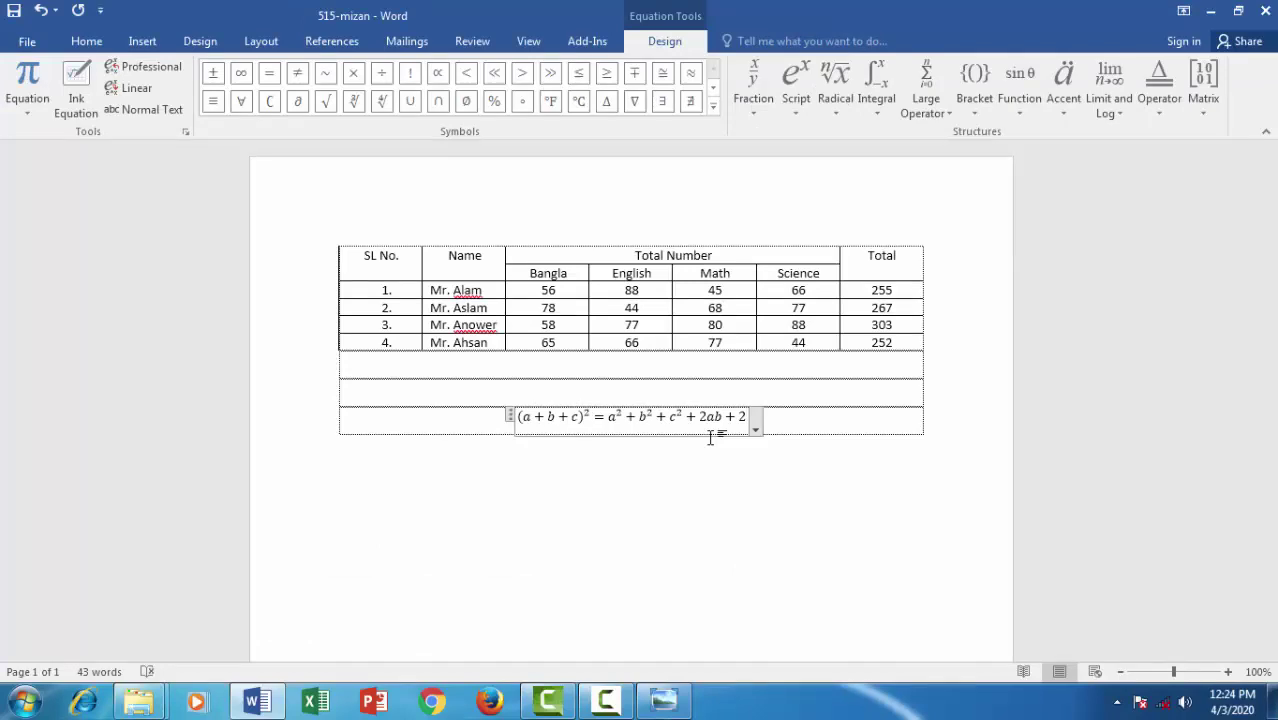
pyautogui.write('ac+')
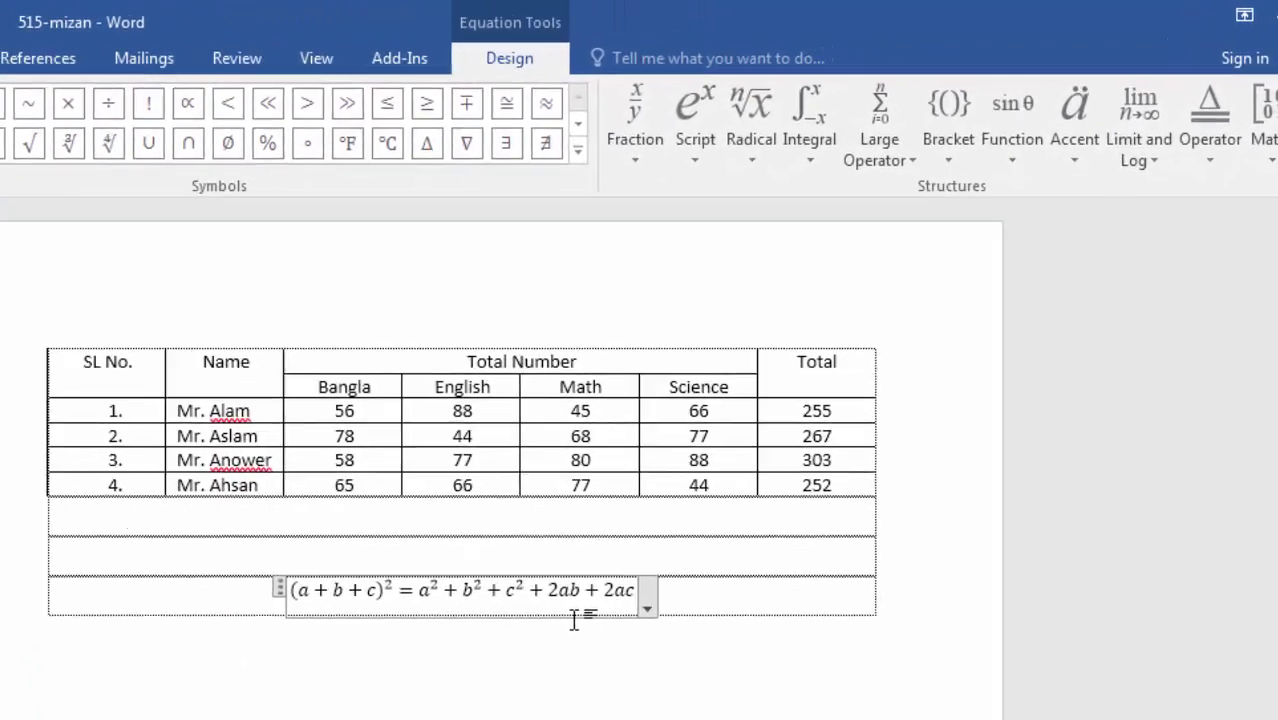
pyautogui.write('2')
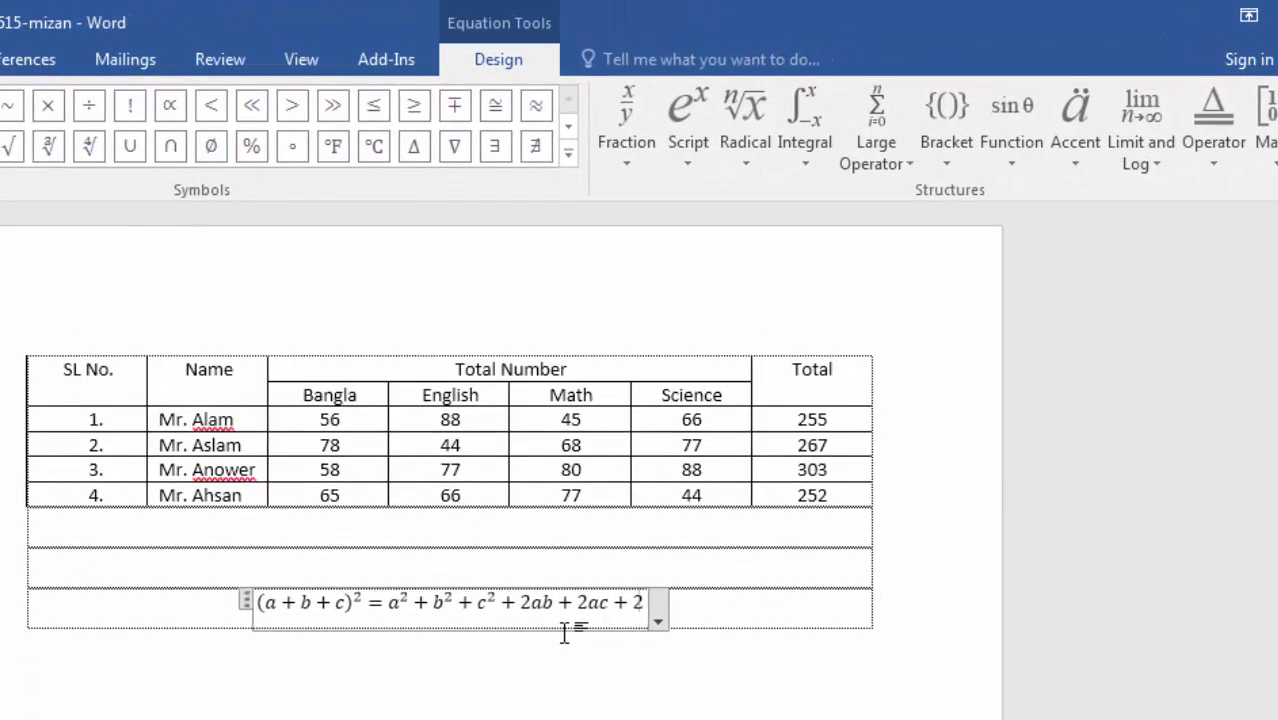
pyautogui.write('bc')
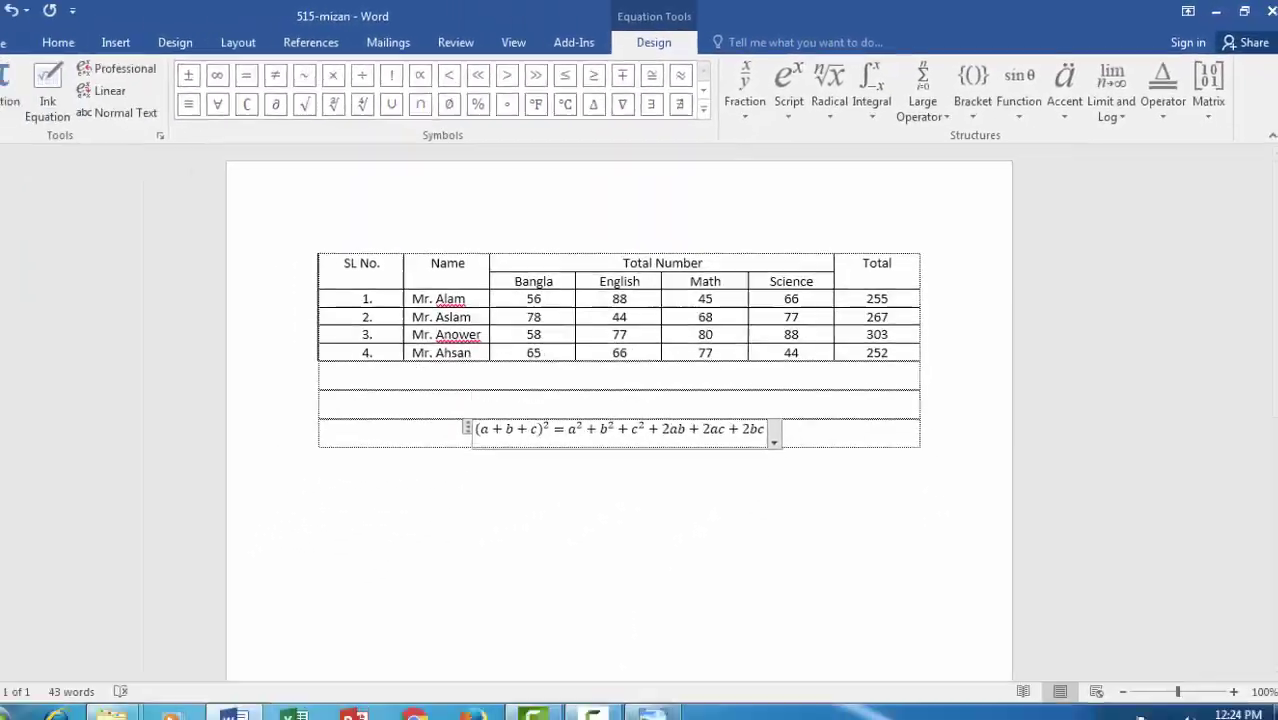
# Step: Compare the completed equation with the formula in the exam paper image, and leave equation editing
pyautogui.click(664, 702)
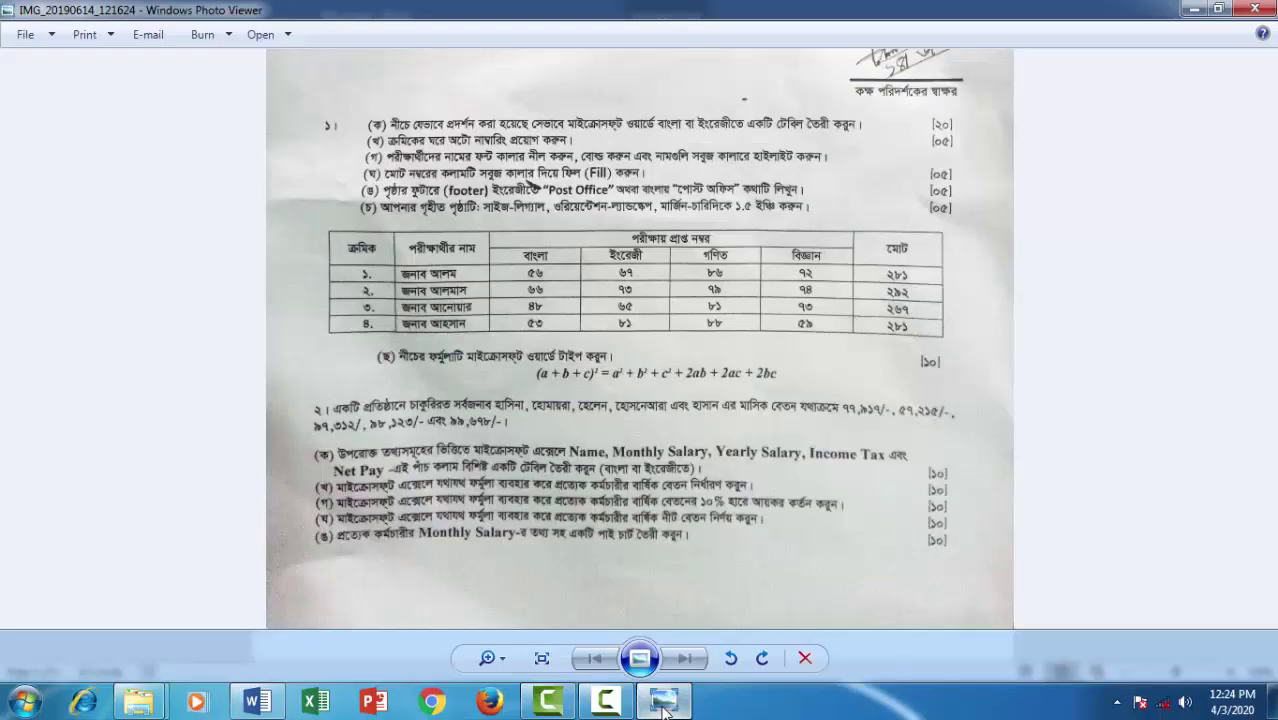
pyautogui.click(664, 702)
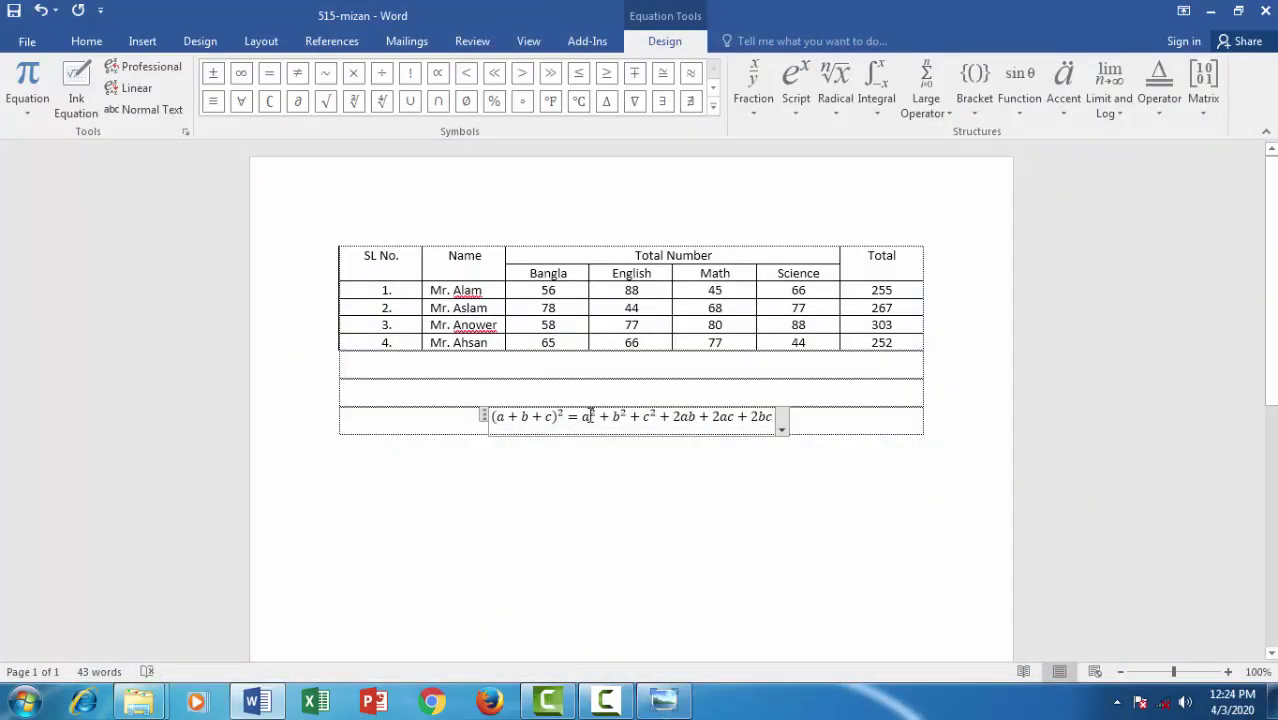
pyautogui.click(559, 376)
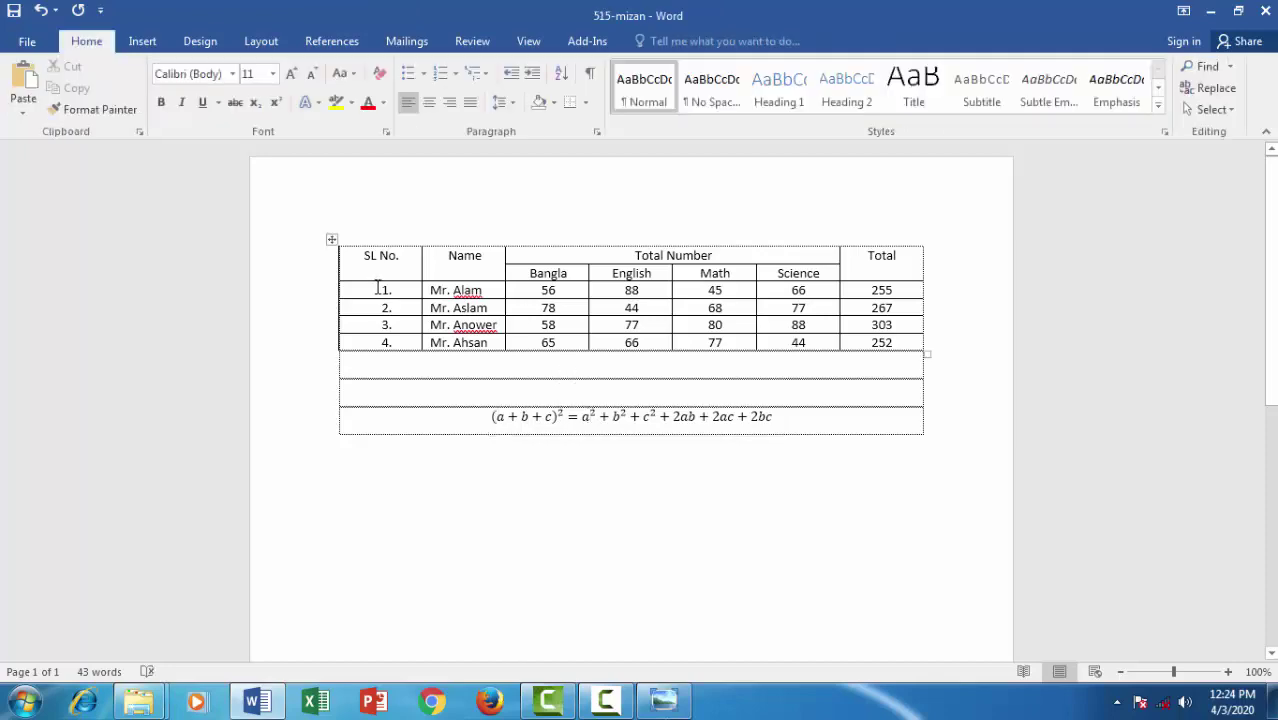
# Step: Read the name formatting task in the exam paper image and make the four student names blue and bold with green highlighting
pyautogui.click(664, 702)
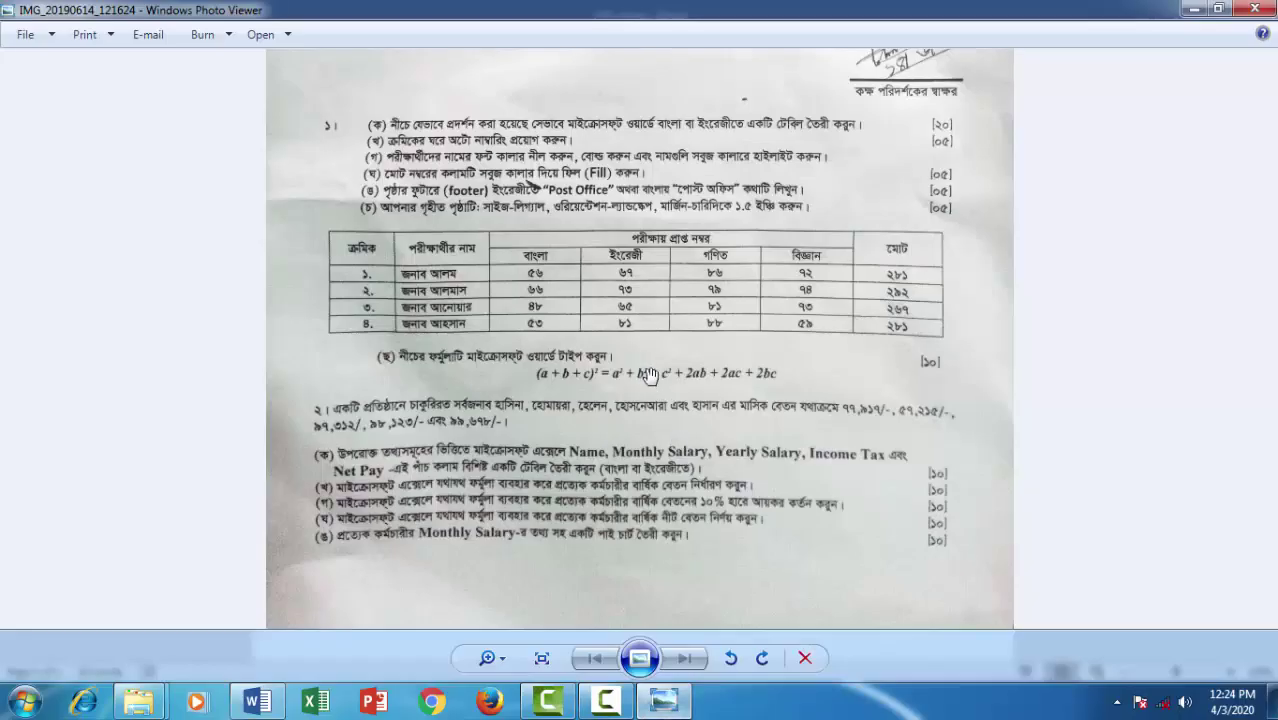
pyautogui.scroll(1, 650, 497)
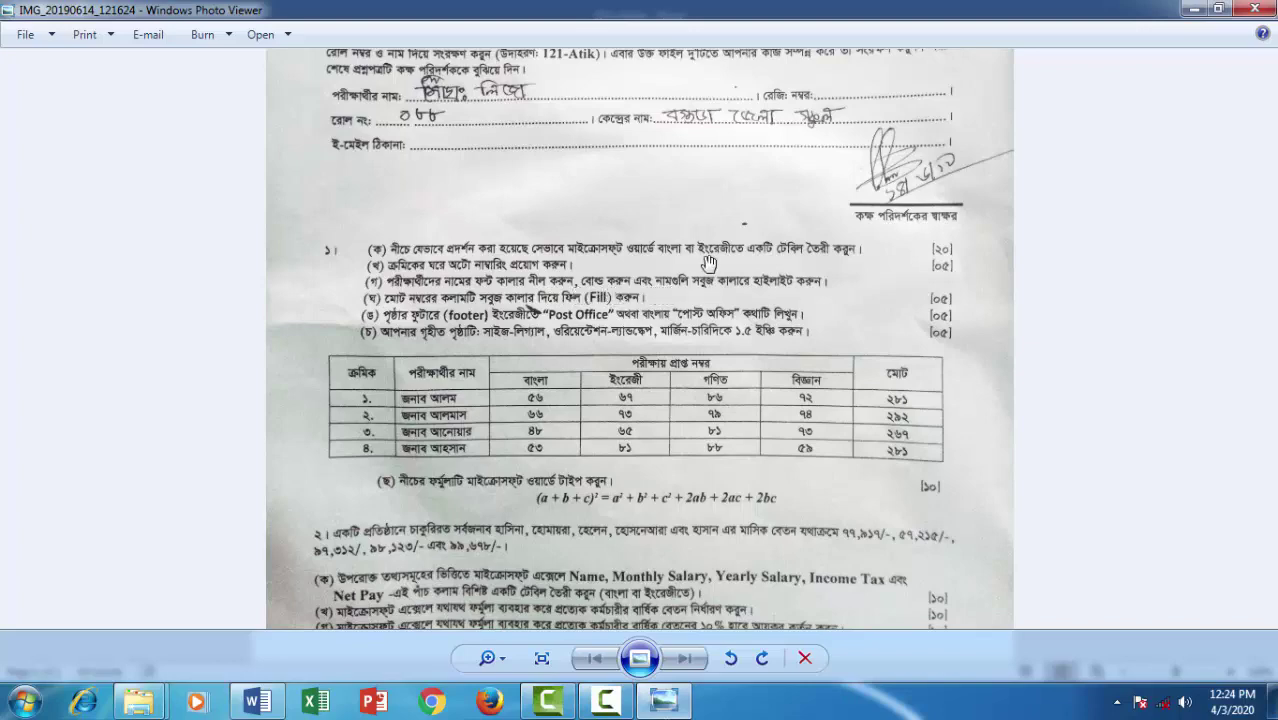
pyautogui.click(663, 703)
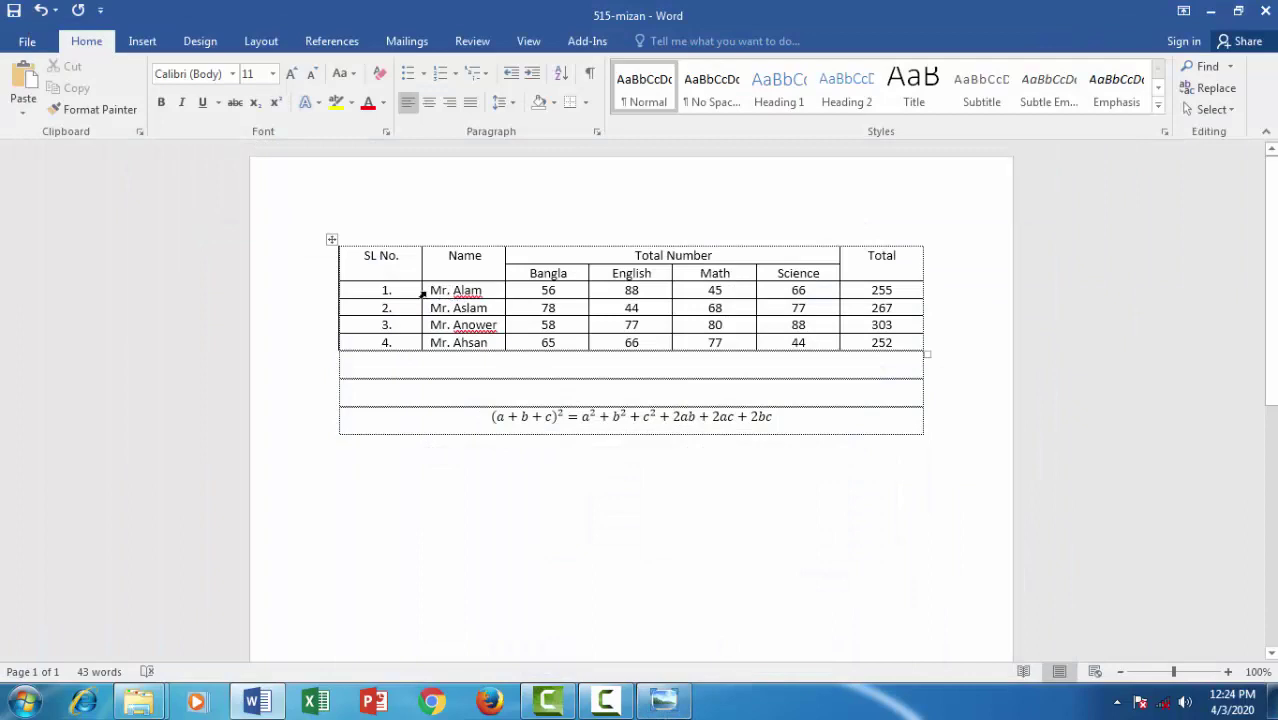
pyautogui.moveTo(432, 290); pyautogui.dragTo(481, 350)
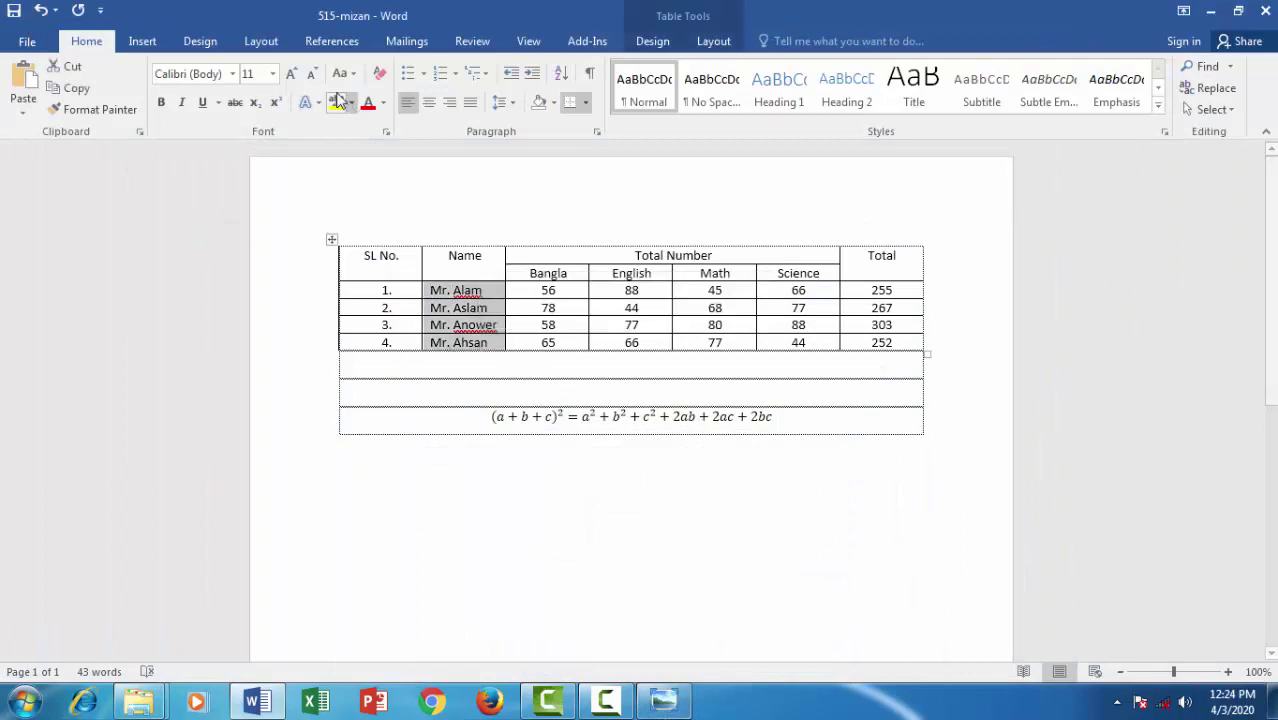
pyautogui.click(383, 103)
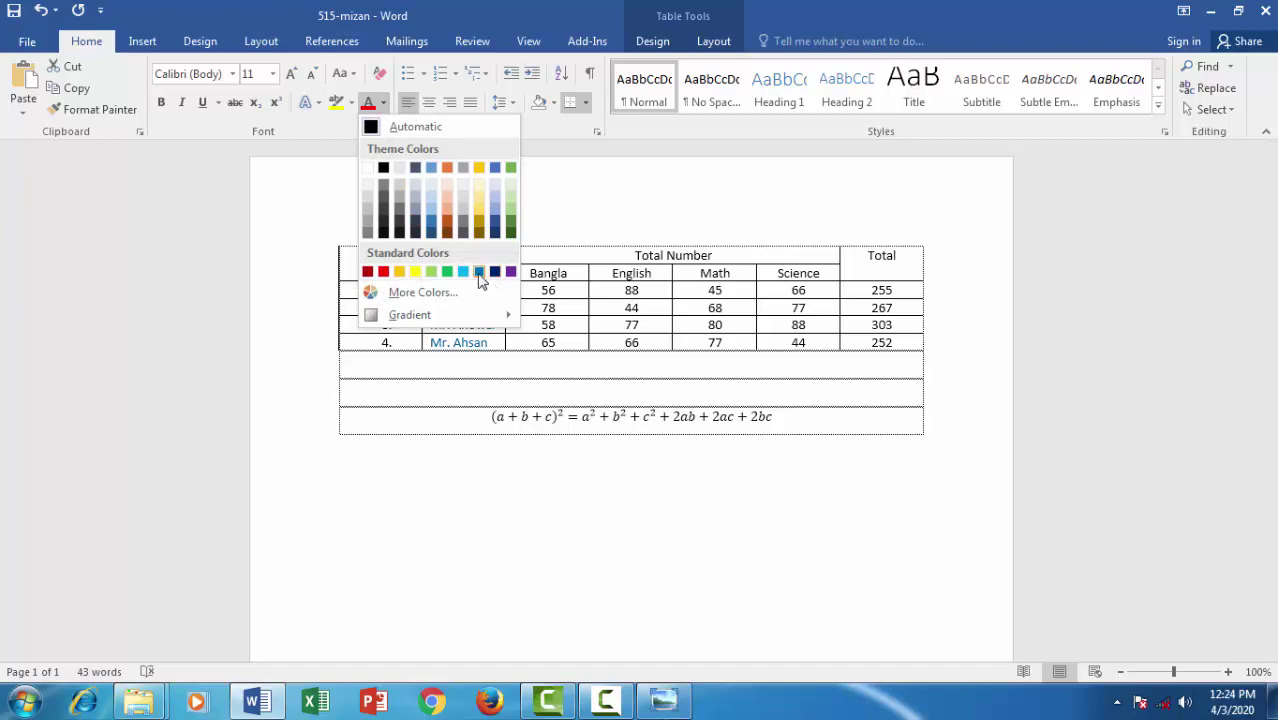
pyautogui.click(478, 272)
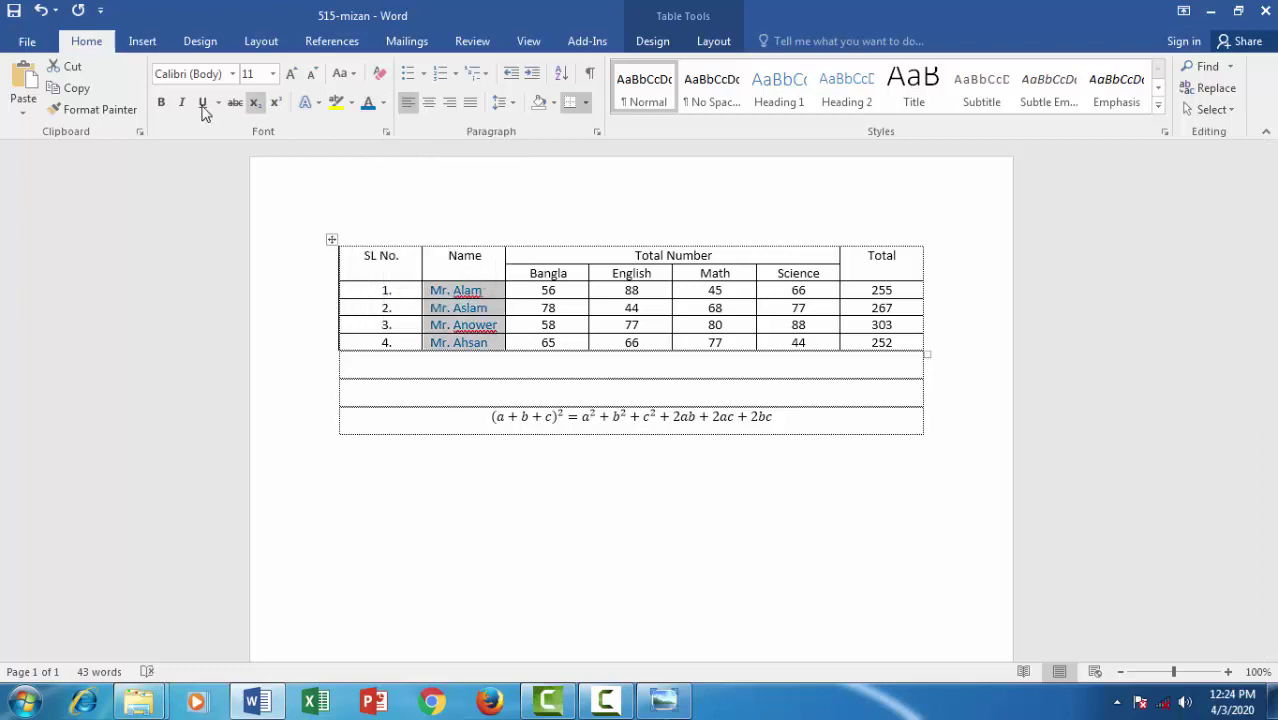
pyautogui.click(166, 104)
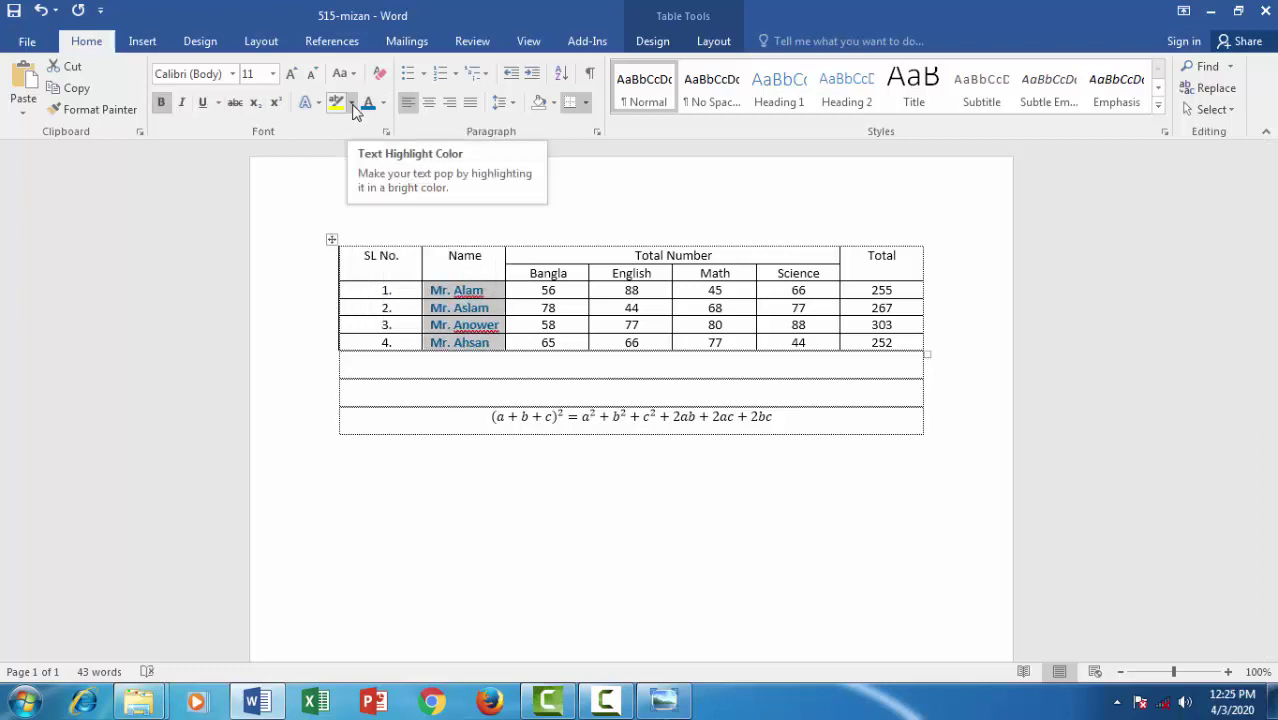
pyautogui.click(351, 104)
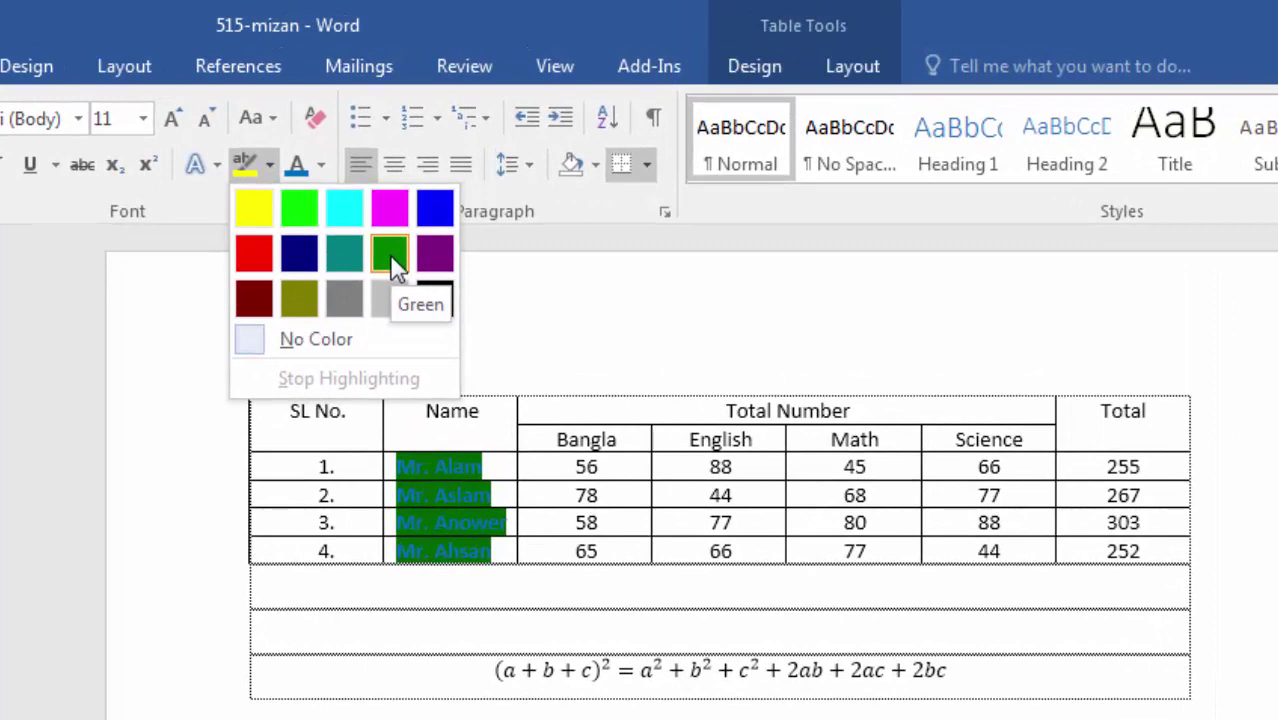
pyautogui.click(389, 254)
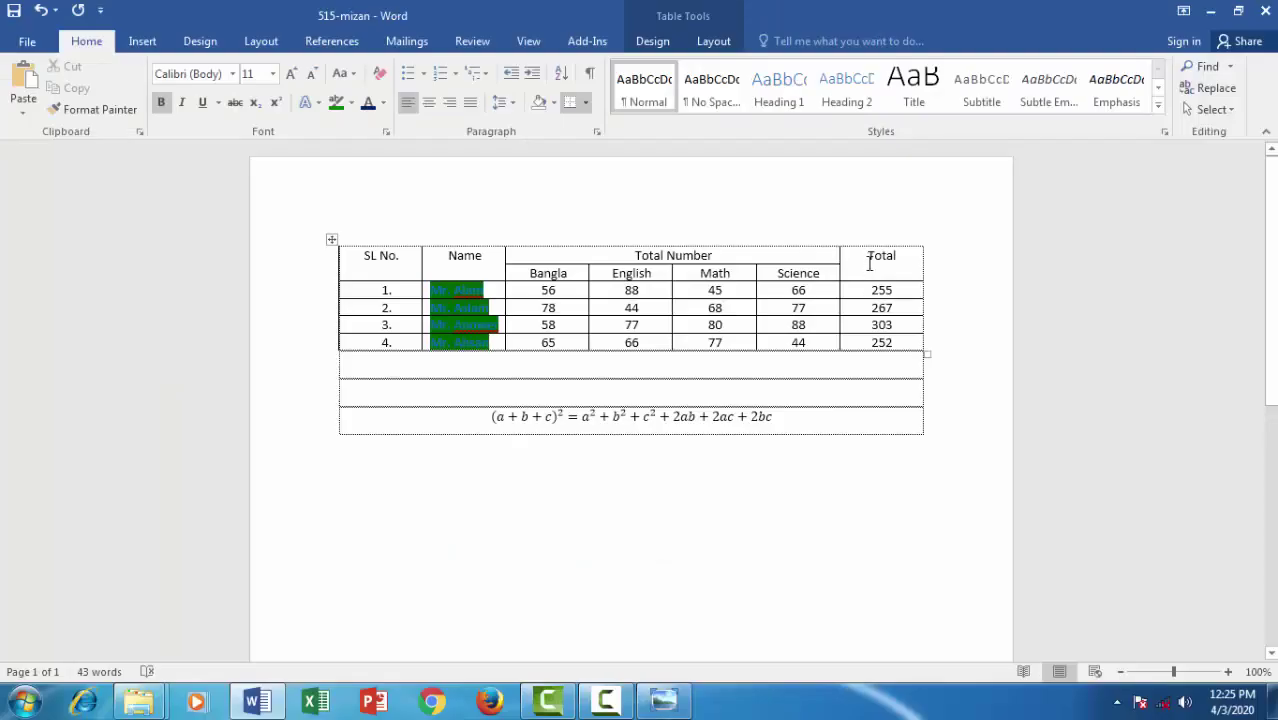
# Step: Shade the whole Total column of the marks table, including its heading, with the standard green colour
pyautogui.moveTo(869, 262); pyautogui.dragTo(880, 338)
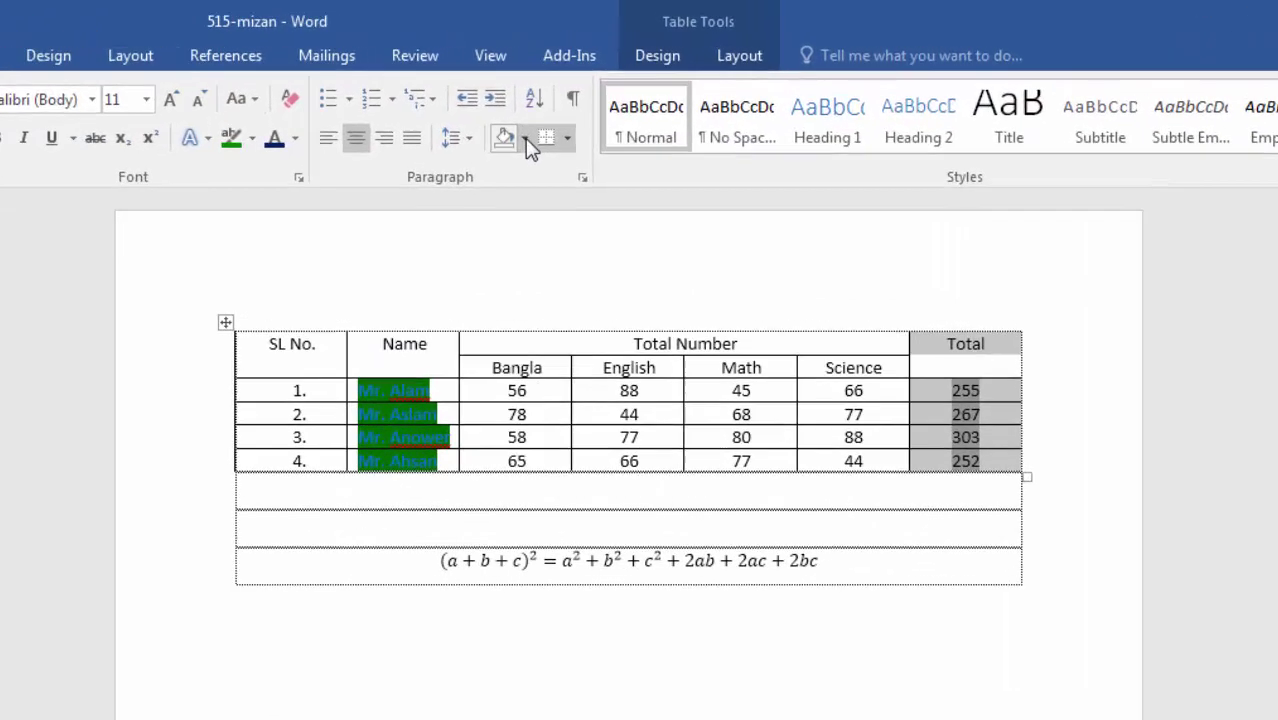
pyautogui.click(525, 138)
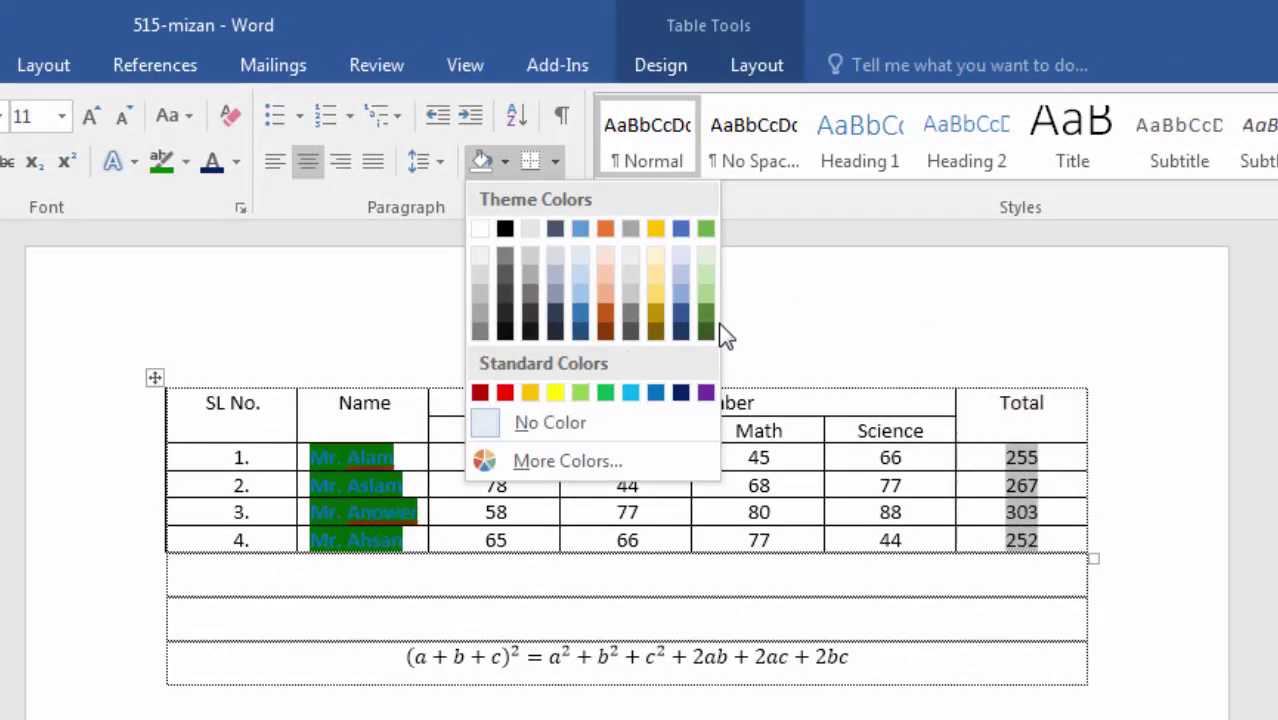
pyautogui.click(606, 393)
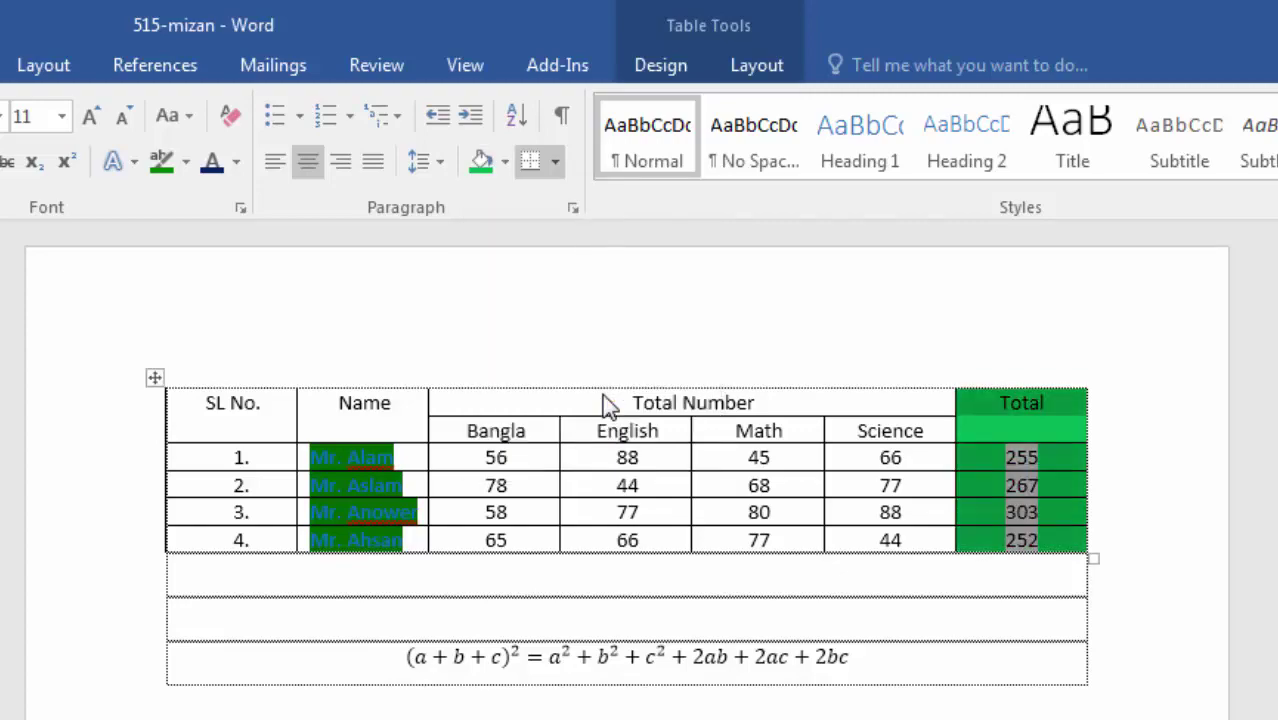
pyautogui.click(1045, 476)
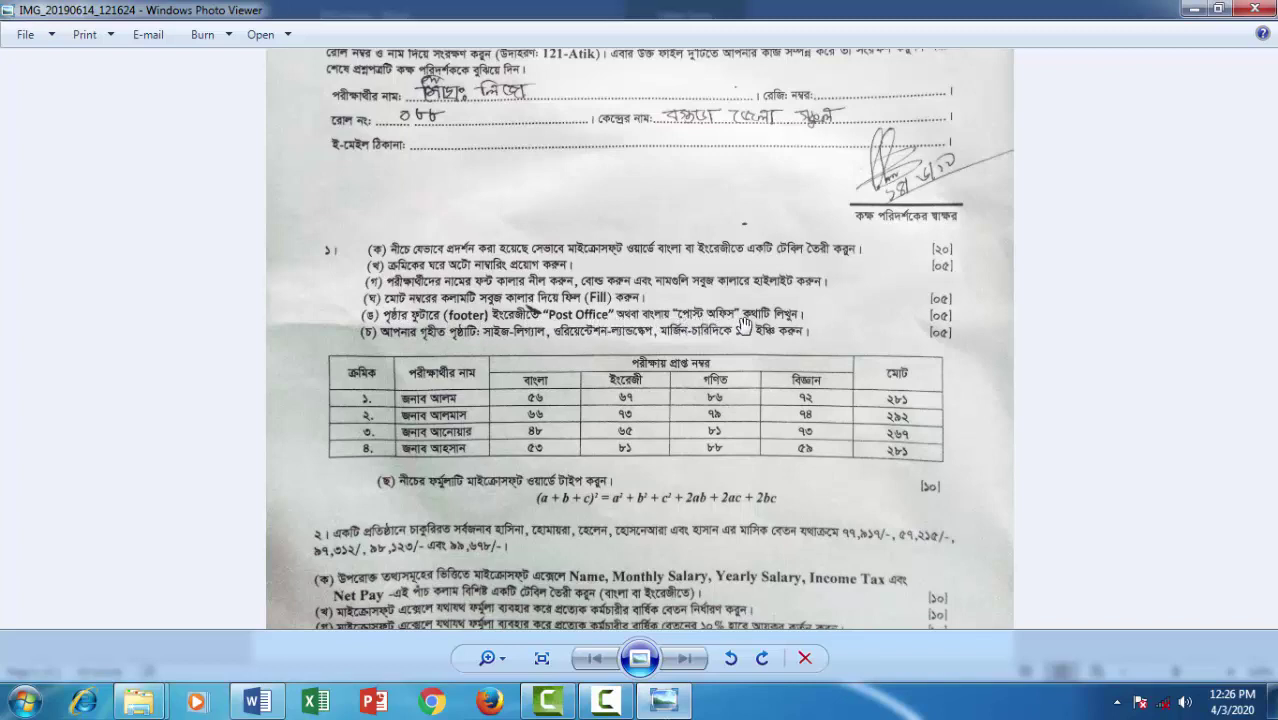
# Step: Return to the Word document and add a centred page footer reading "Post Office"
pyautogui.click(663, 703)
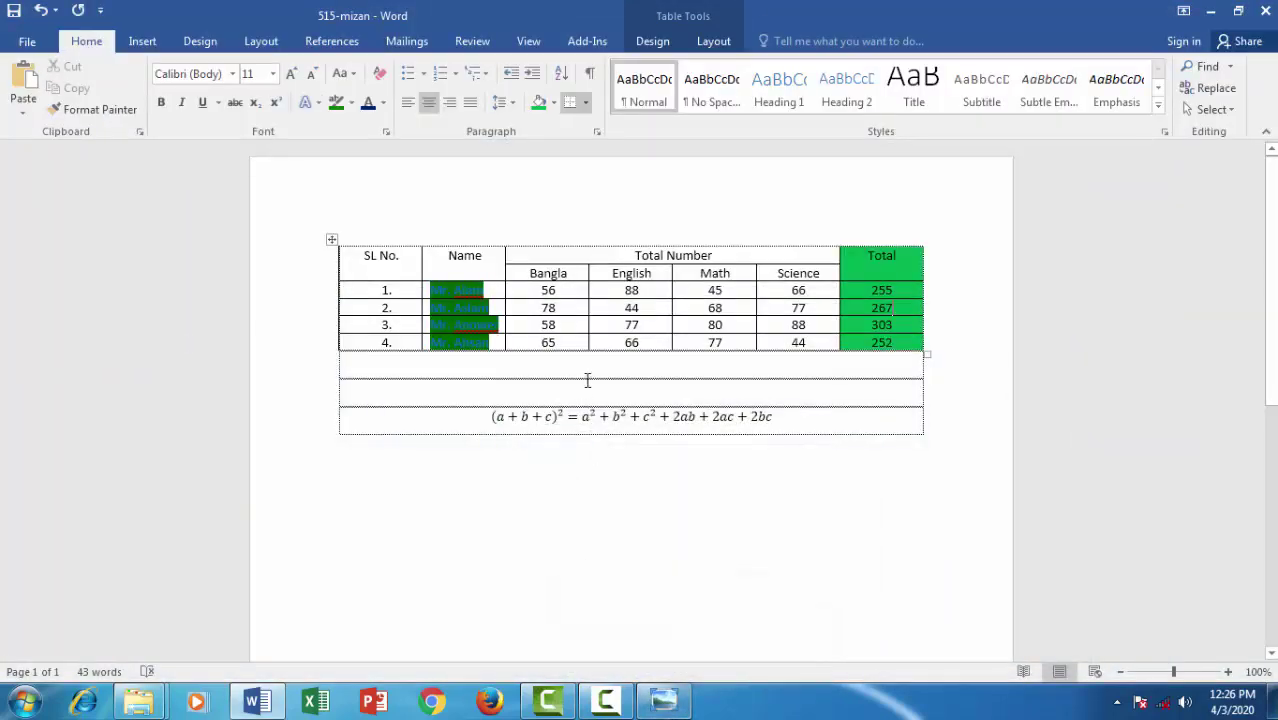
pyautogui.scroll(-1, 584, 376)
pyautogui.scroll(1, 624, 339)
pyautogui.scroll(-5, 556, 450)
pyautogui.scroll(5, 572, 435)
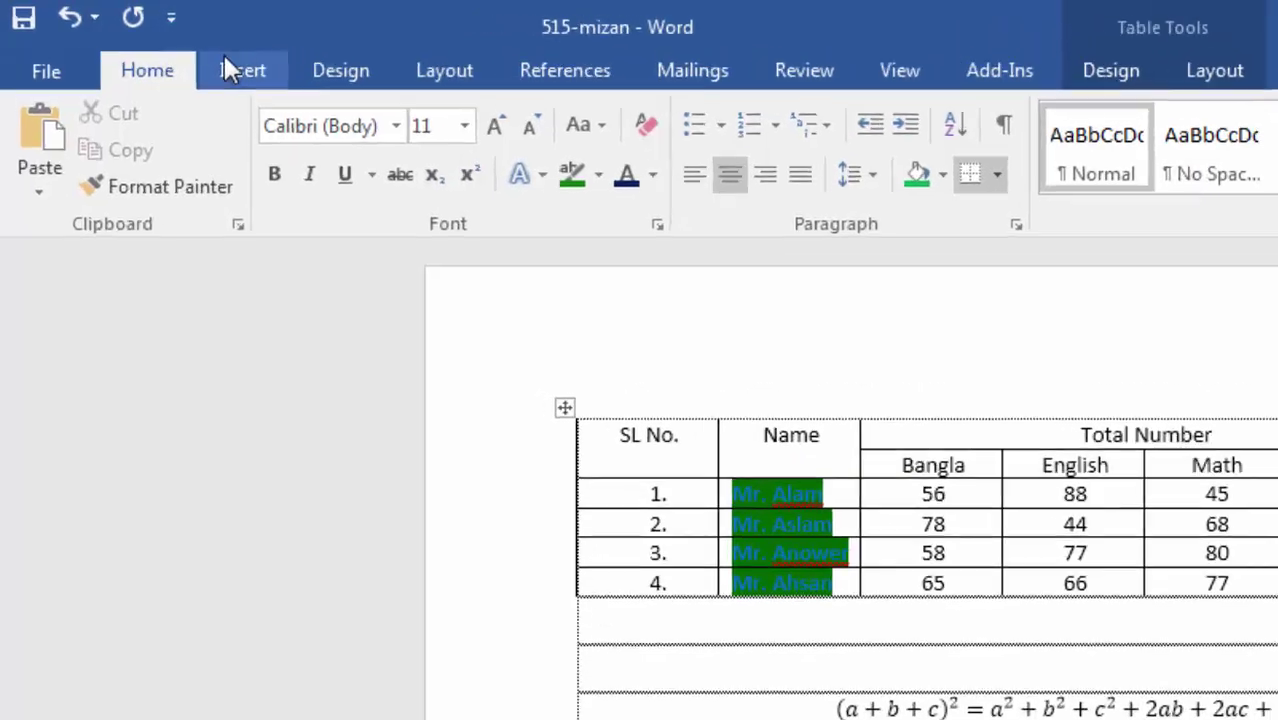
pyautogui.click(142, 41)
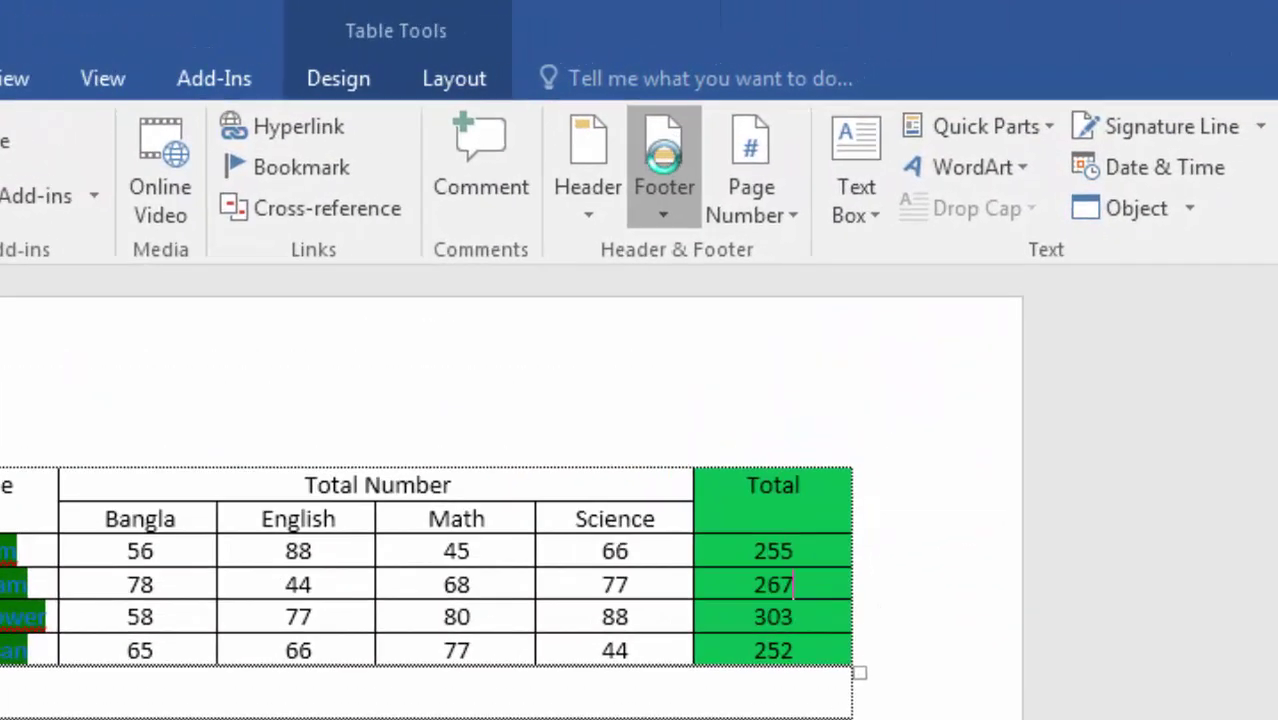
pyautogui.click(823, 84)
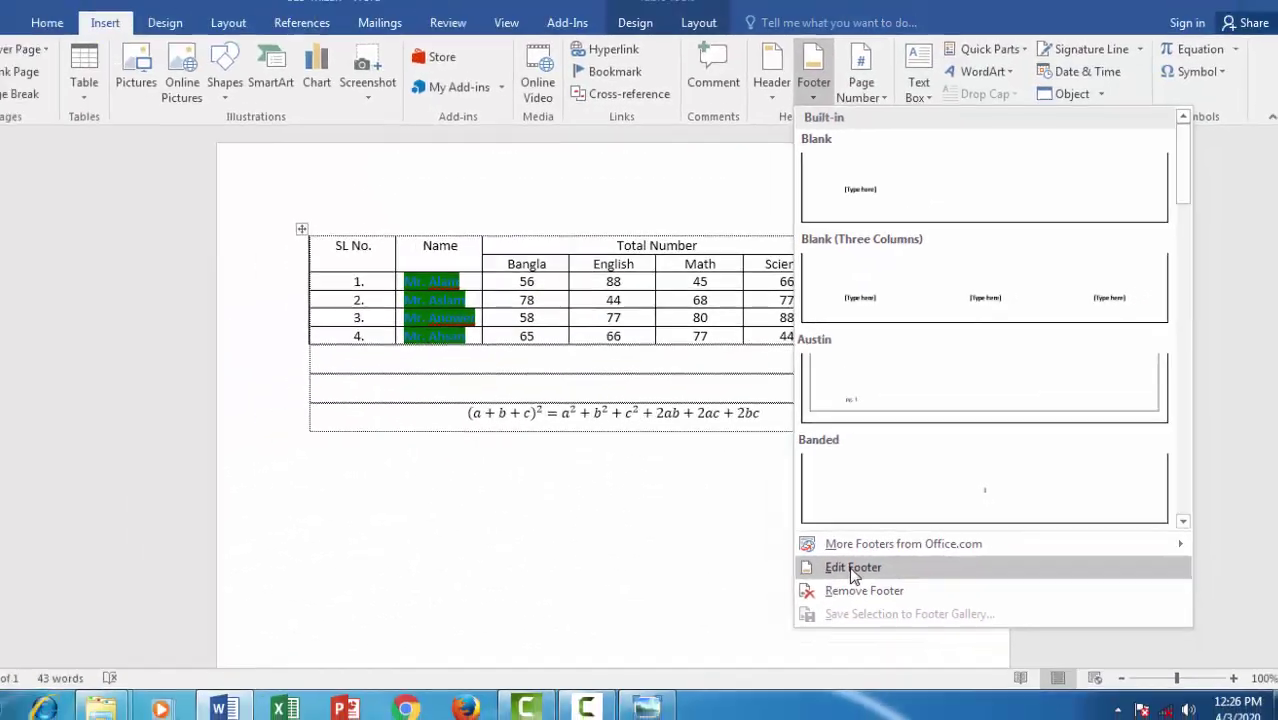
pyautogui.click(852, 568)
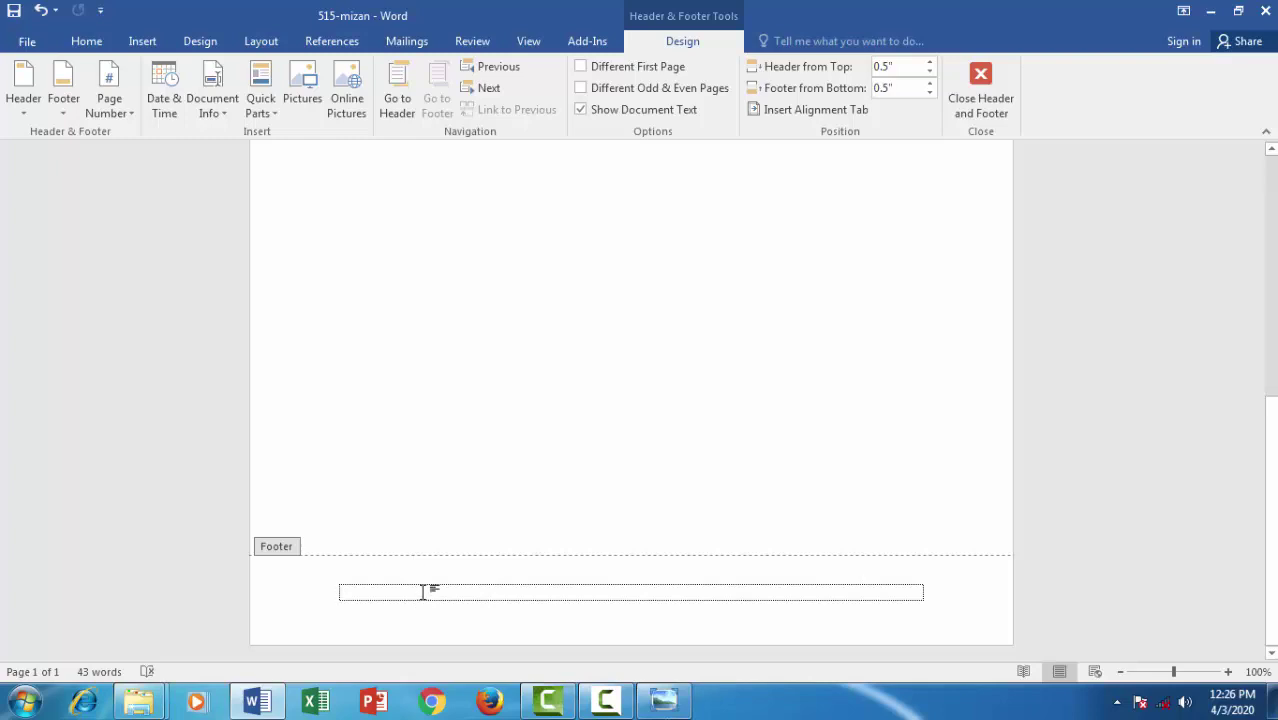
pyautogui.write('Post Office')
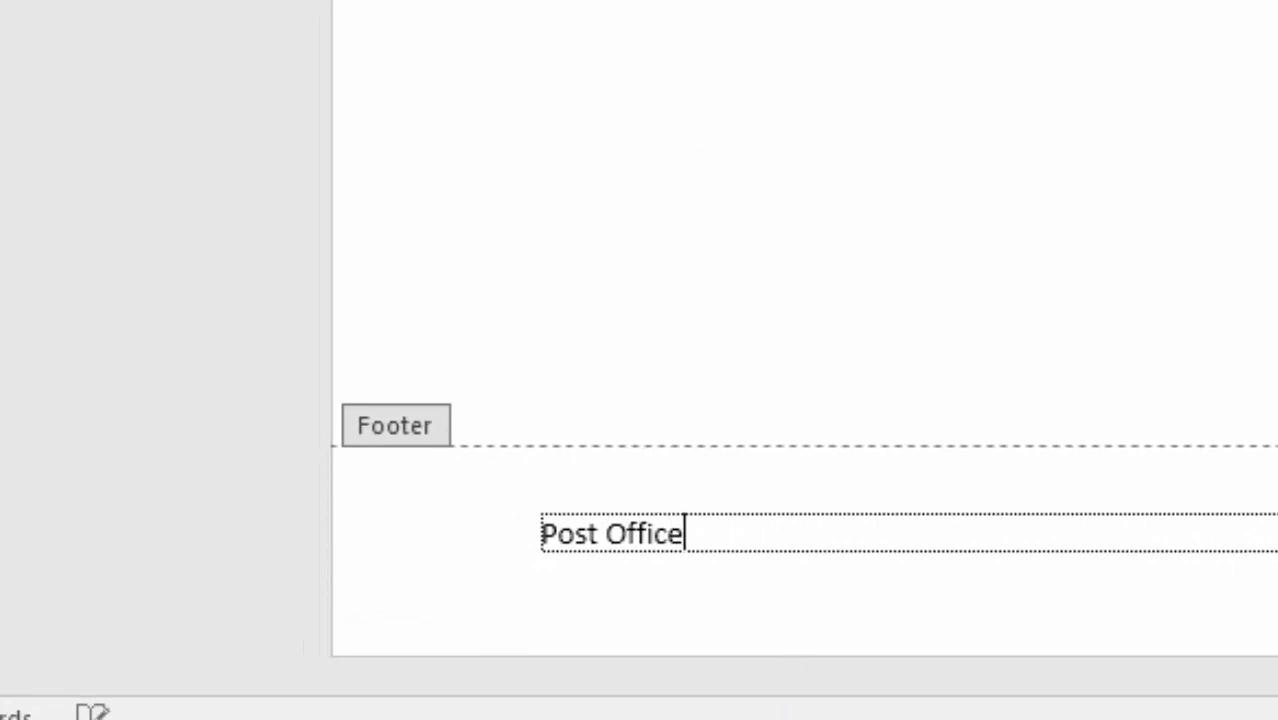
pyautogui.hotkey('ctrl', 'e')
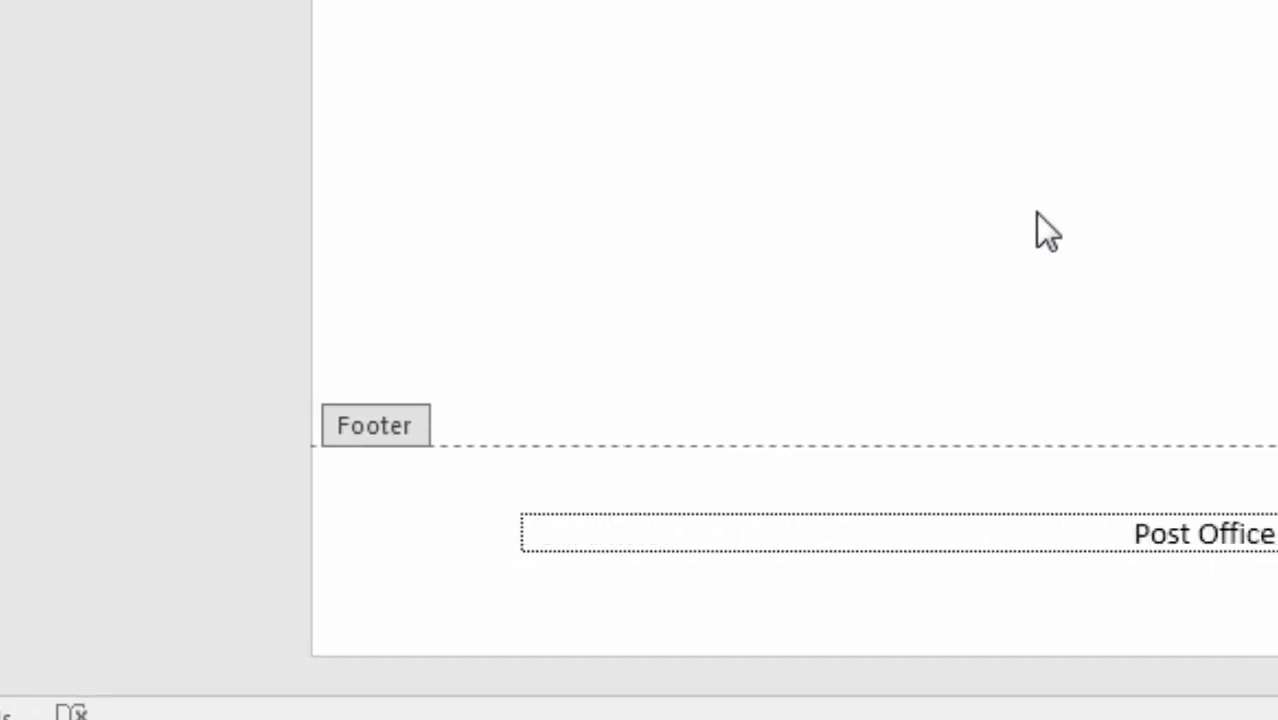
# Step: Read the page setup task in the exam paper image, and leave footer editing for the document body
pyautogui.hotkey('alt', 'Tab')
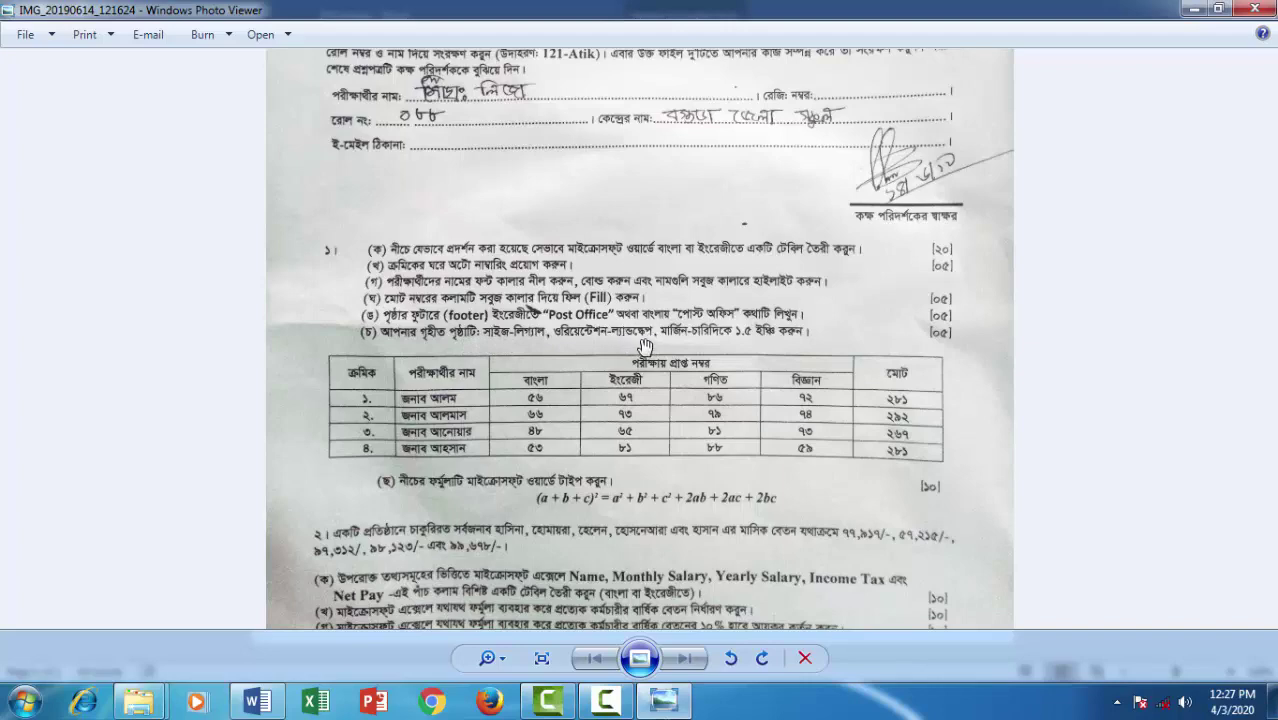
pyautogui.click(1194, 10)
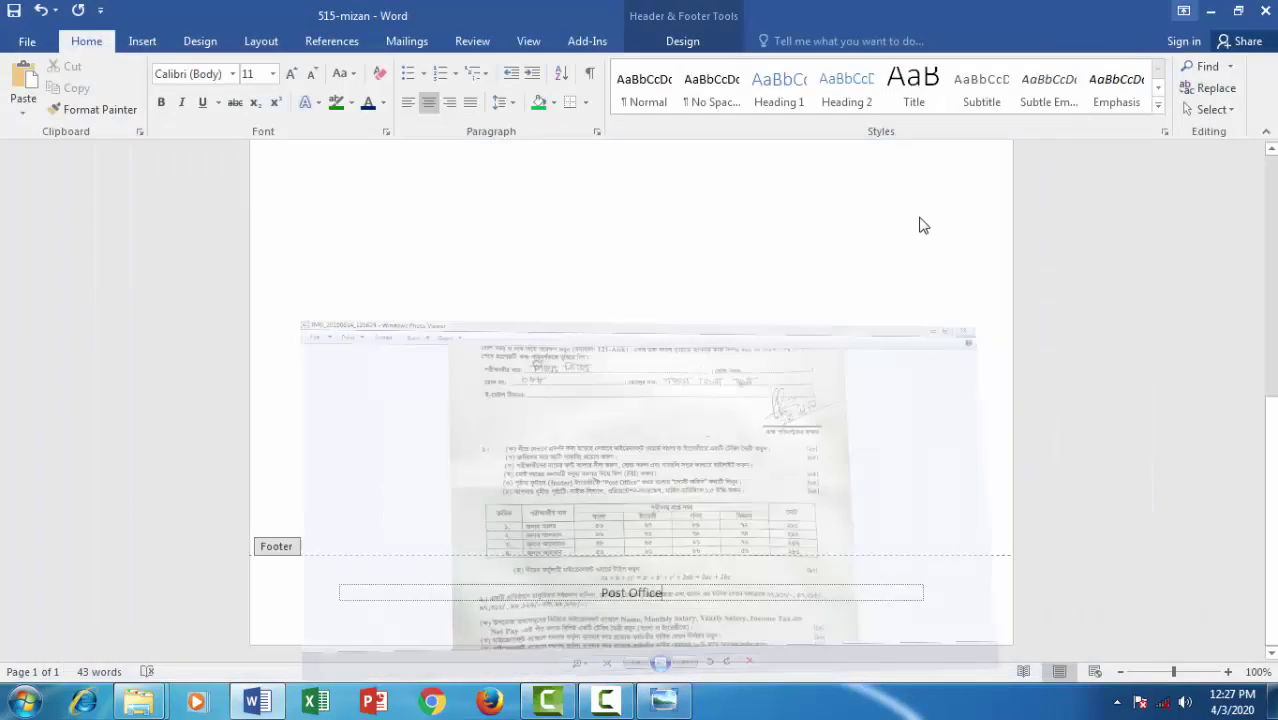
pyautogui.scroll(10, 503, 454)
pyautogui.doubleClick(562, 330)
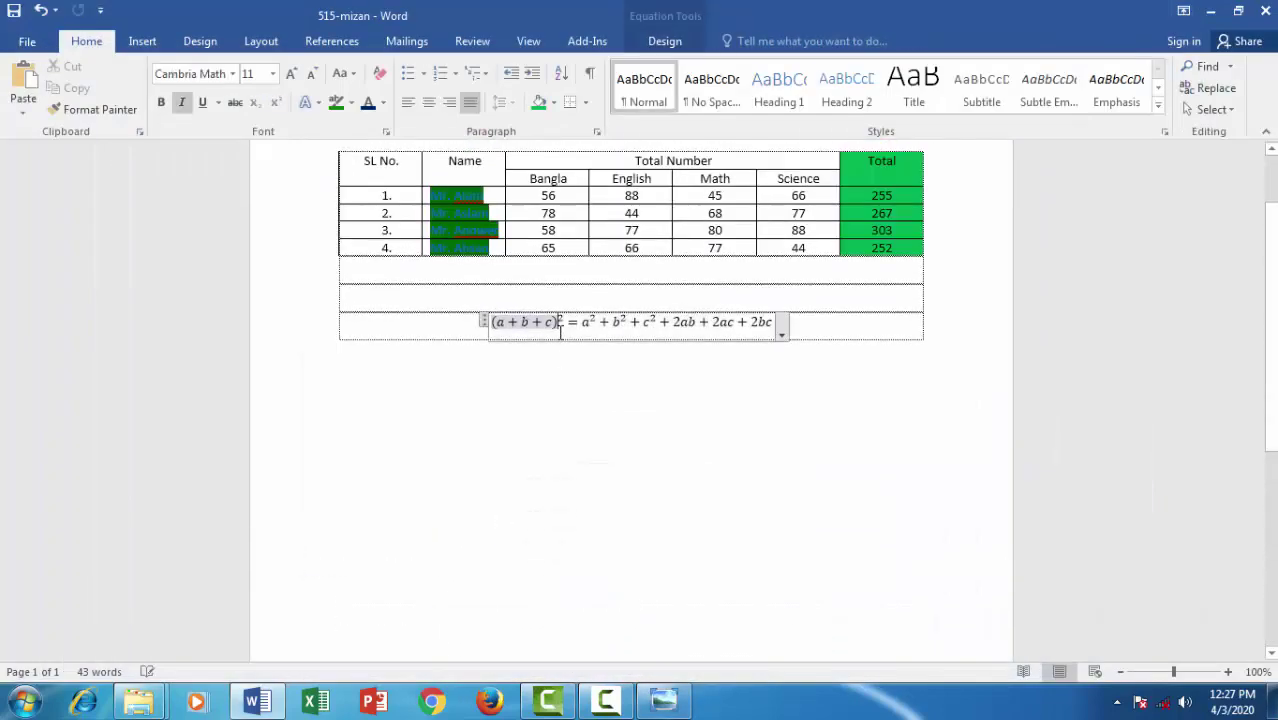
pyautogui.scroll(2, 560, 335)
pyautogui.click(577, 342)
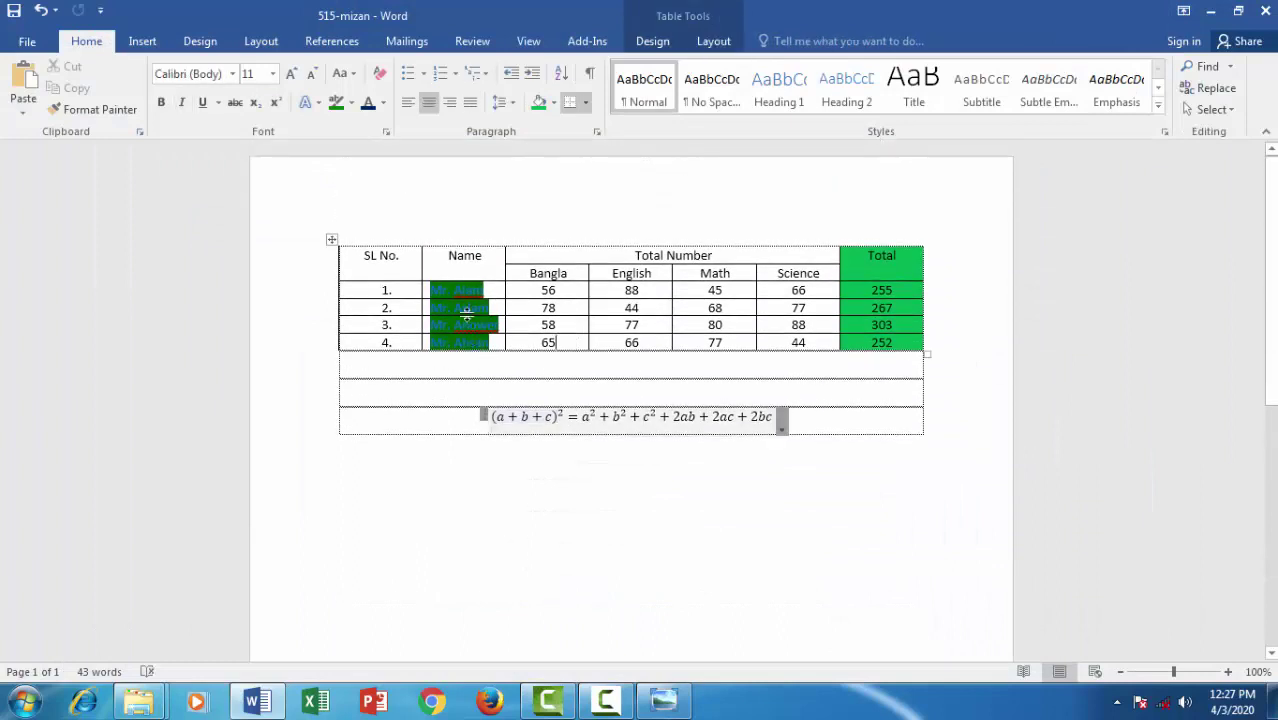
# Step: Open the page setup settings and set the paper size to Legal
pyautogui.click(143, 42)
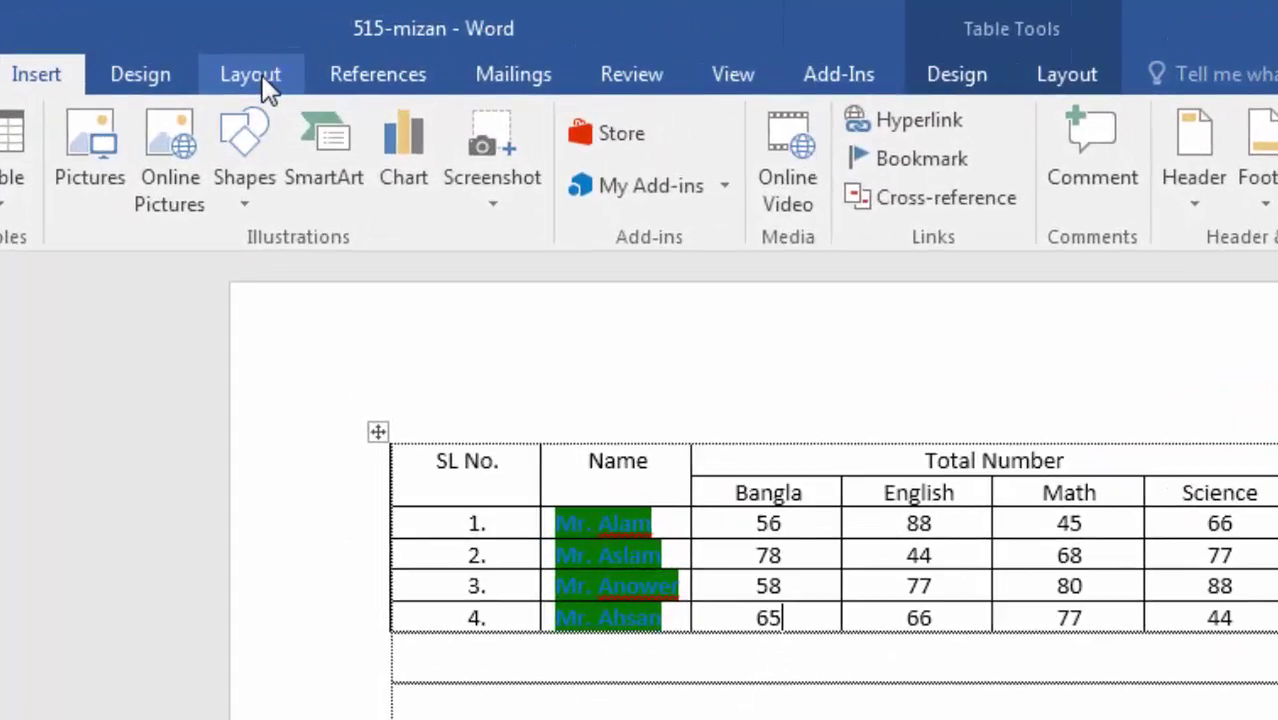
pyautogui.click(260, 44)
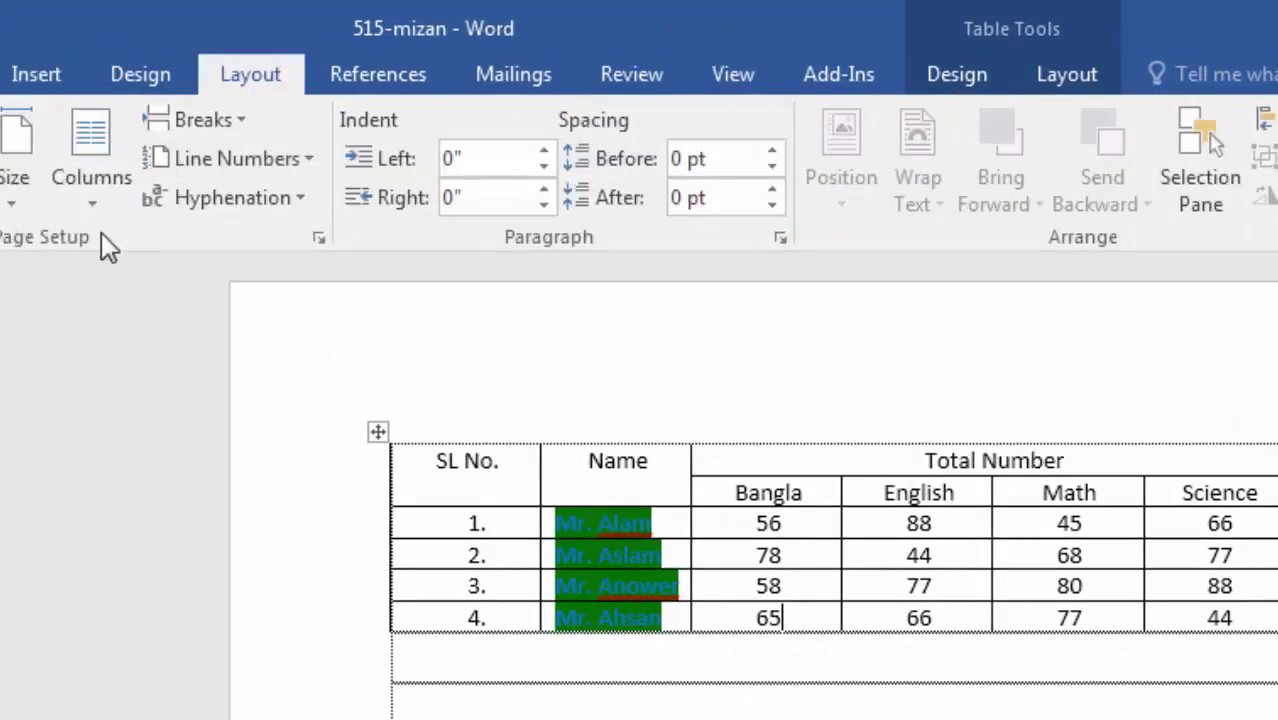
pyautogui.click(318, 240)
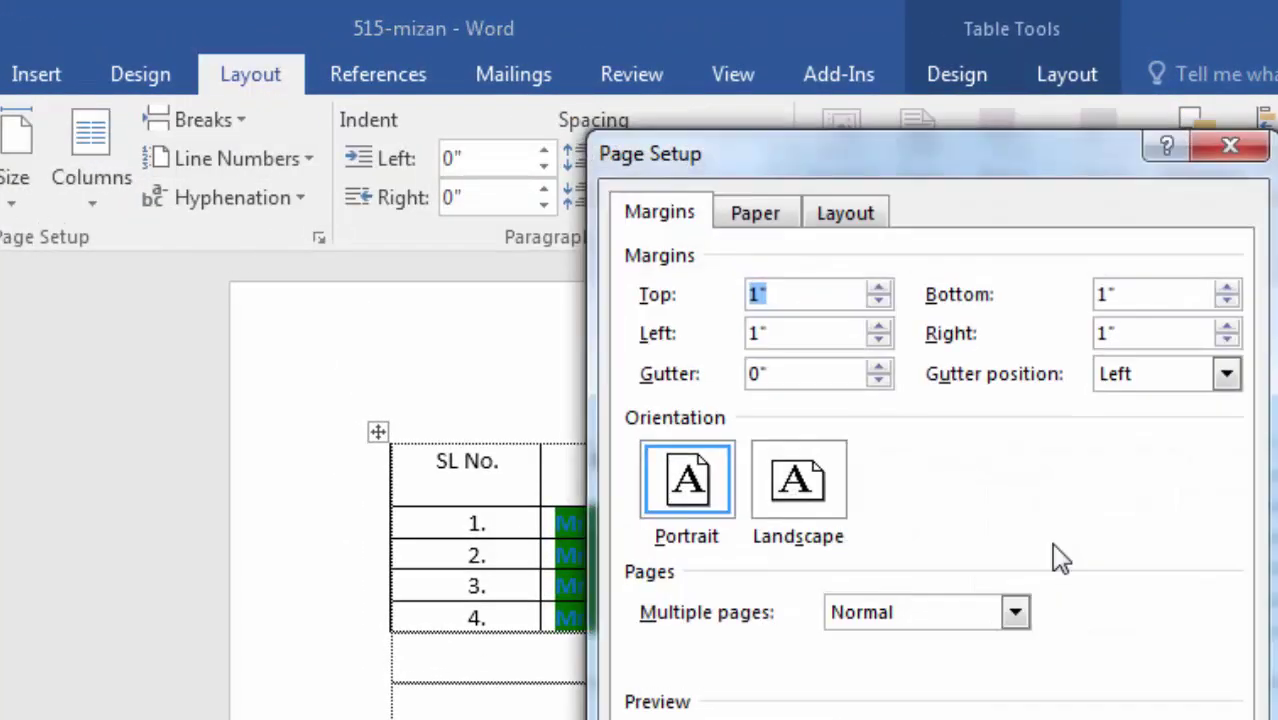
pyautogui.moveTo(845, 225); pyautogui.dragTo(1277, 155)
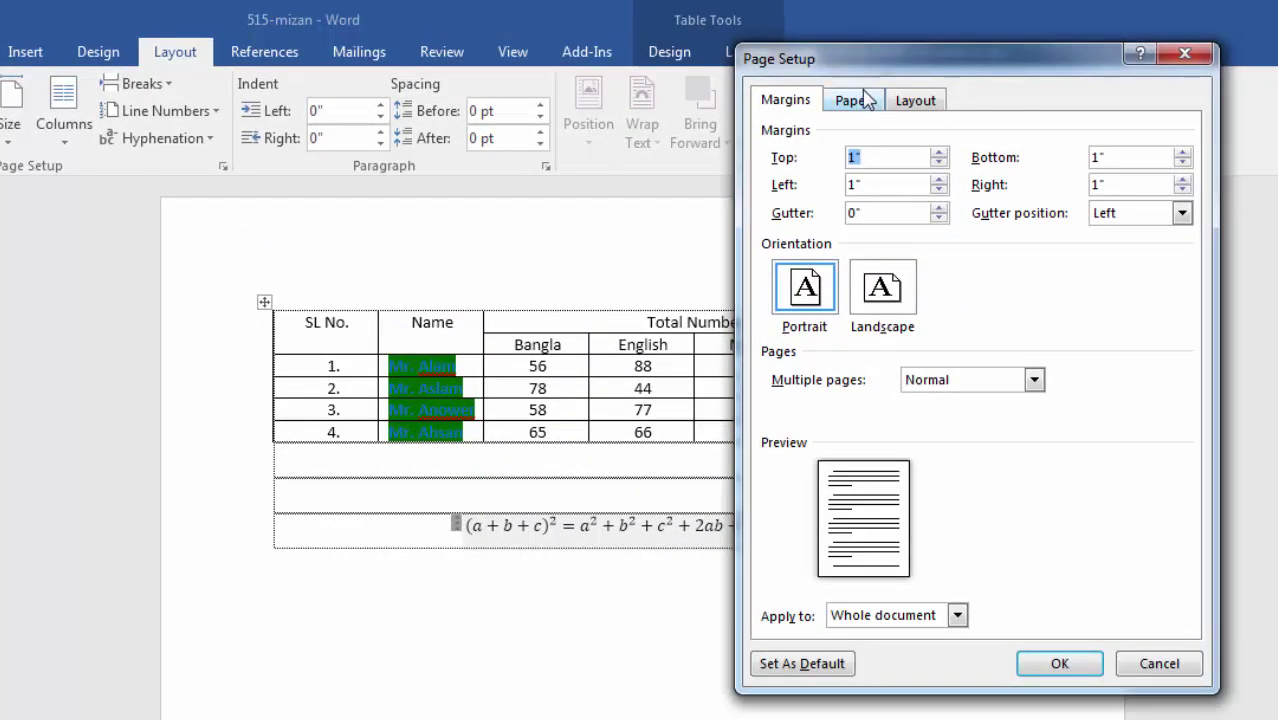
pyautogui.click(864, 106)
pyautogui.click(920, 158)
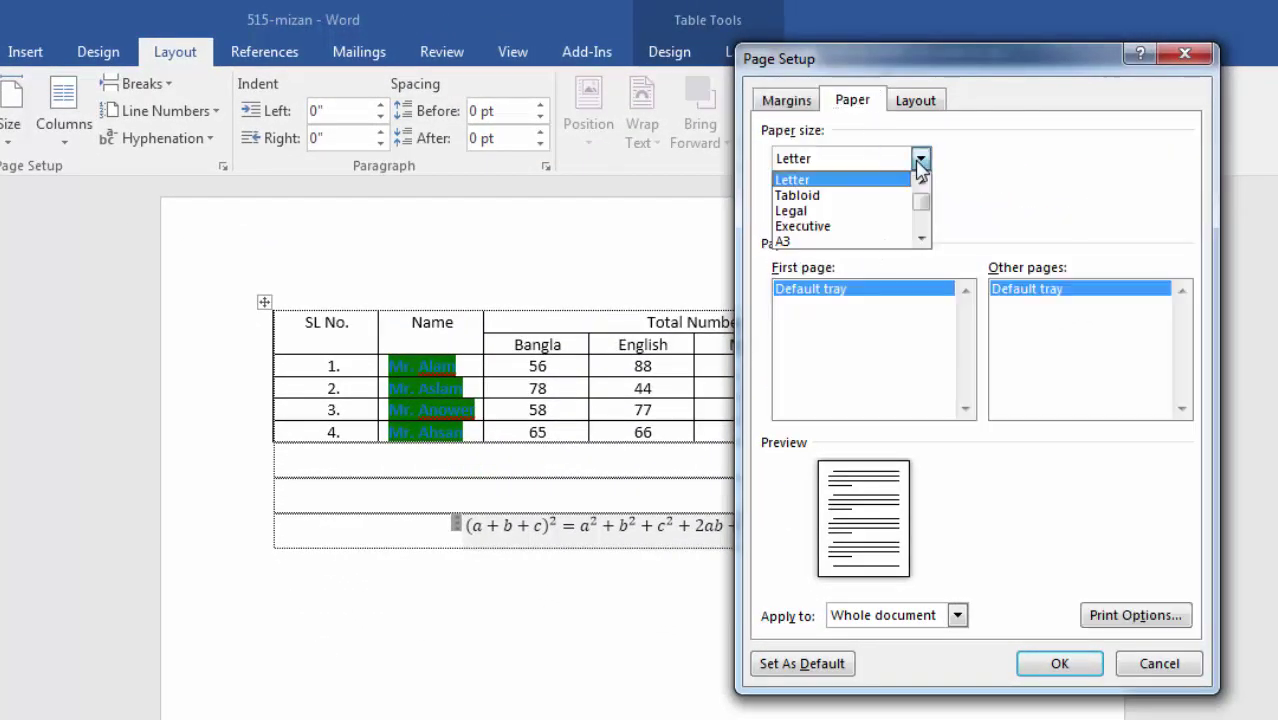
pyautogui.scroll(-1, 868, 214)
pyautogui.scroll(-2, 866, 218)
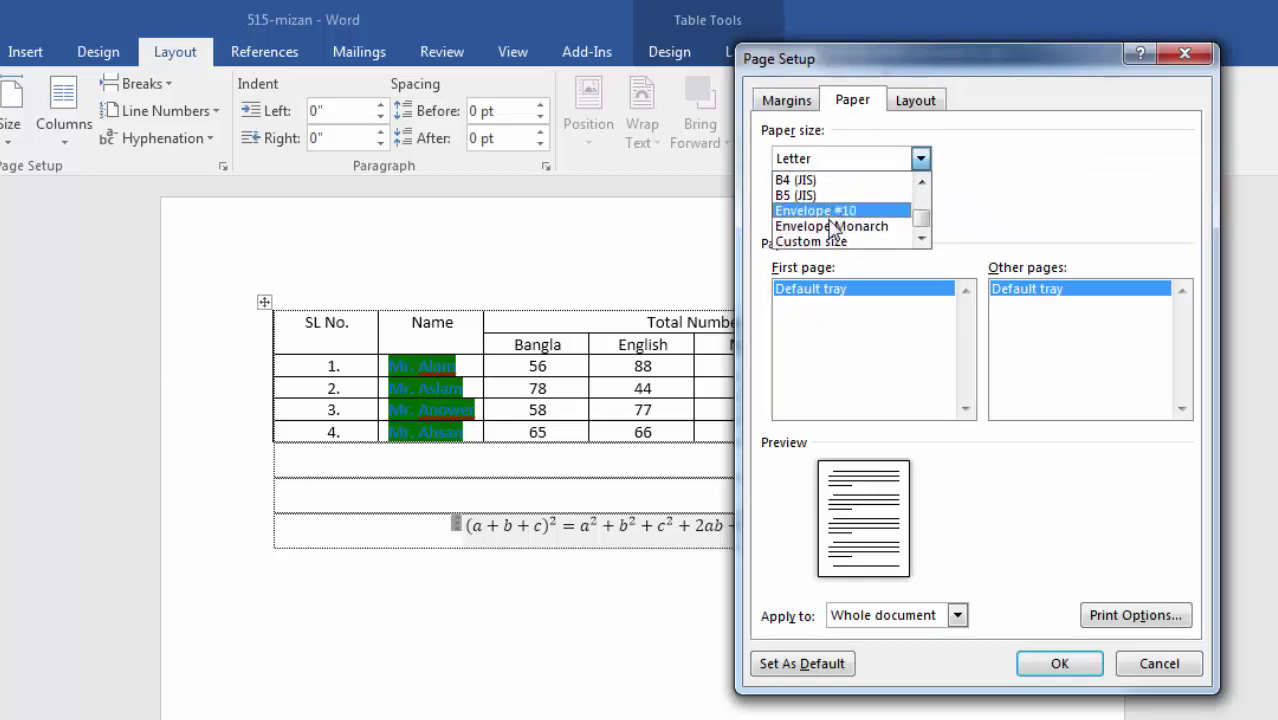
pyautogui.scroll(3, 826, 228)
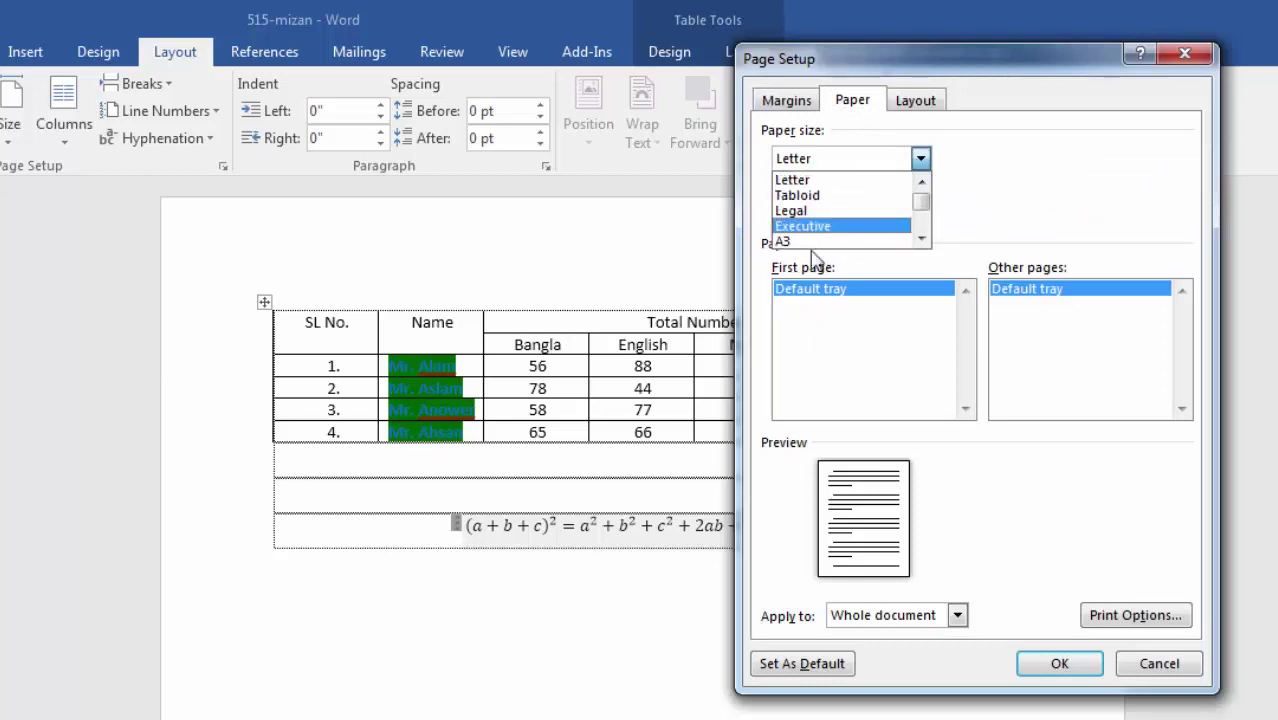
pyautogui.scroll(-2, 822, 228)
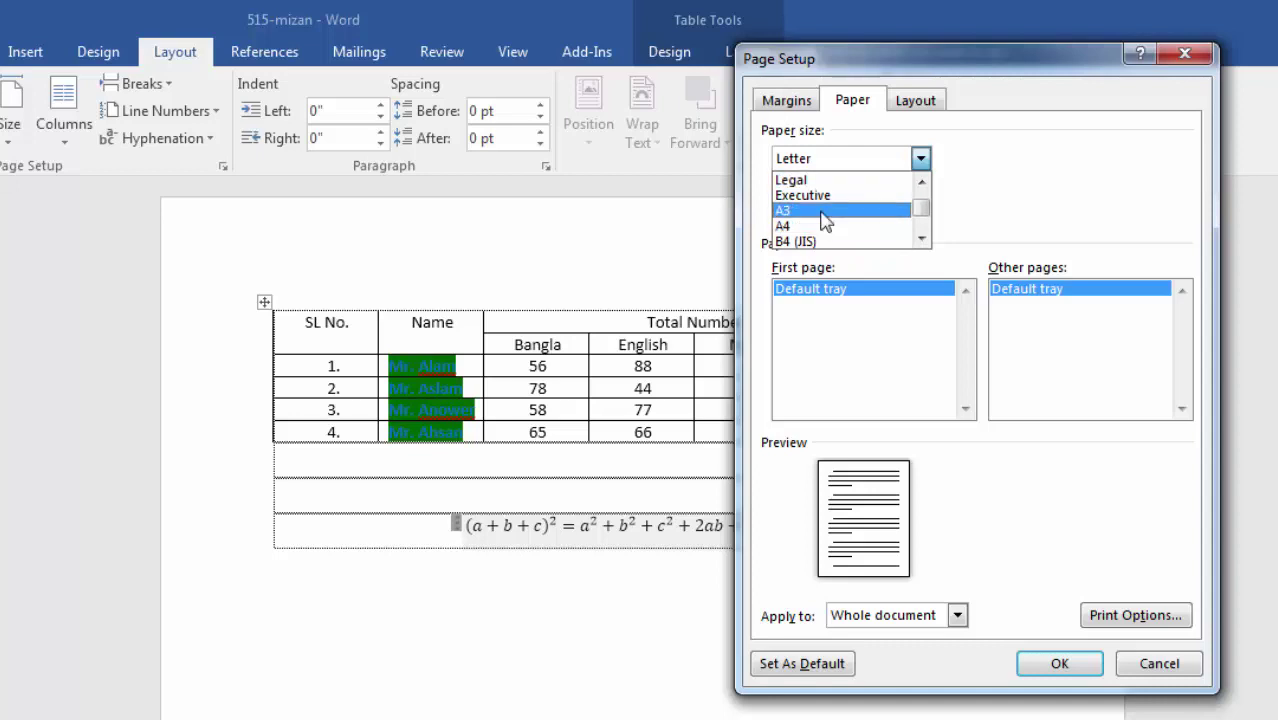
pyautogui.click(801, 184)
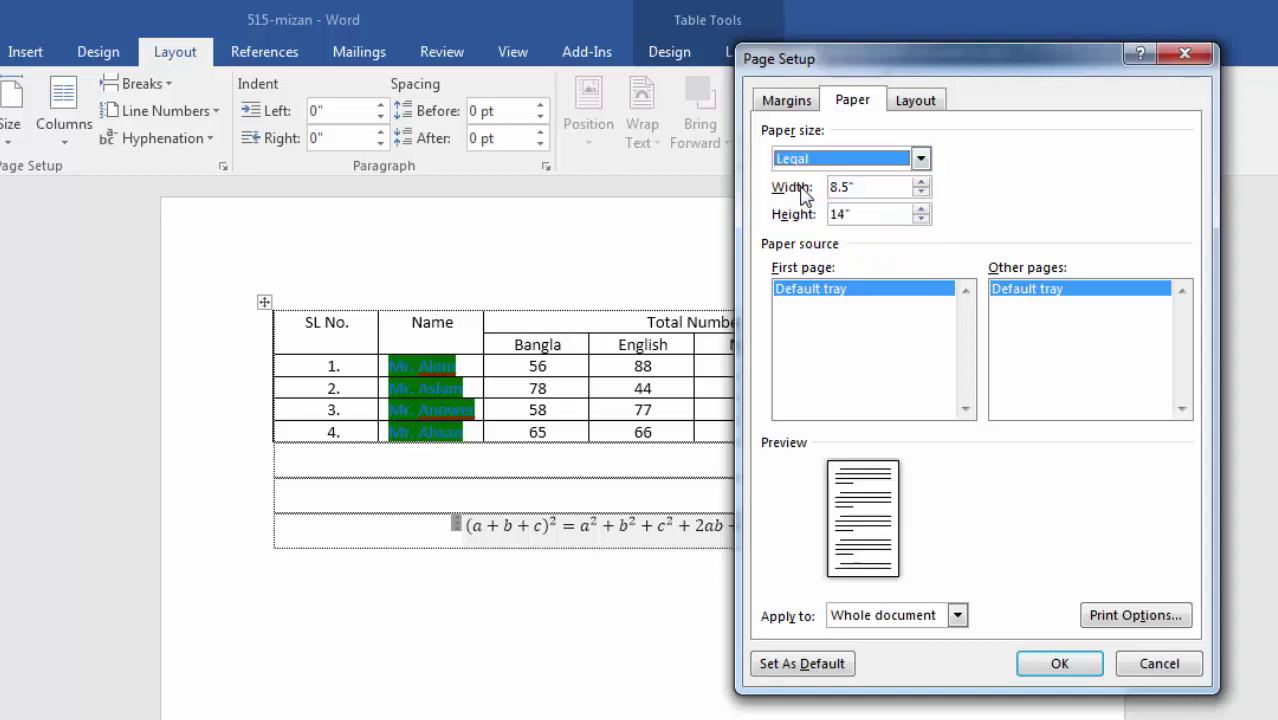
# Step: Set the page orientation to Landscape and check the required margins in the exam paper image
pyautogui.click(790, 102)
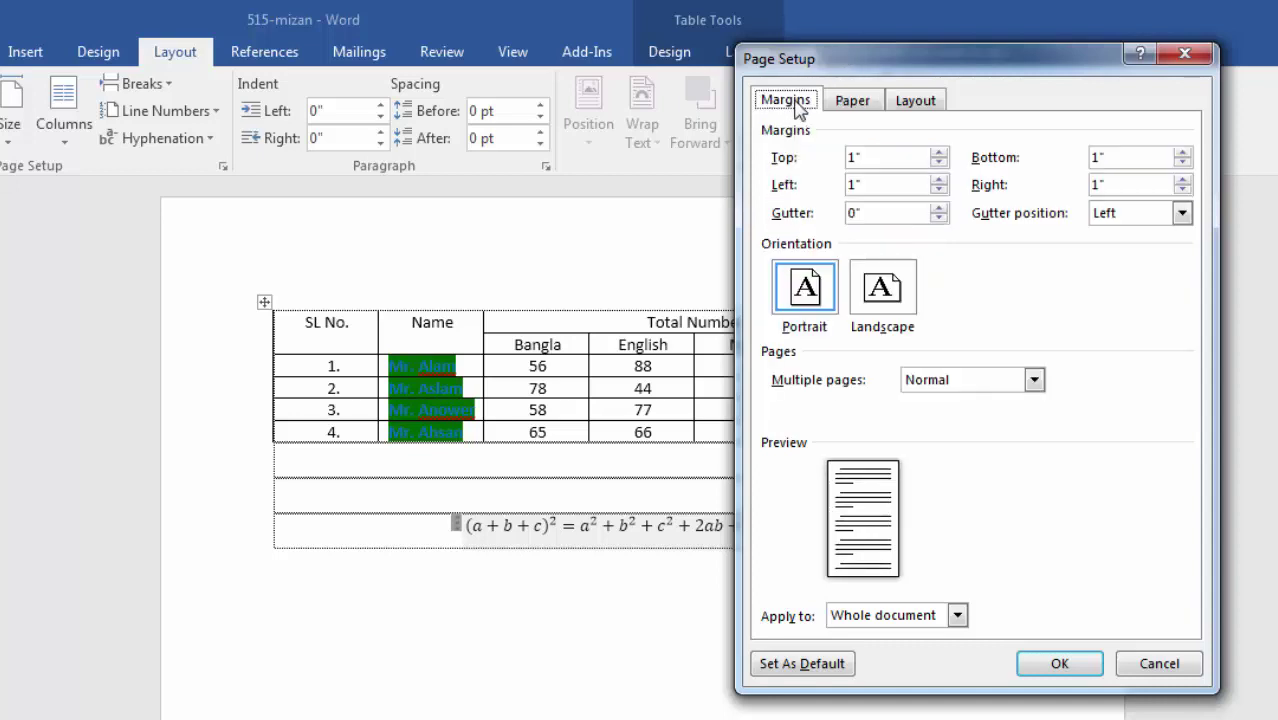
pyautogui.click(884, 288)
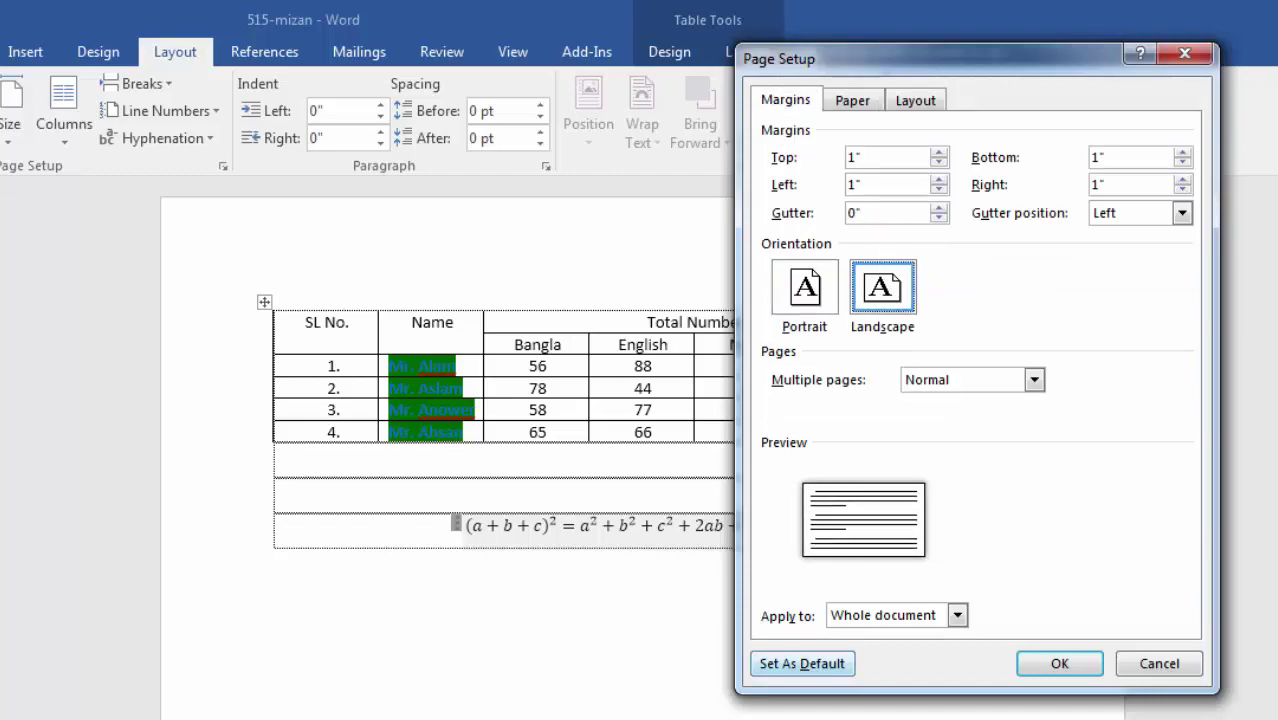
pyautogui.hotkey('alt', 'Tab')
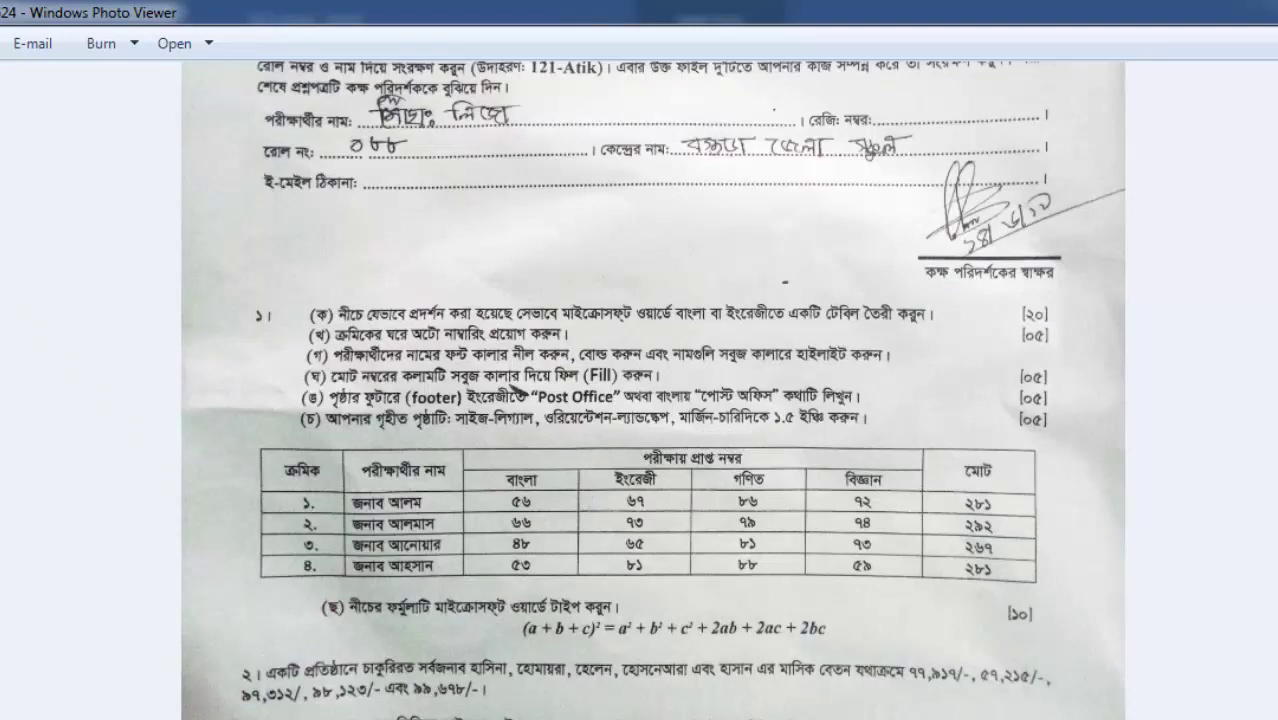
pyautogui.hotkey('alt', 'Tab')
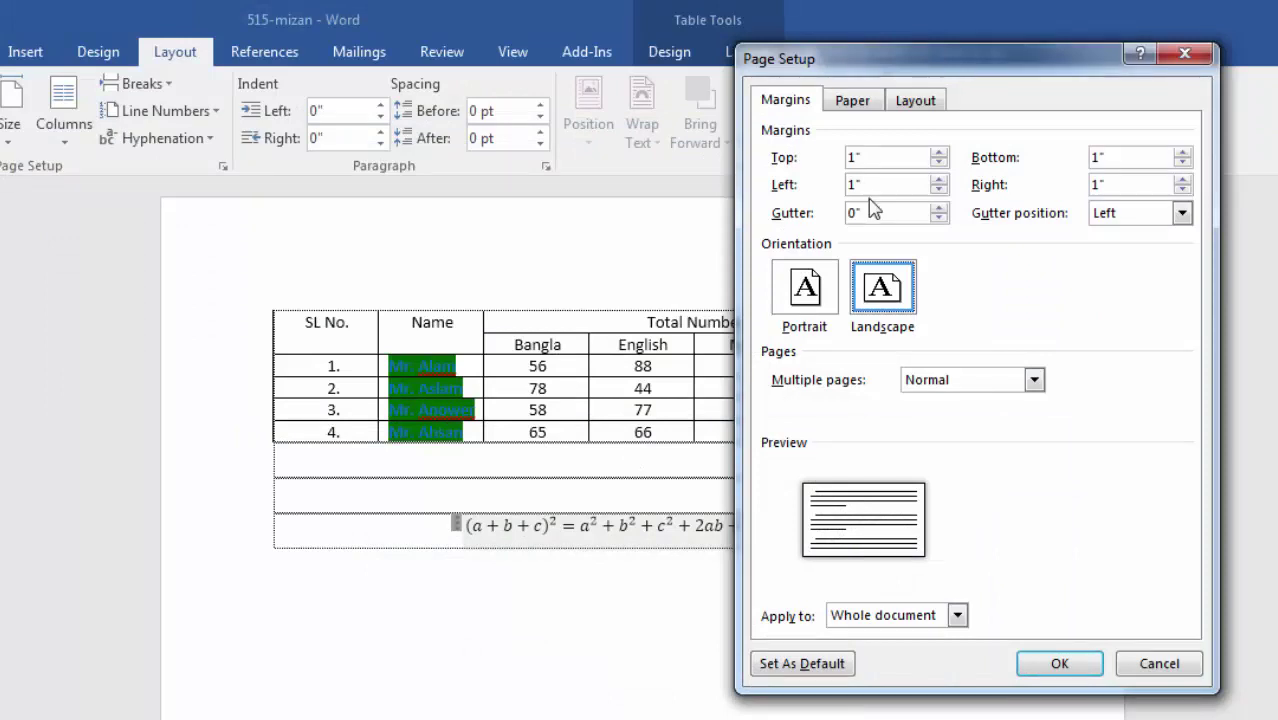
# Step: Set the top, left, bottom and right margins to 1.5" each and apply the page setup to the whole document
pyautogui.click(853, 157)
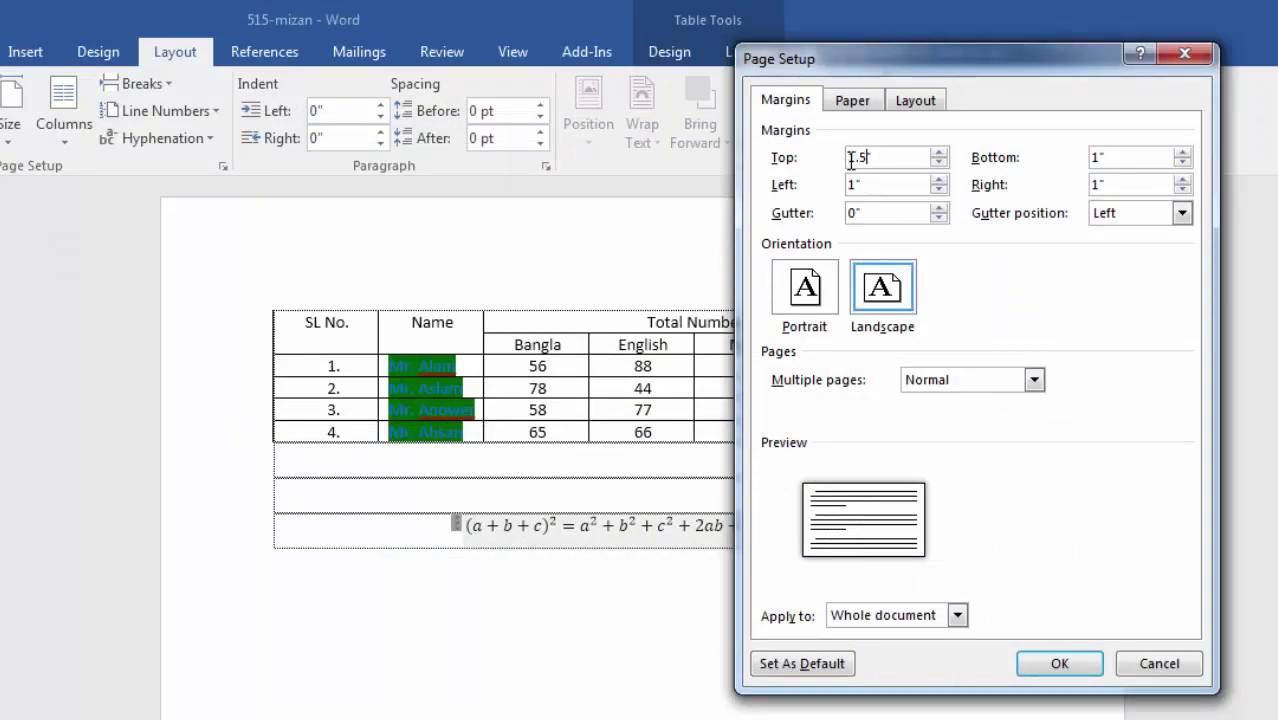
pyautogui.press('Tab')
pyautogui.hotkey('shift', 'Tab')
pyautogui.doubleClick(887, 183)
pyautogui.write('1.5')
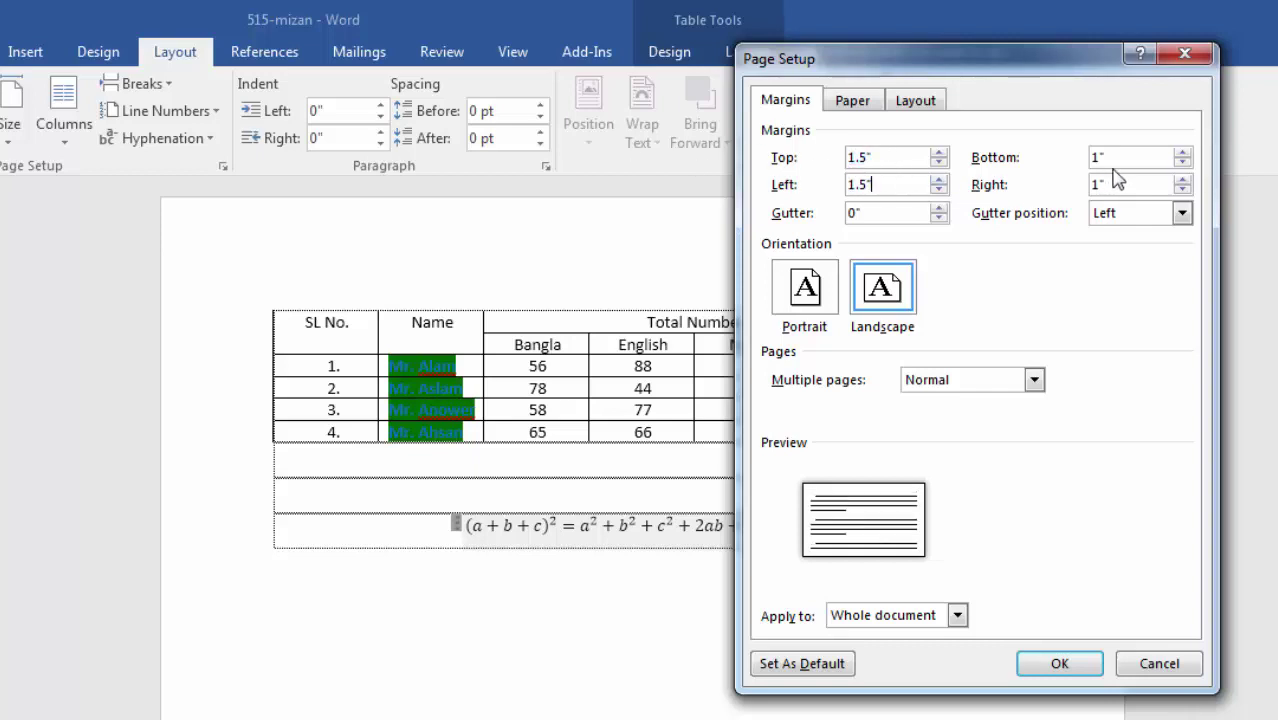
pyautogui.doubleClick(1128, 160)
pyautogui.write('1.5')
pyautogui.doubleClick(1148, 183)
pyautogui.write('1.5')
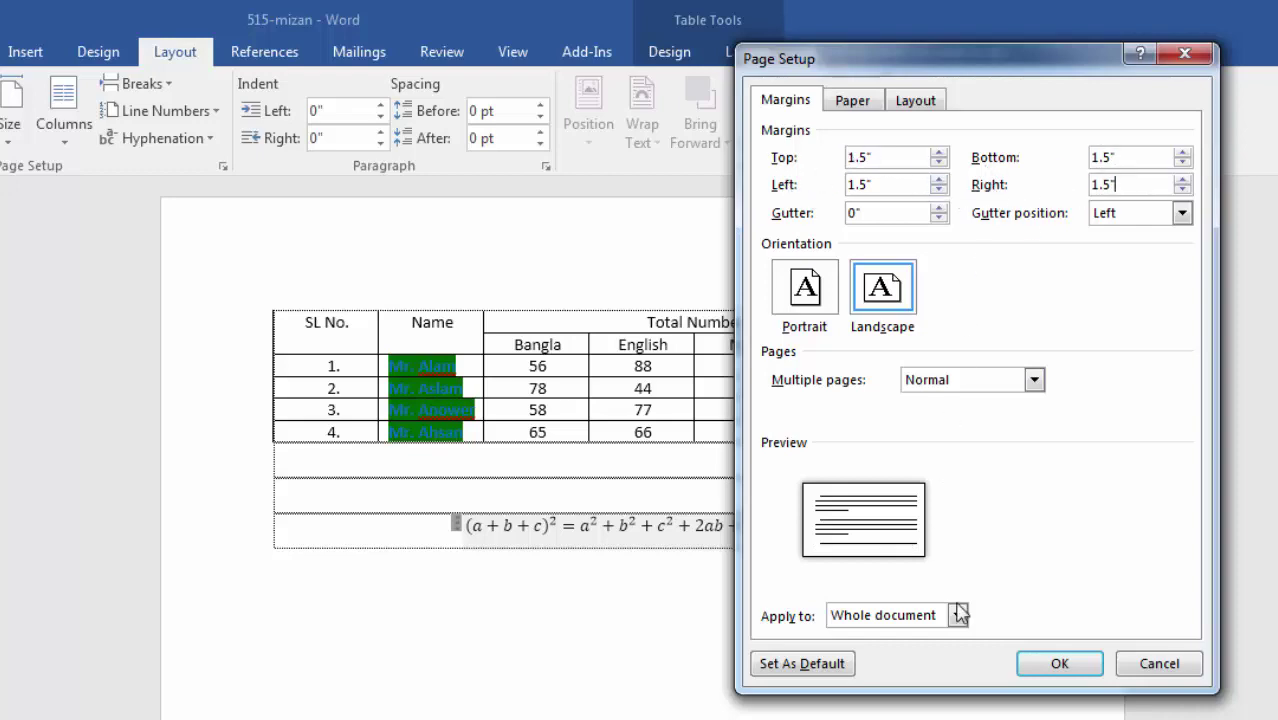
pyautogui.click(1060, 663)
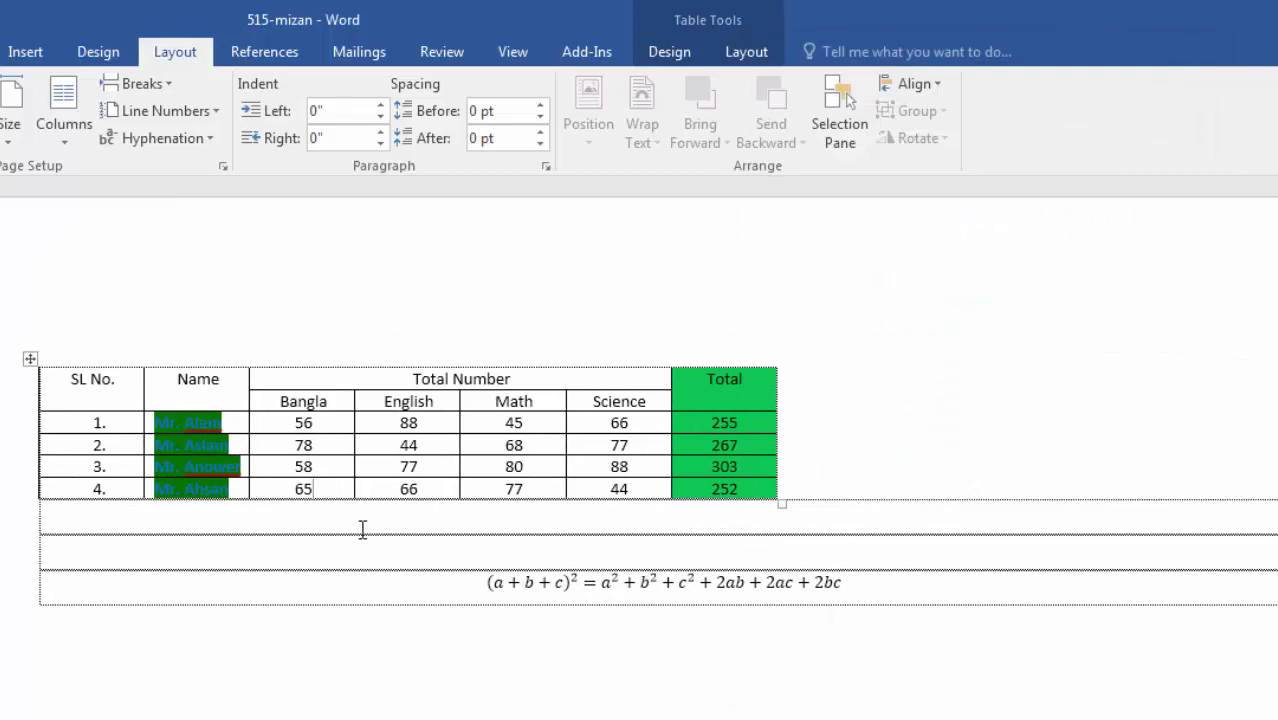
# Step: Centre the whole marks table horizontally on the page and check the resulting layout
pyautogui.click(30, 358)
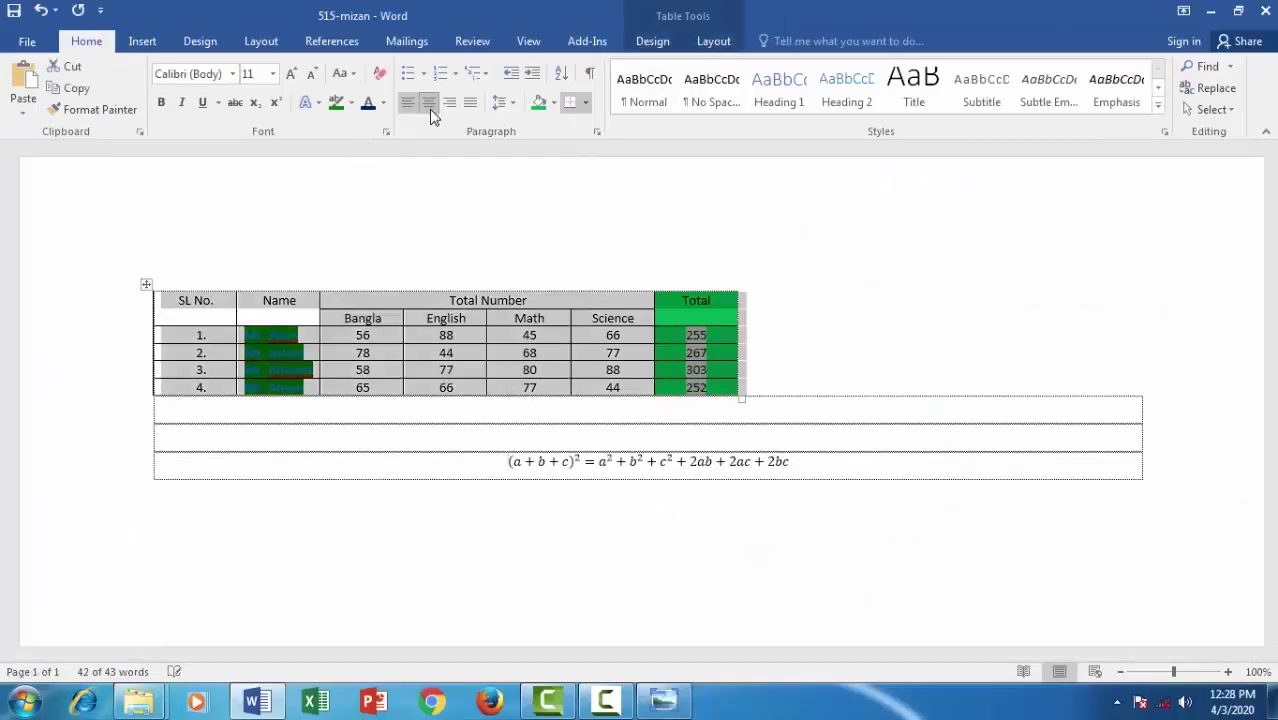
pyautogui.click(430, 106)
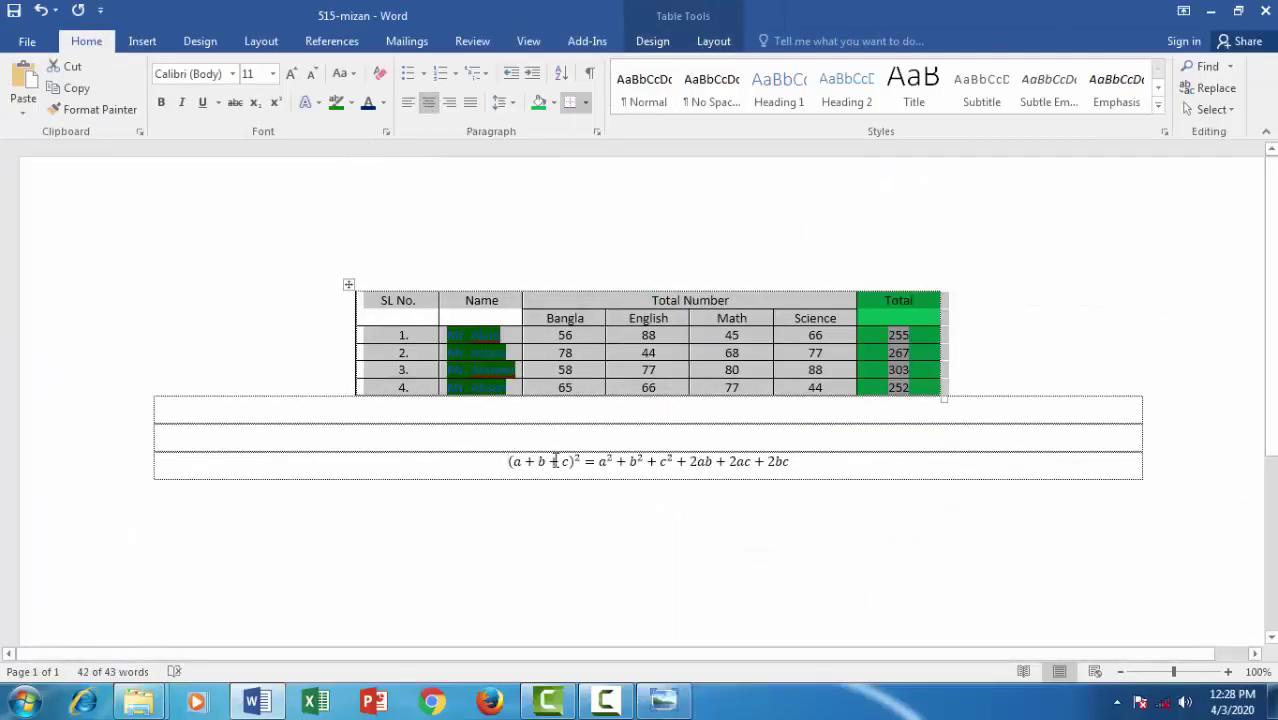
pyautogui.click(560, 462)
pyautogui.scroll(-3, 590, 534)
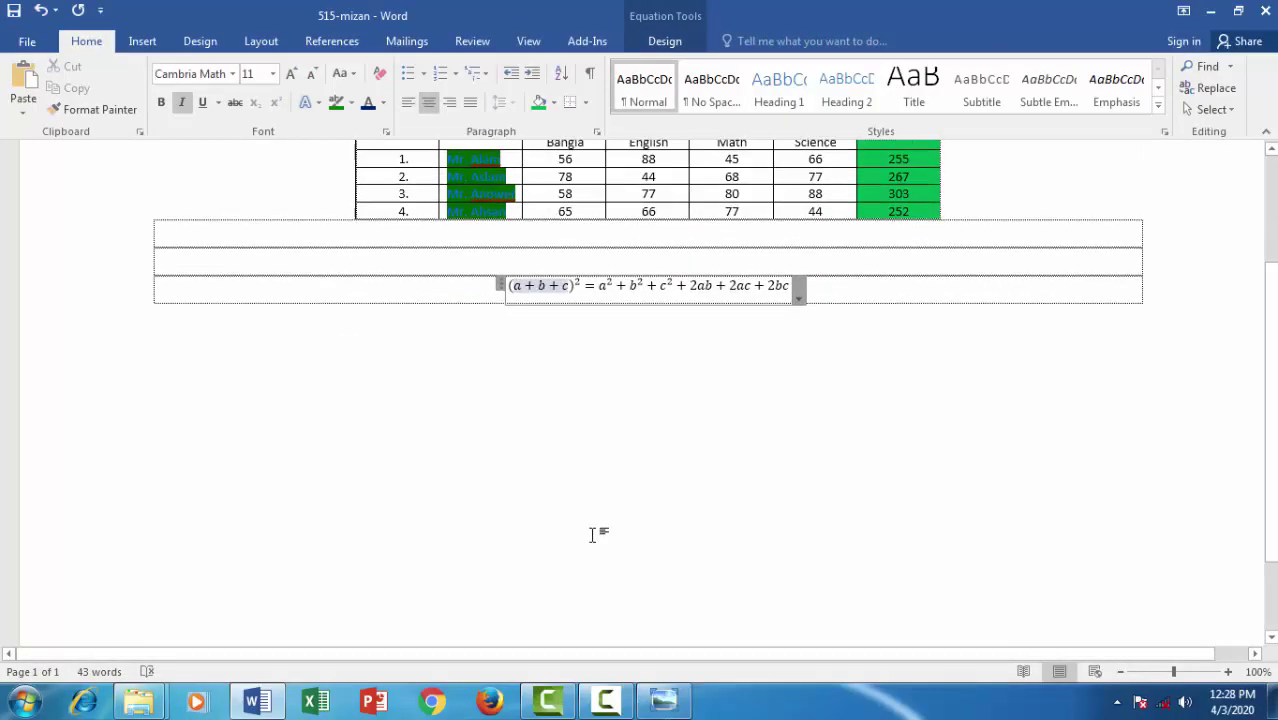
pyautogui.scroll(2, 508, 440)
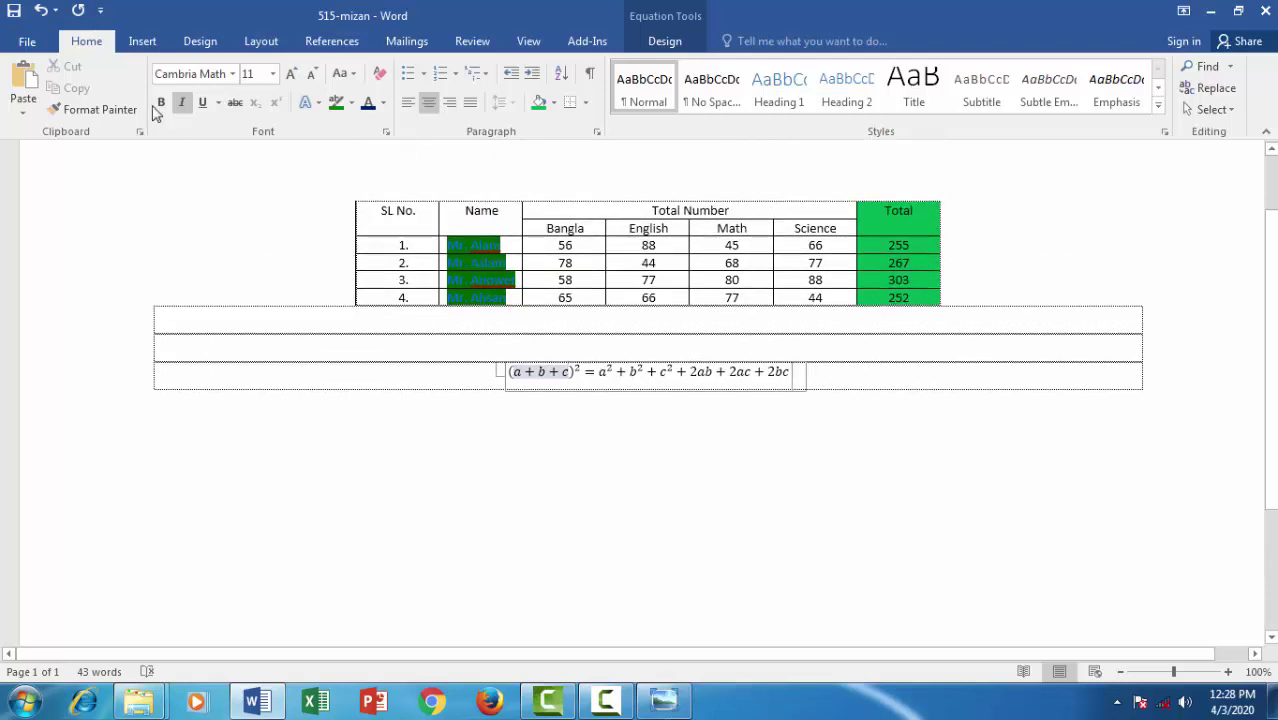
# Step: Save the document, look it over once more and close it
pyautogui.click(15, 11)
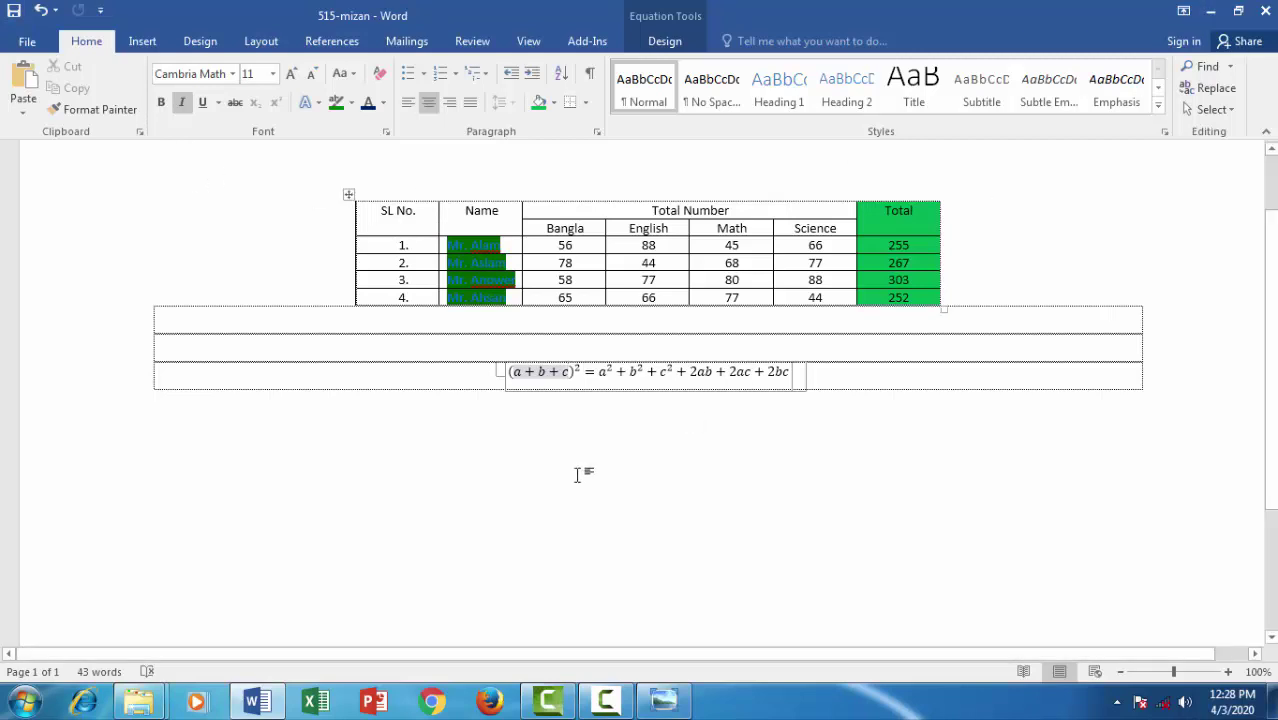
pyautogui.scroll(-3, 580, 477)
pyautogui.scroll(3, 580, 477)
pyautogui.click(1265, 10)
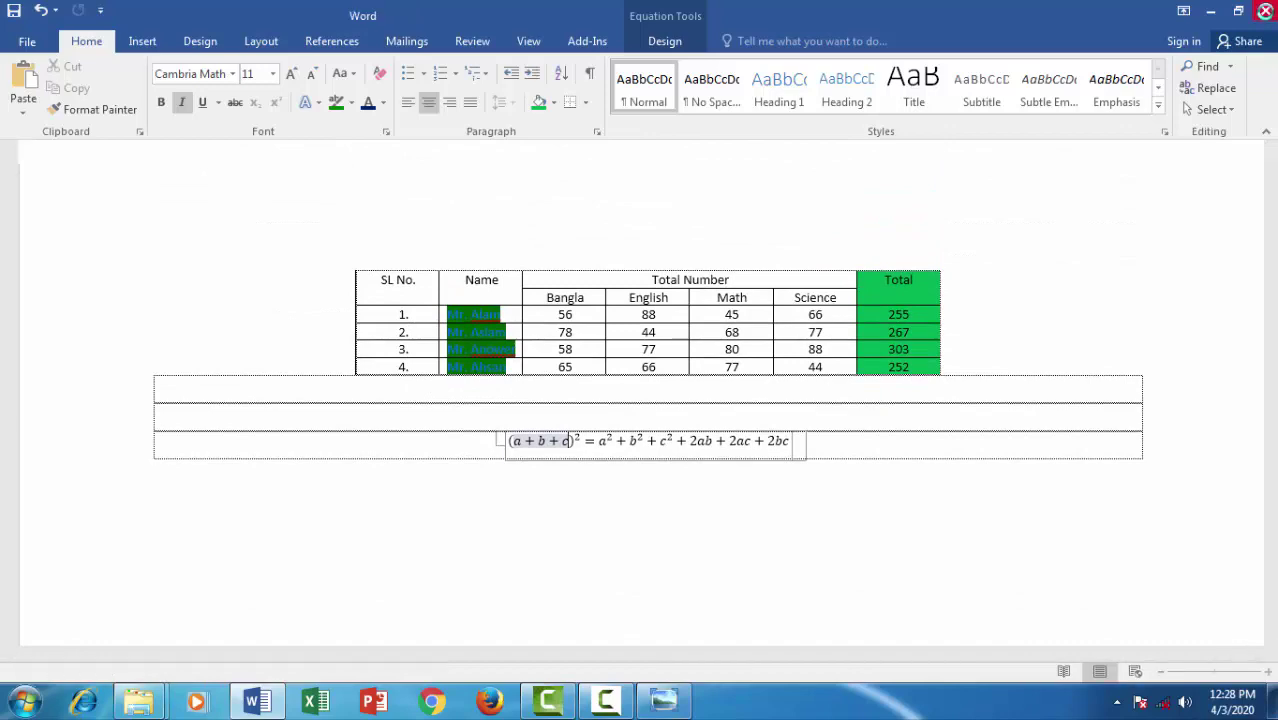
# Step: Bring up the exam paper image and read the Excel salary table tasks in question 2
pyautogui.click(664, 700)
pyautogui.moveTo(629, 479); pyautogui.dragTo(629, 355)
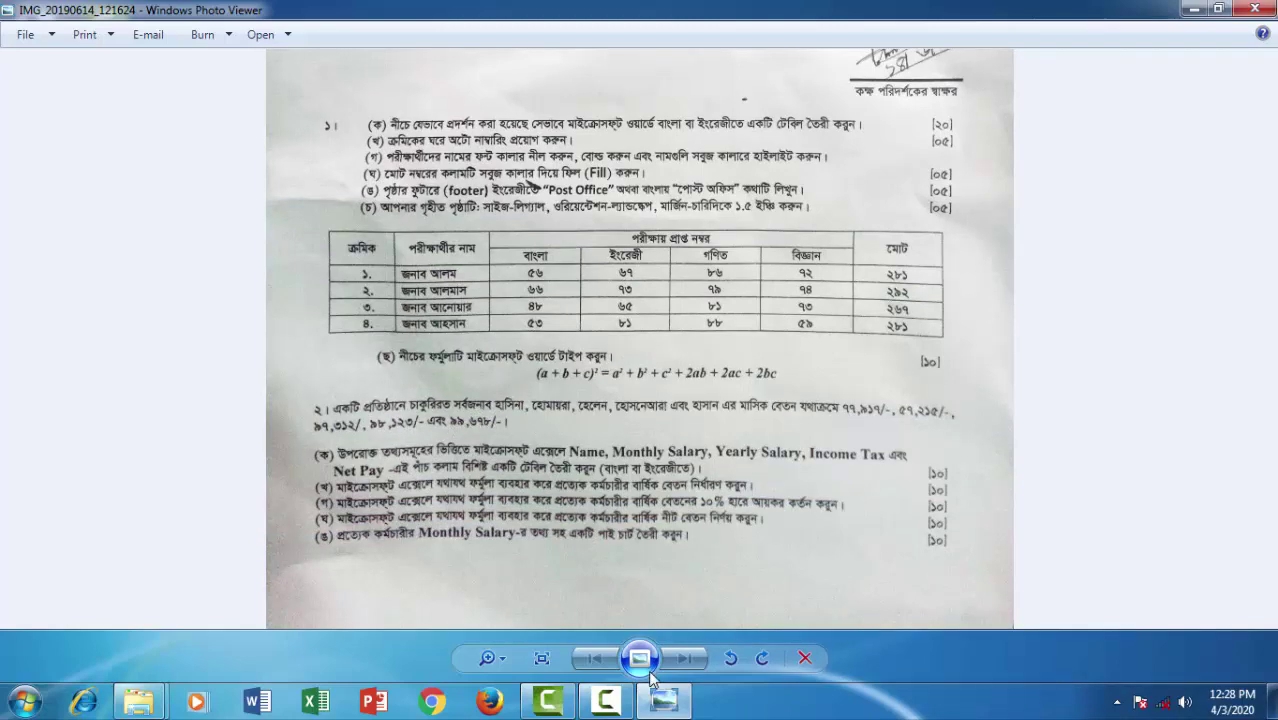
# Step: Reopen the saved Word document from the exam folder, check its table and equation, and close it
pyautogui.click(664, 700)
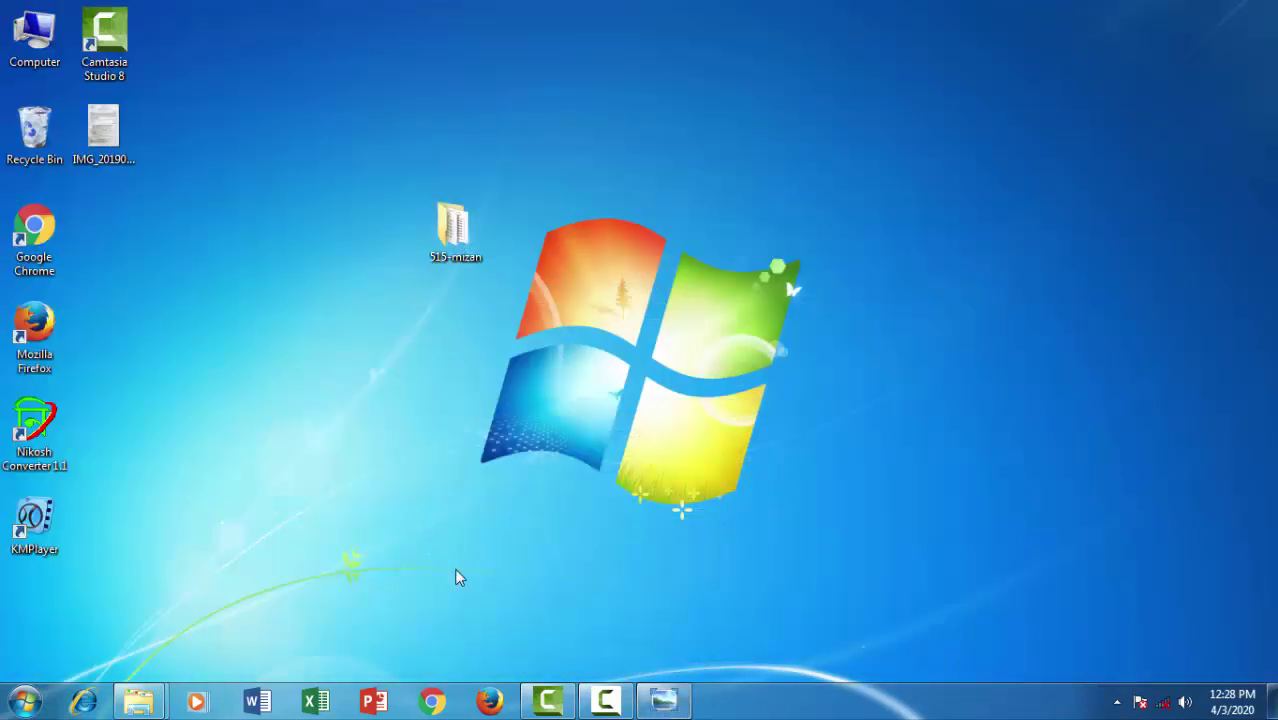
pyautogui.moveTo(138, 700)
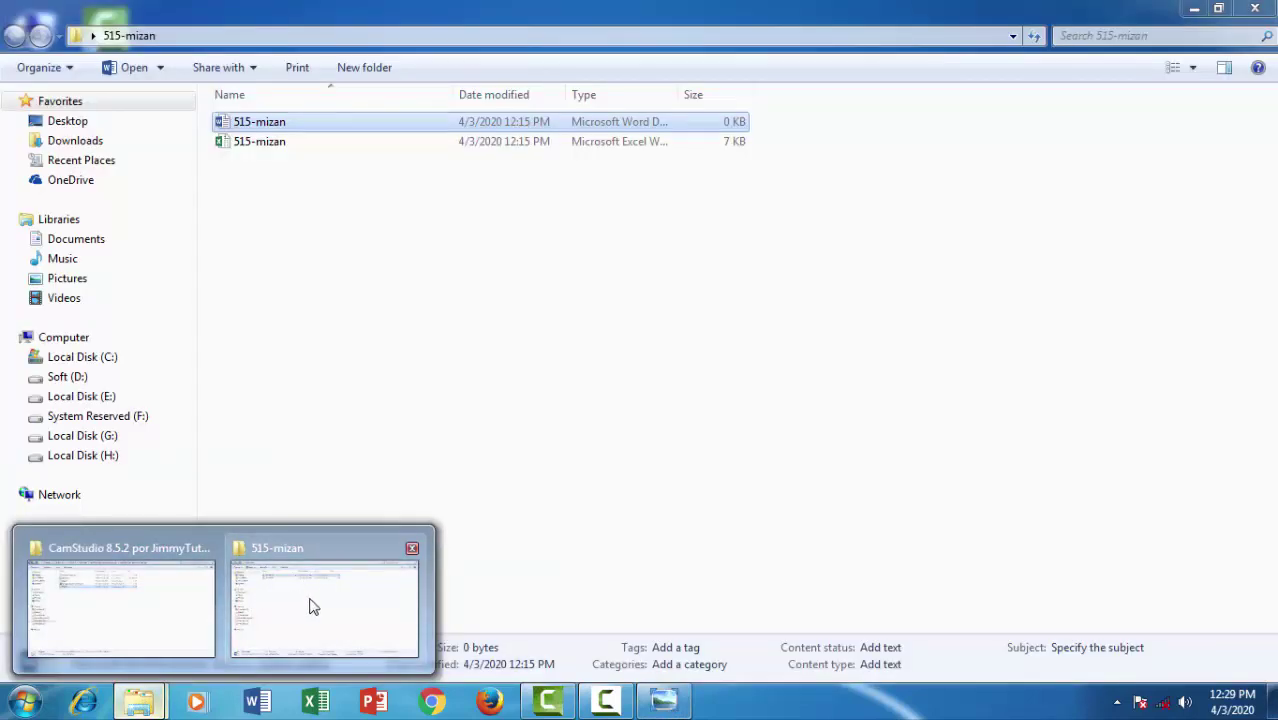
pyautogui.click(311, 606)
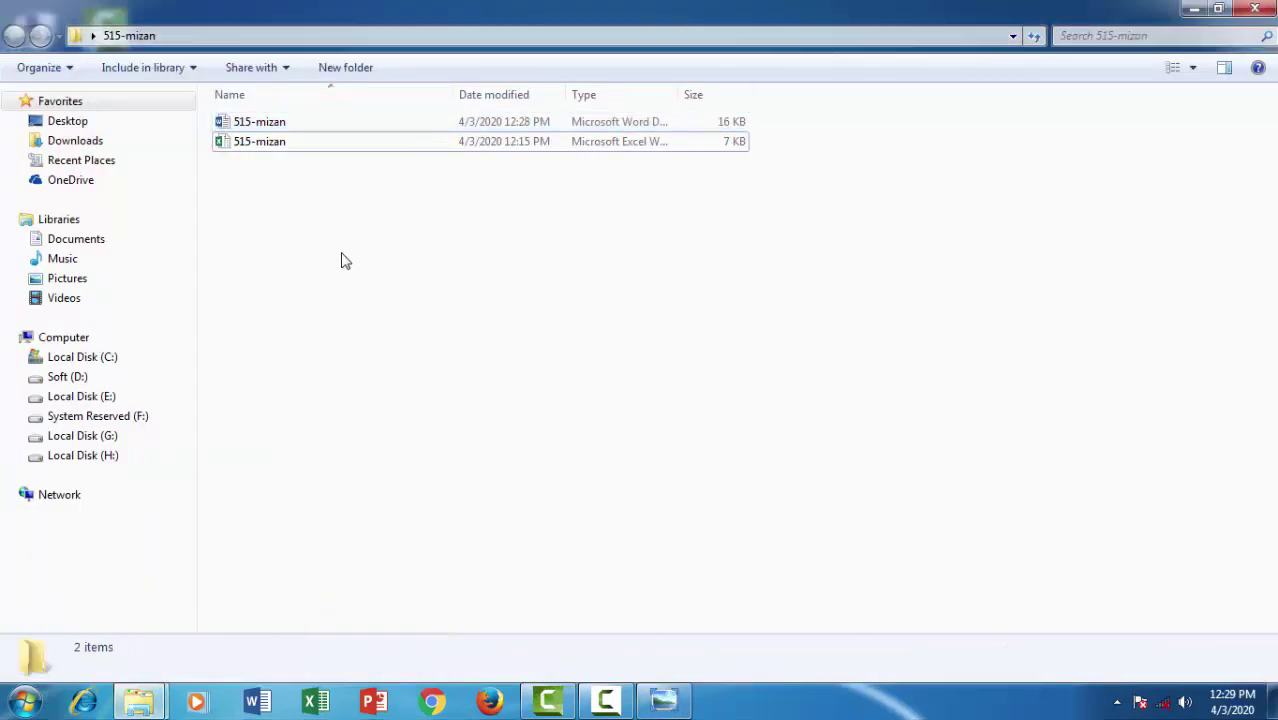
pyautogui.click(262, 143)
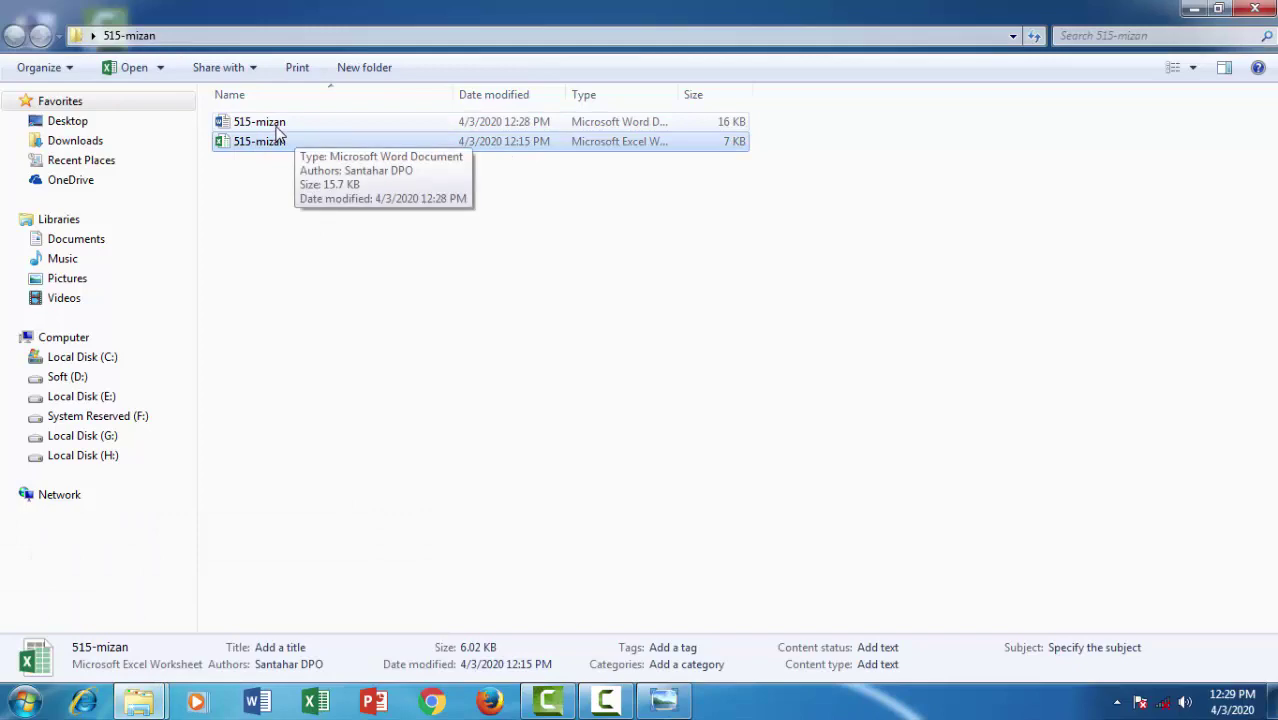
pyautogui.doubleClick(270, 122)
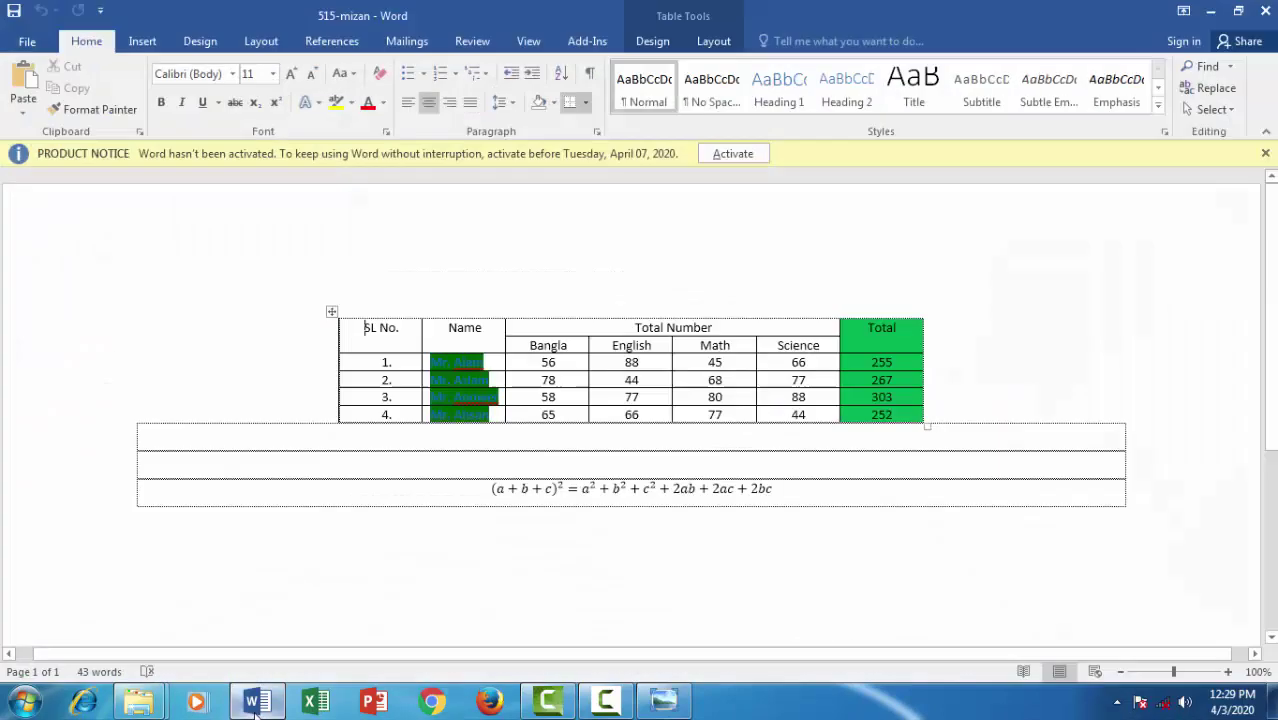
pyautogui.click(1265, 153)
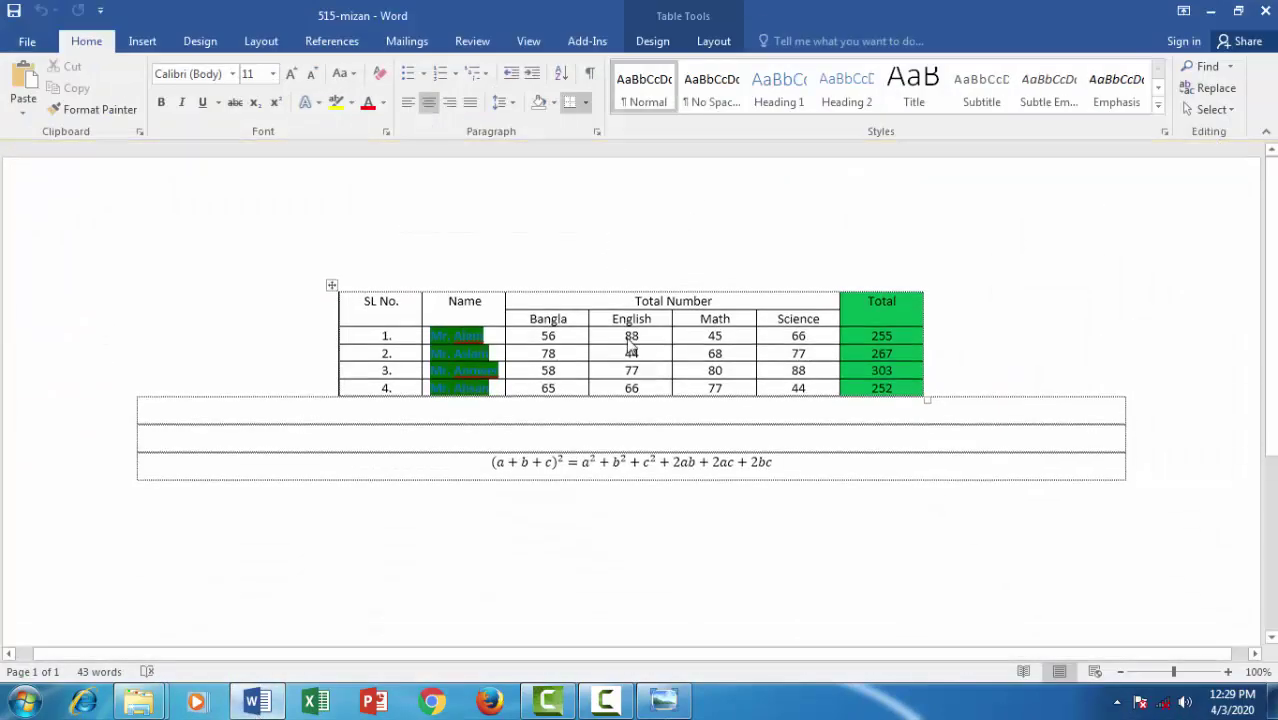
pyautogui.click(1265, 10)
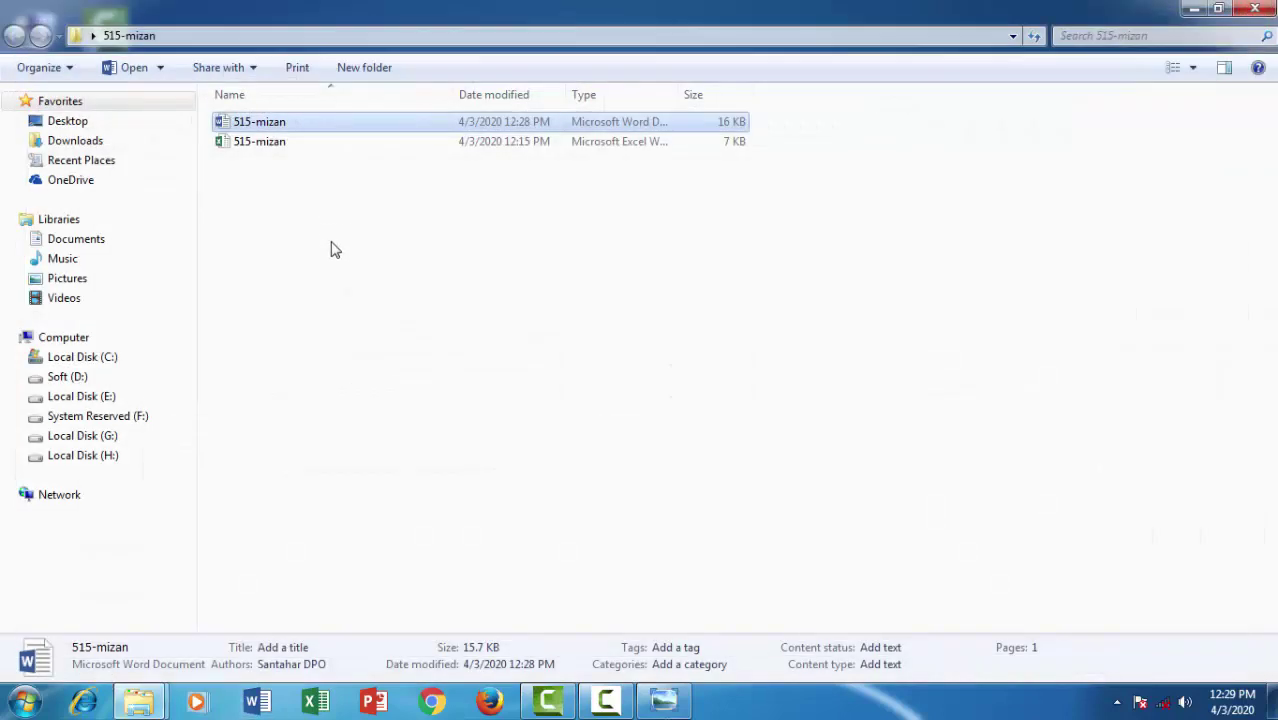
# Step: Open the Excel workbook from the exam folder and reread the required salary table columns on the exam paper image
pyautogui.doubleClick(260, 142)
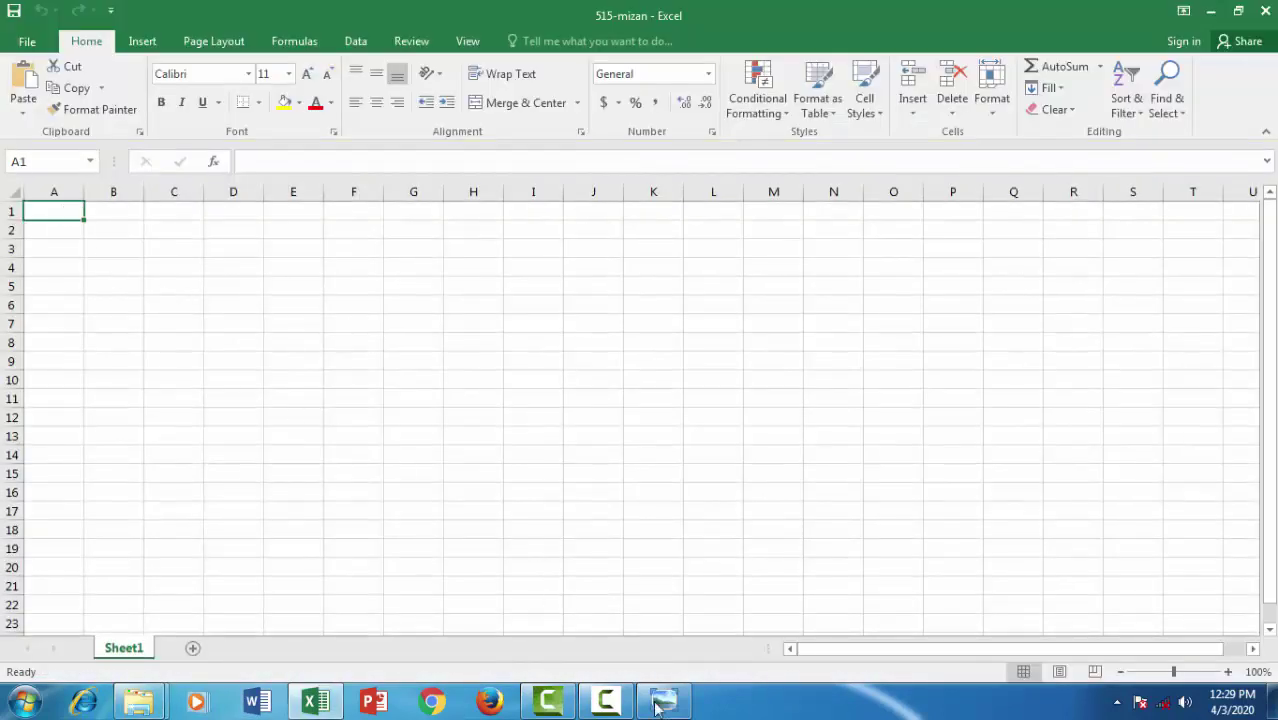
pyautogui.click(660, 703)
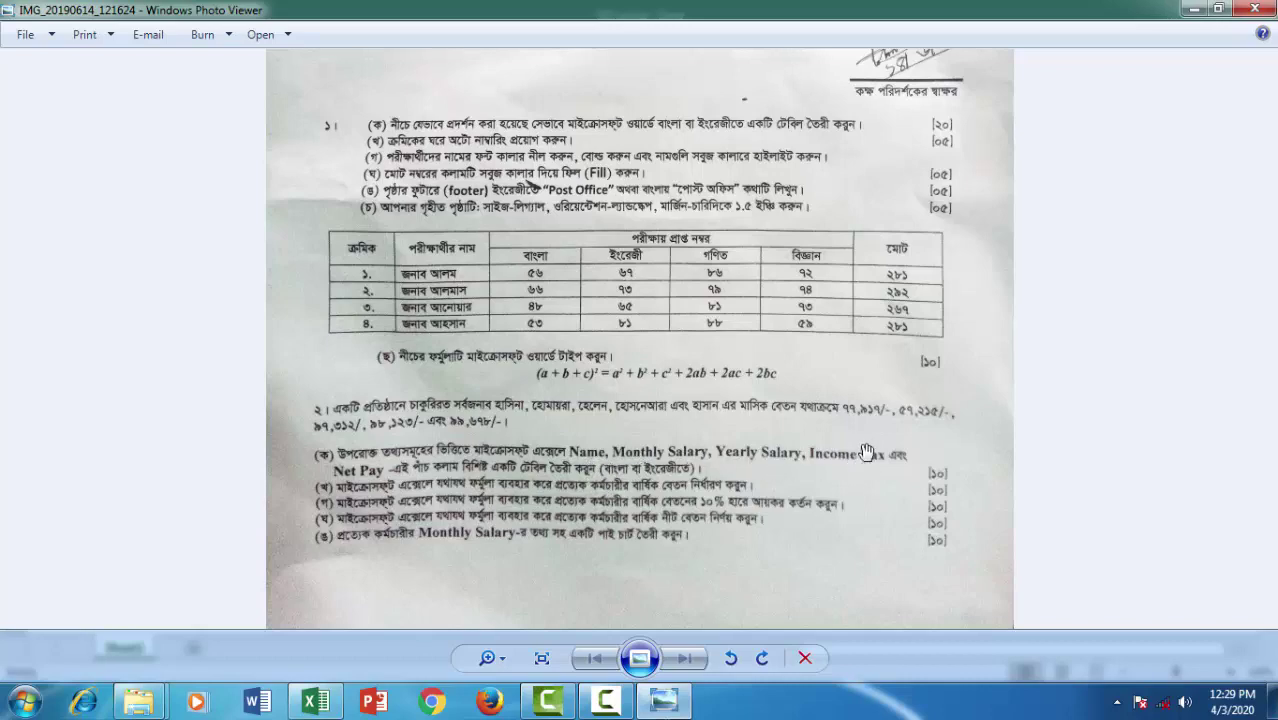
pyautogui.click(1191, 9)
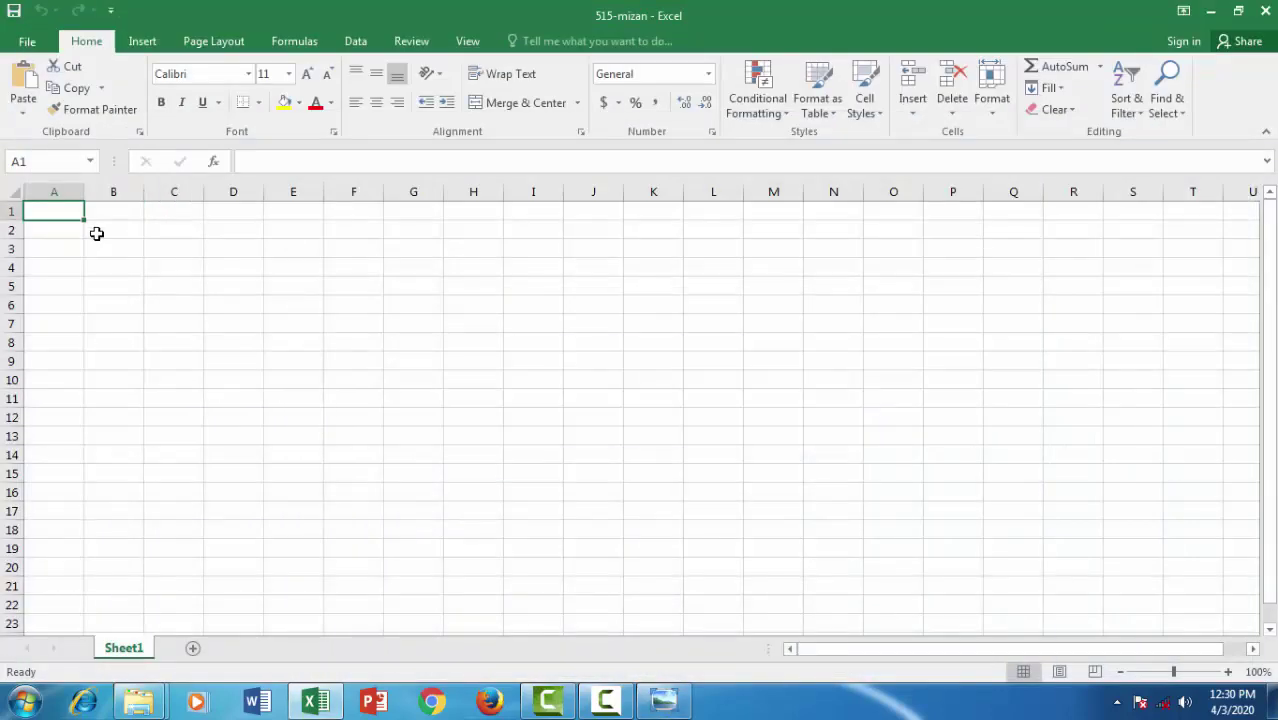
# Step: Enter the headers Name in A1 and Monthly Salary in B1, and widen column B to fit its header
pyautogui.write('Name')
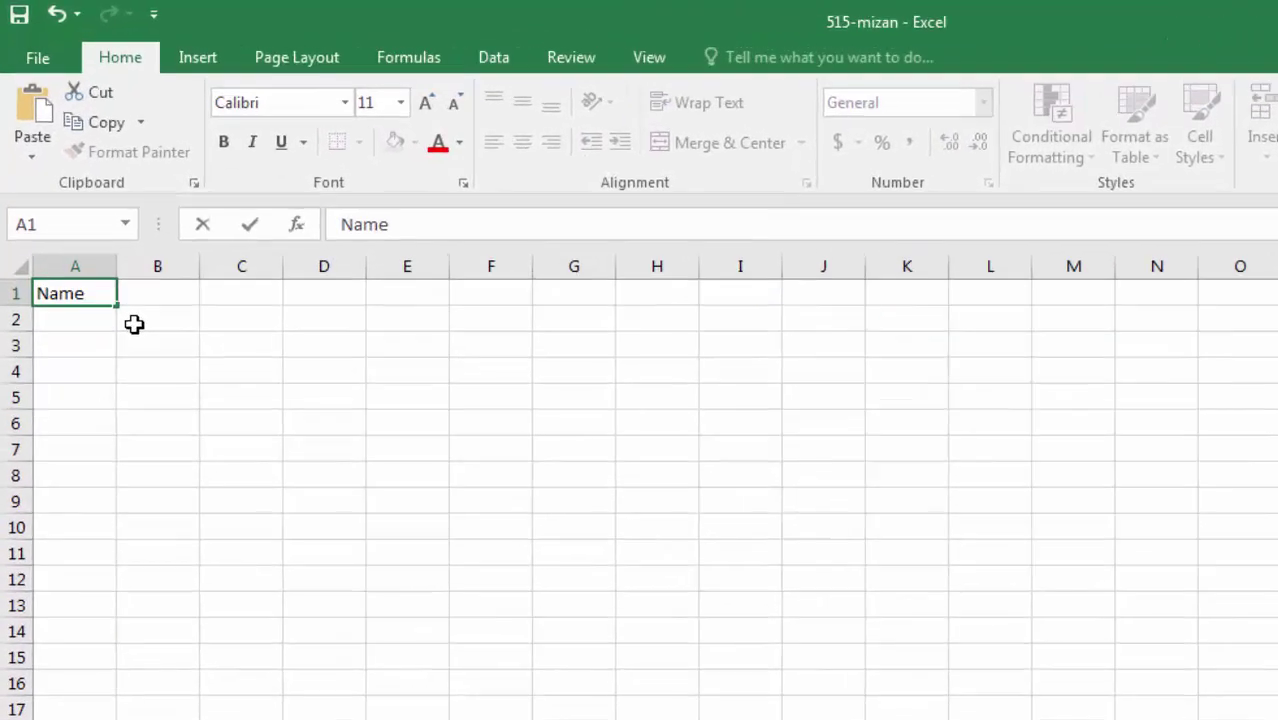
pyautogui.press('Tab')
pyautogui.write('Mon')
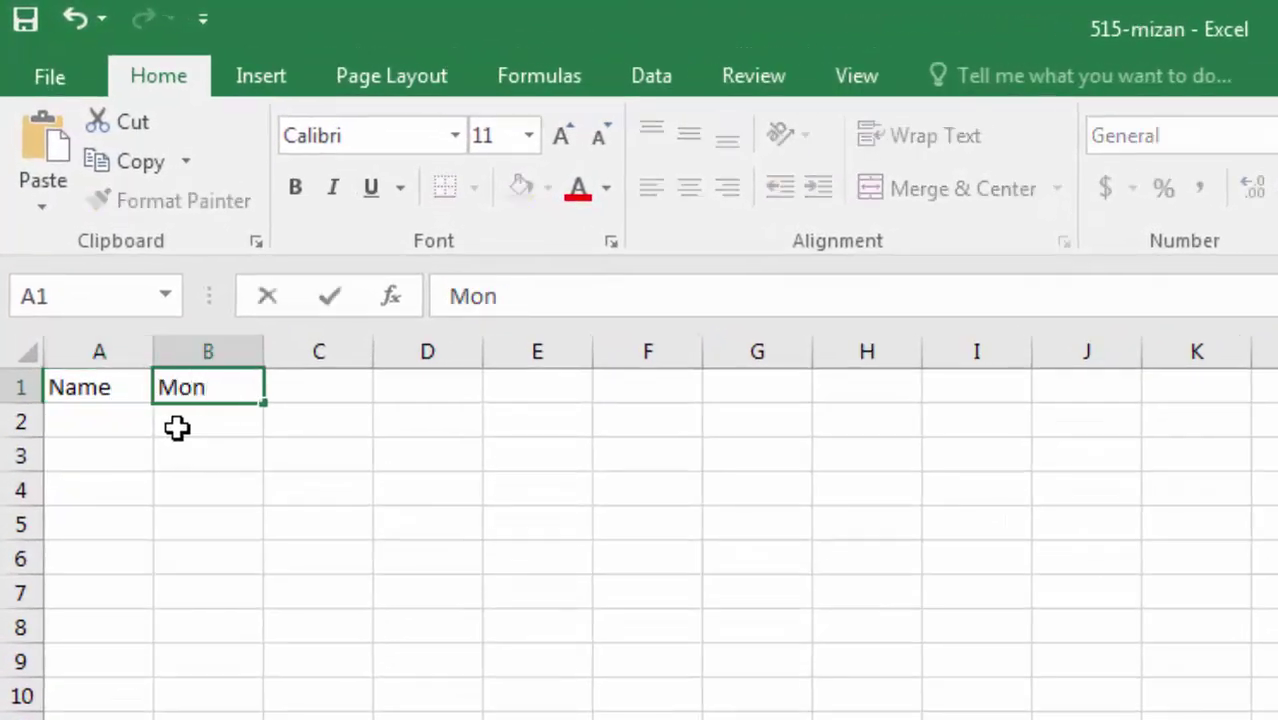
pyautogui.write('thly Salary')
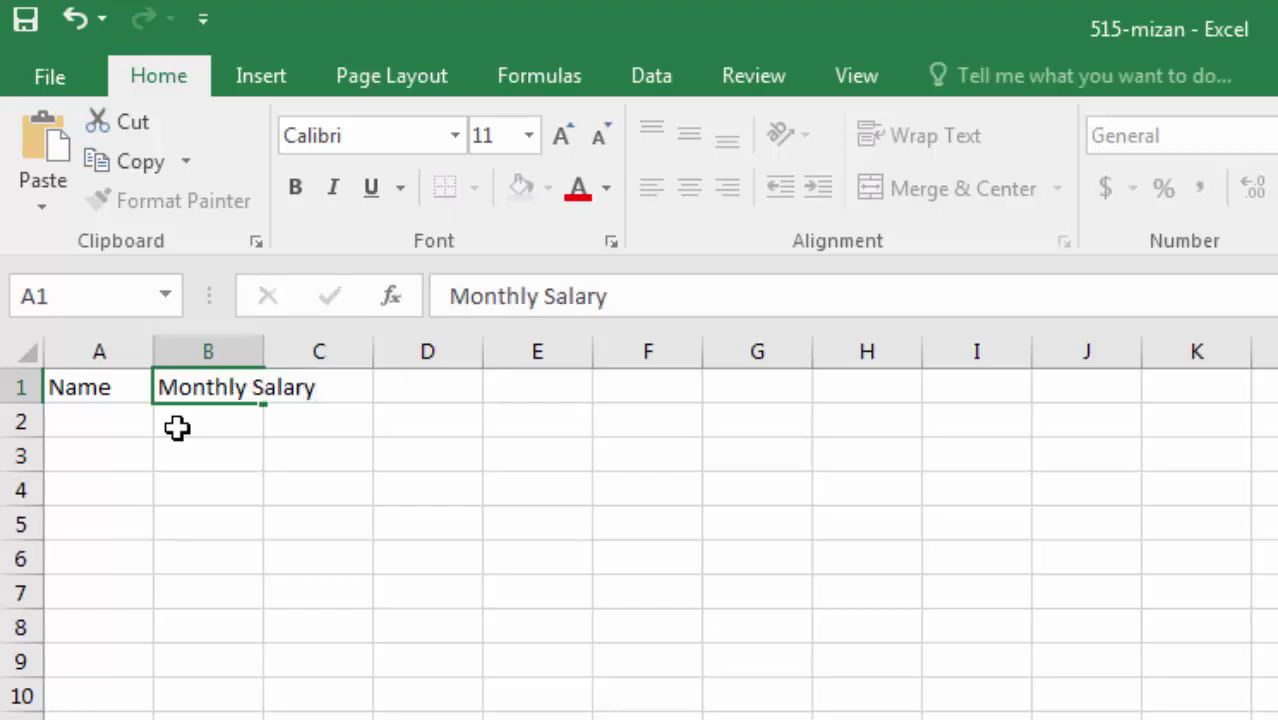
pyautogui.press('Tab')
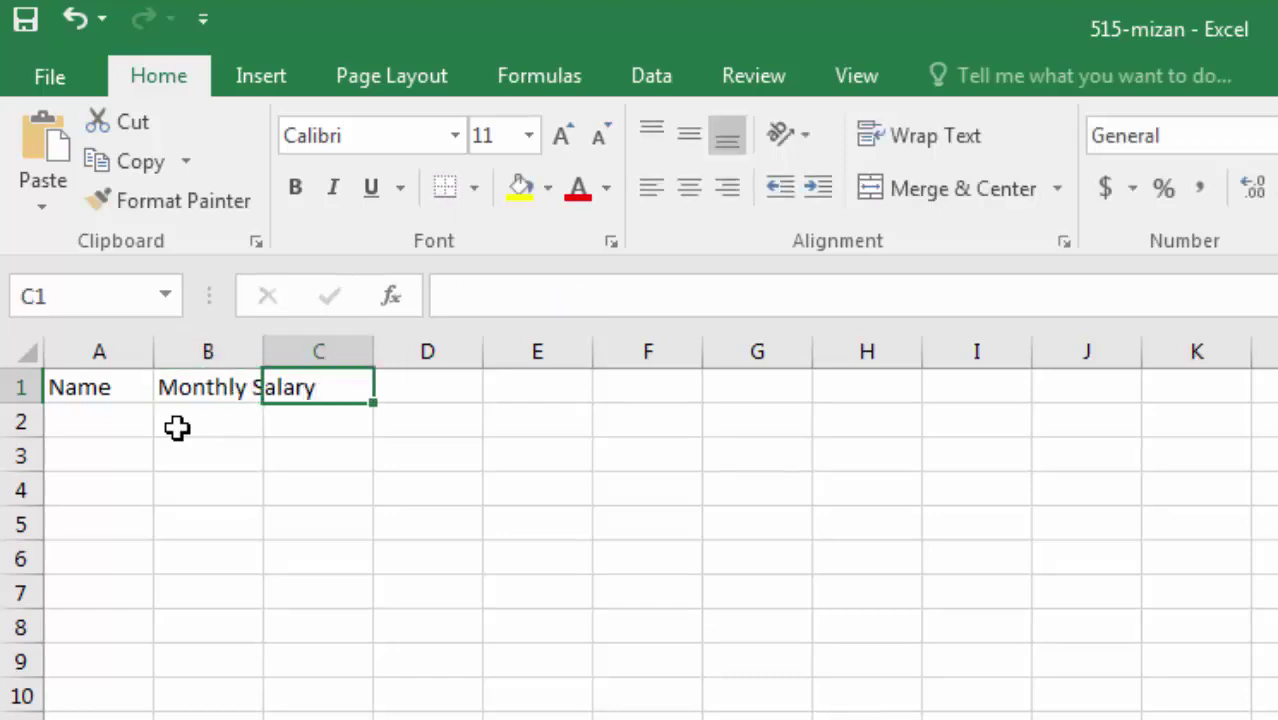
pyautogui.click(257, 510)
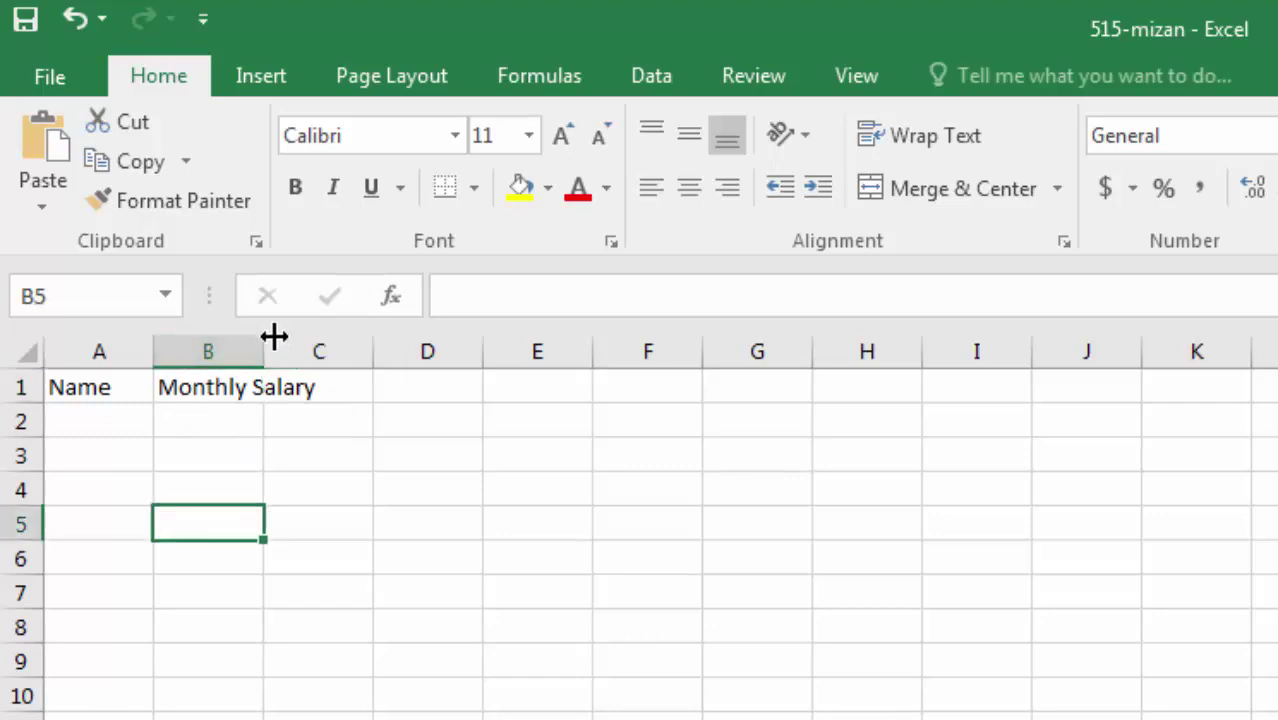
pyautogui.moveTo(265, 340); pyautogui.dragTo(326, 345)
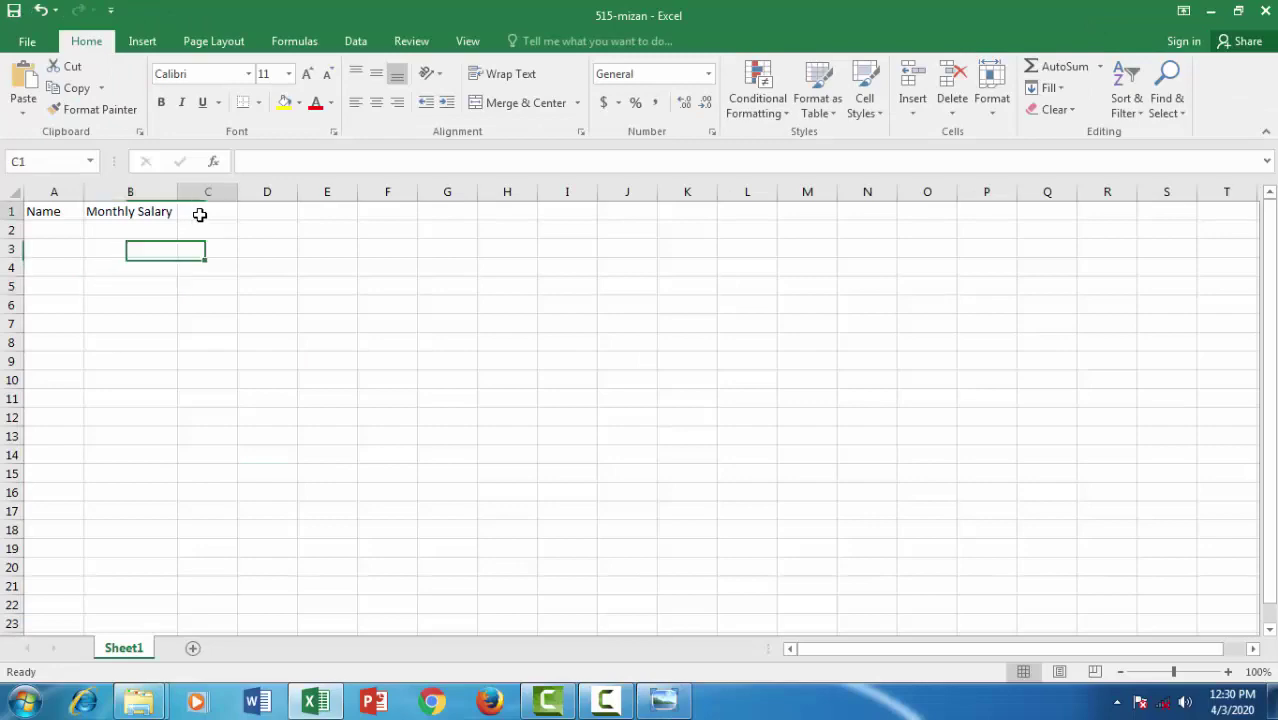
# Step: Enter the headers Yearly Salary in C1 and Income Tax in D1
pyautogui.click(199, 213)
pyautogui.write('Ye')
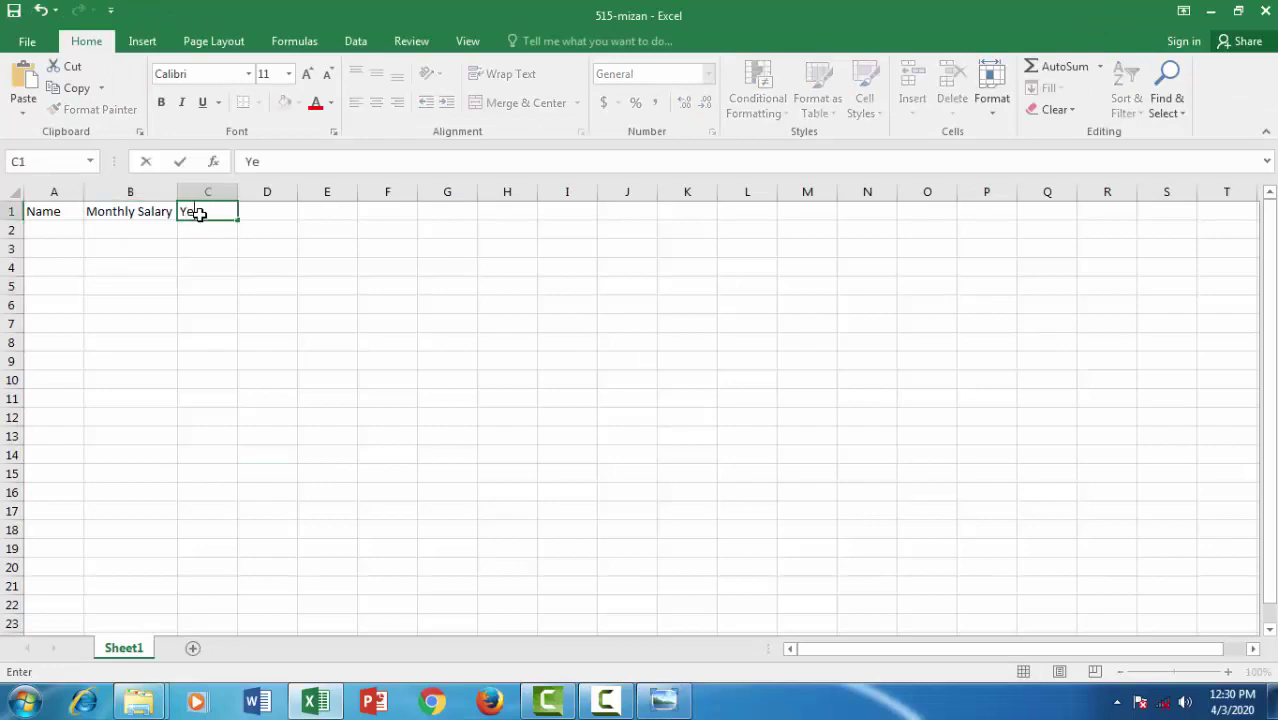
pyautogui.write('ar')
pyautogui.write('ly S')
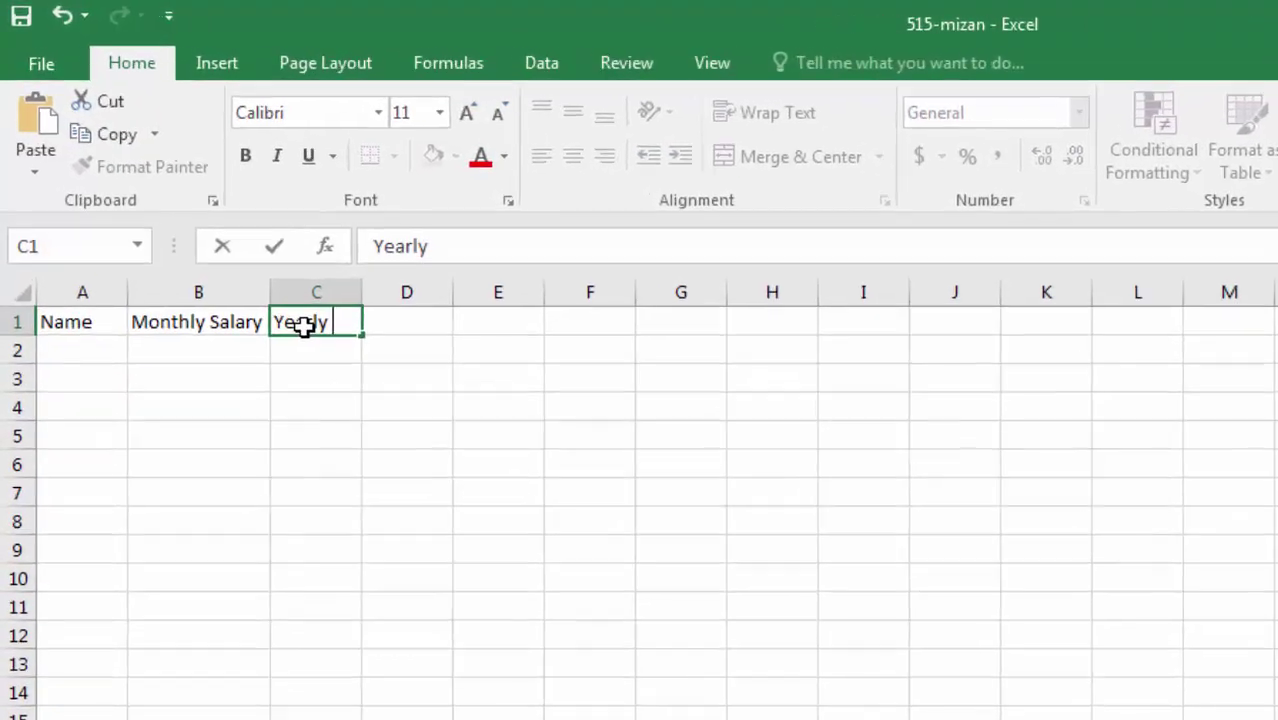
pyautogui.write('alary')
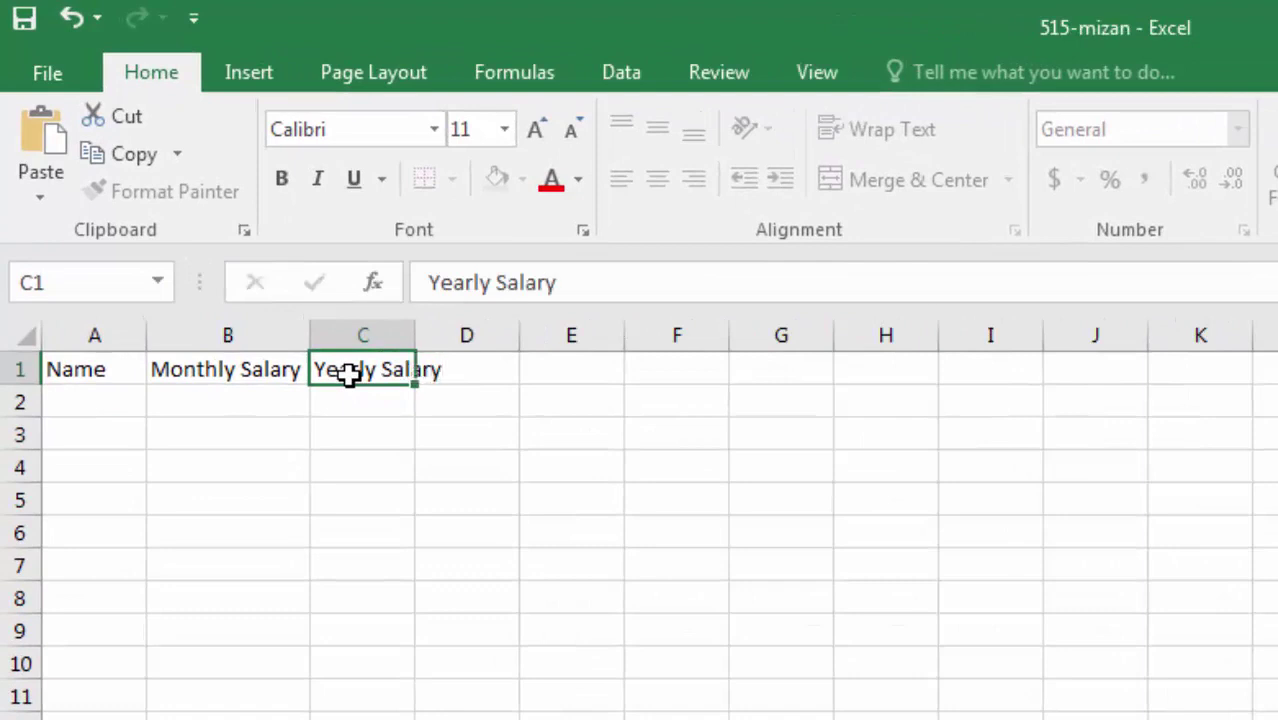
pyautogui.press('Tab')
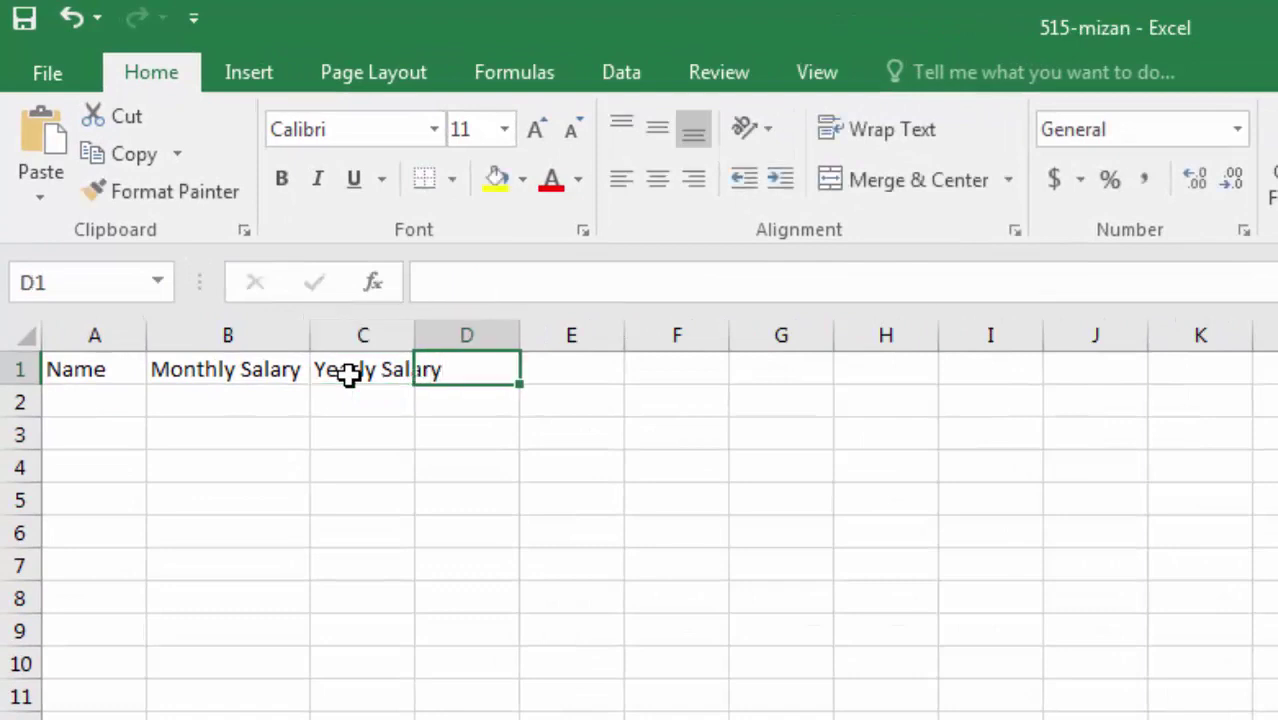
pyautogui.write('I')
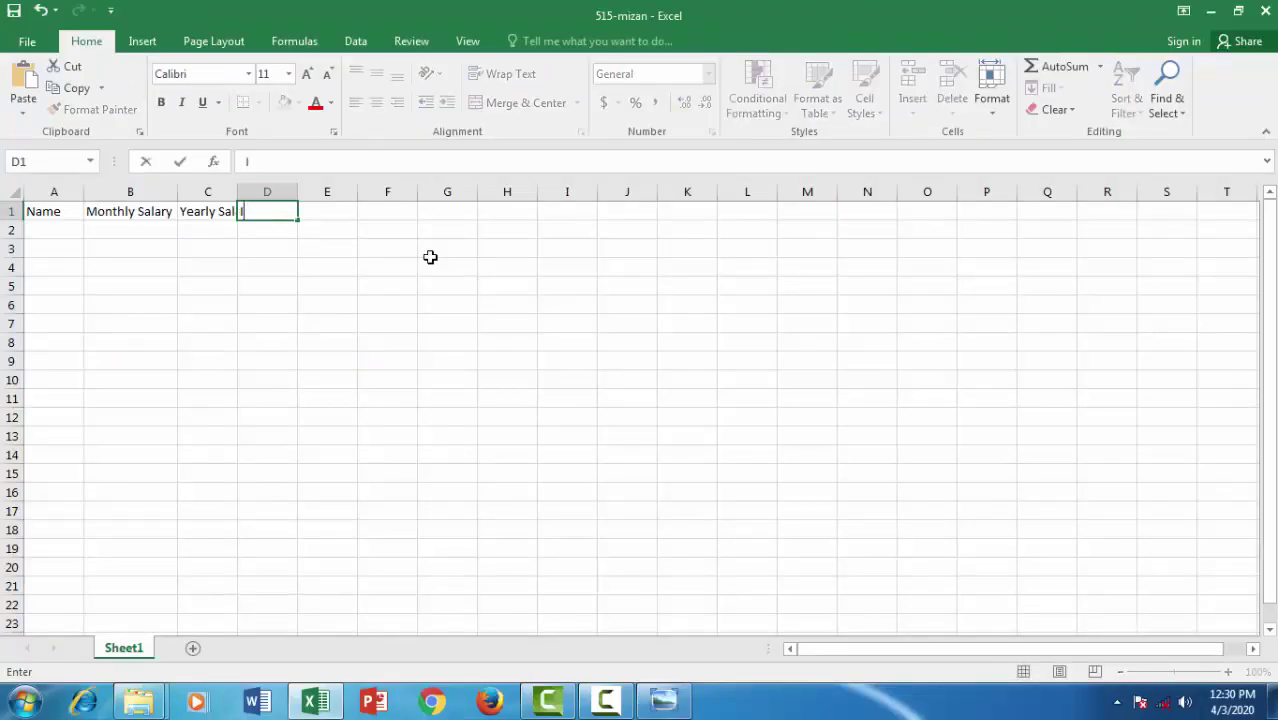
pyautogui.write('ncome T')
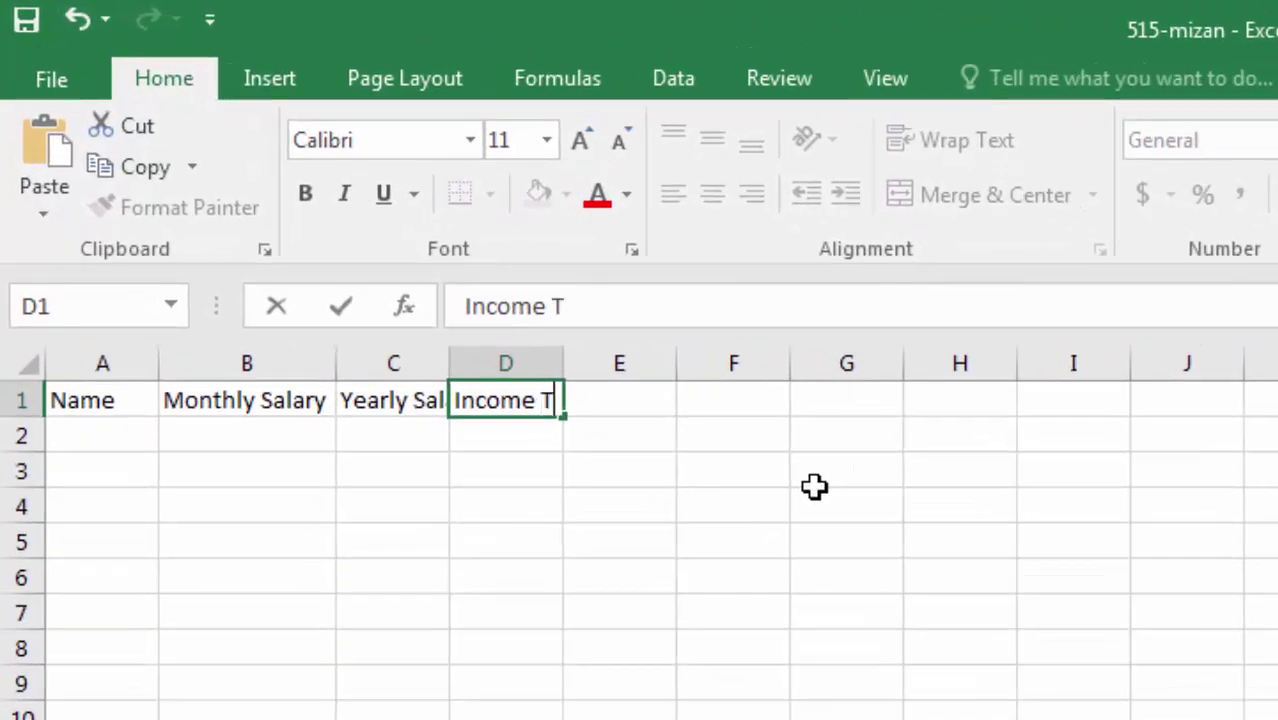
pyautogui.write('ax')
pyautogui.click(617, 552)
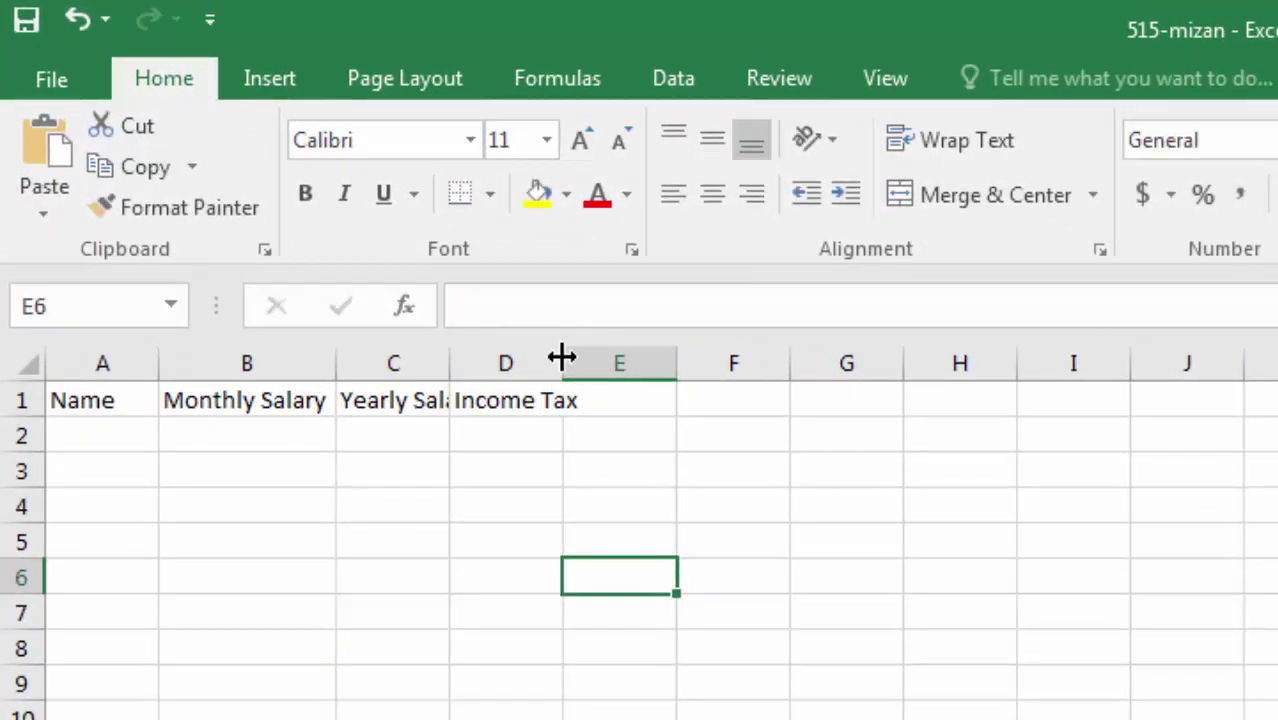
# Step: Fit the widths of columns C and D to their header text
pyautogui.doubleClick(562, 357)
pyautogui.doubleClick(452, 359)
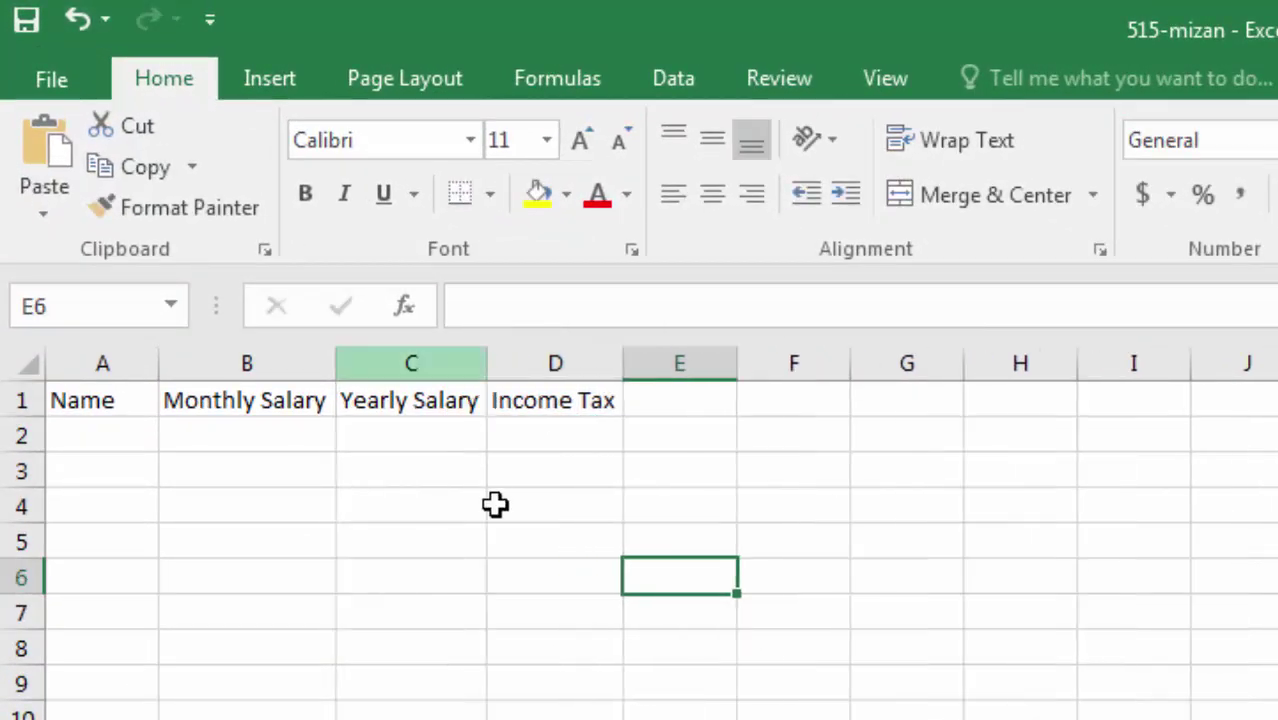
pyautogui.click(497, 552)
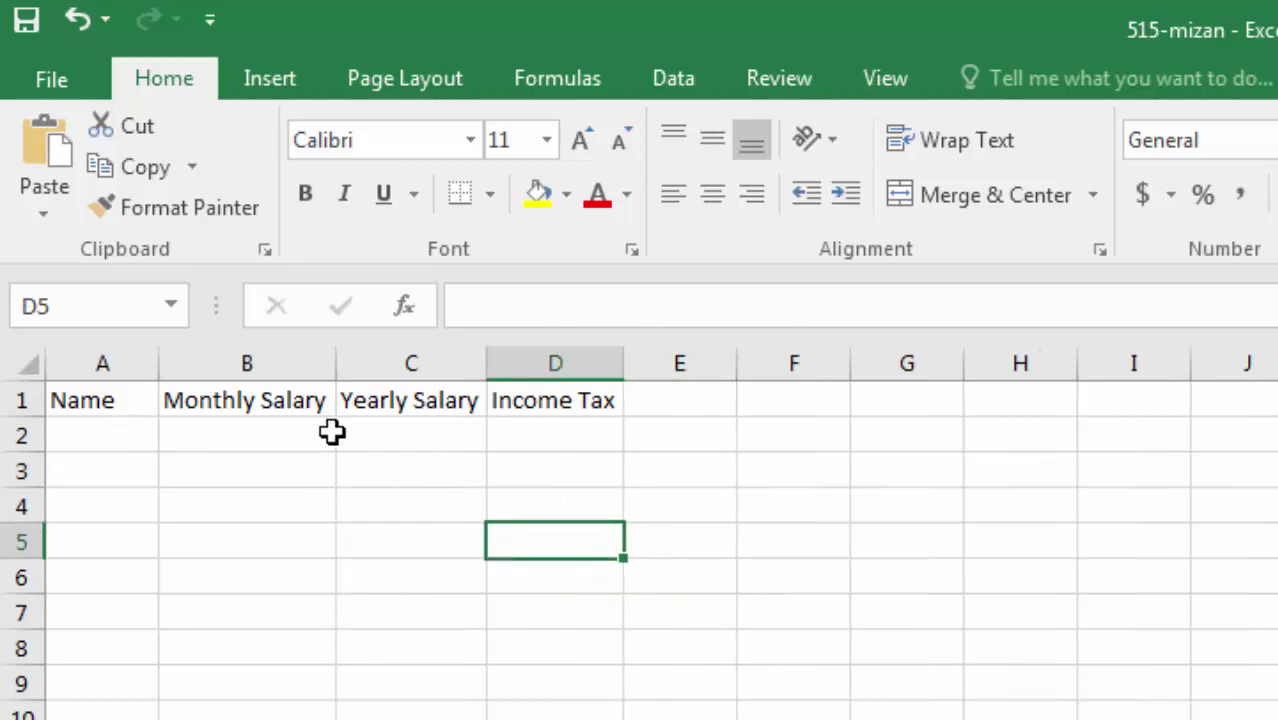
# Step: Go over the existing headers in row 1 and add the header Net Pay in E1
pyautogui.click(95, 400)
pyautogui.click(240, 405)
pyautogui.click(400, 412)
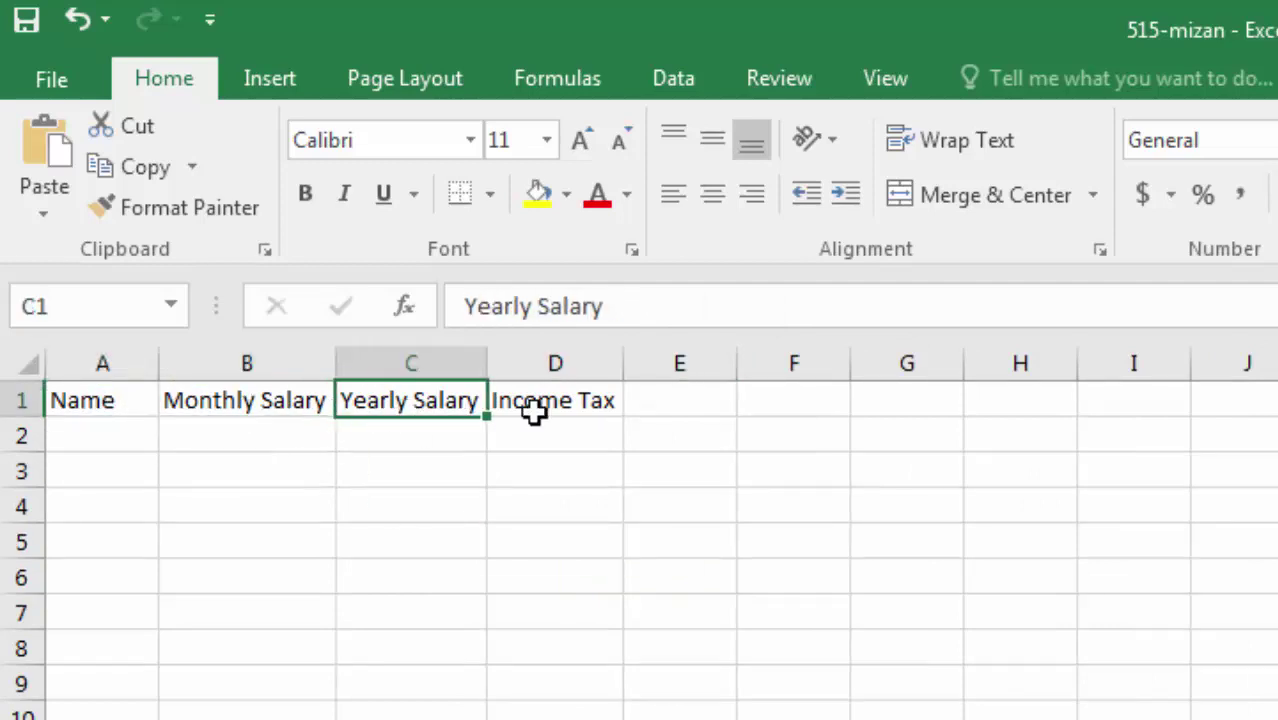
pyautogui.click(533, 412)
pyautogui.click(684, 404)
pyautogui.write('N')
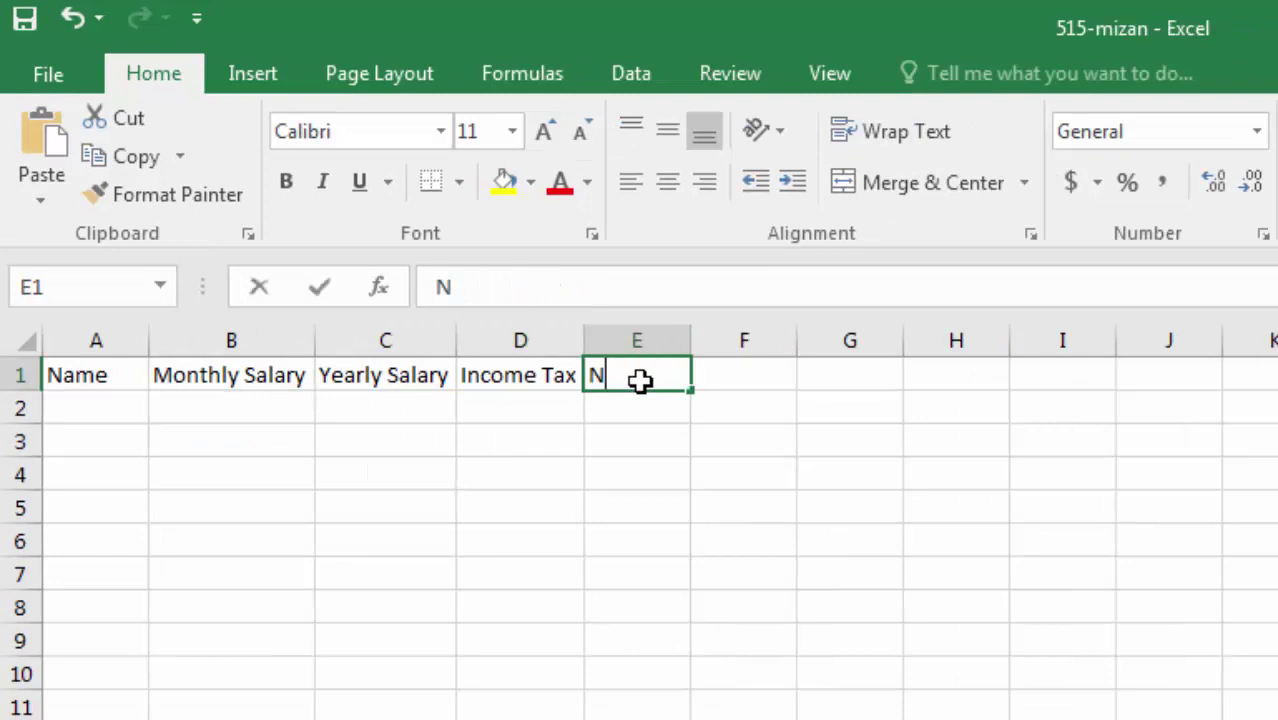
pyautogui.write('et Pay')
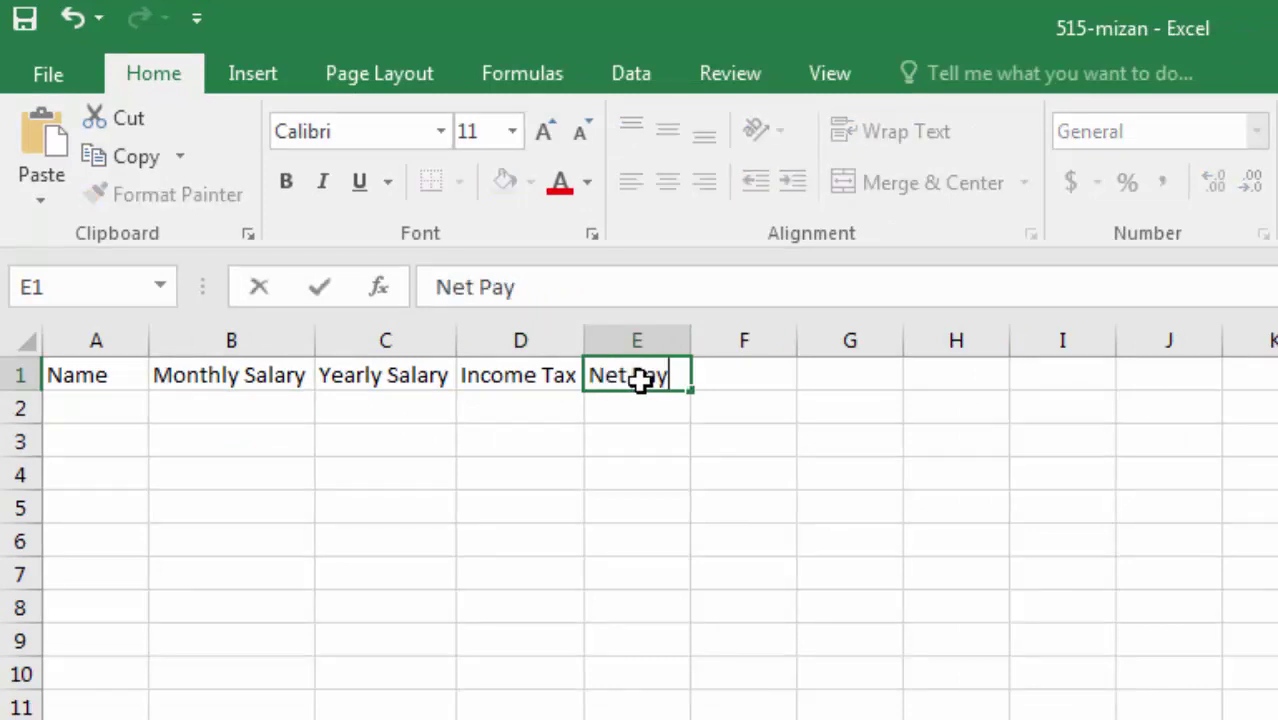
pyautogui.click(505, 466)
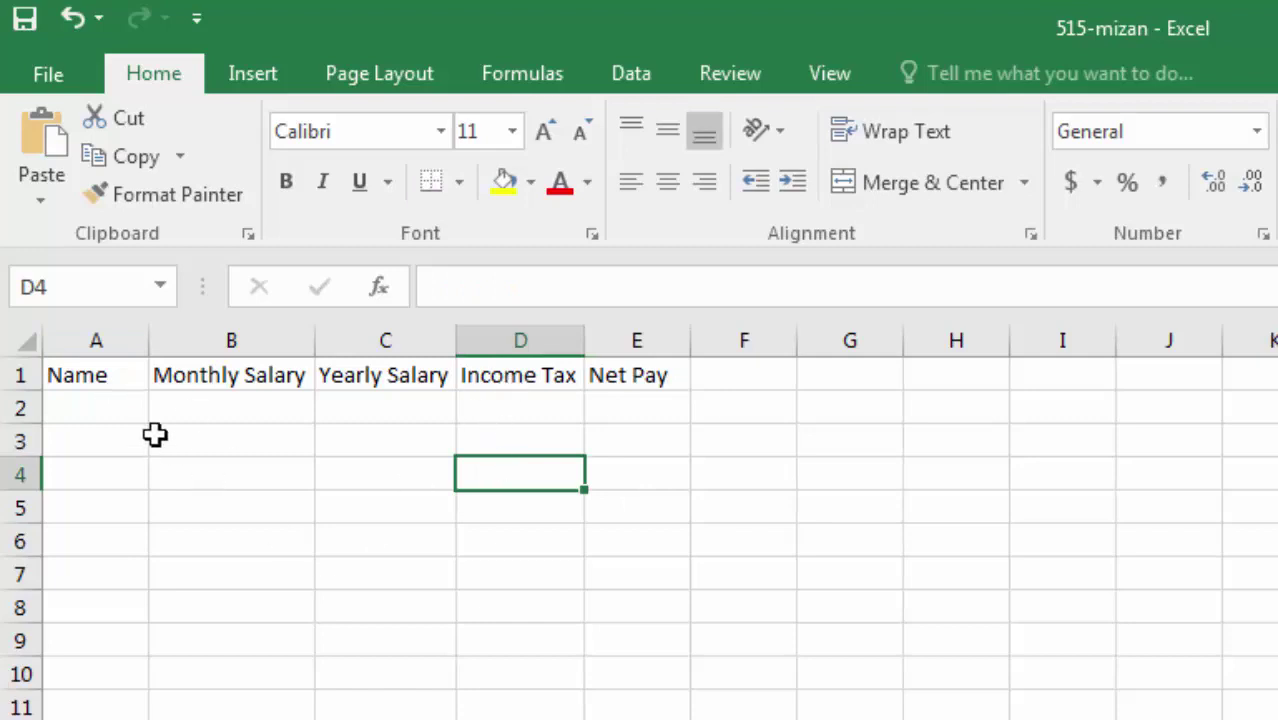
# Step: Enter the first three employees' names under the Name header in cells A2 to A4
pyautogui.click(134, 412)
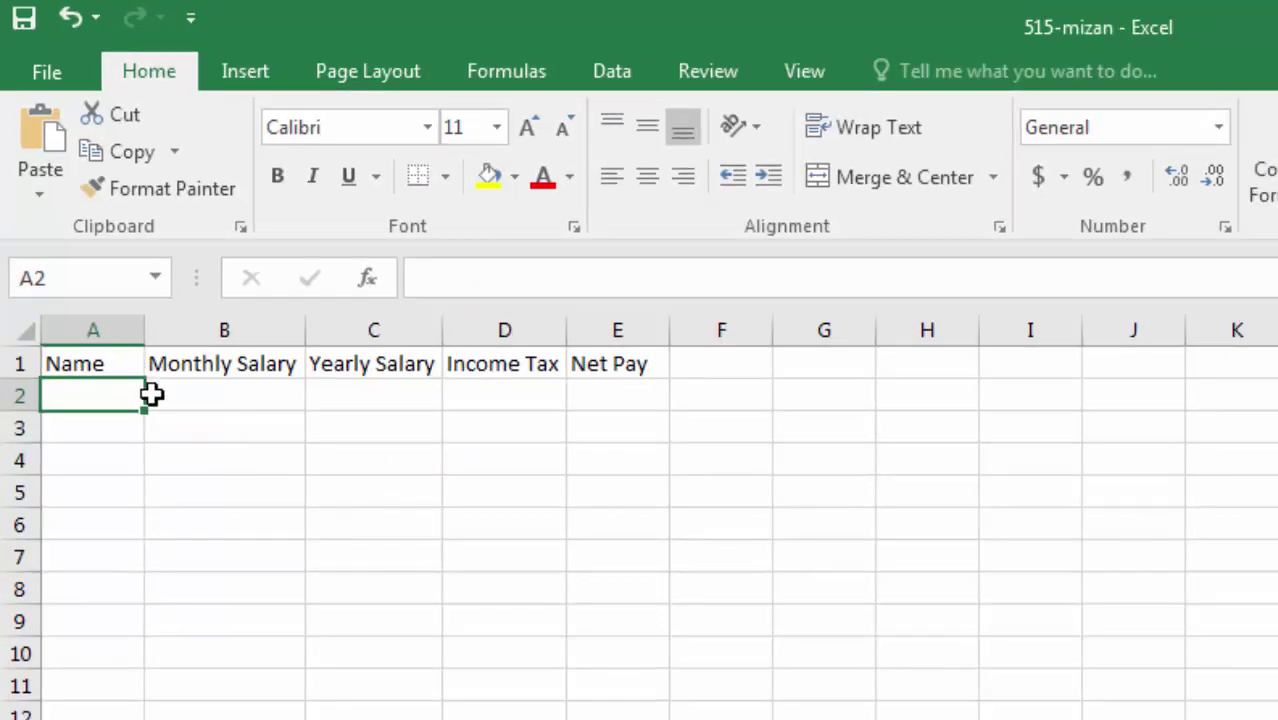
pyautogui.write('Ha')
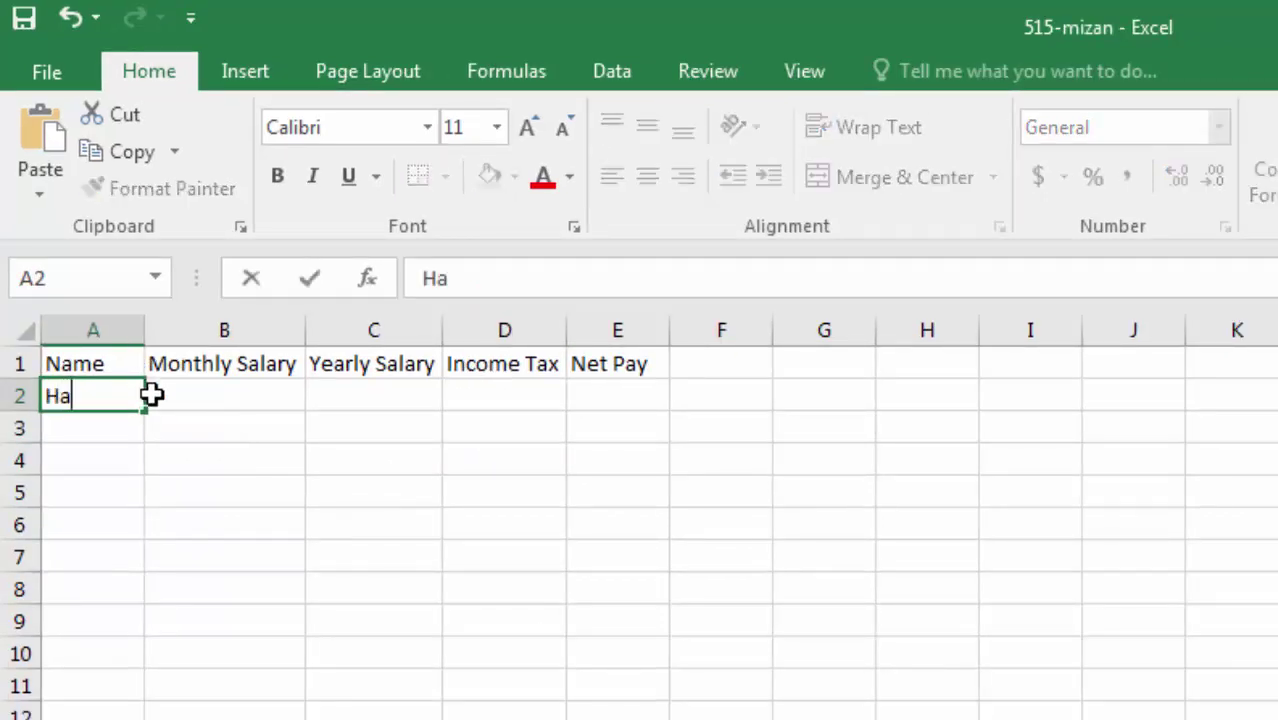
pyautogui.write('sina')
pyautogui.press('Tab')
pyautogui.press('Return')
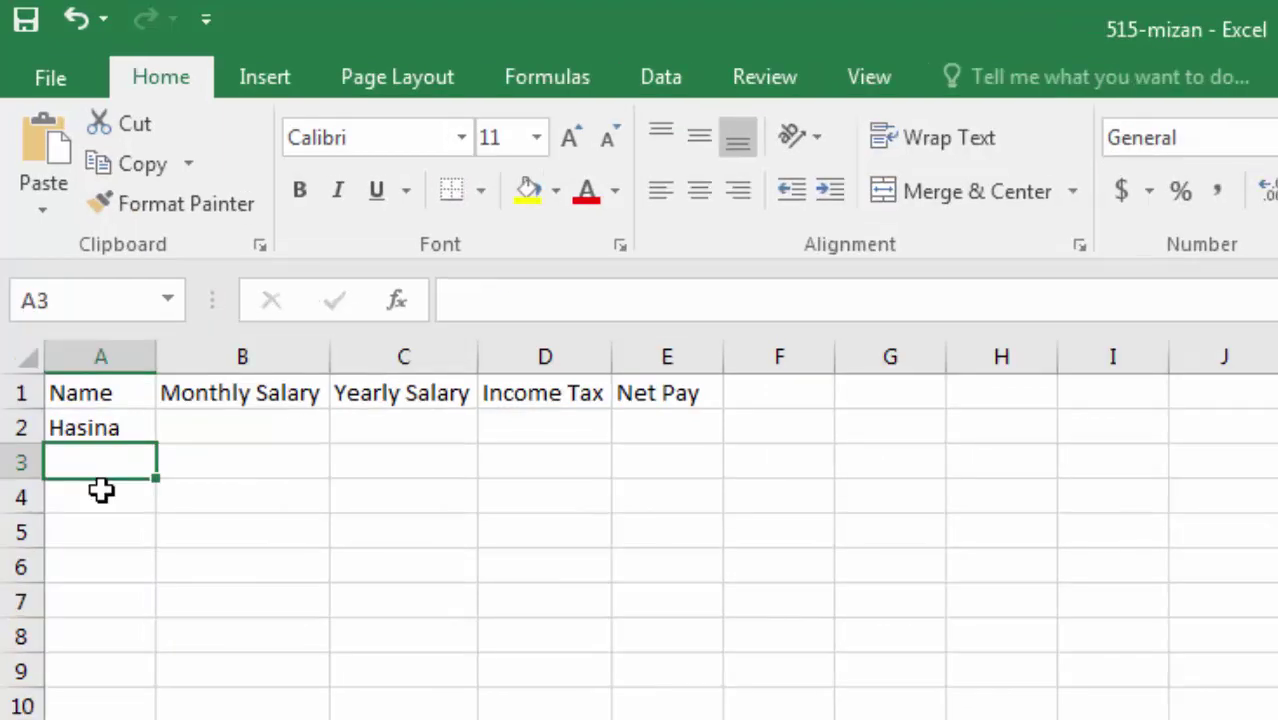
pyautogui.write('Humaira')
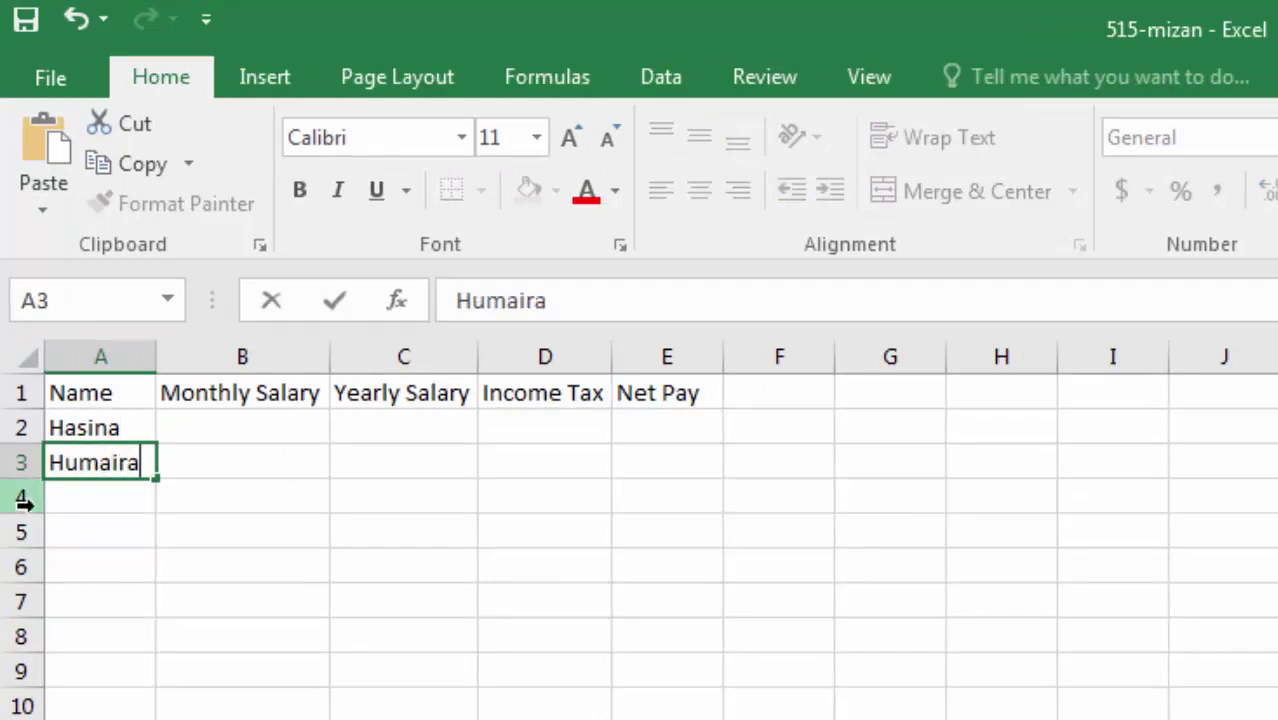
pyautogui.click(103, 506)
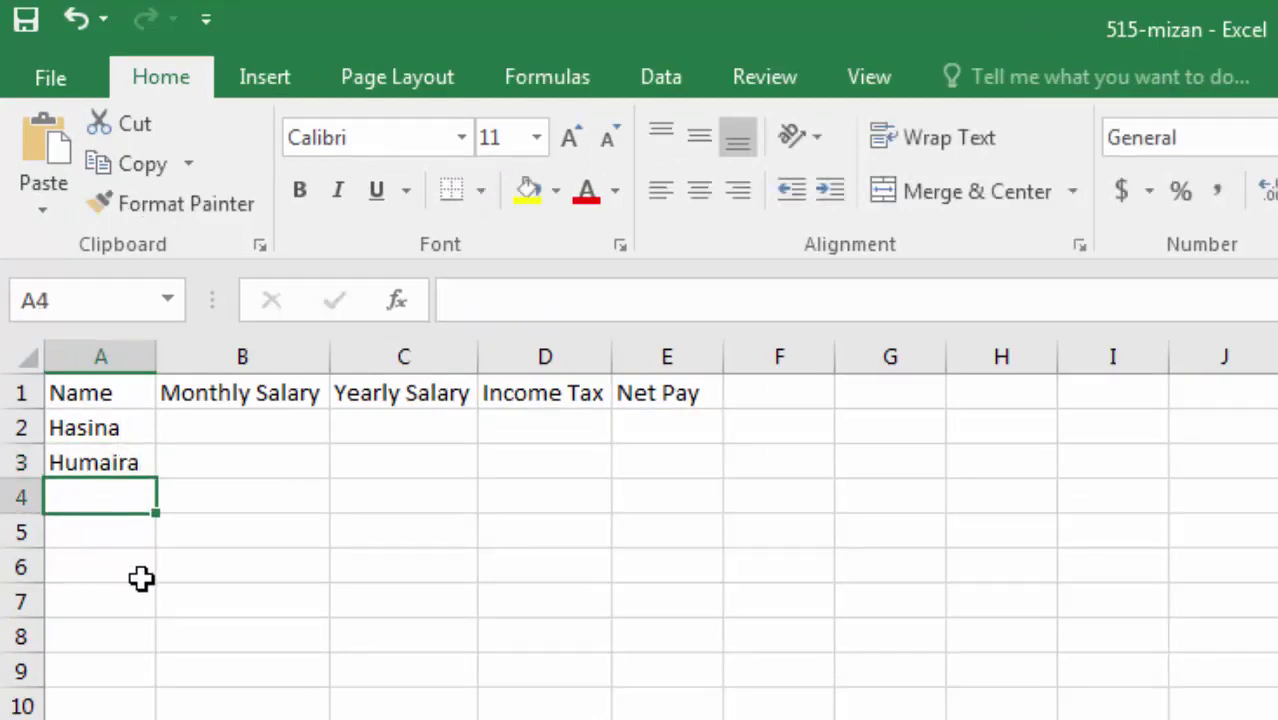
pyautogui.write('Helen')
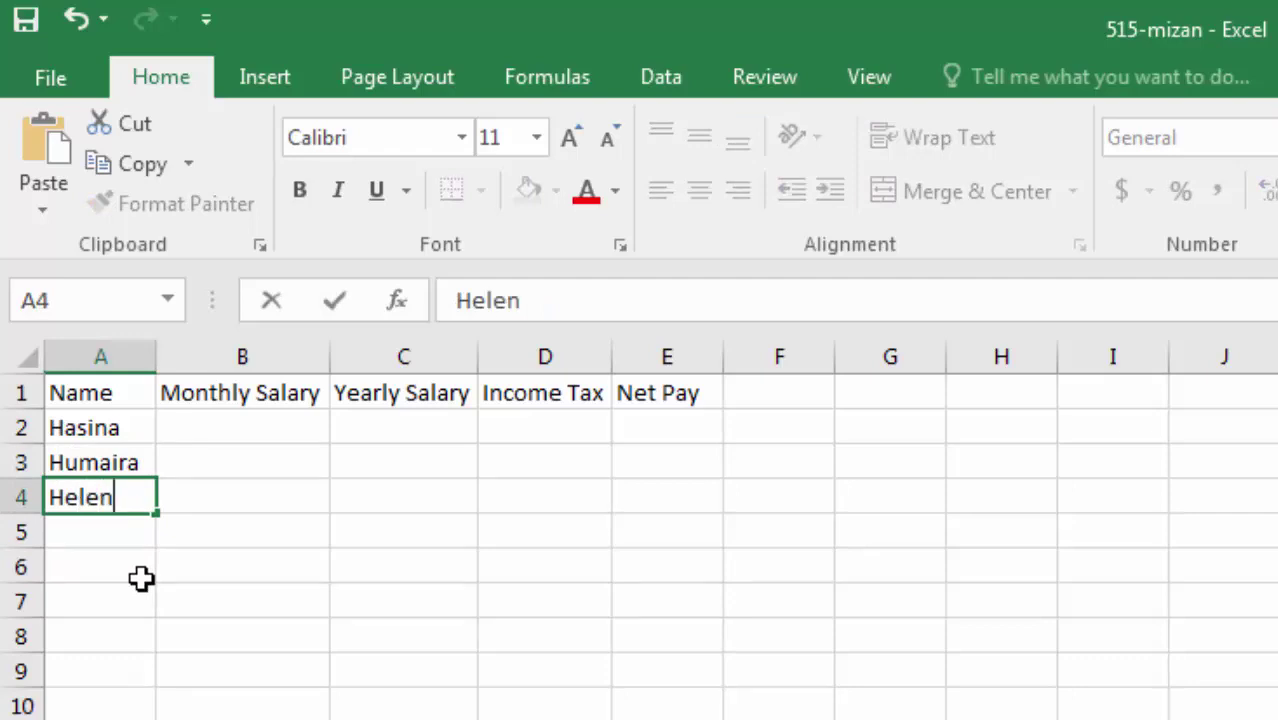
# Step: Enter the remaining two employees' names in cells A5 and A6
pyautogui.click(105, 528)
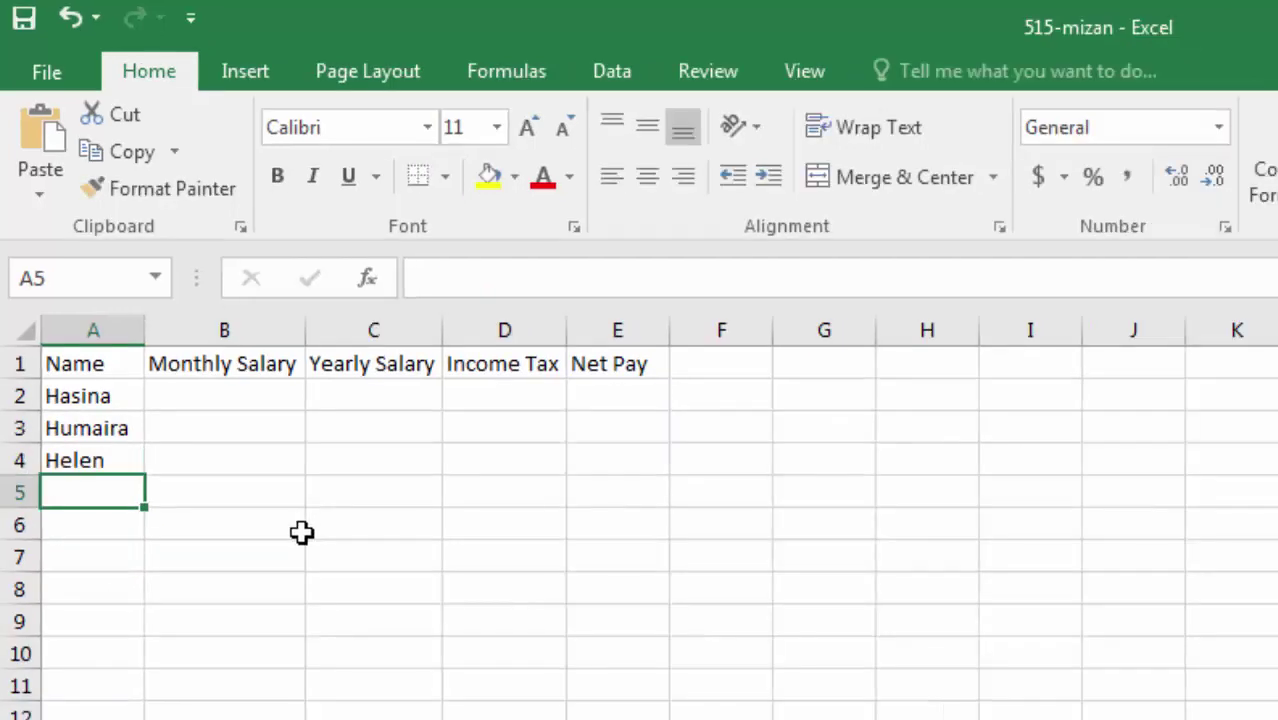
pyautogui.write('Hosne')
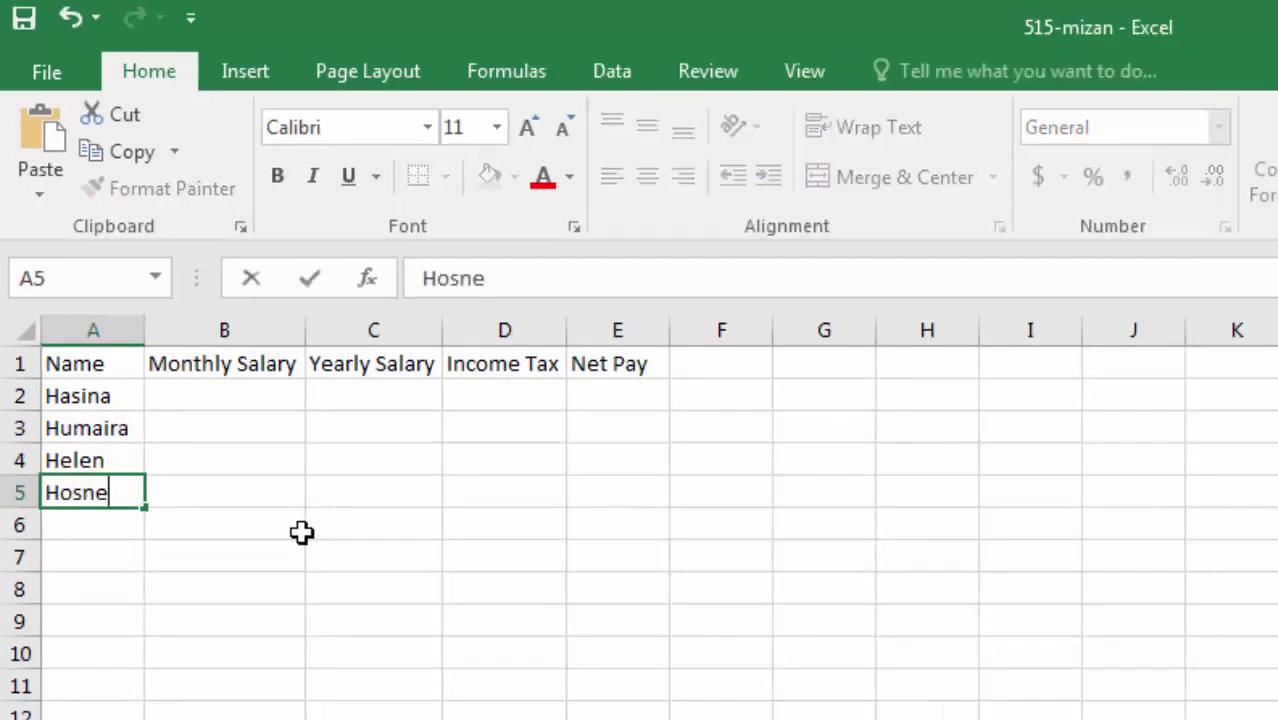
pyautogui.write('ara')
pyautogui.press('Return')
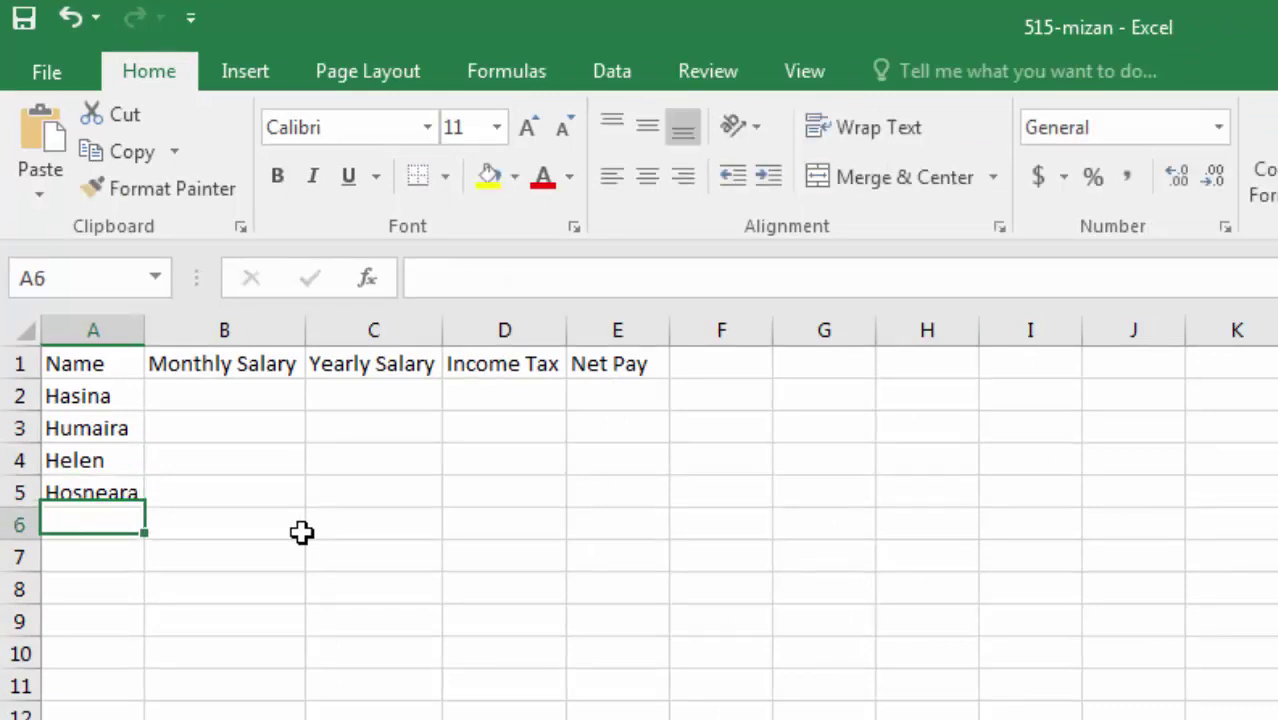
pyautogui.write('Hasa')
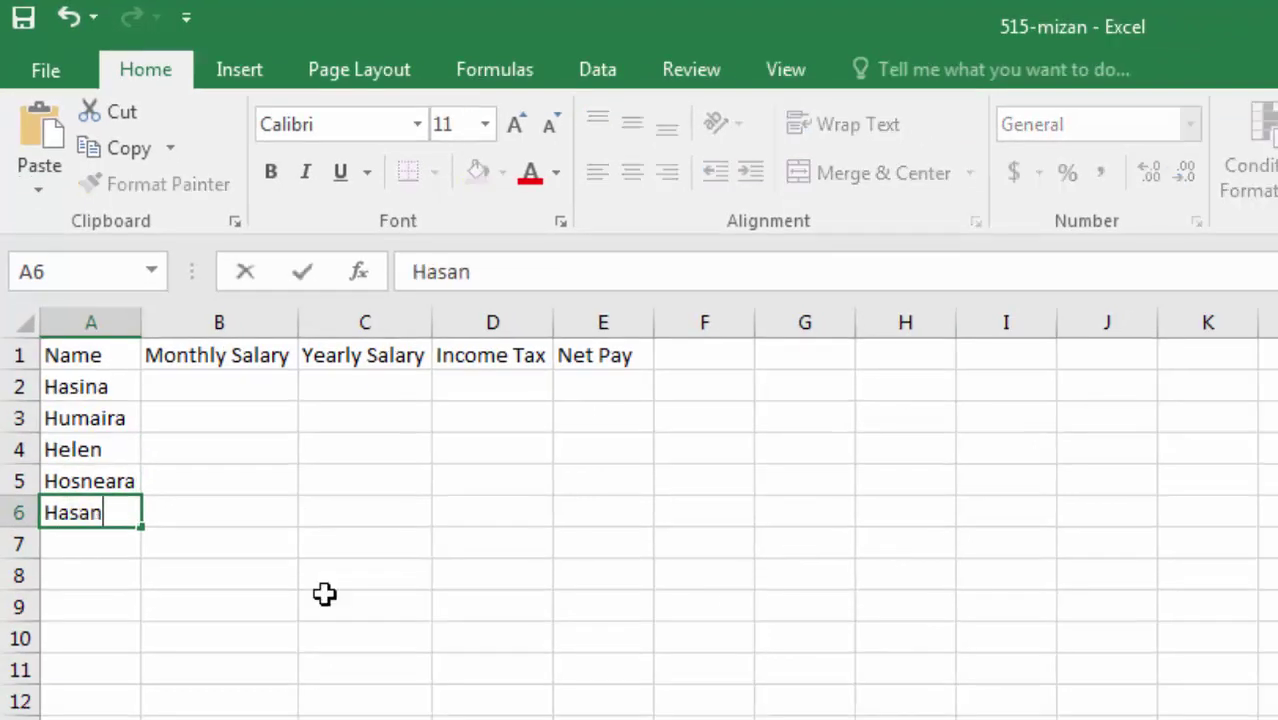
pyautogui.write('n')
# Step: Enter the monthly salaries 77917 in B2 and 57212 in B3
pyautogui.click(184, 395)
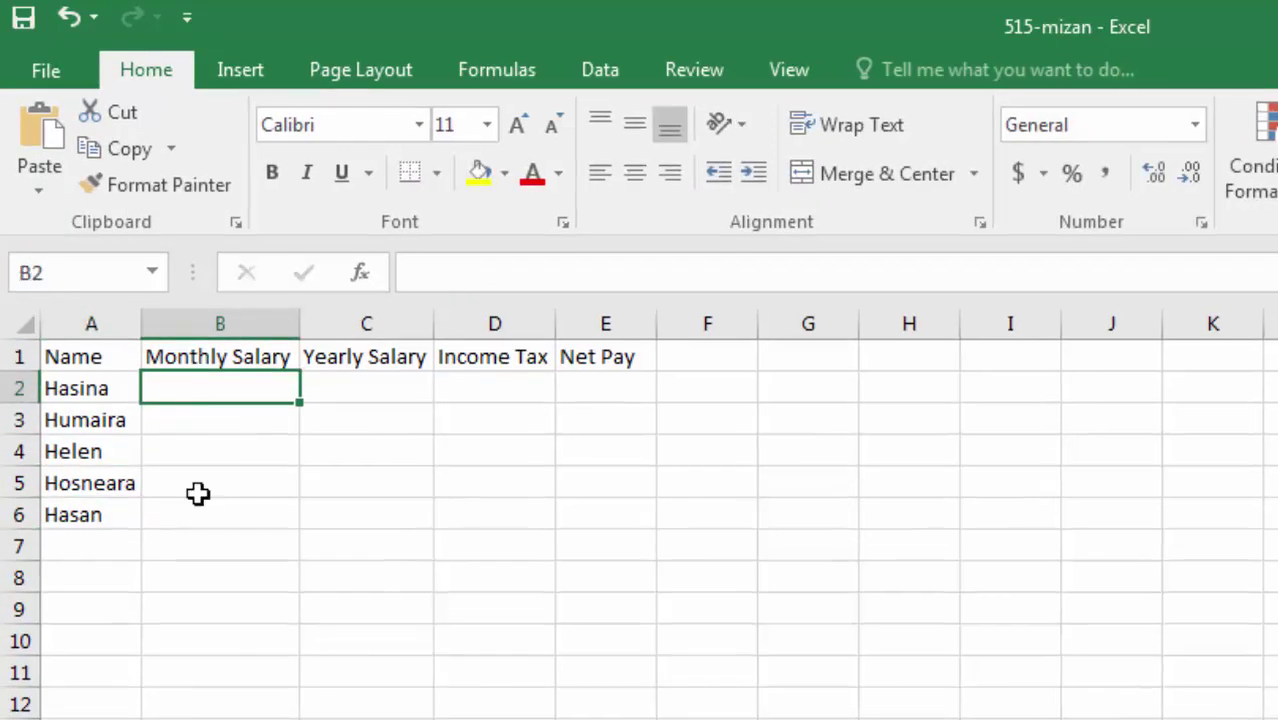
pyautogui.write('77917')
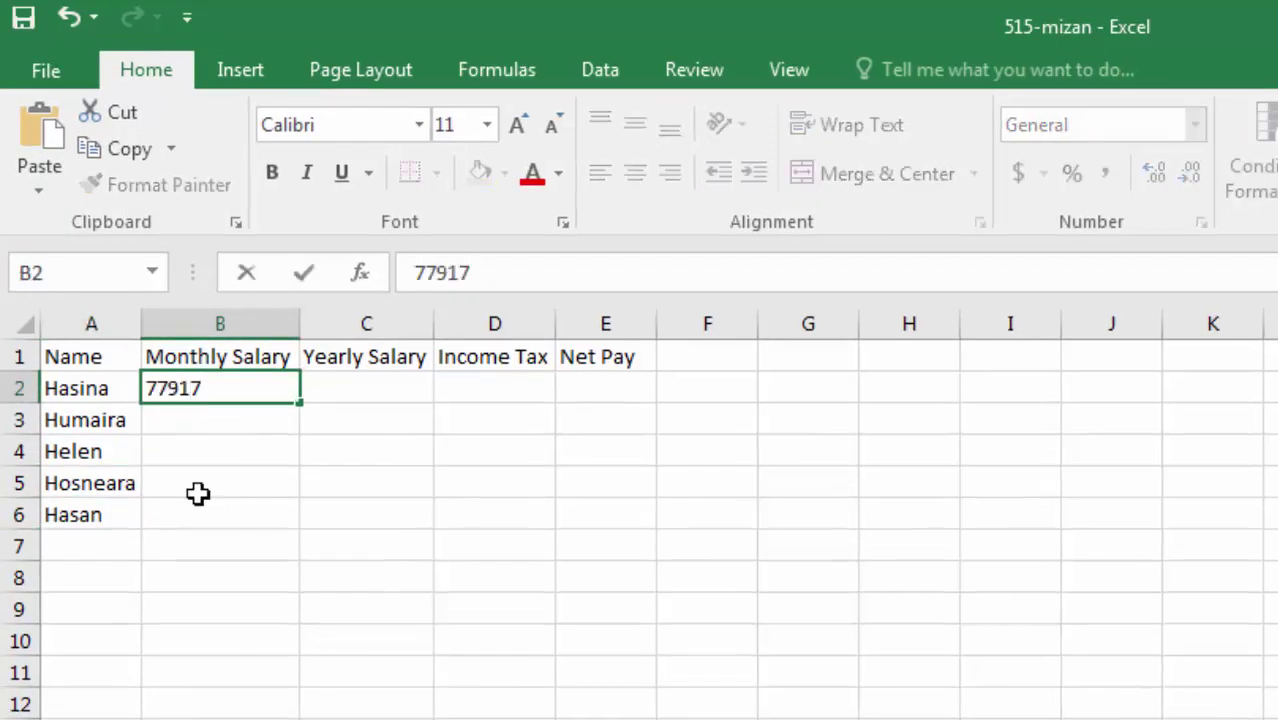
pyautogui.press('Return')
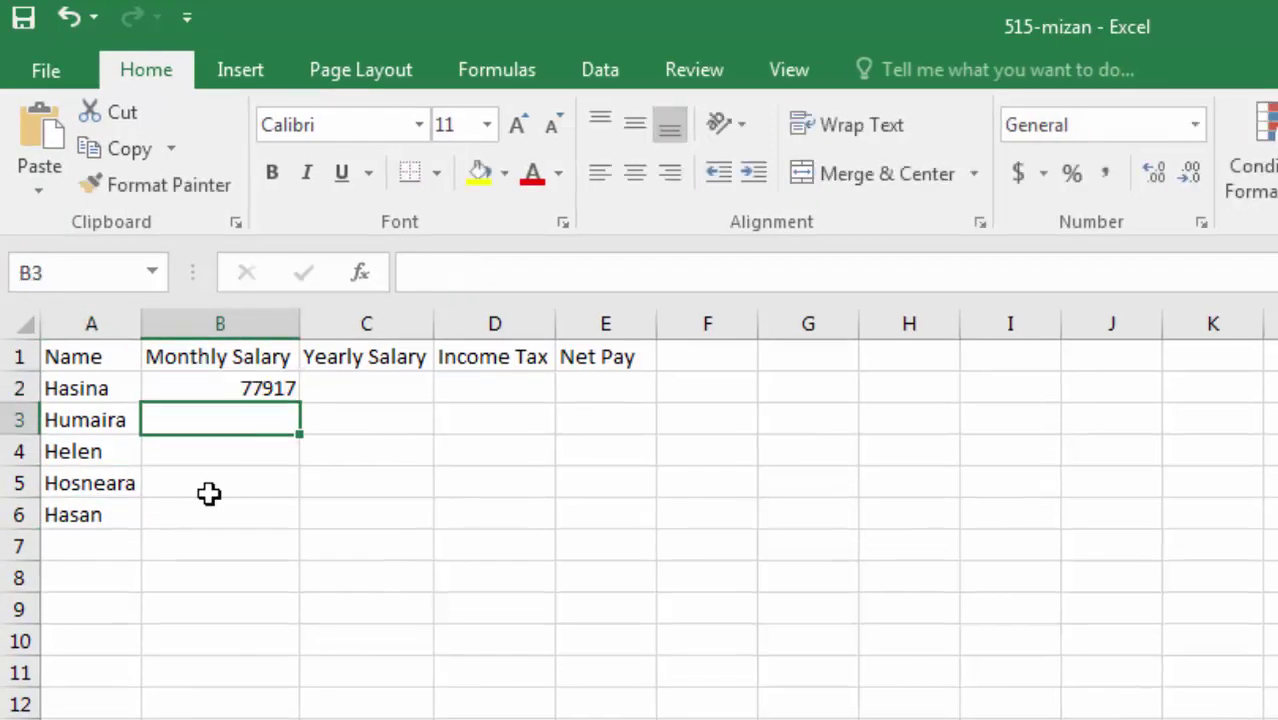
pyautogui.write('572')
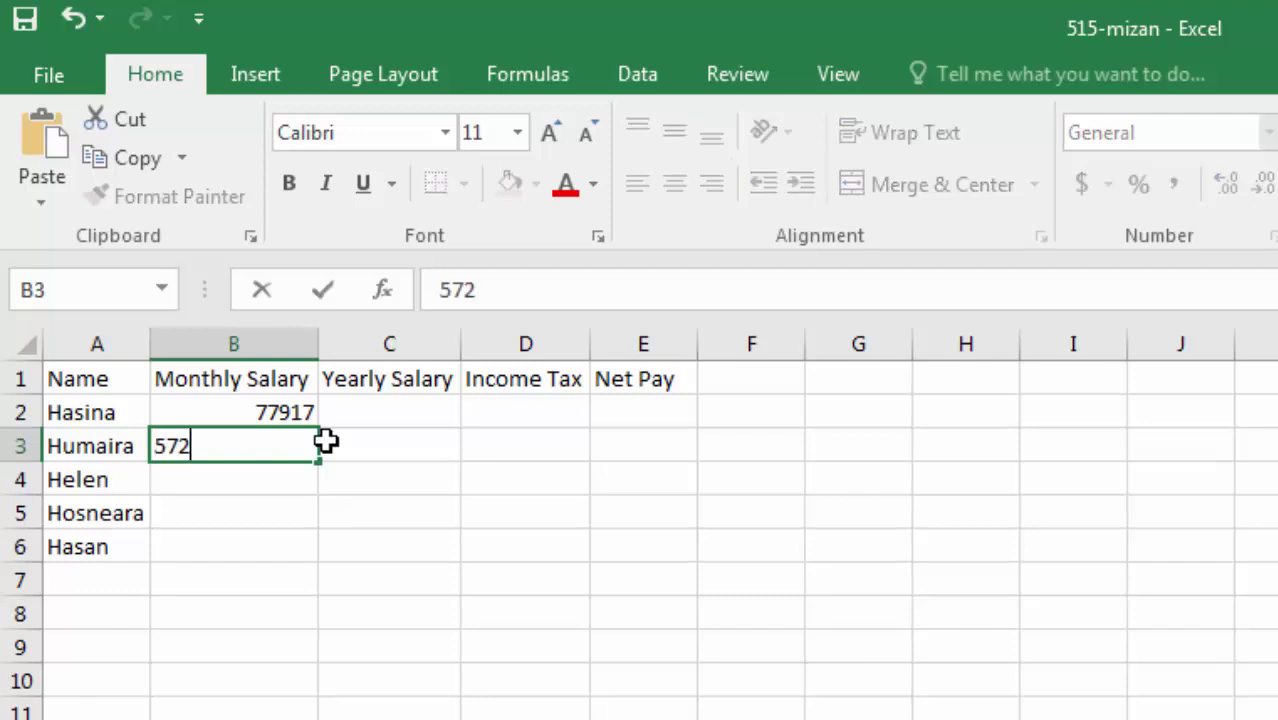
pyautogui.write('12')
pyautogui.press('Return')
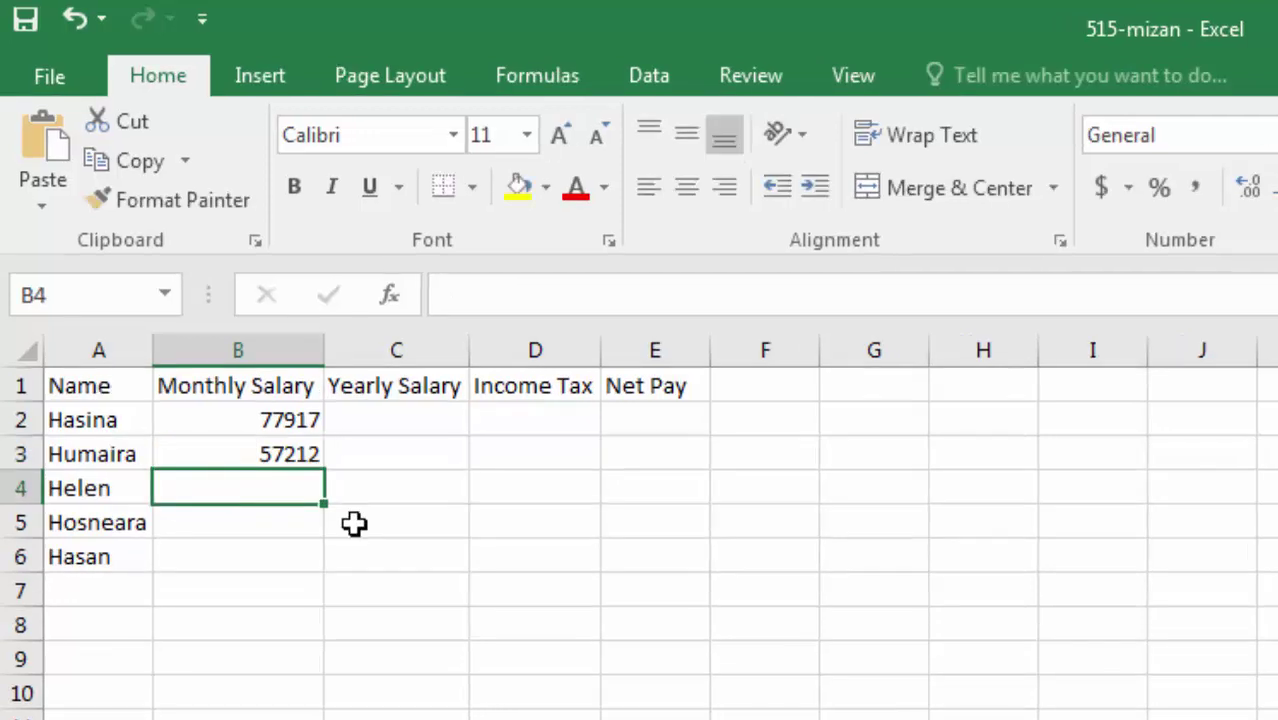
# Step: Enter the monthly salaries 97312 in B4, 98123 in B5 and 99678 in B6
pyautogui.write('97312')
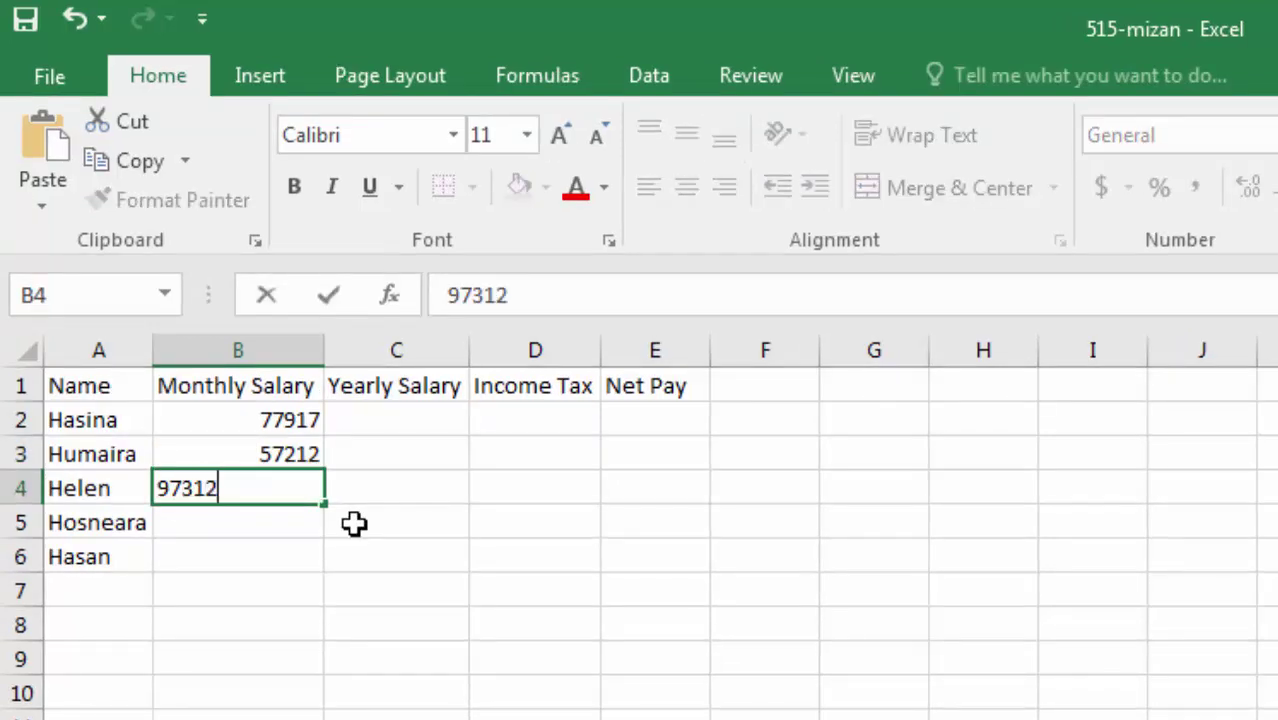
pyautogui.press('Return')
pyautogui.write('9')
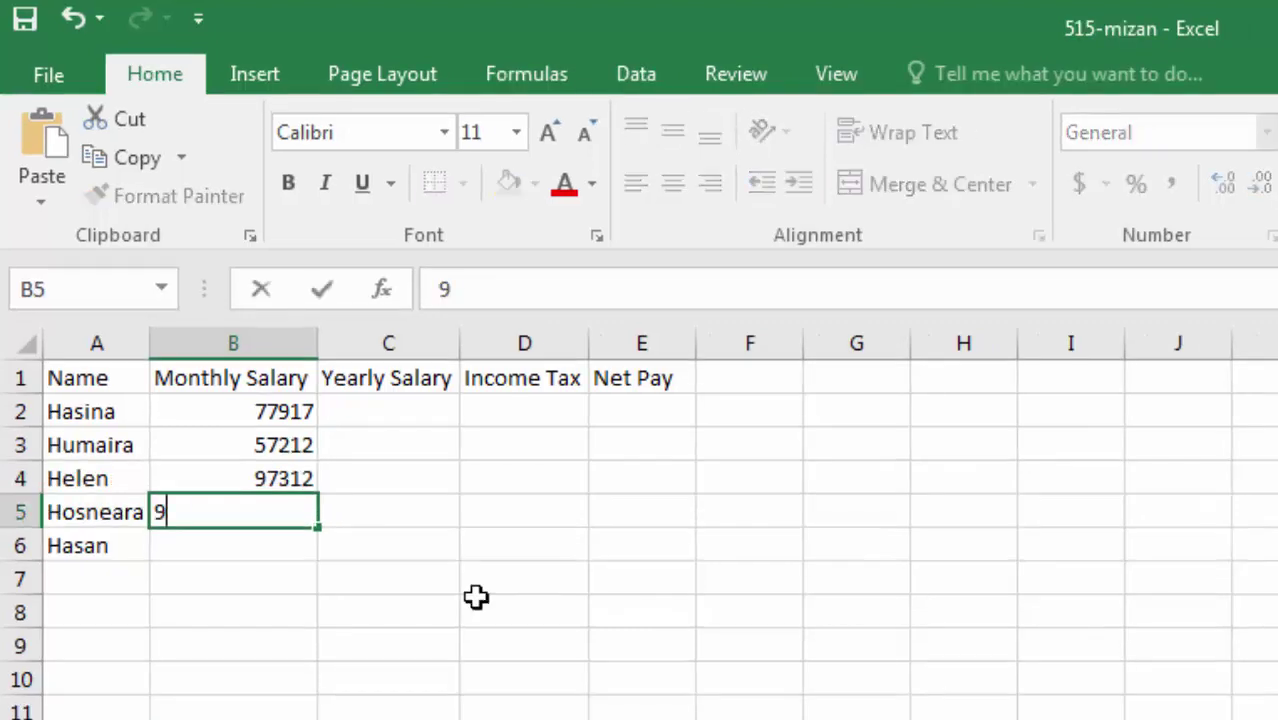
pyautogui.write('8123')
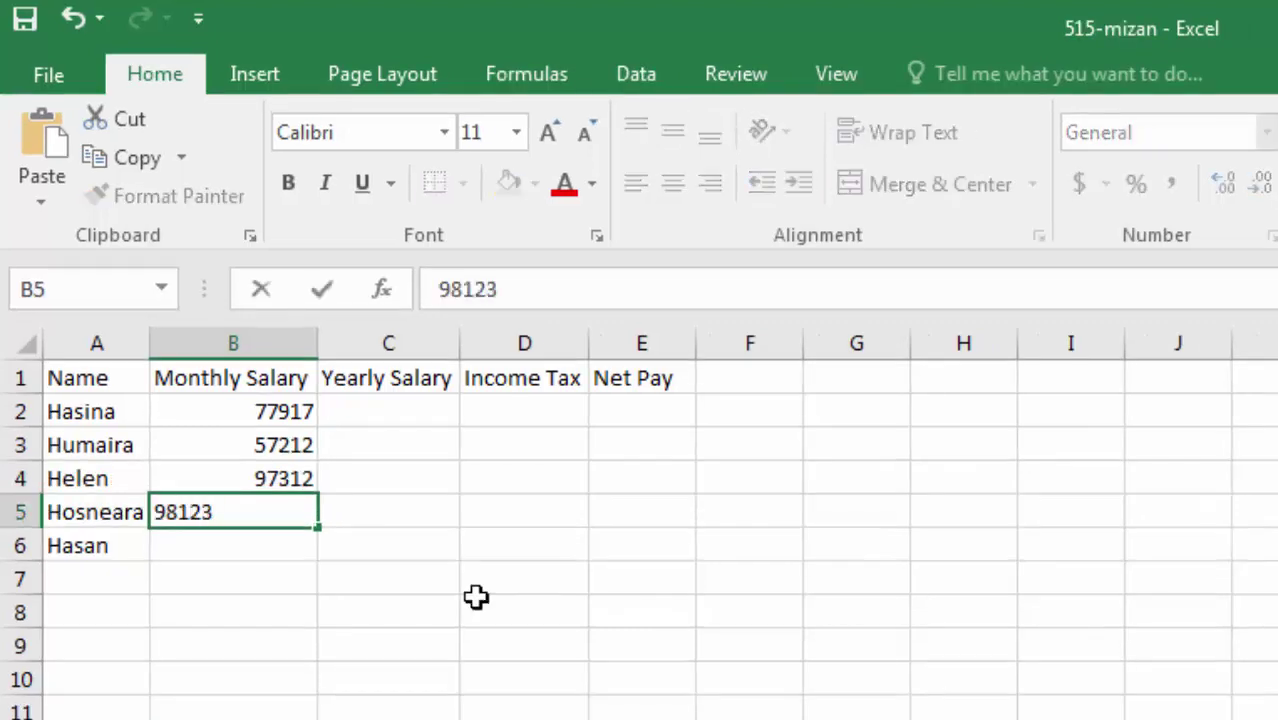
pyautogui.press('Return')
pyautogui.write('99')
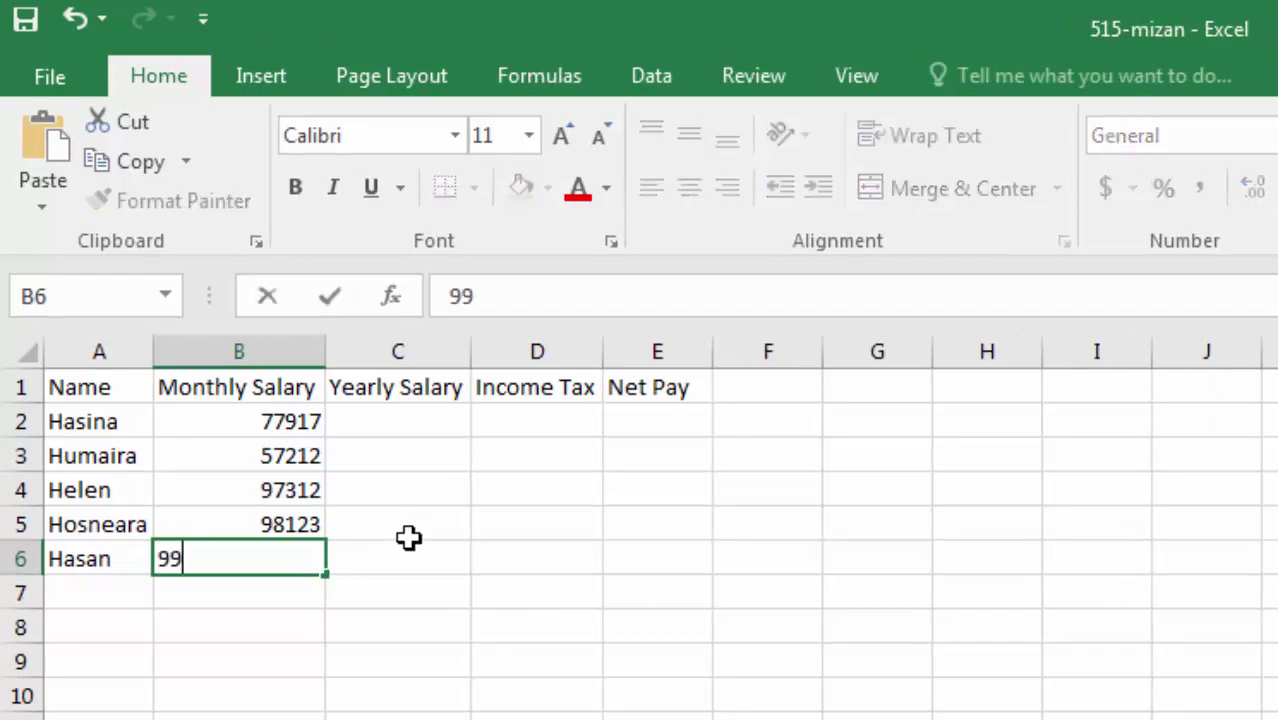
pyautogui.write('678')
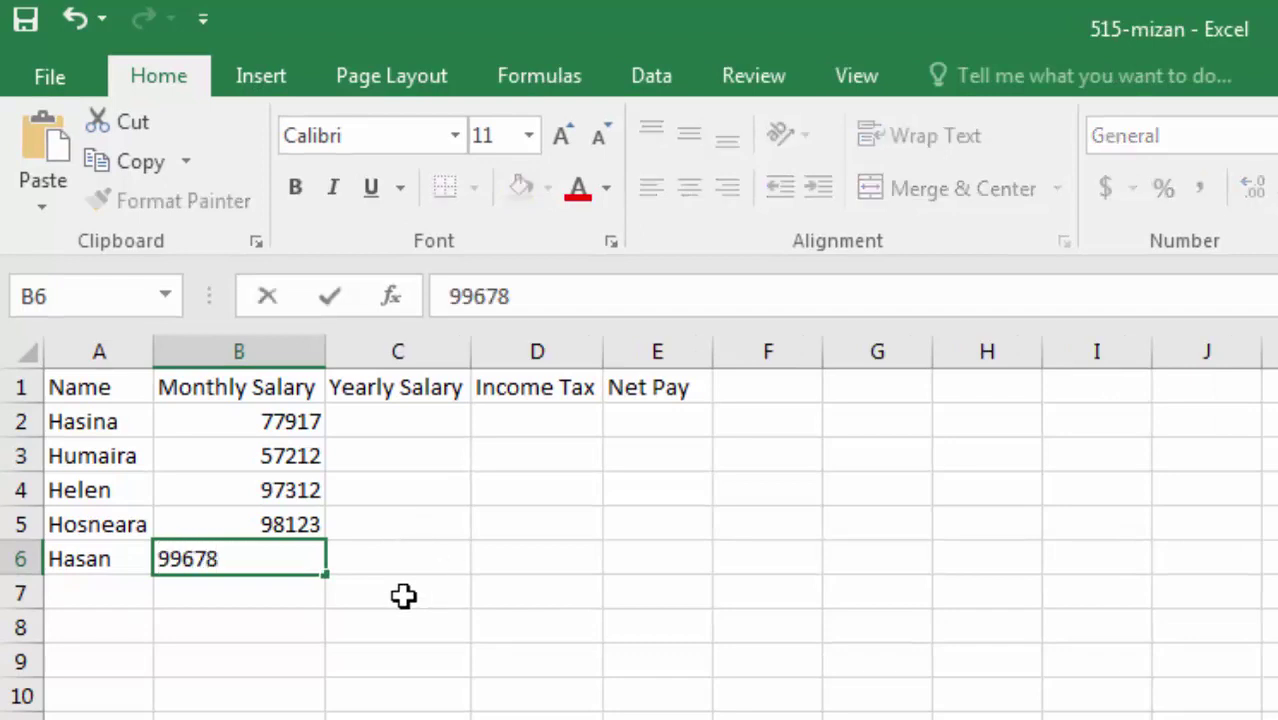
pyautogui.click(348, 594)
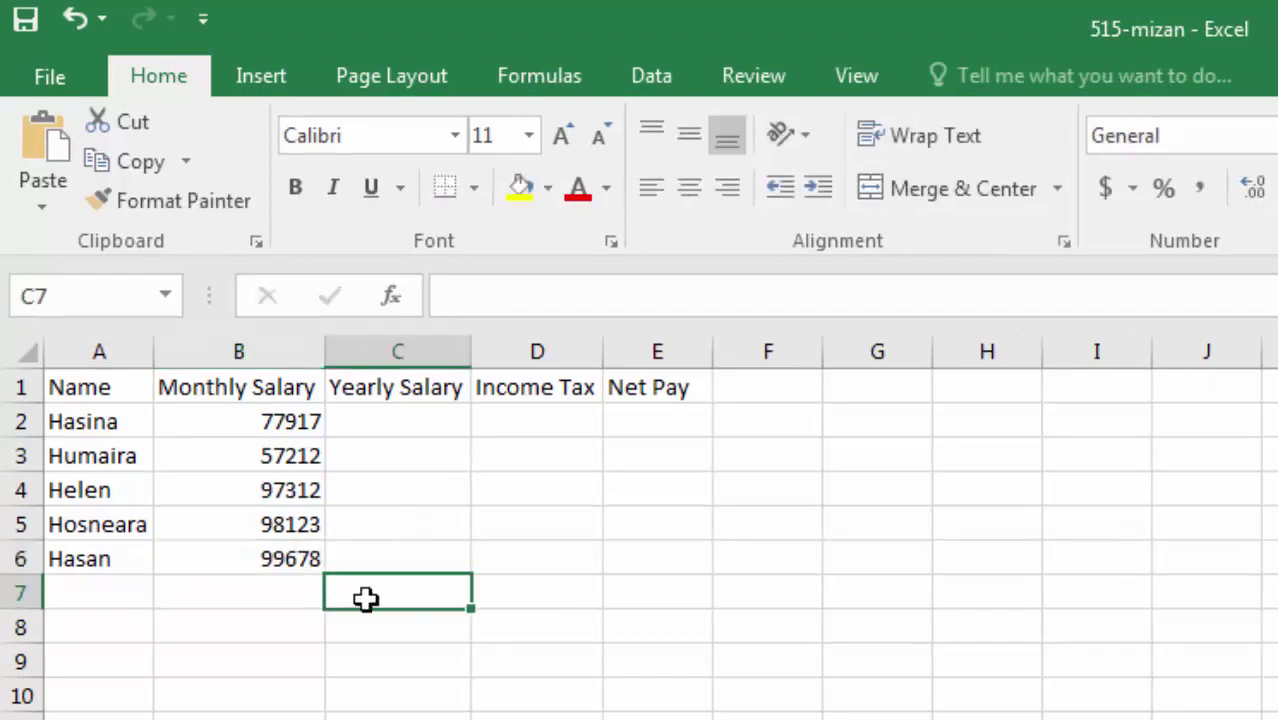
# Step: Centre the contents of all cells in the worksheet horizontally
pyautogui.click(390, 437)
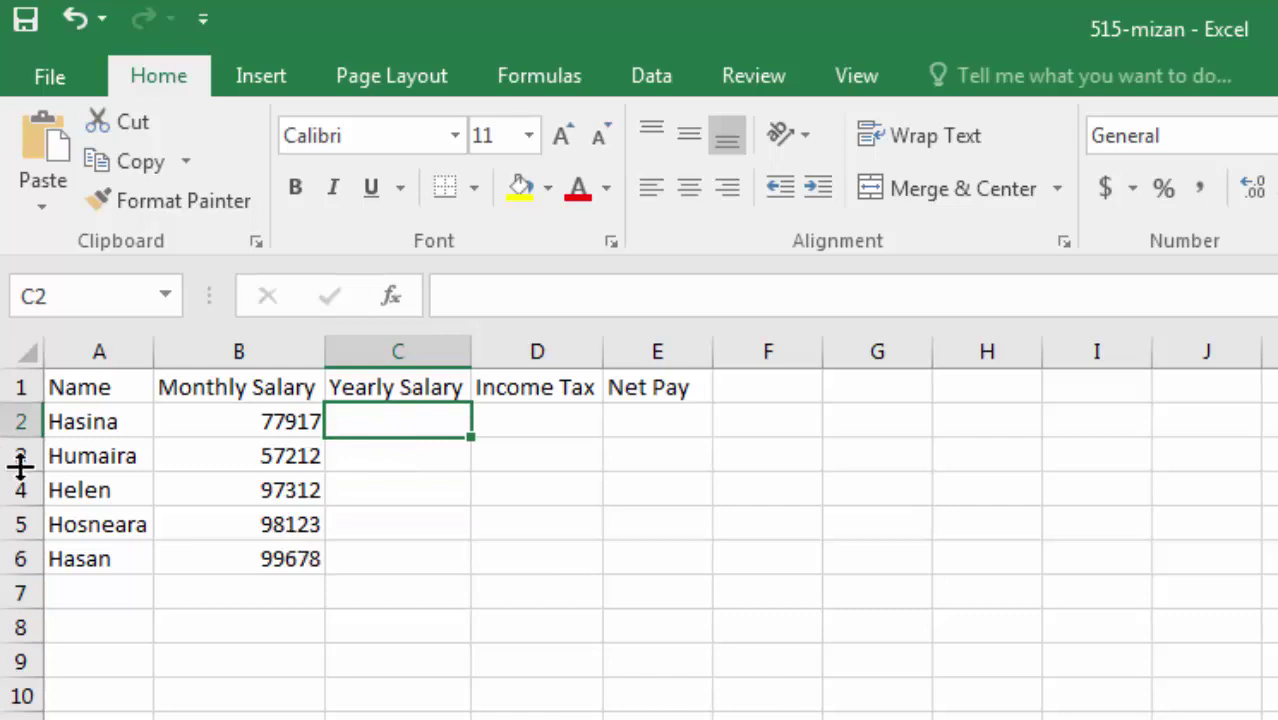
pyautogui.click(25, 356)
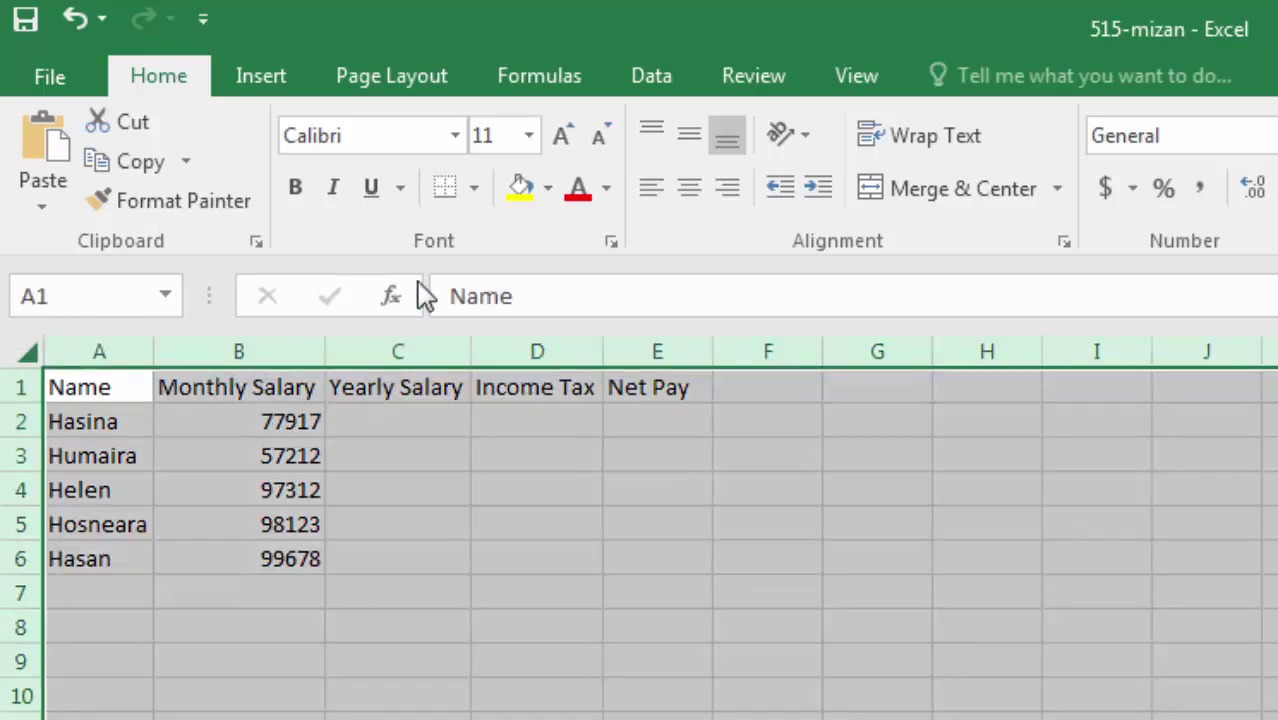
pyautogui.click(688, 190)
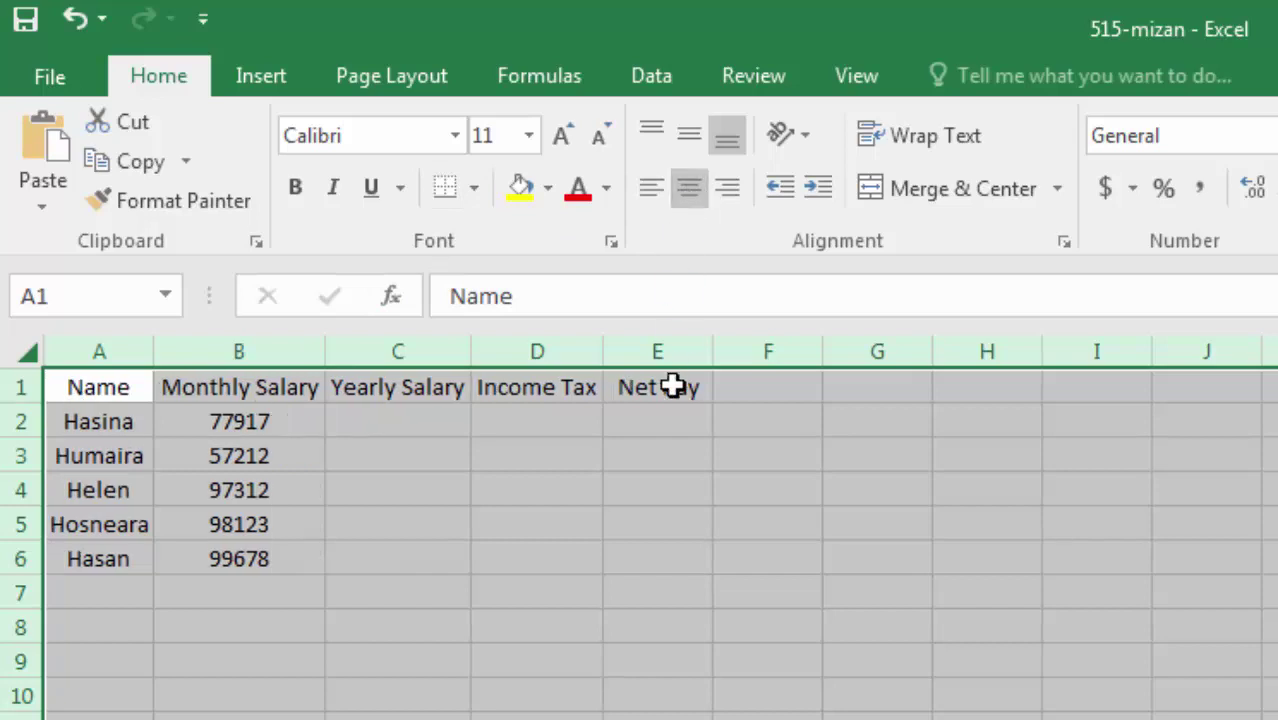
# Step: Calculate the yearly salary in C2 with the formula =B2*12 and fill it down to C6
pyautogui.click(352, 432)
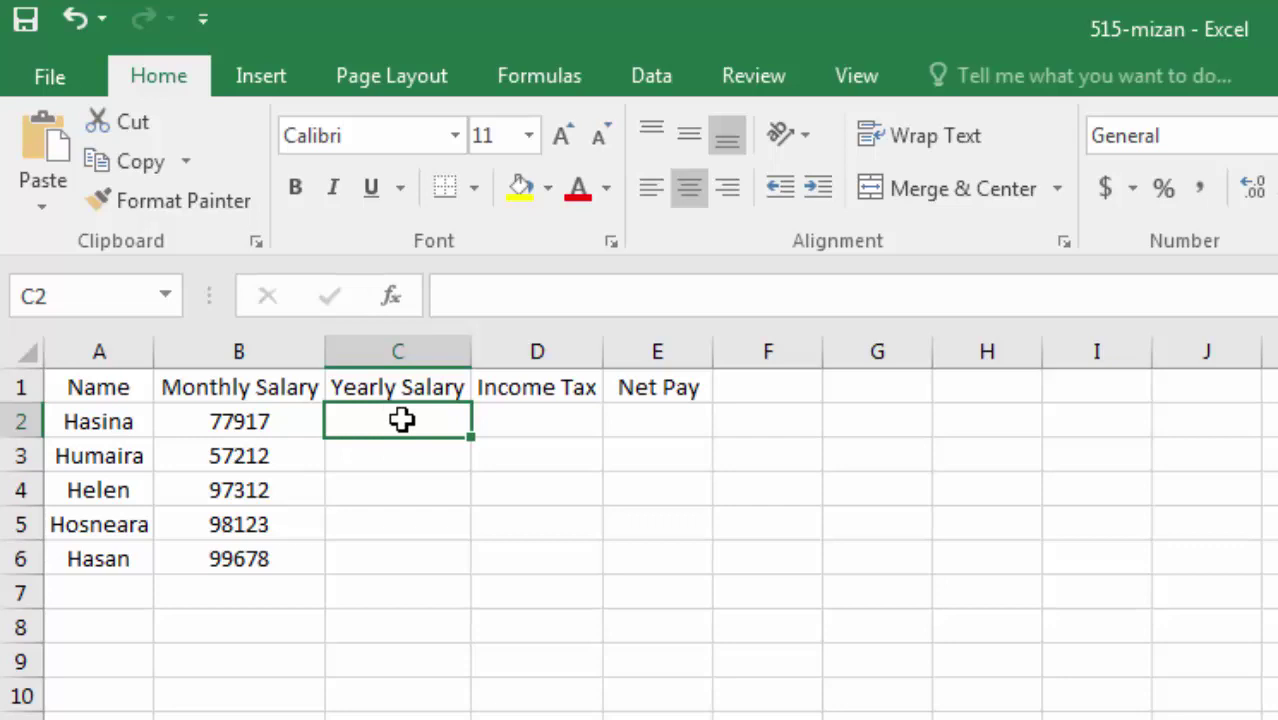
pyautogui.write('=')
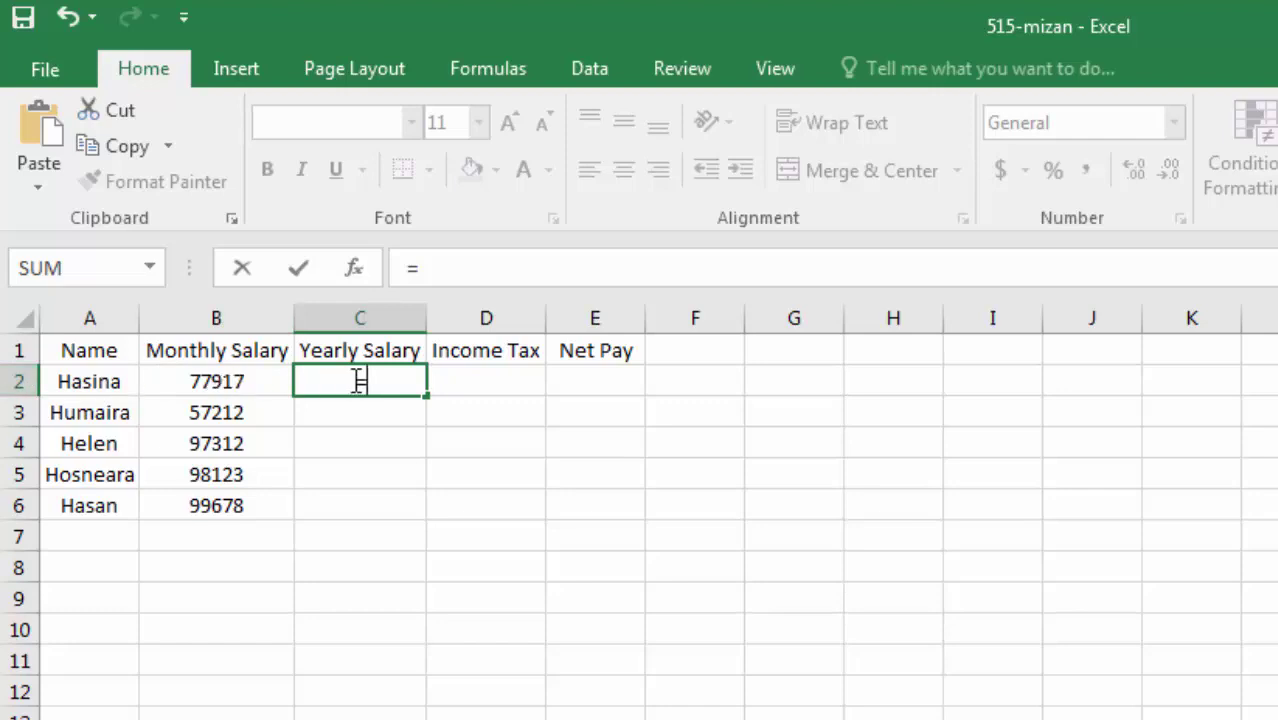
pyautogui.write('B2')
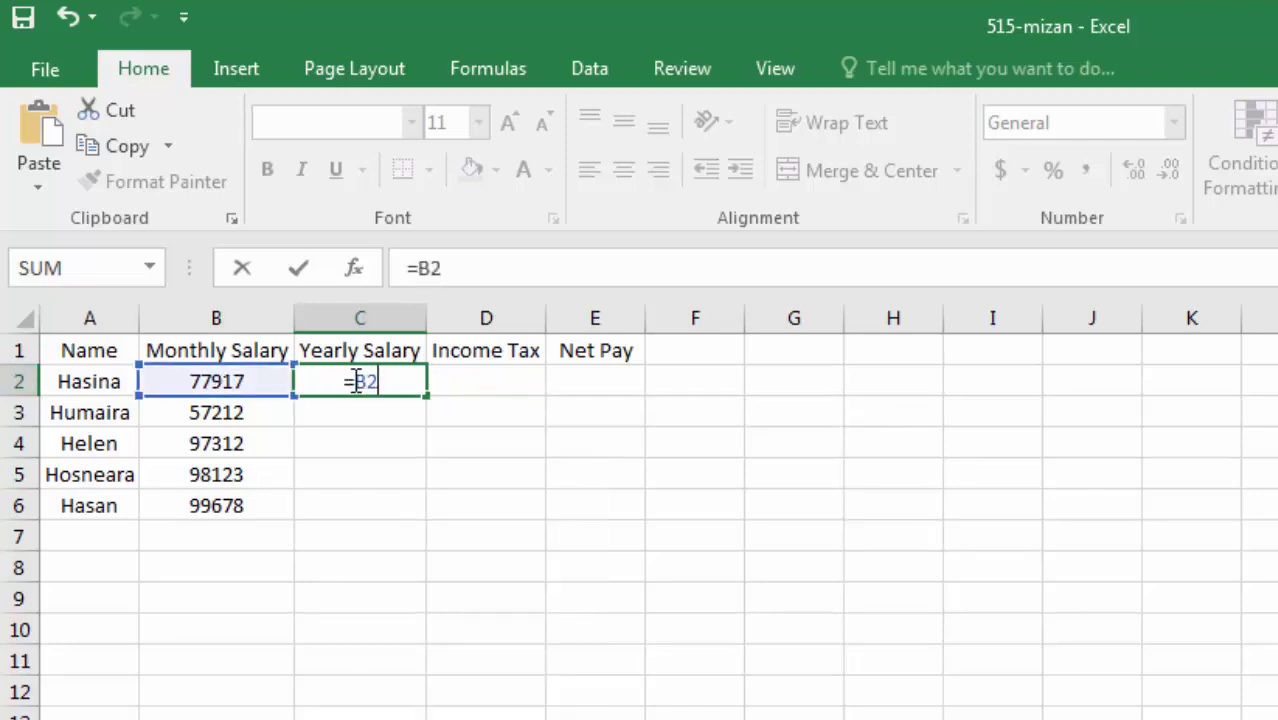
pyautogui.write('*12')
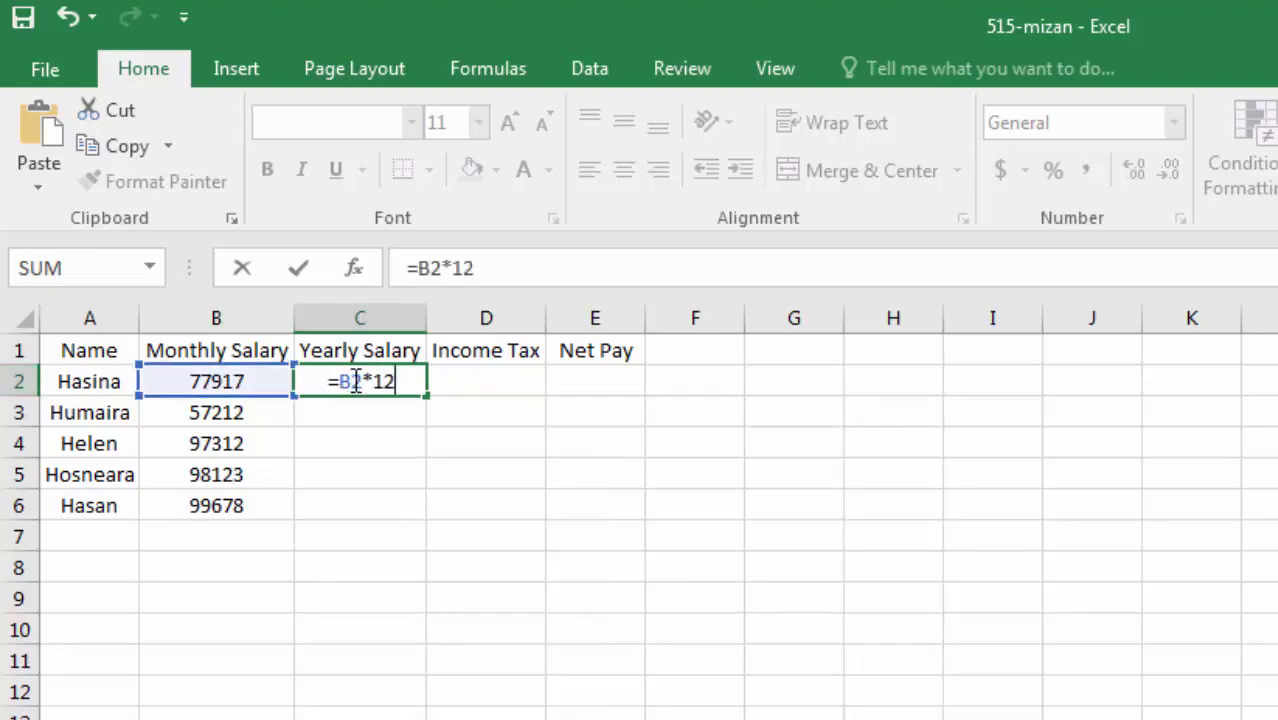
pyautogui.press('Return')
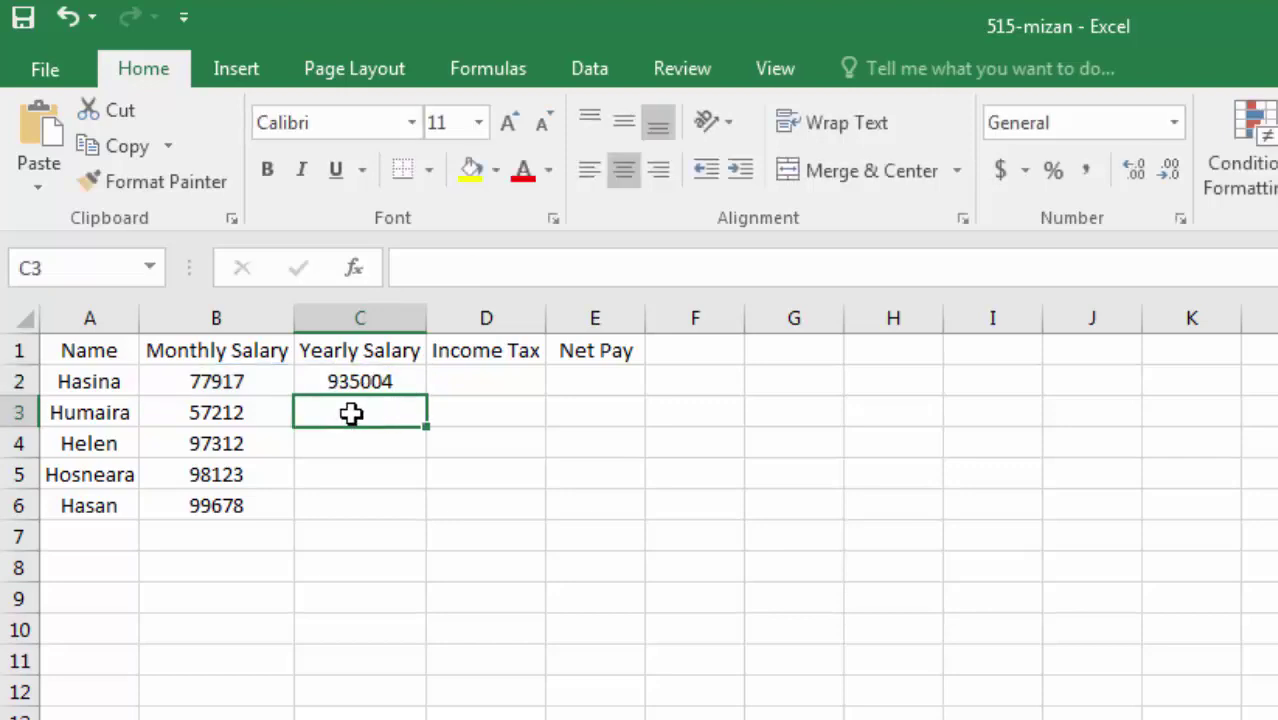
pyautogui.click(387, 382)
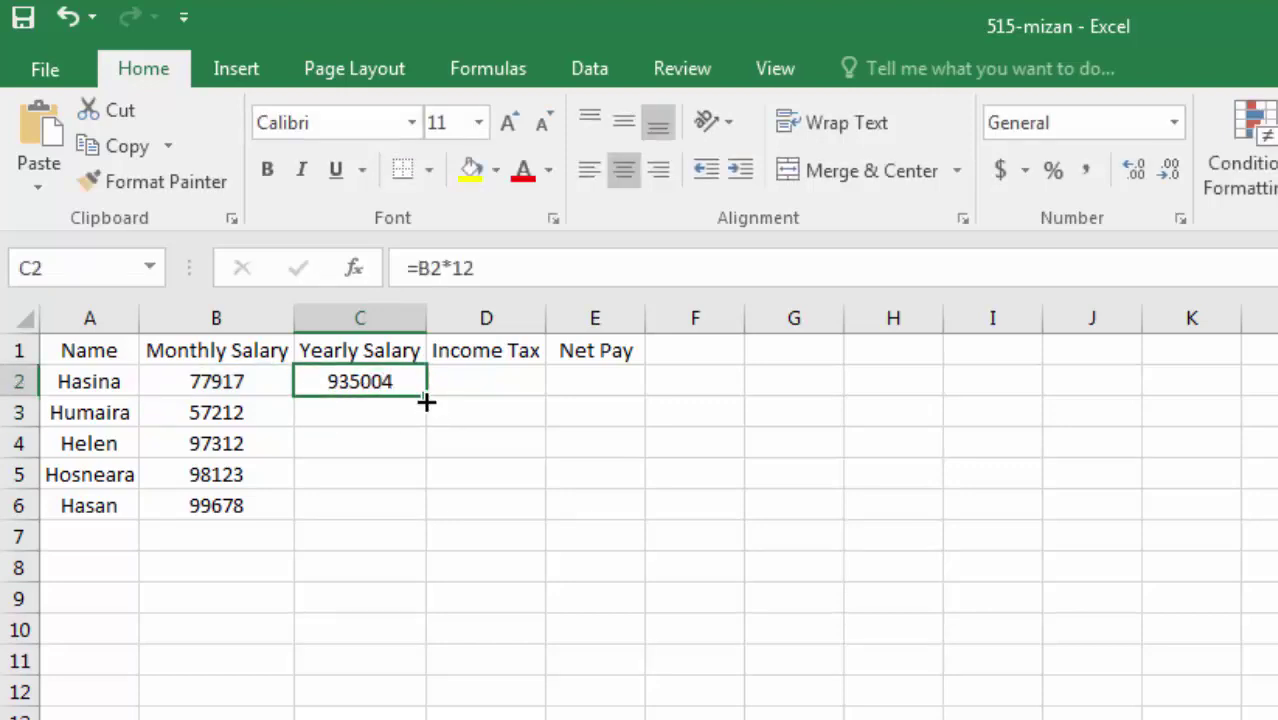
pyautogui.moveTo(426, 401); pyautogui.dragTo(432, 514)
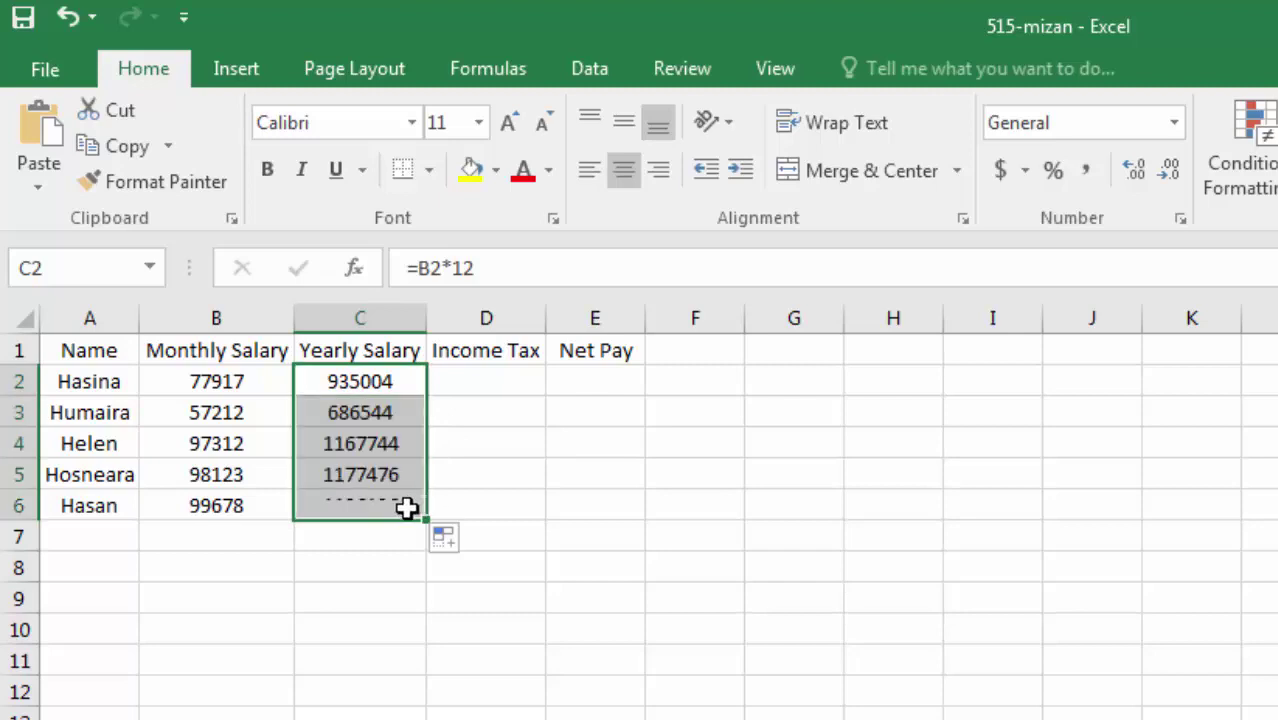
# Step: Calculate the income tax in D2 with the formula =C2*10% and fill it down to D6
pyautogui.click(496, 384)
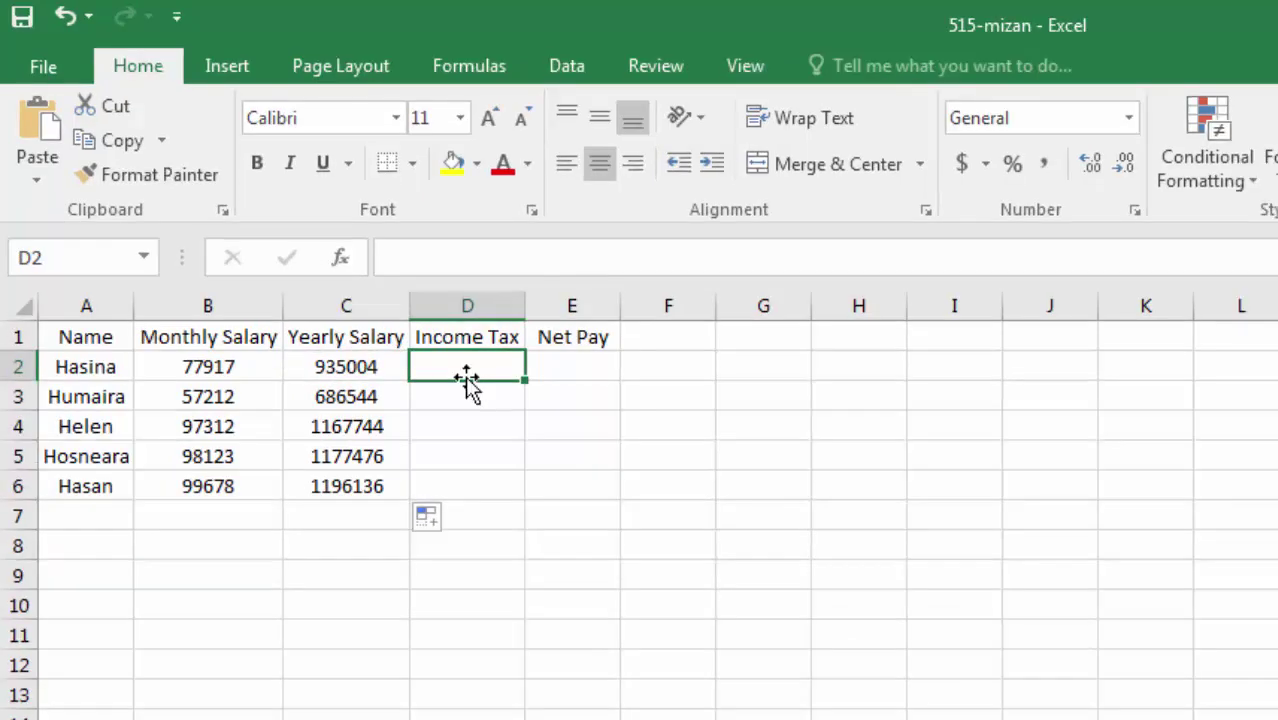
pyautogui.write('=')
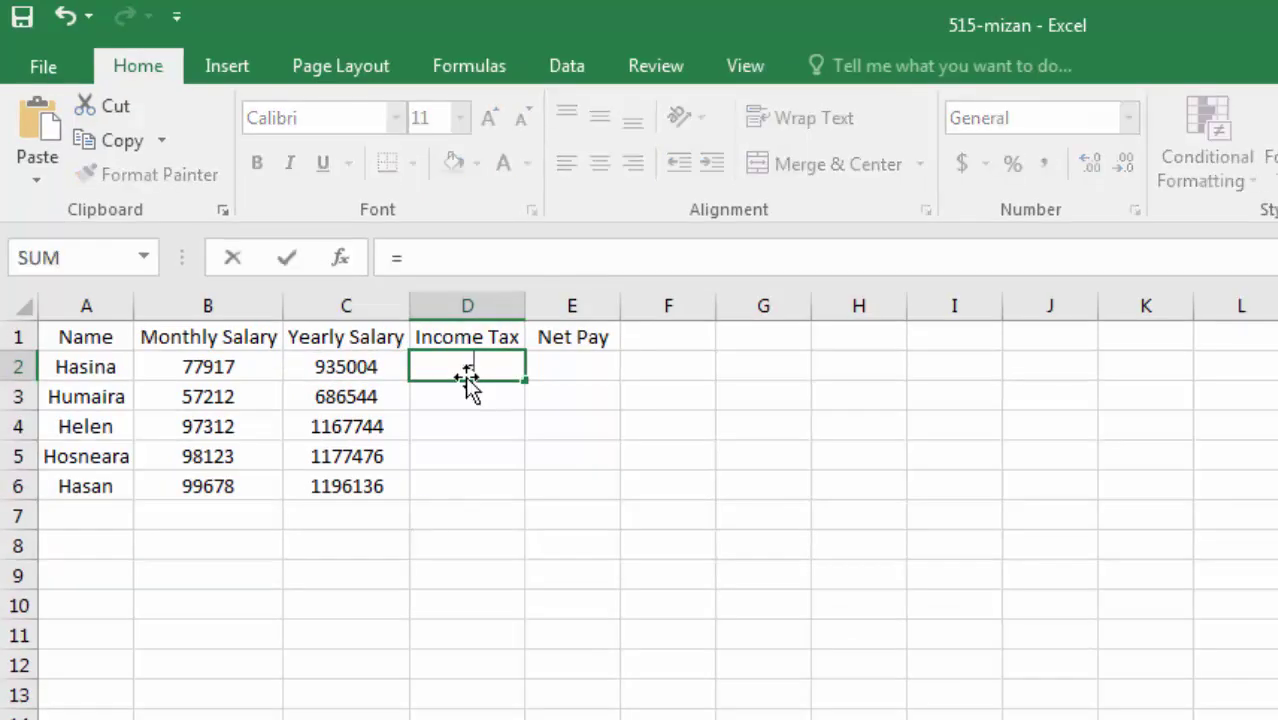
pyautogui.write('C2')
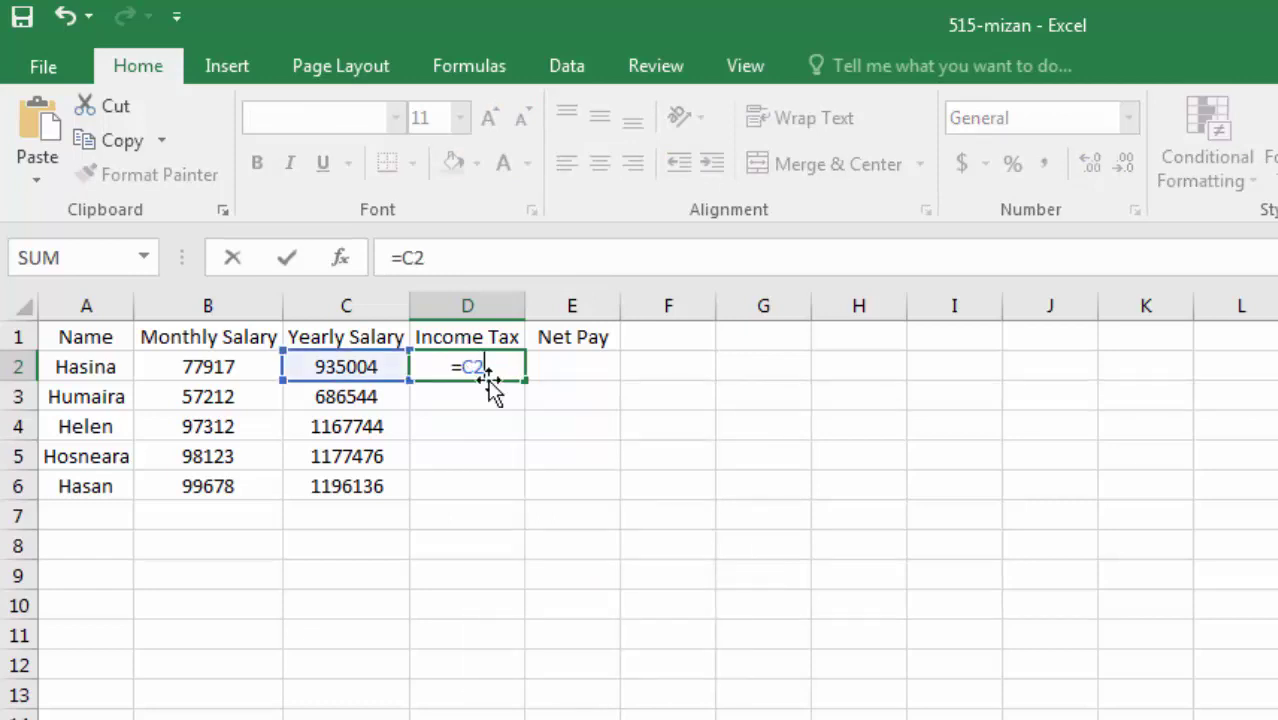
pyautogui.write('*')
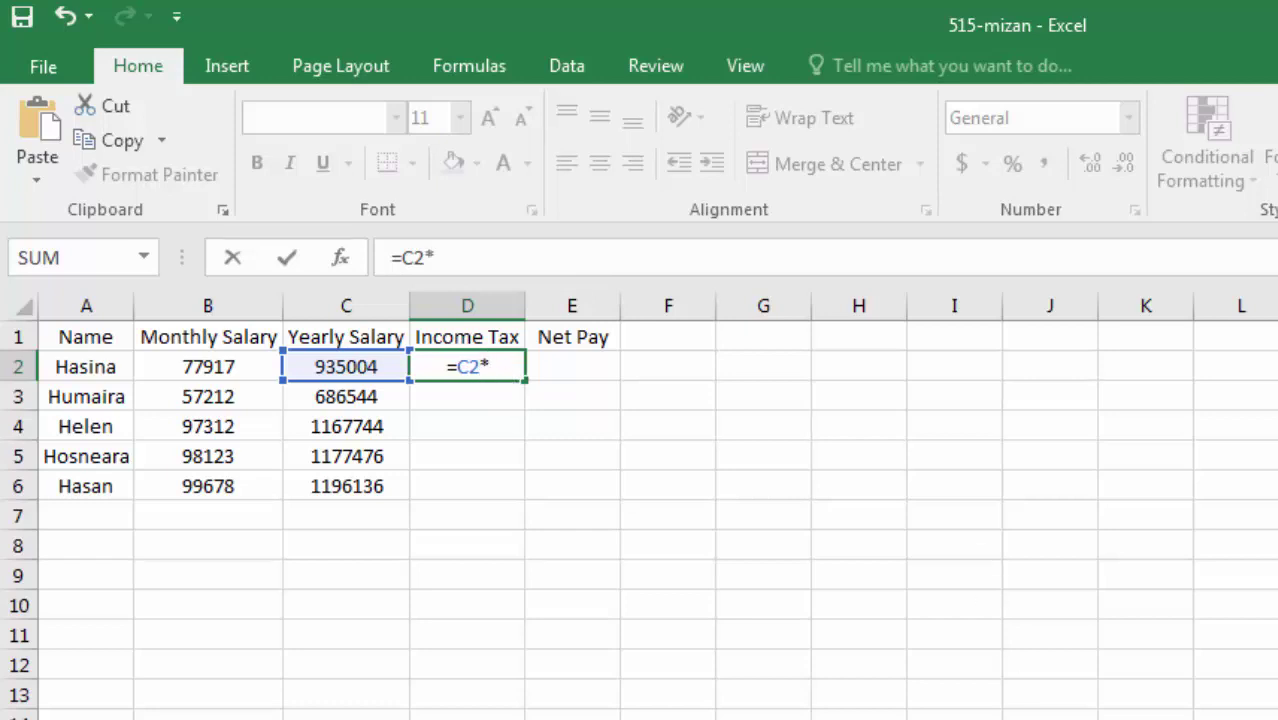
pyautogui.hotkey('alt', 'Tab')
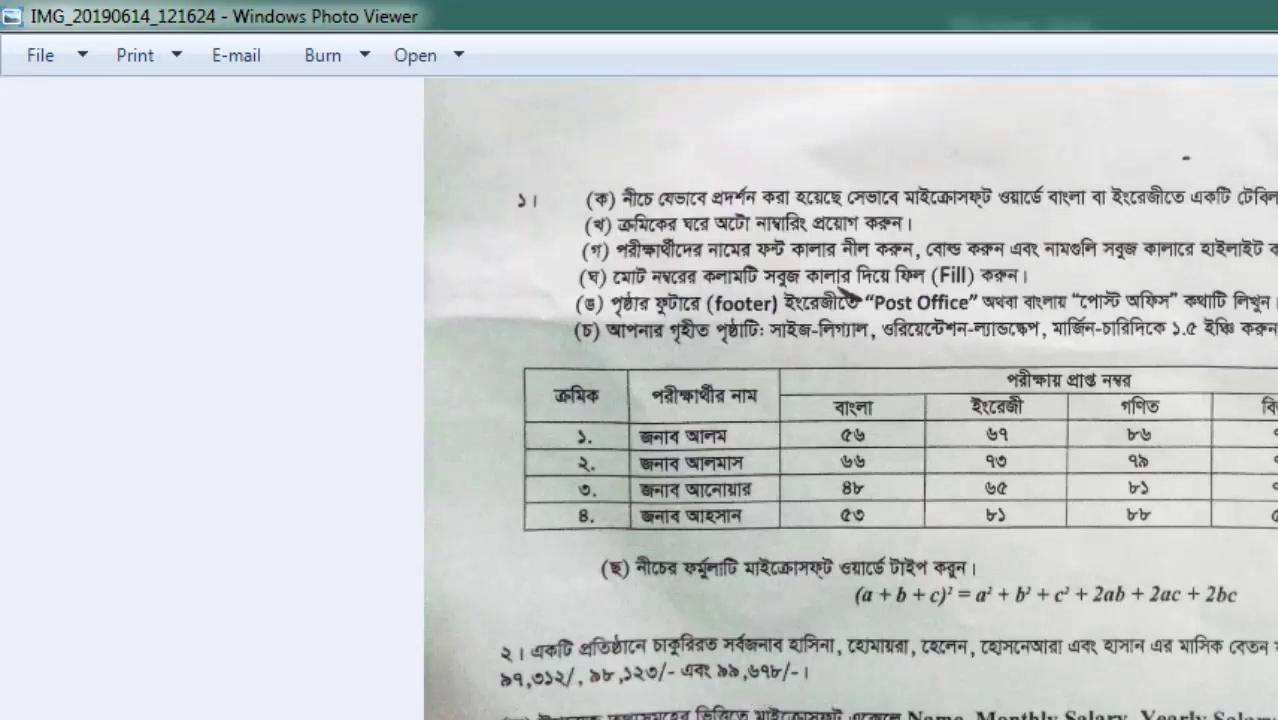
pyautogui.hotkey('alt', 'Tab')
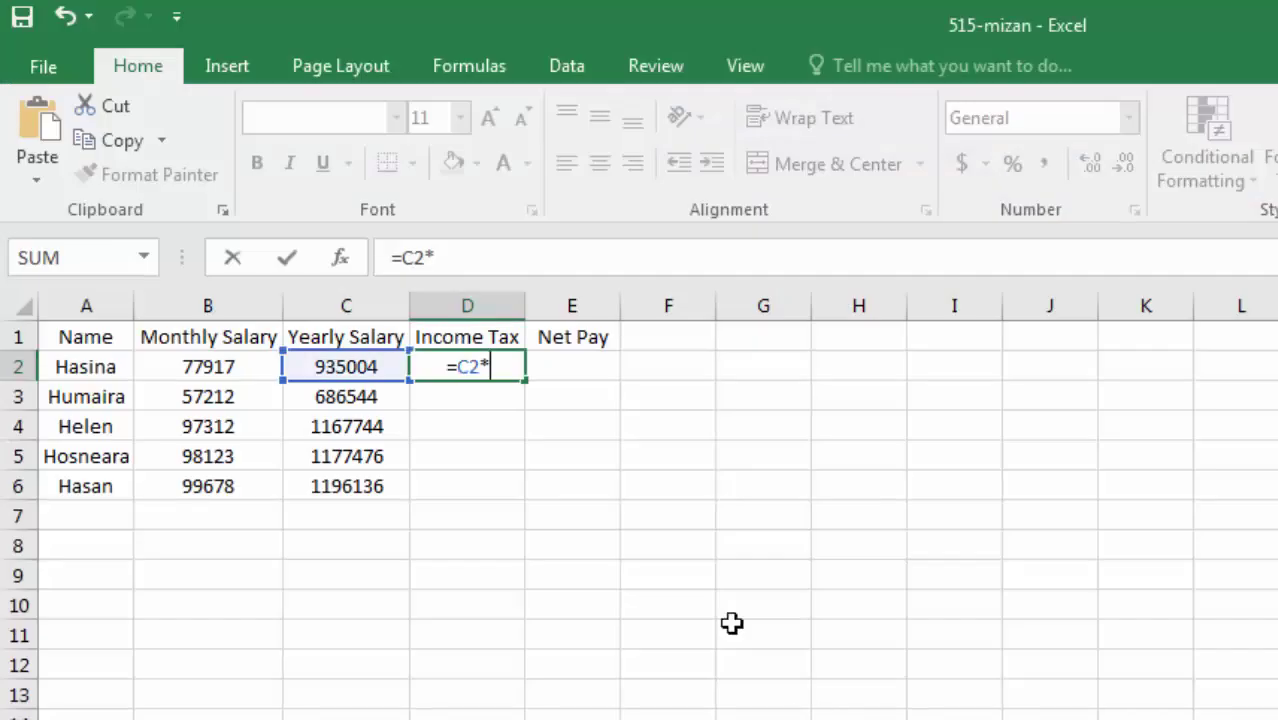
pyautogui.write('10')
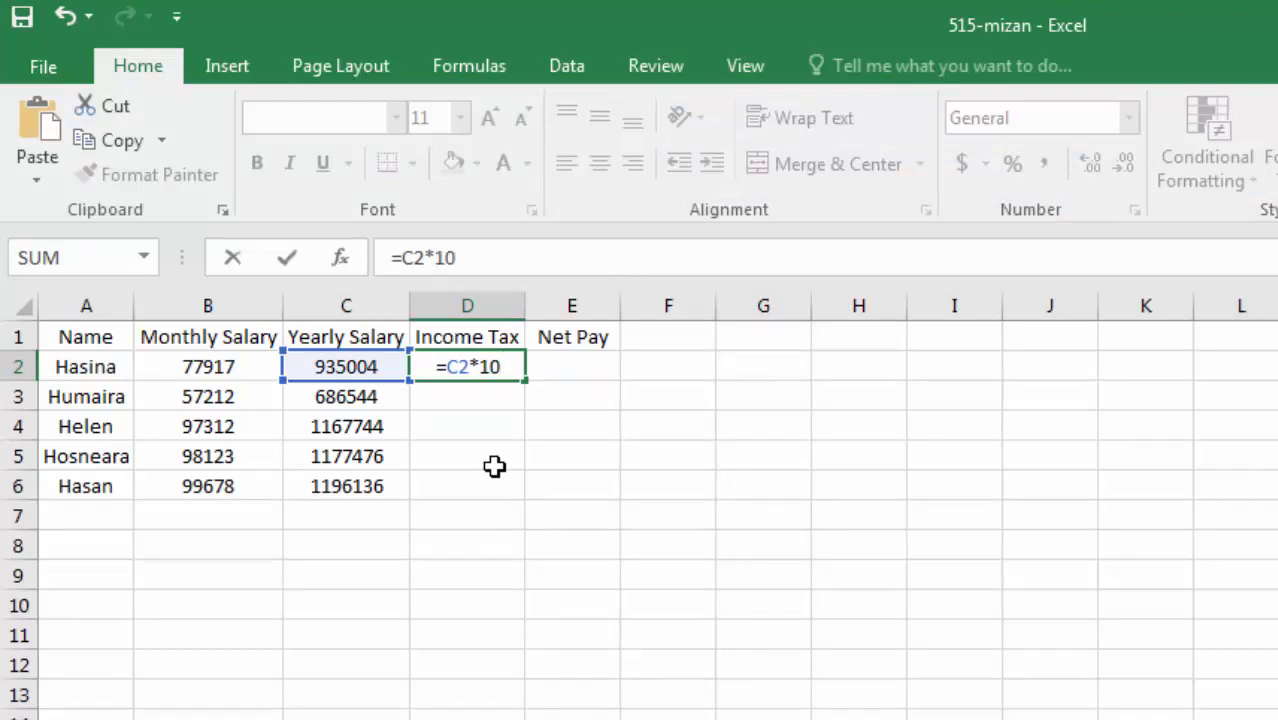
pyautogui.write('%')
pyautogui.click(497, 466)
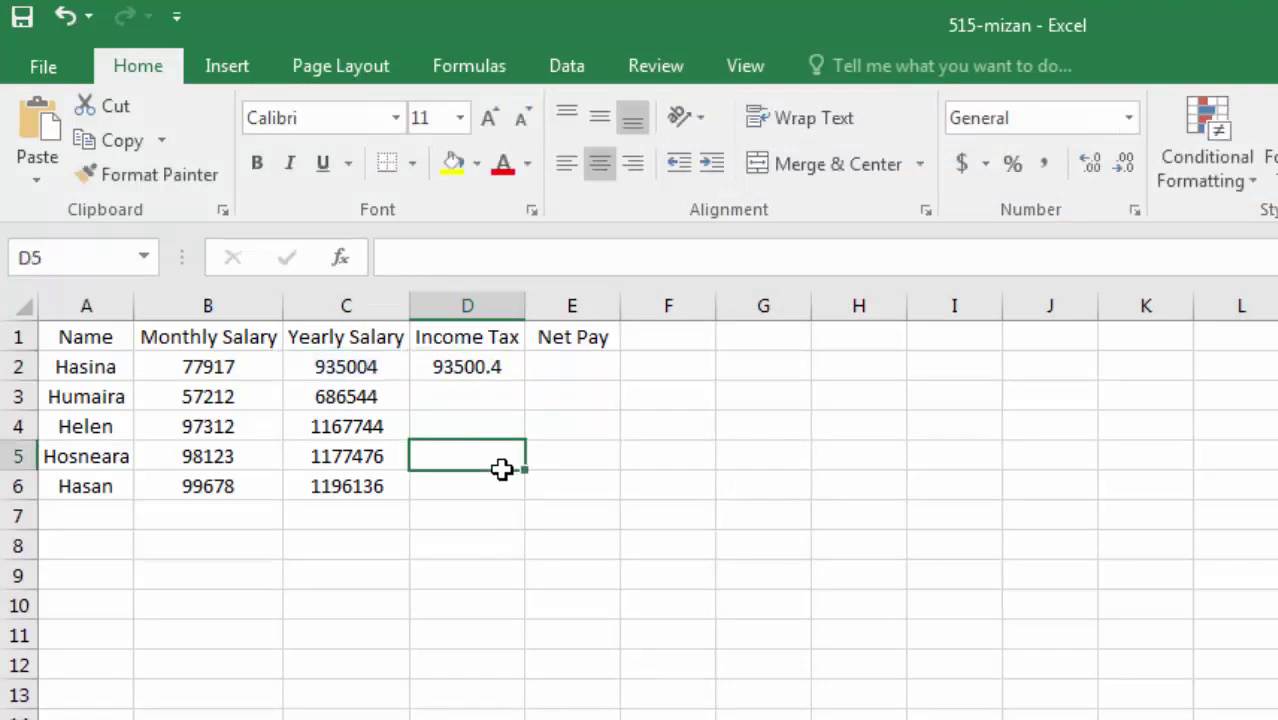
pyautogui.click(499, 372)
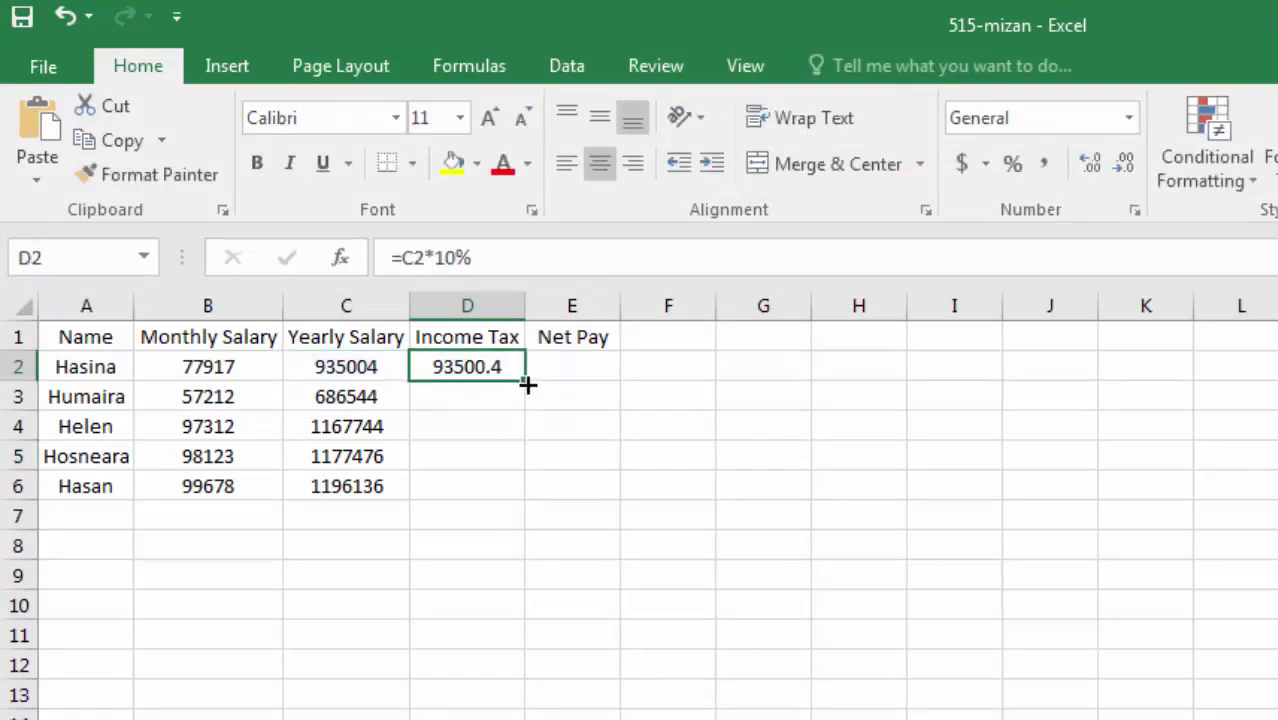
pyautogui.moveTo(527, 384); pyautogui.dragTo(525, 499)
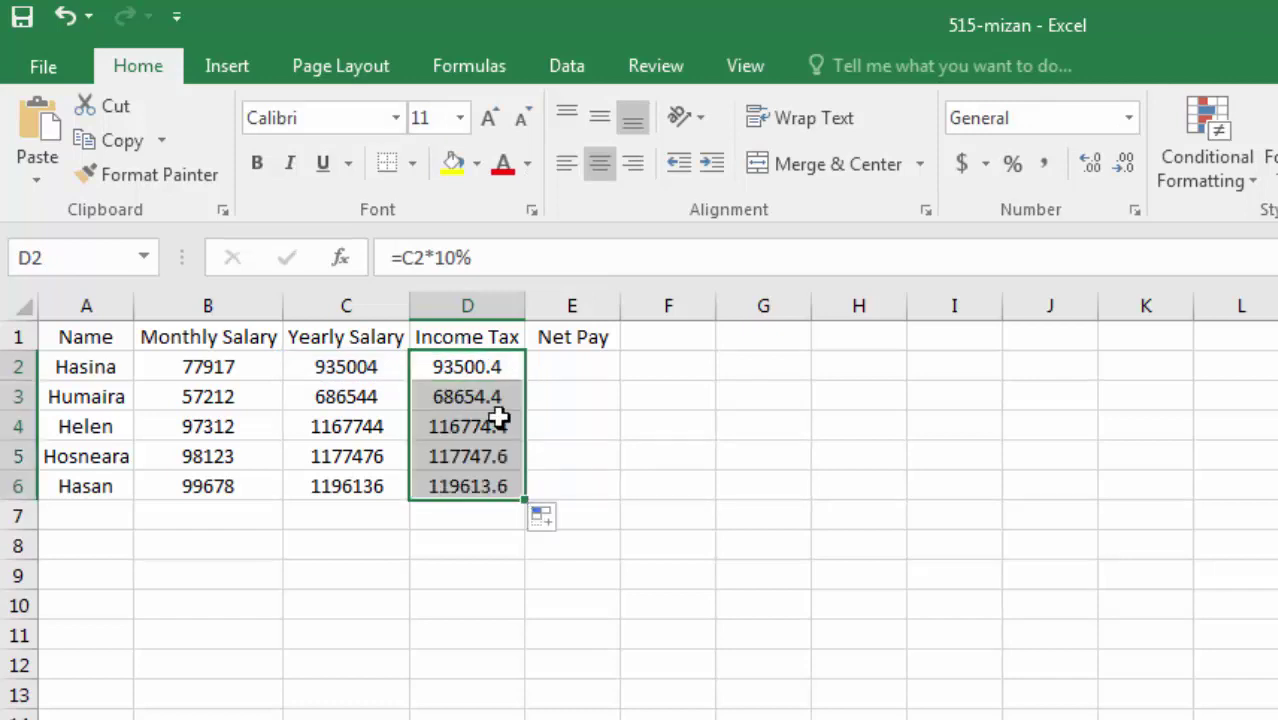
# Step: Calculate the net pay in E2 with the formula =C2-D2 and fill it down to E6
pyautogui.click(573, 371)
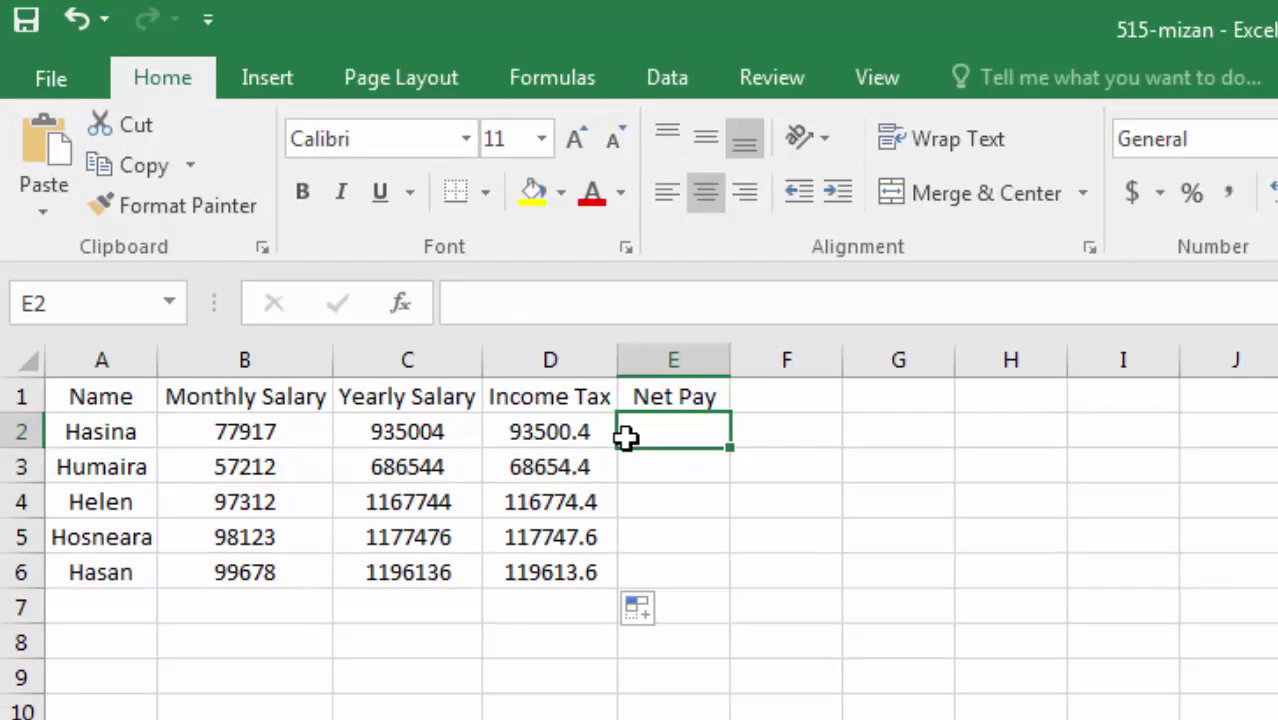
pyautogui.write('=')
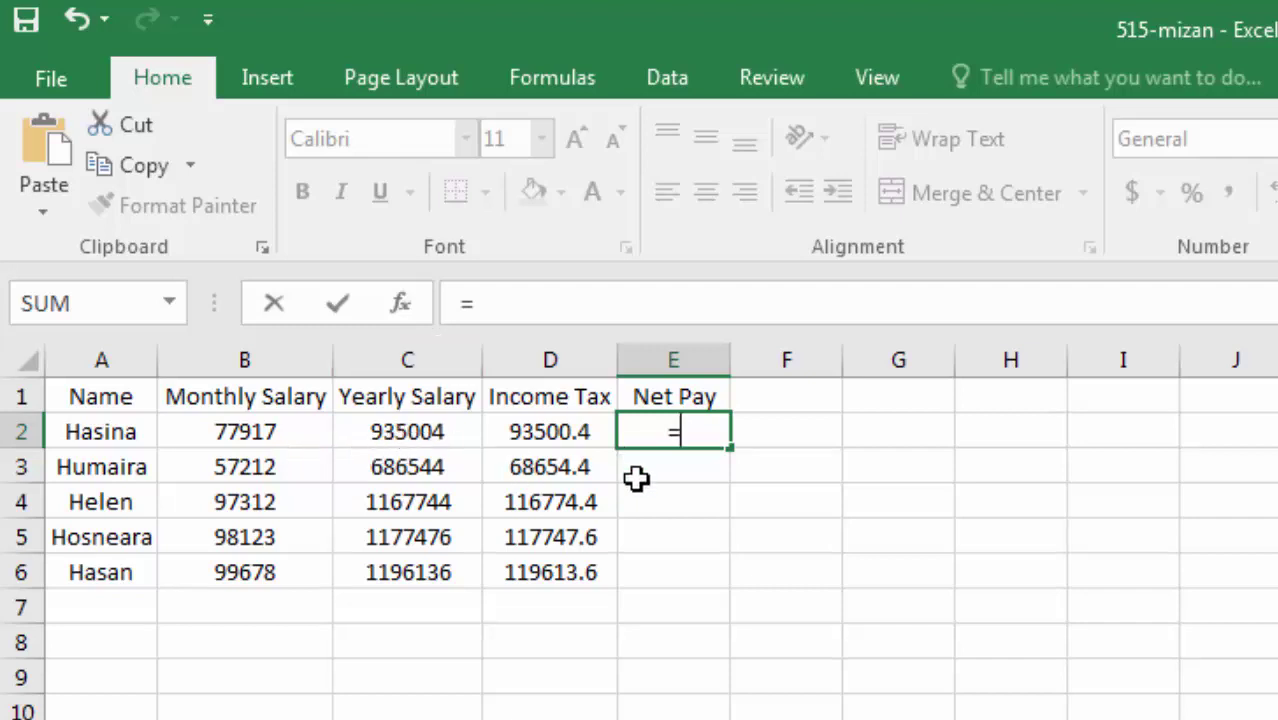
pyautogui.write('C2')
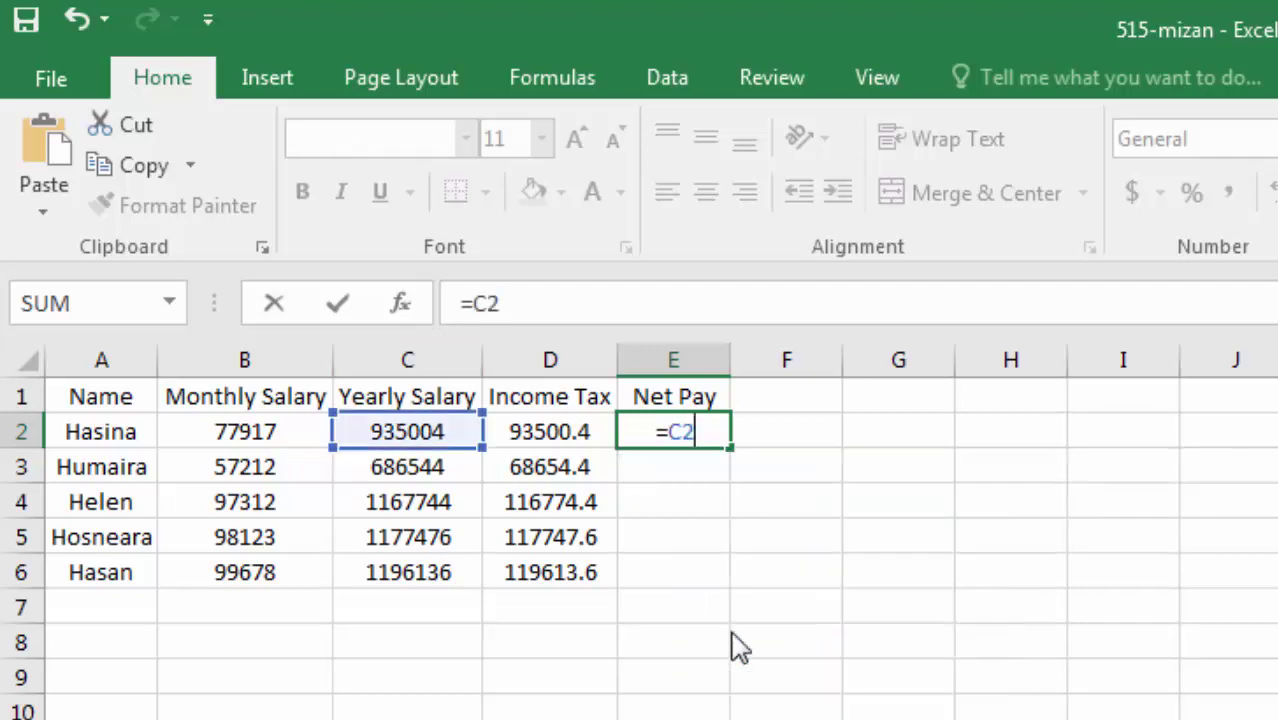
pyautogui.write('-D2')
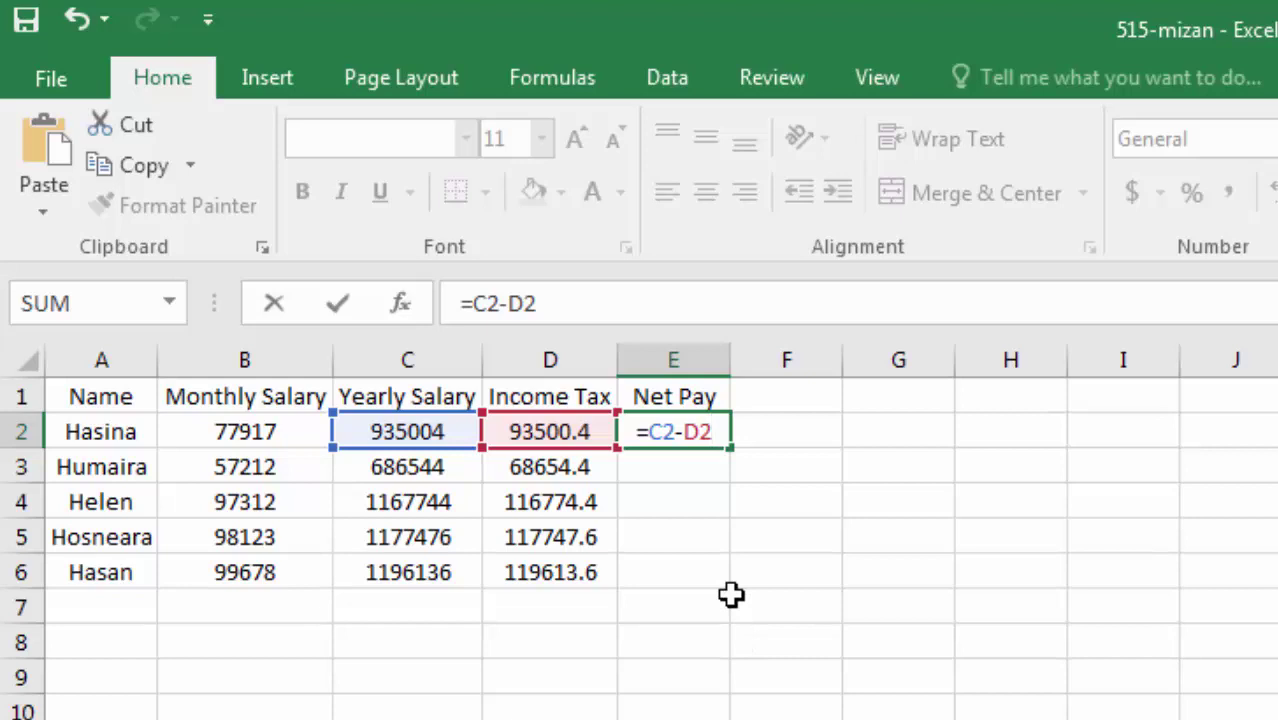
pyautogui.press('Return')
pyautogui.click(679, 431)
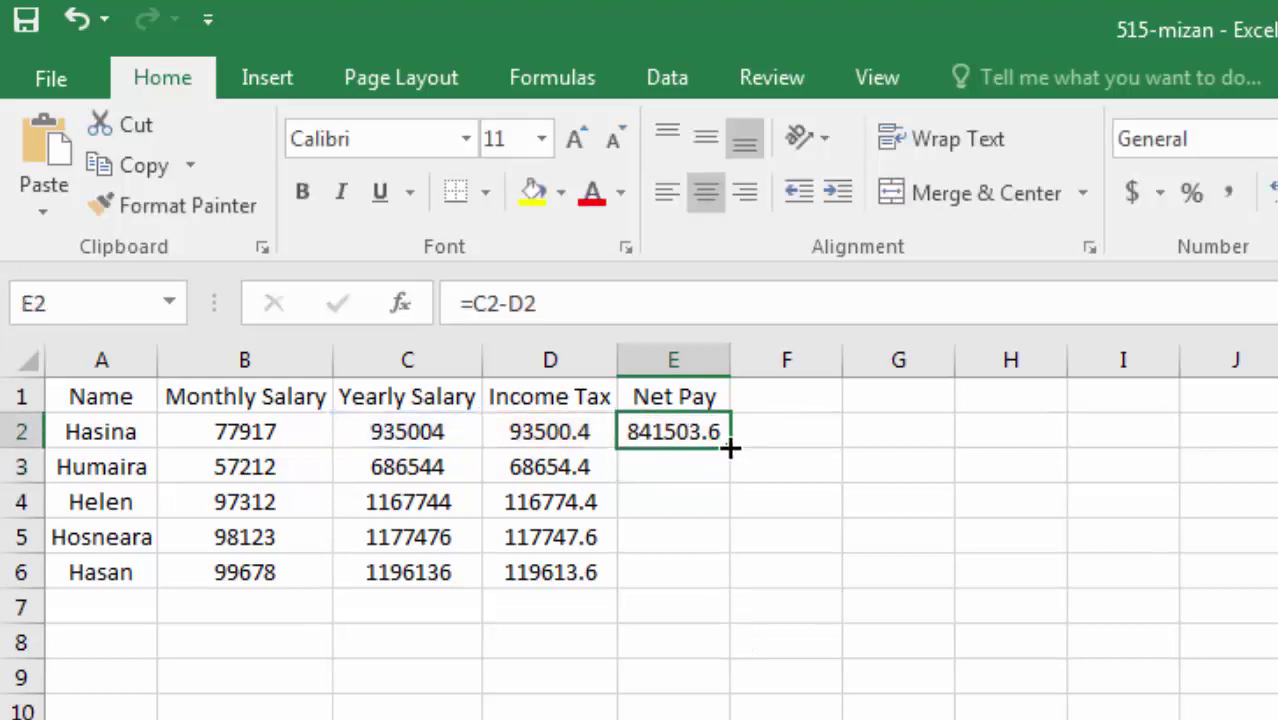
pyautogui.moveTo(730, 449); pyautogui.dragTo(736, 578)
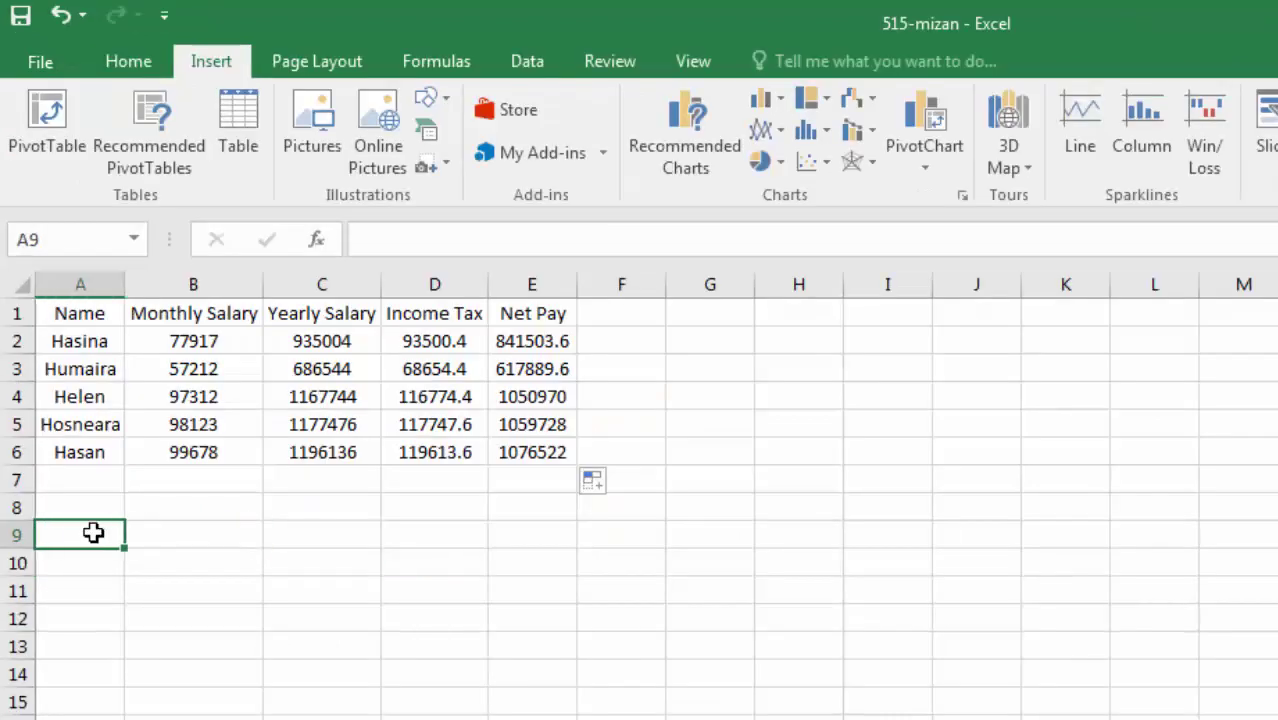
# Step: Insert a 2-D pie chart of the names and monthly salaries in A1:B6 and place it directly below the table
pyautogui.moveTo(80, 315); pyautogui.dragTo(207, 451)
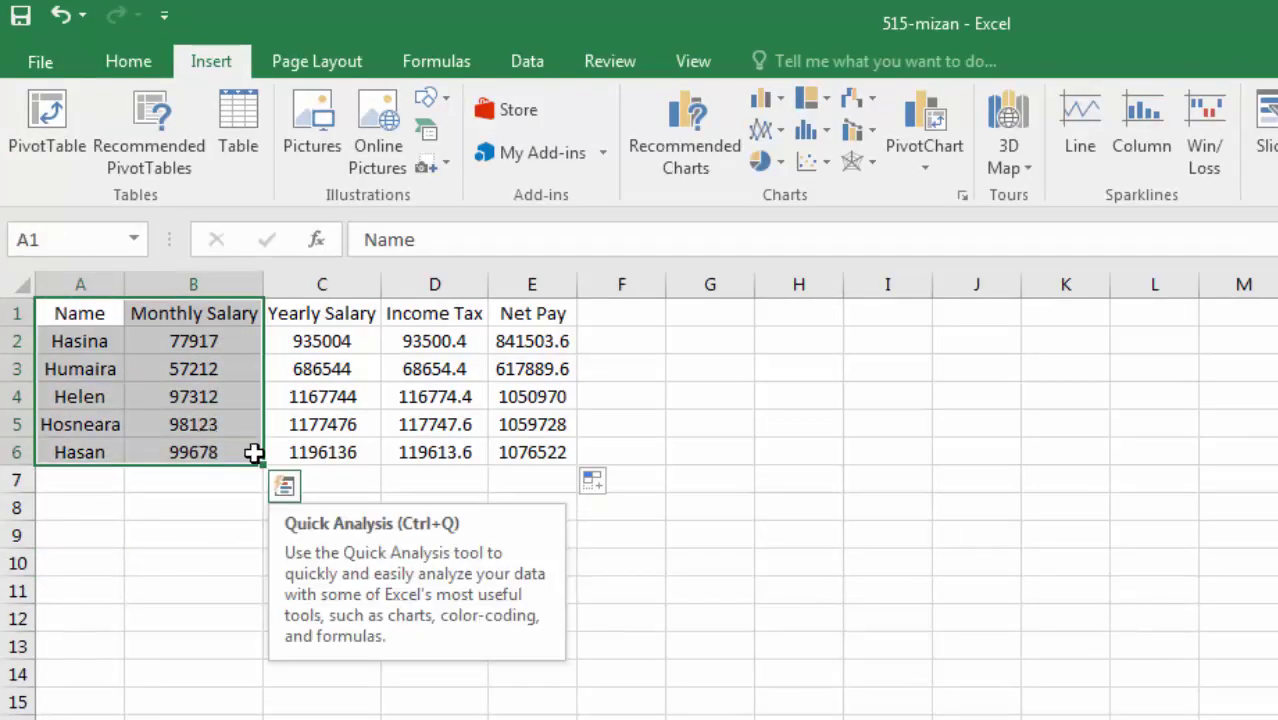
pyautogui.click(778, 163)
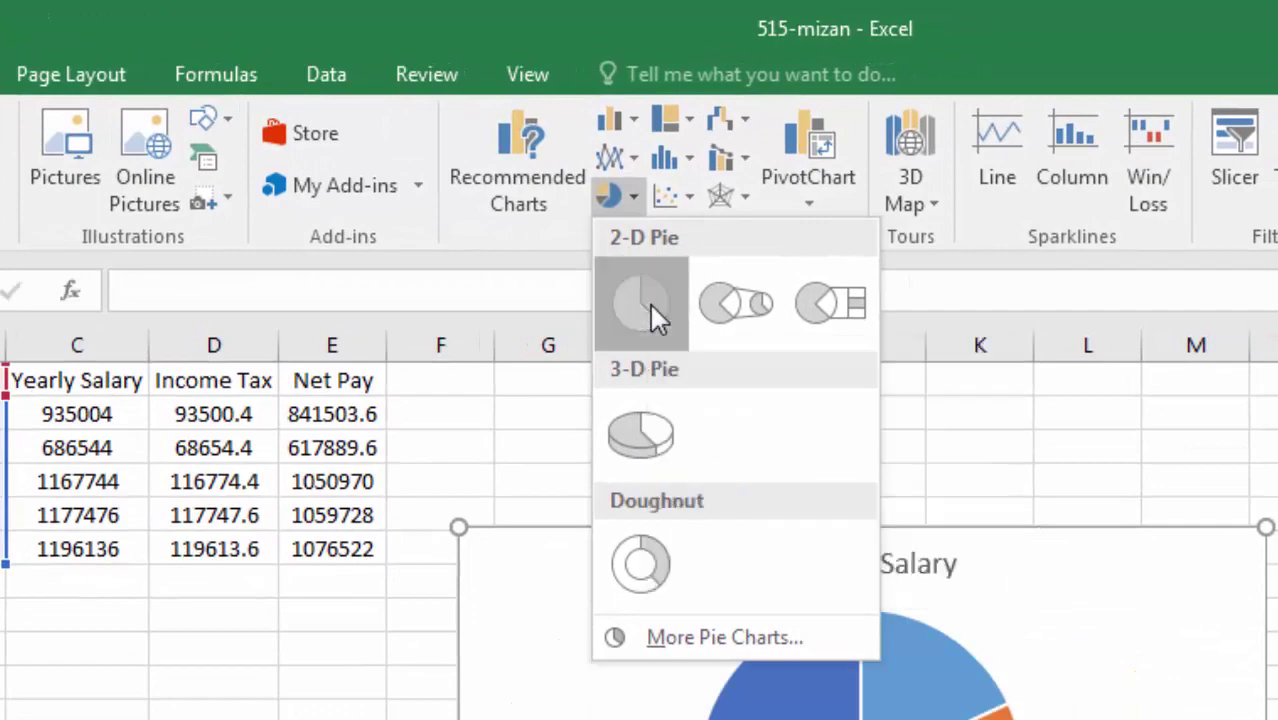
pyautogui.click(650, 305)
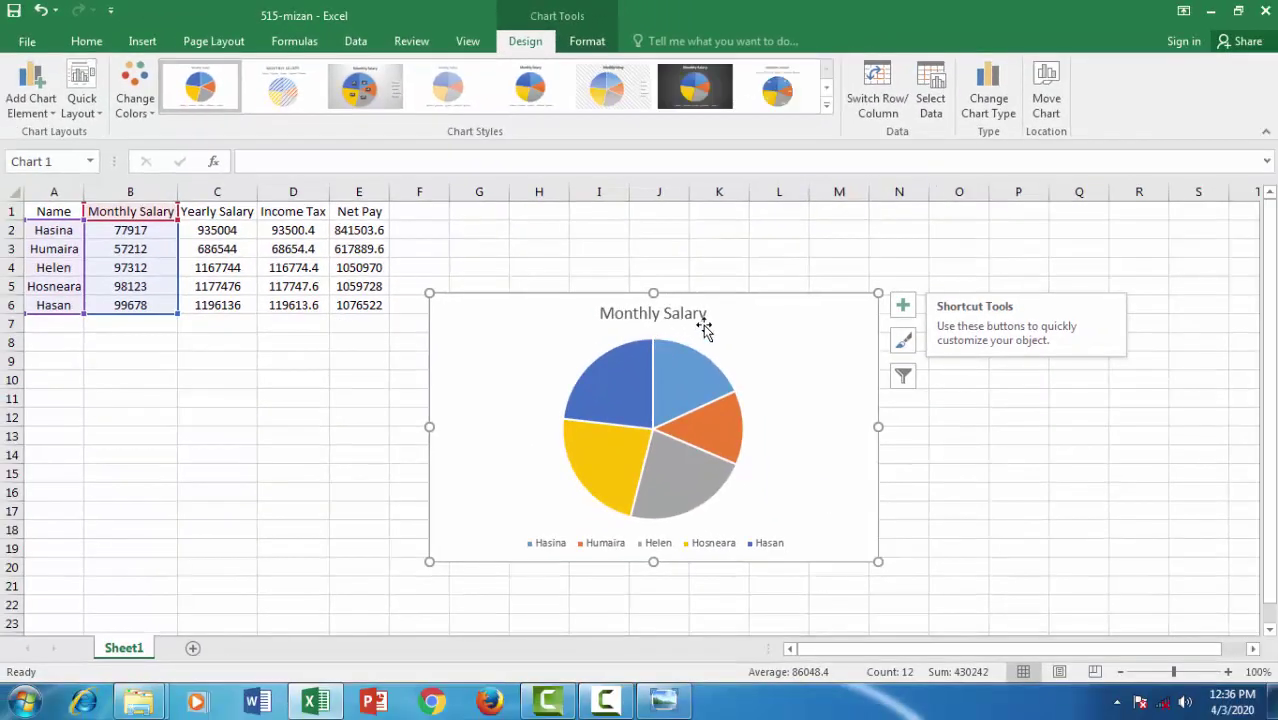
pyautogui.moveTo(704, 327); pyautogui.dragTo(312, 358)
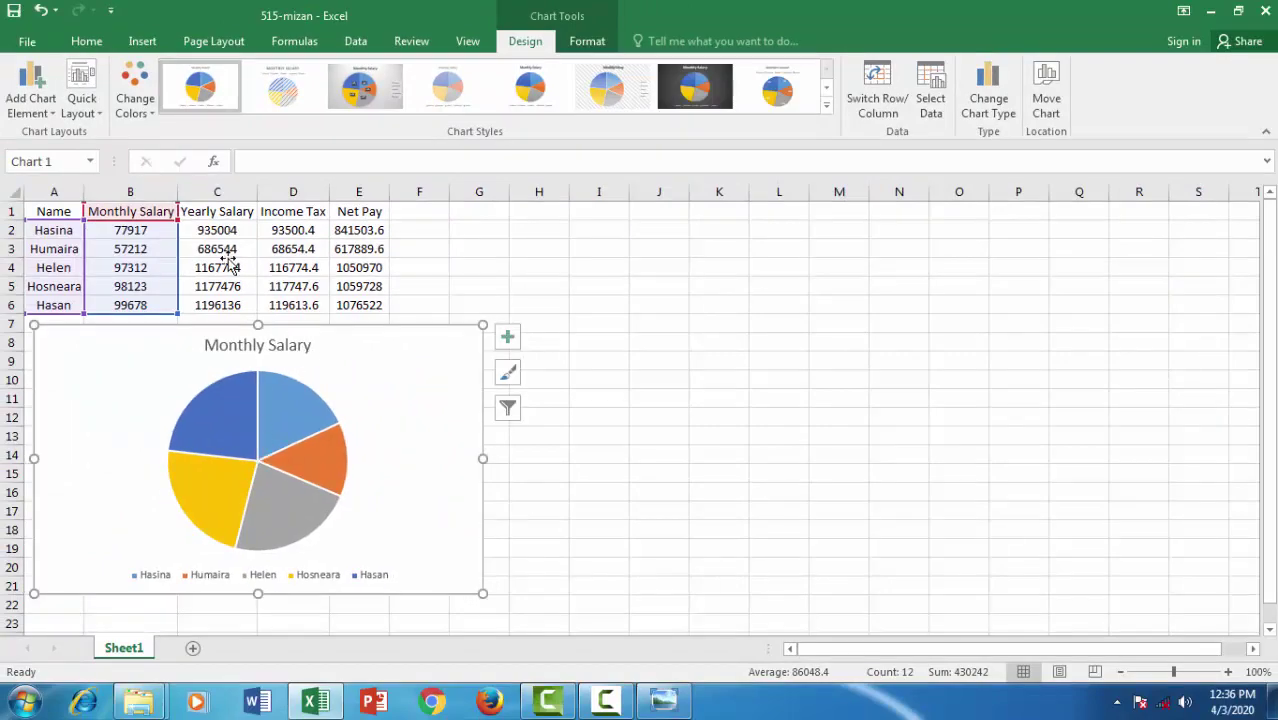
# Step: Apply the first quick layout to the pie chart so each slice carries its name and percentage
pyautogui.click(82, 100)
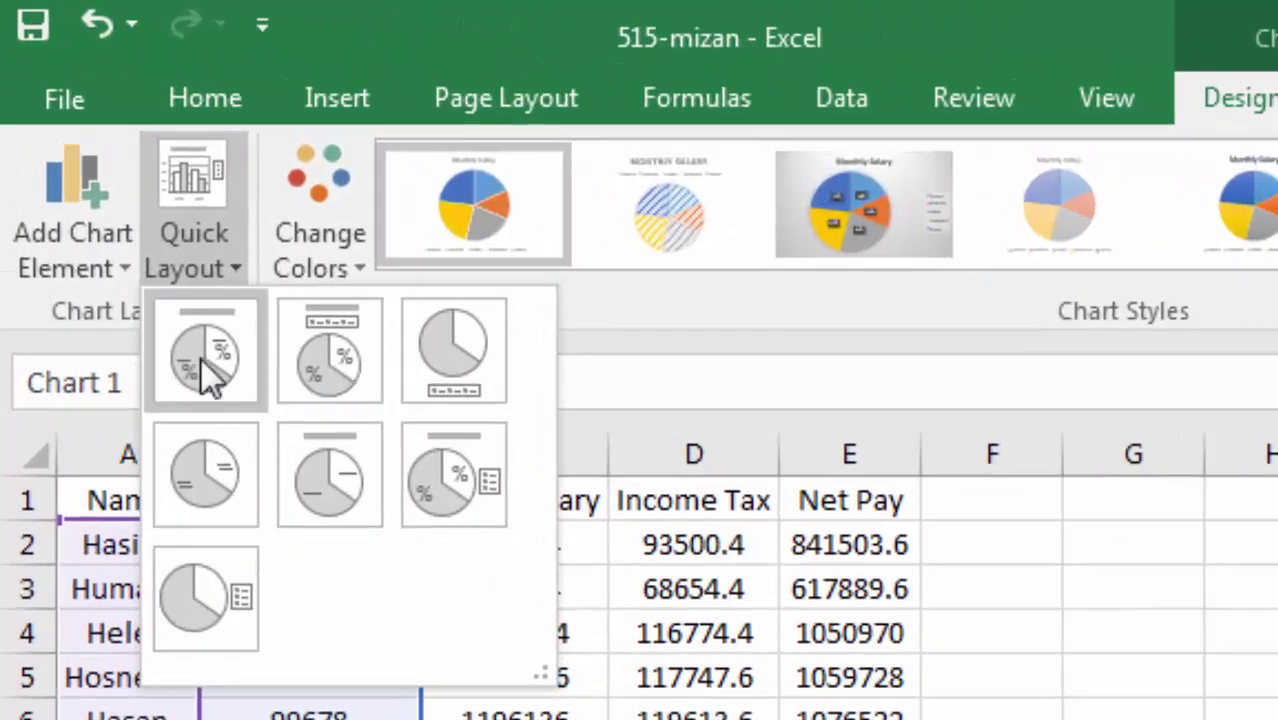
pyautogui.click(203, 355)
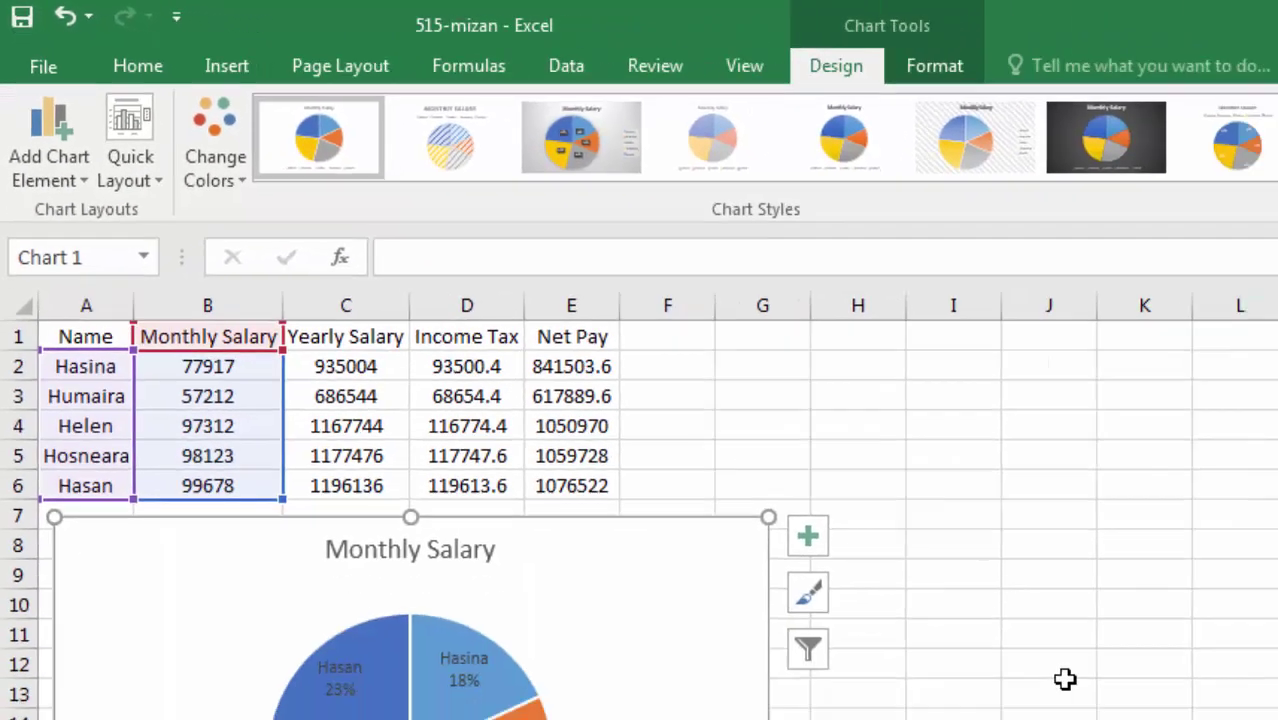
pyautogui.click(1062, 688)
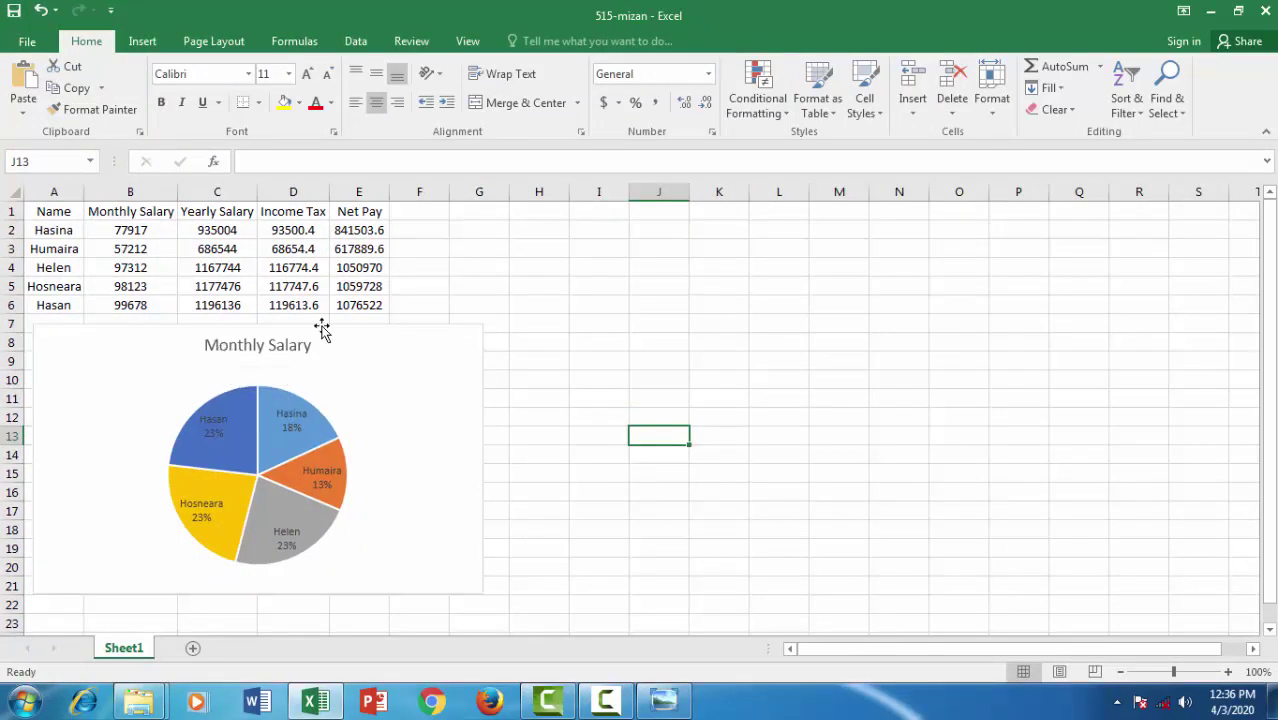
# Step: Close the exam question image, the 515-mizan workbook and its folder window to return to the desktop
pyautogui.click(656, 625)
pyautogui.click(1254, 9)
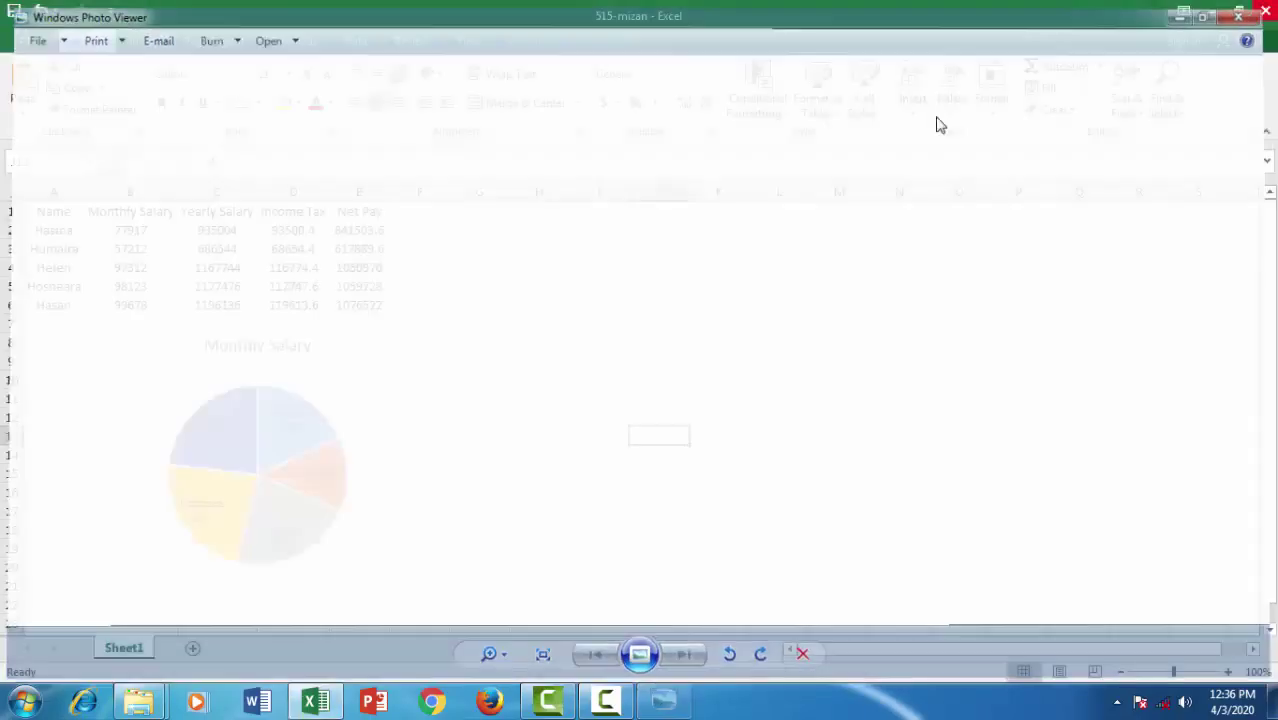
pyautogui.click(1265, 15)
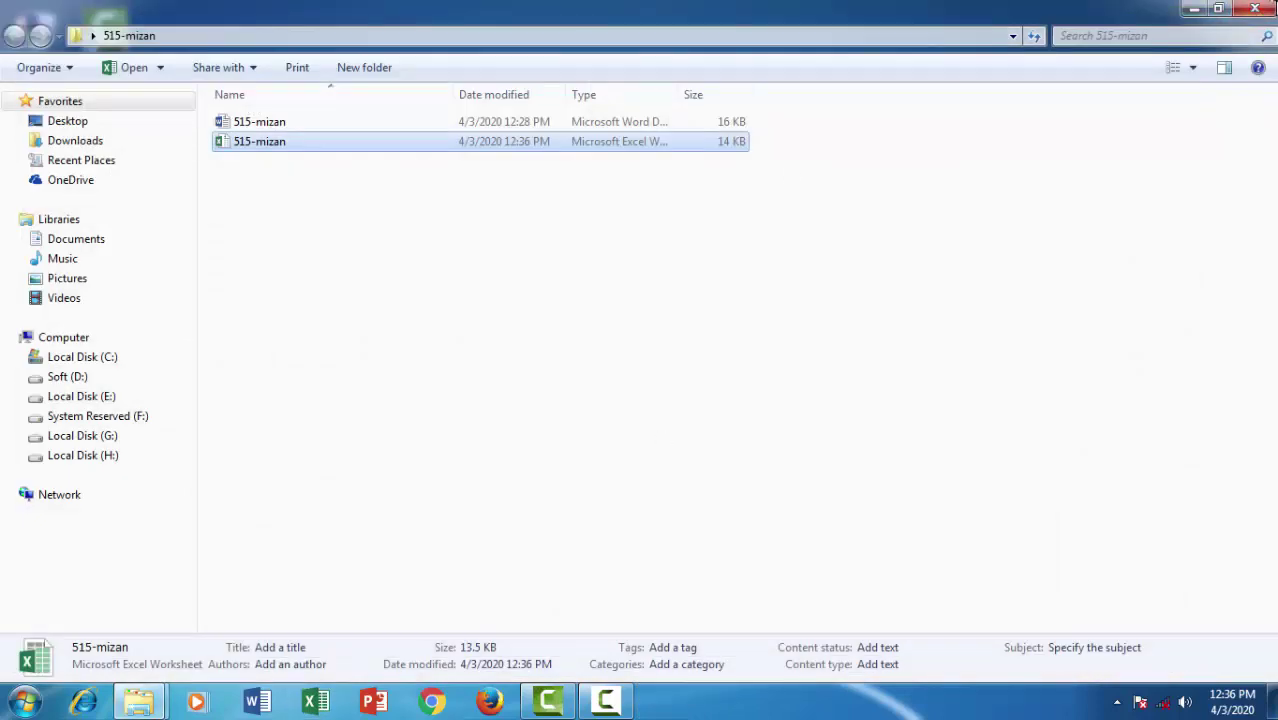
pyautogui.click(1268, 10)
# Step: Move the 515-mizan folder to the top row of the desktop icons and refresh the desktop
pyautogui.rightClick(384, 150)
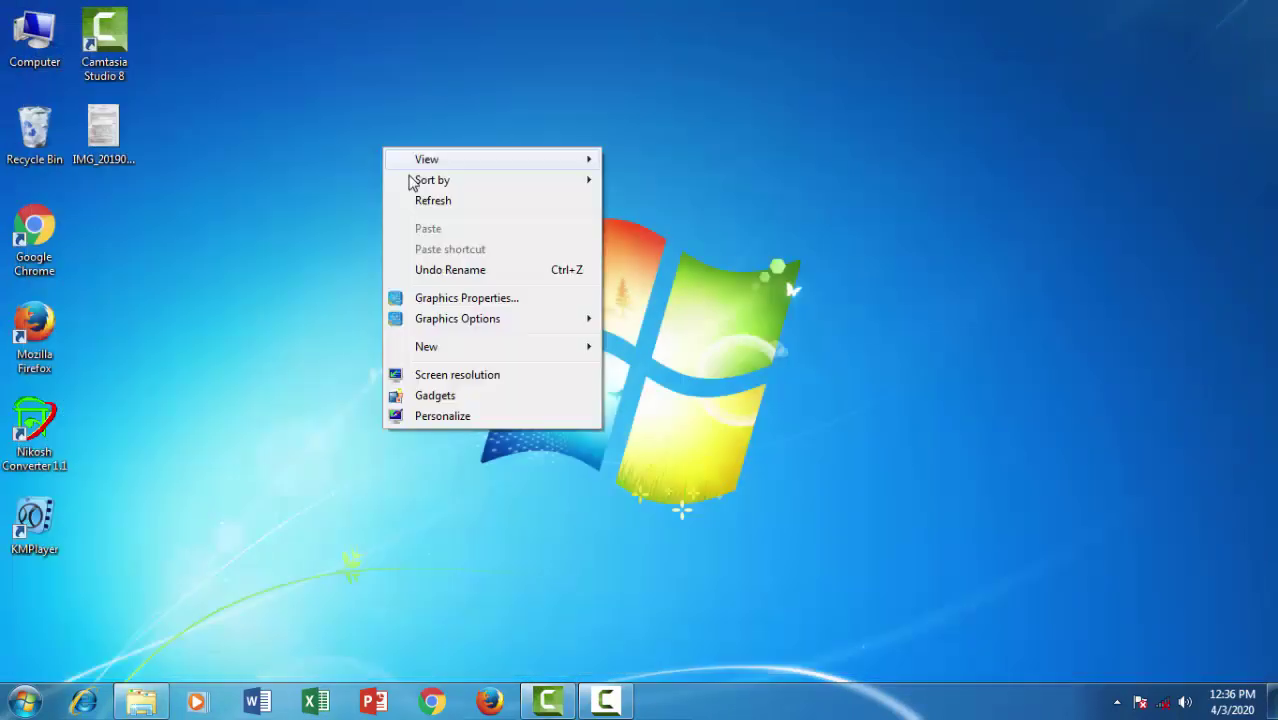
pyautogui.click(421, 203)
pyautogui.moveTo(428, 214); pyautogui.dragTo(300, 25)
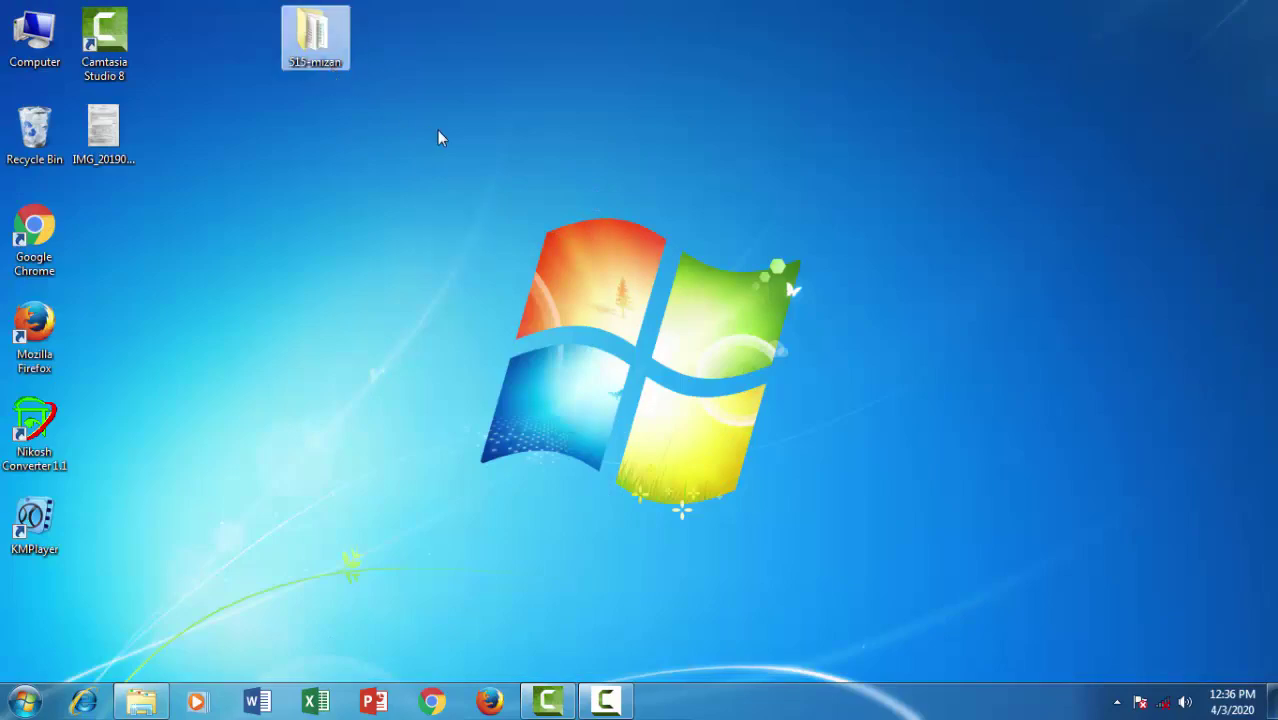
pyautogui.rightClick(455, 106)
pyautogui.click(512, 162)
pyautogui.rightClick(468, 140)
pyautogui.click(536, 200)
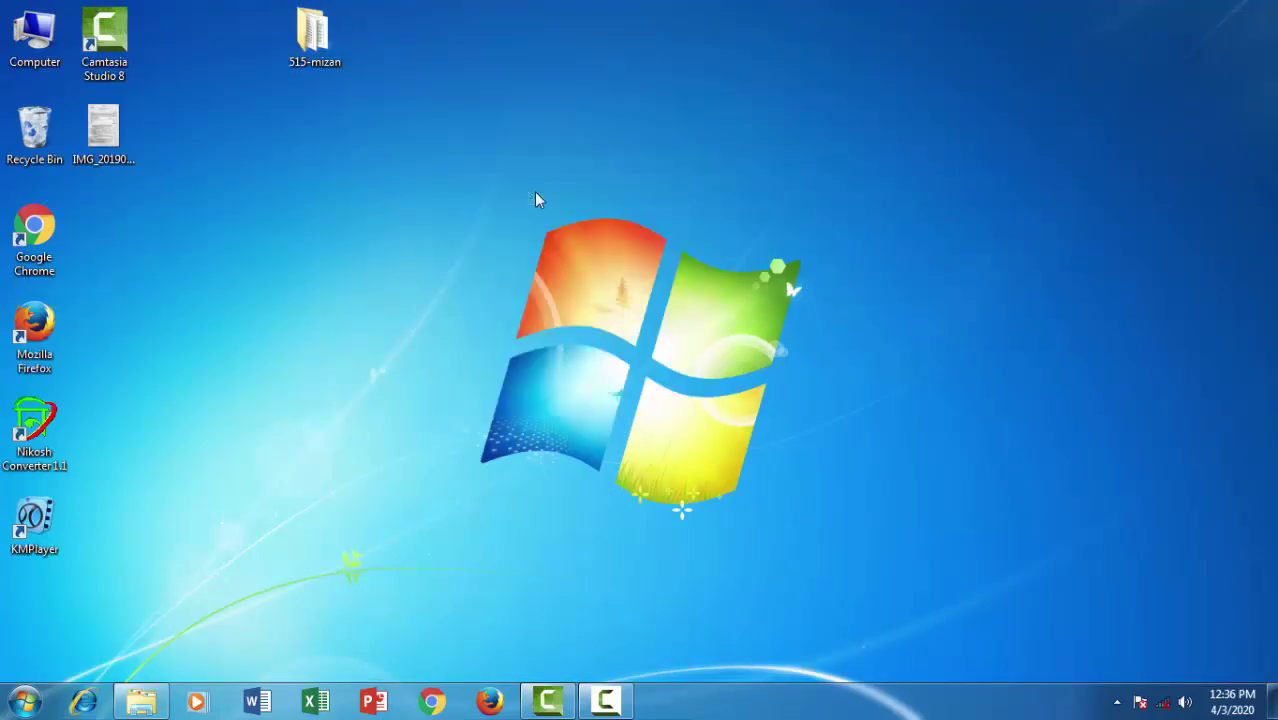